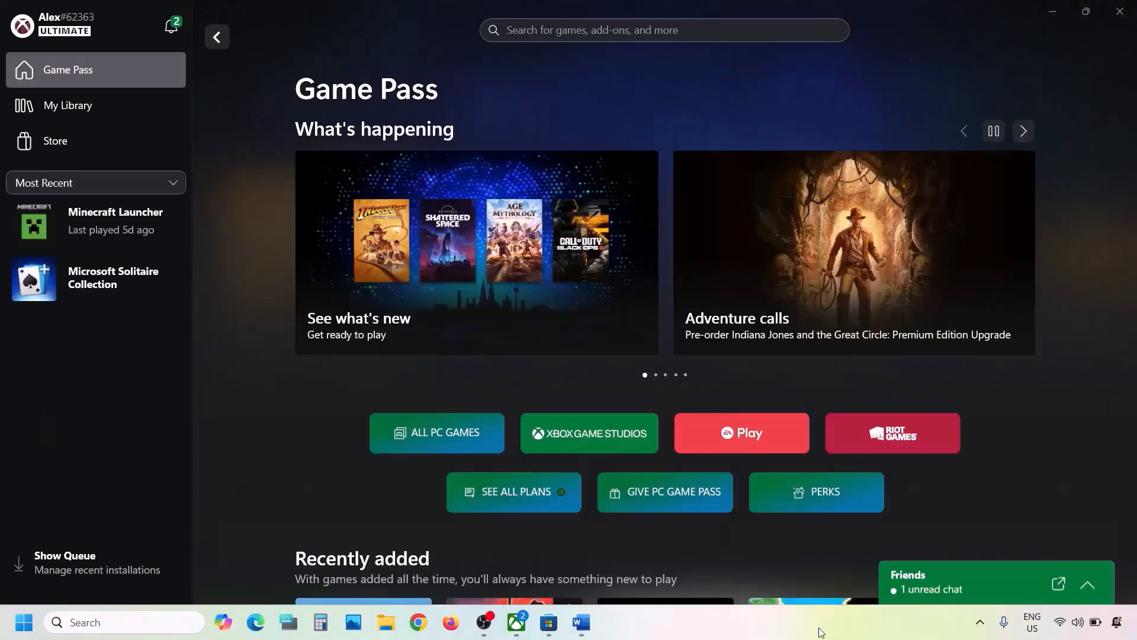
Run the Gaming Services Repair Tool from the Xbox app's Support options and close it once the repair finishes
{"action": "left_click", "coordinate": [575, 628]}
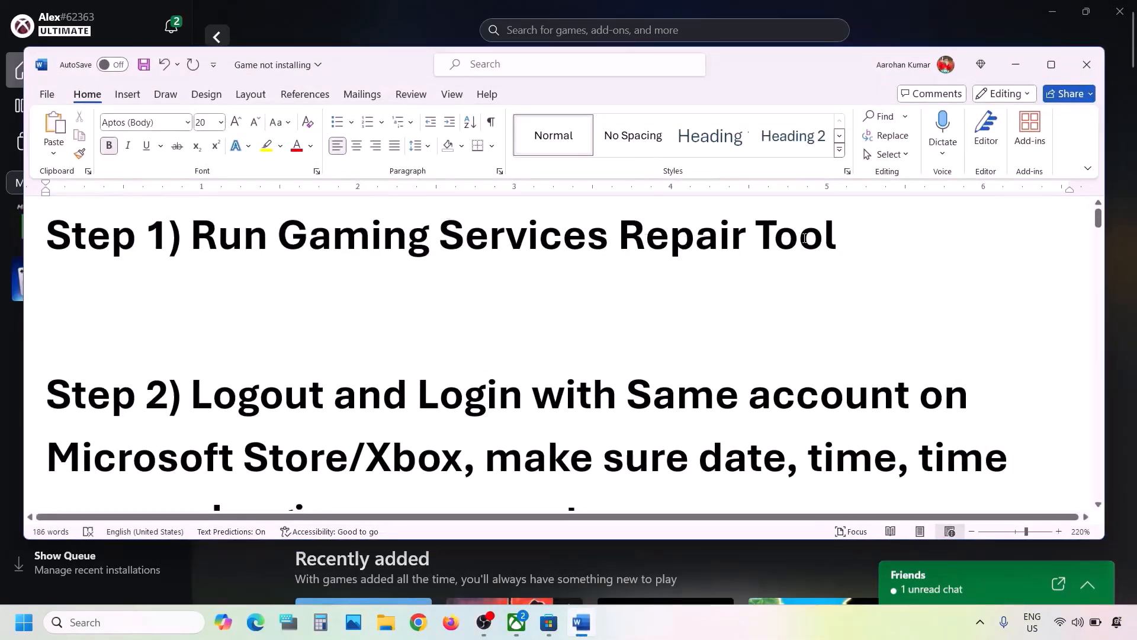
{"action": "left_click", "coordinate": [272, 2]}
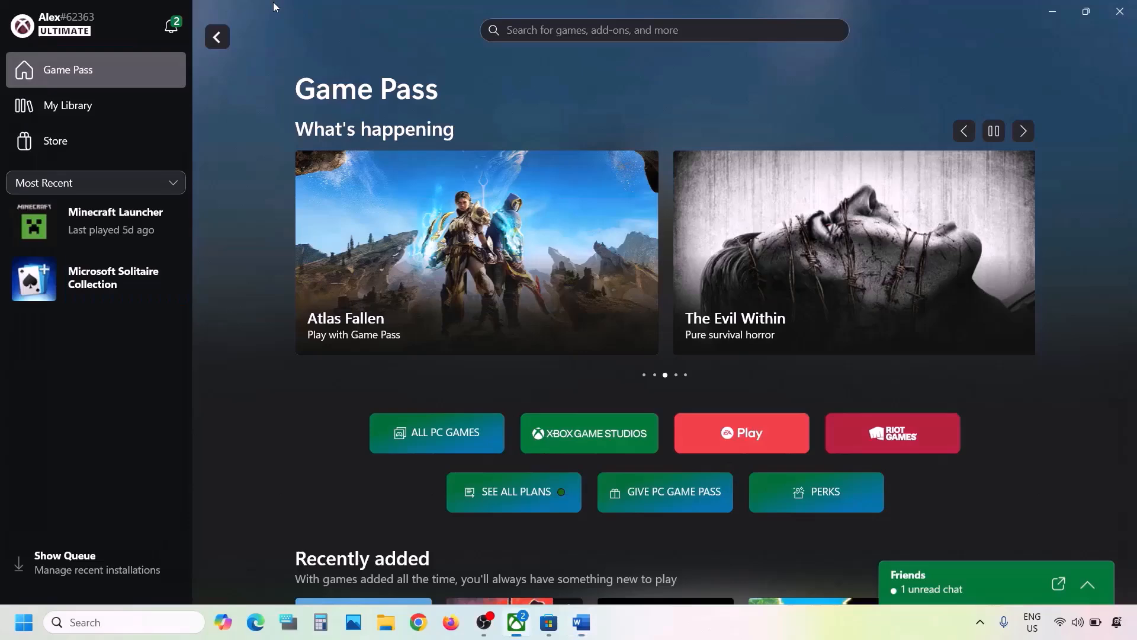
{"action": "left_click", "coordinate": [123, 26]}
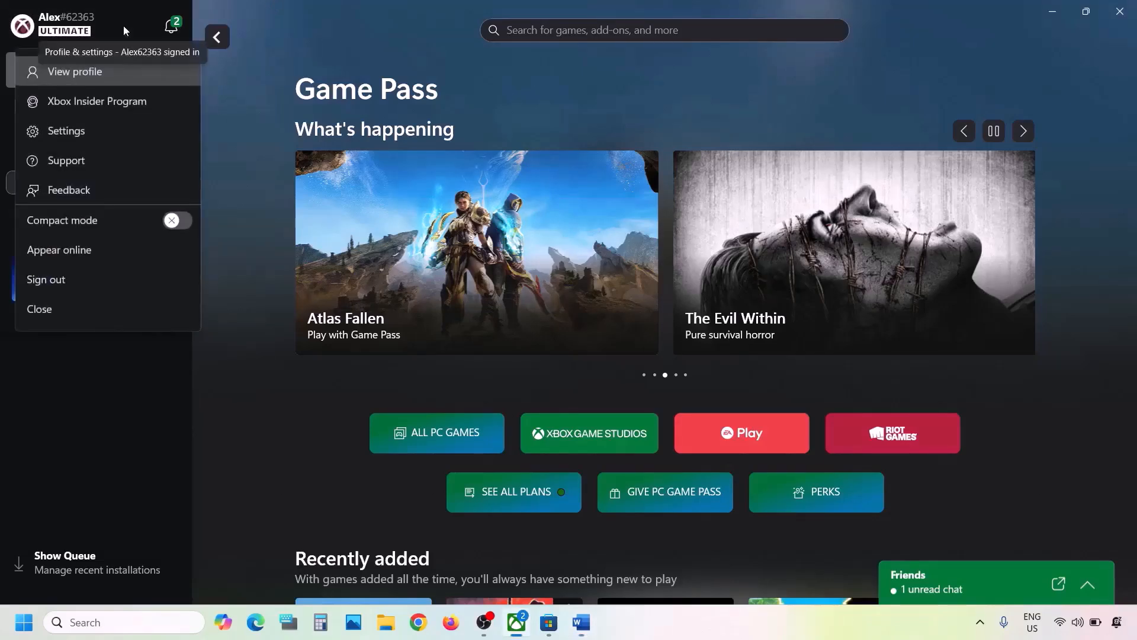
{"action": "left_click", "coordinate": [80, 163]}
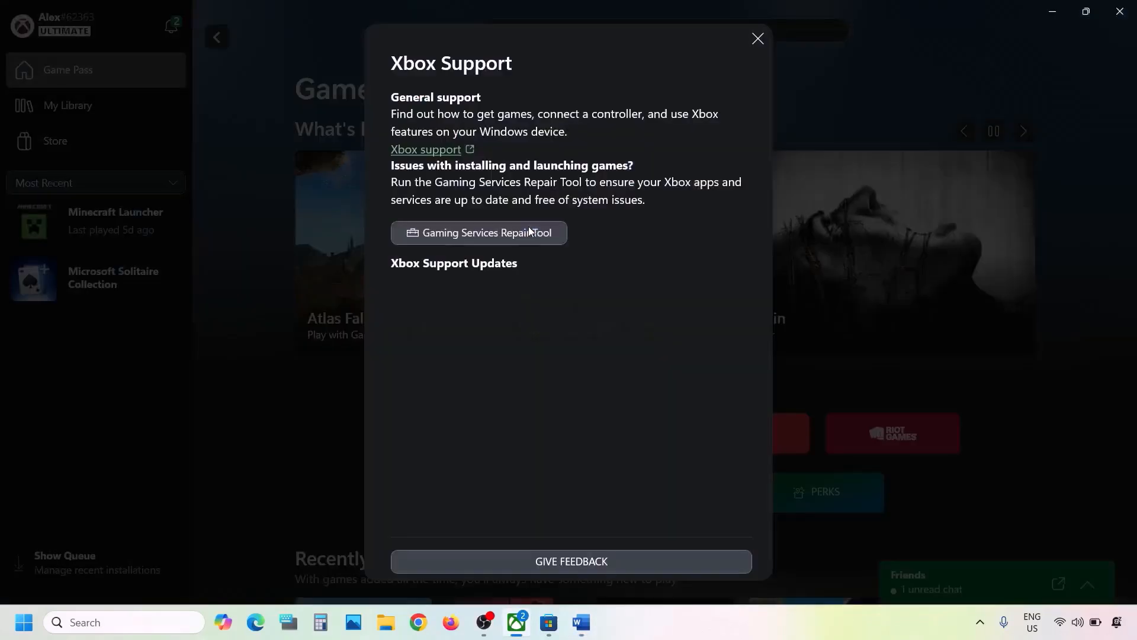
{"action": "left_click", "coordinate": [515, 237]}
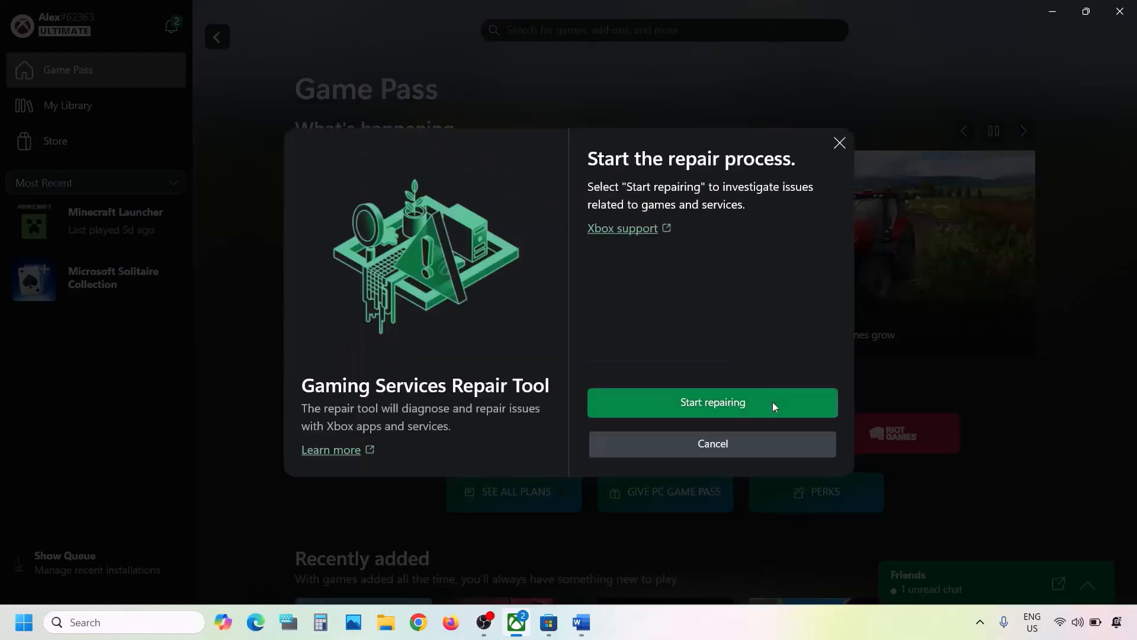
{"action": "left_click", "coordinate": [728, 403]}
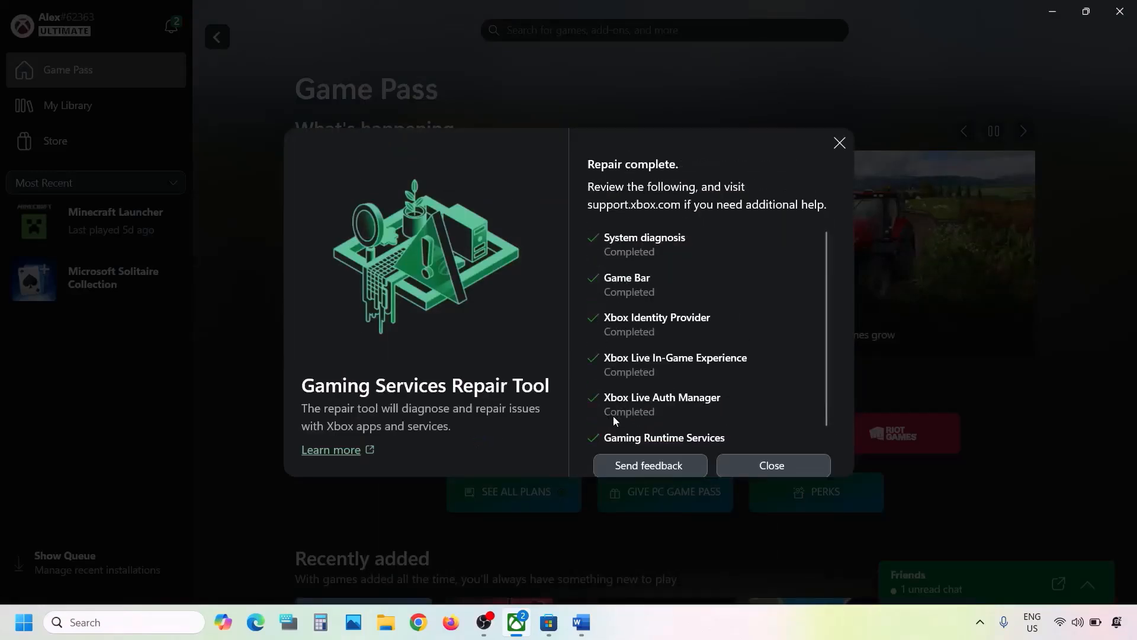
{"action": "left_click", "coordinate": [741, 468]}
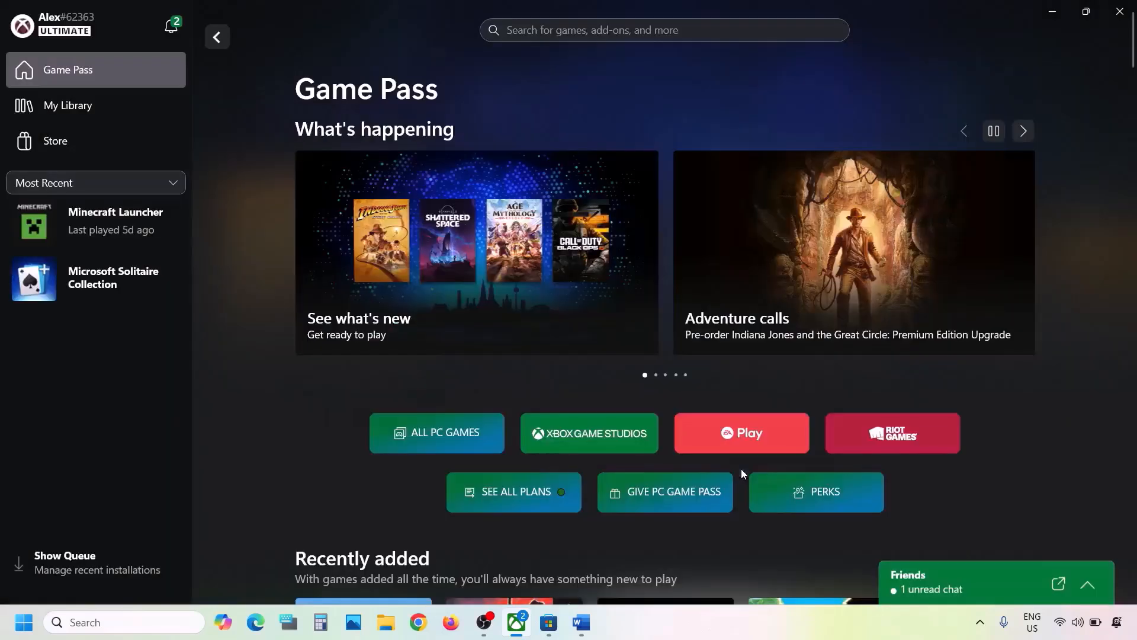
Copy the phrase Gaming Services Repair Tool from the instructions document and search it in Chrome
{"action": "left_click", "coordinate": [584, 621]}
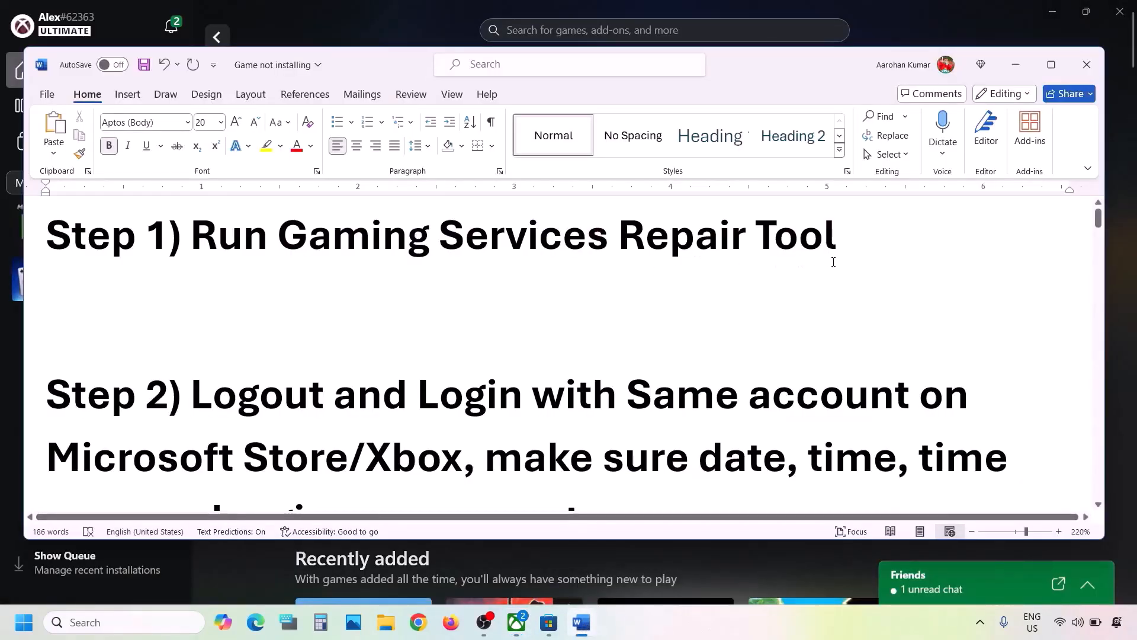
{"action": "left_click_drag", "start_coordinate": [850, 242], "coordinate": [277, 240]}
{"action": "key", "text": "ctrl+c"}
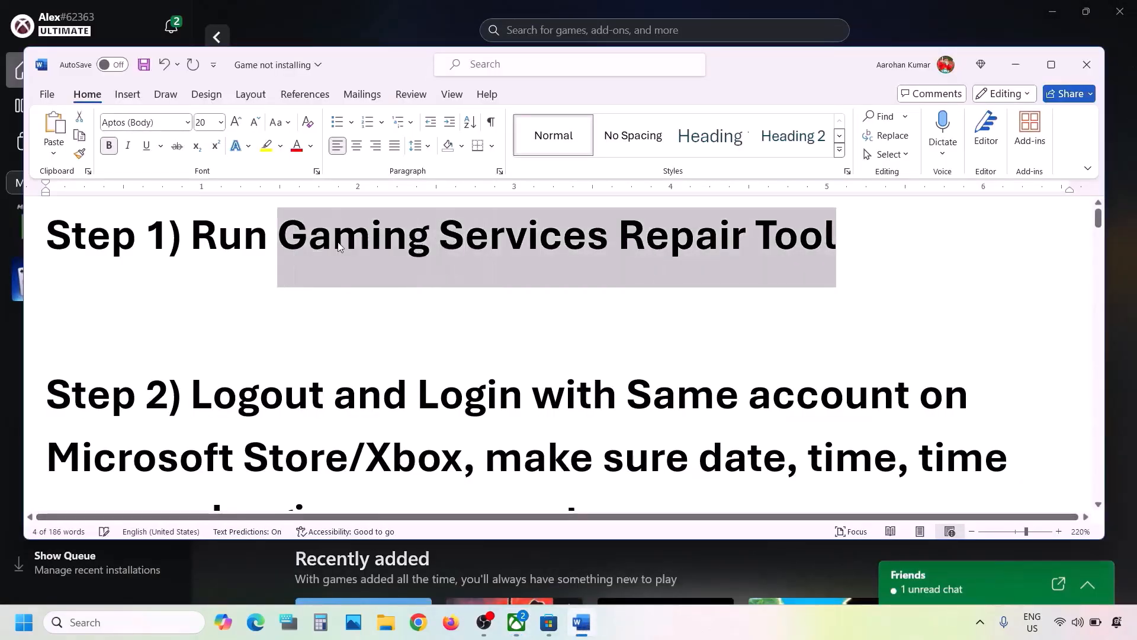
{"action": "left_click", "coordinate": [423, 631]}
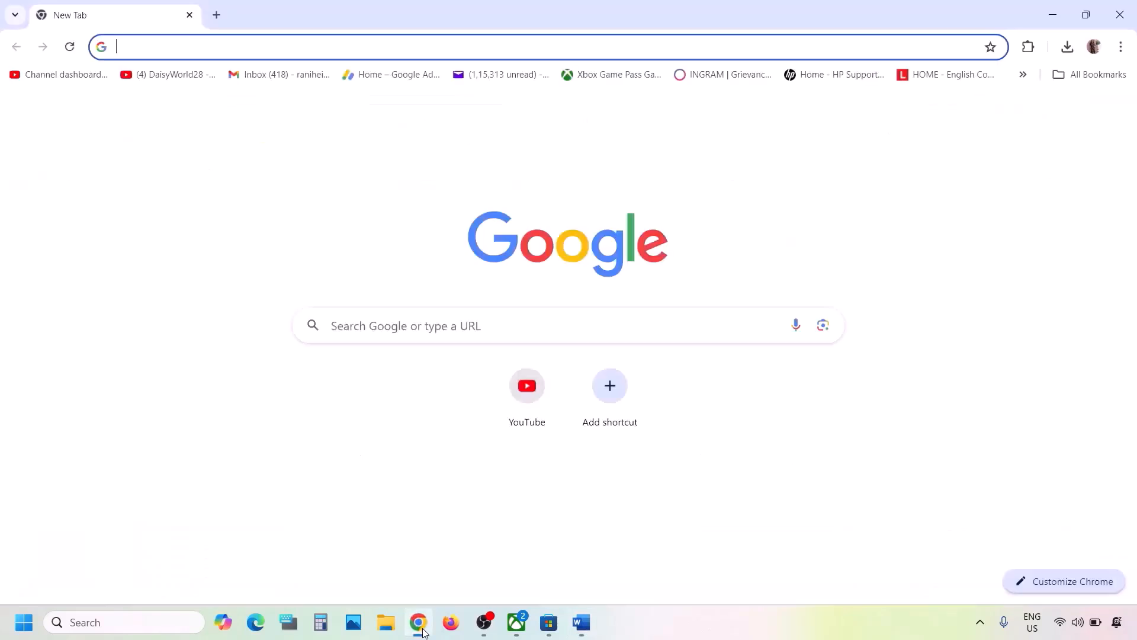
{"action": "key", "text": "ctrl+v"}
{"action": "key", "text": "Return"}
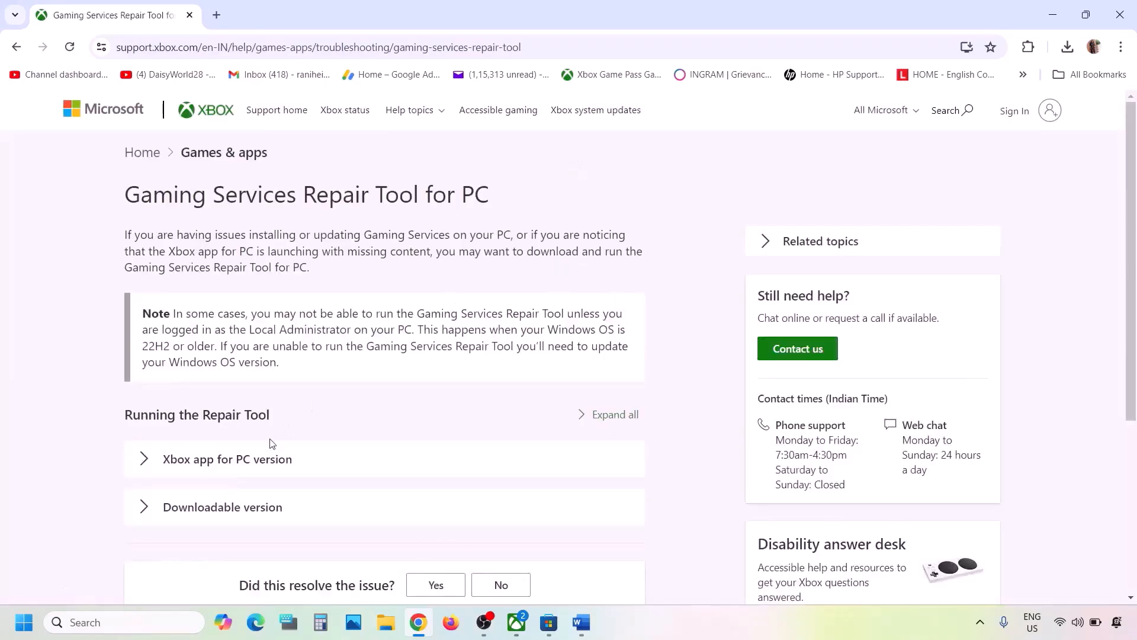
Download and run the Gaming Services Repair Tool for PC from the support page's Downloadable version section, and close its console
{"action": "scroll", "coordinate": [272, 443], "scroll_direction": "down", "scroll_amount": 4}
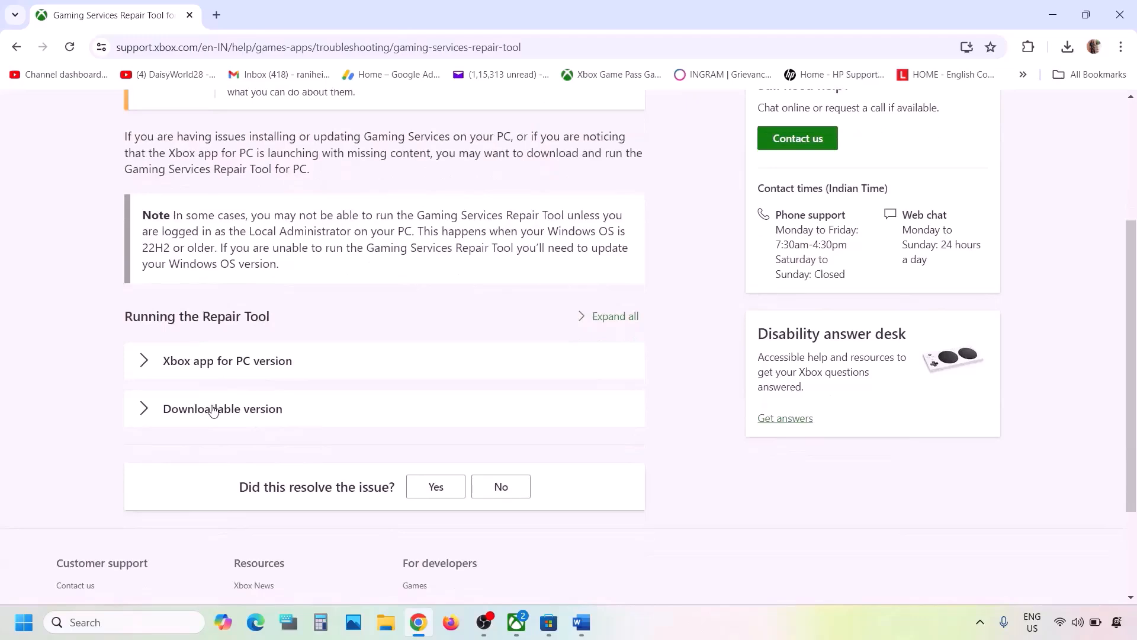
{"action": "left_click", "coordinate": [214, 410]}
{"action": "scroll", "coordinate": [214, 410], "scroll_direction": "down", "scroll_amount": 15}
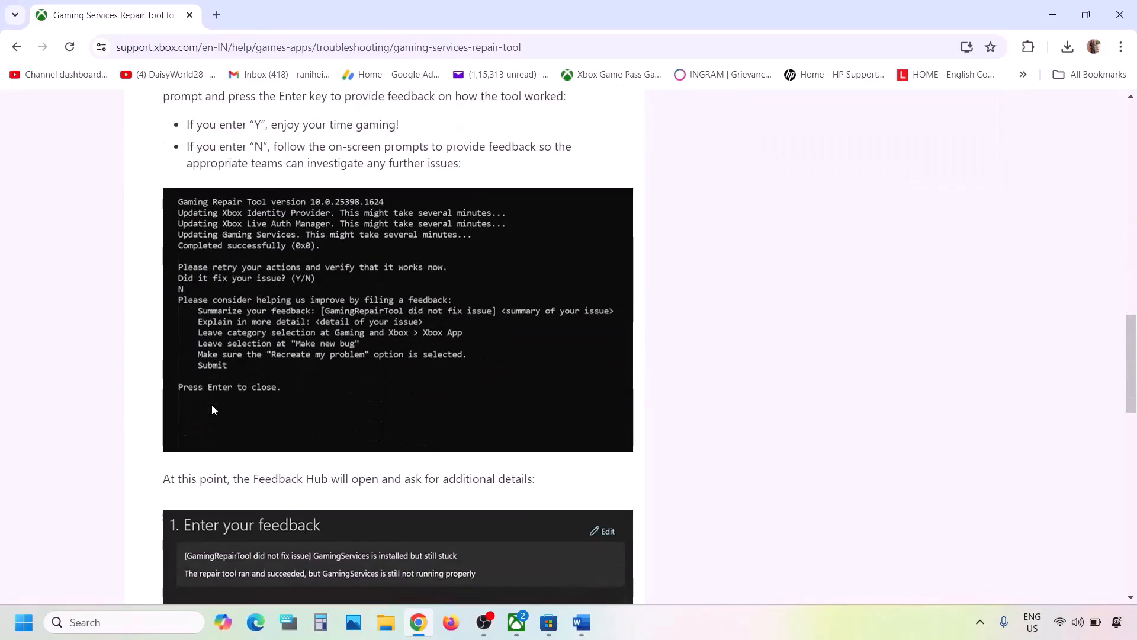
{"action": "scroll", "coordinate": [213, 410], "scroll_direction": "up", "scroll_amount": 3}
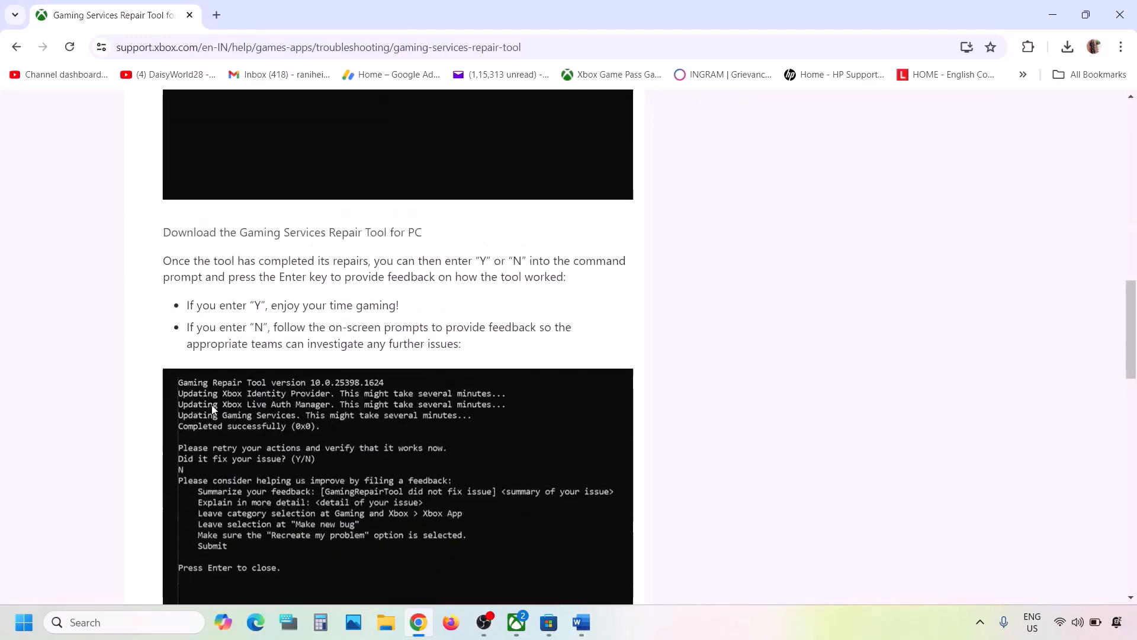
{"action": "left_click", "coordinate": [300, 232]}
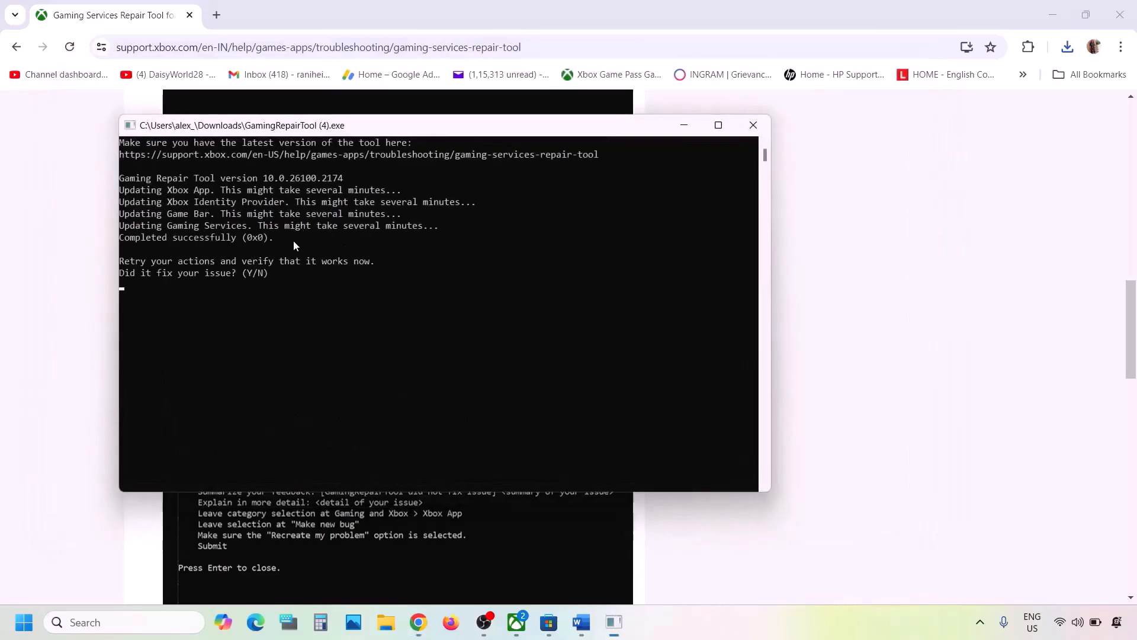
{"action": "left_click_drag", "start_coordinate": [132, 239], "coordinate": [284, 240]}
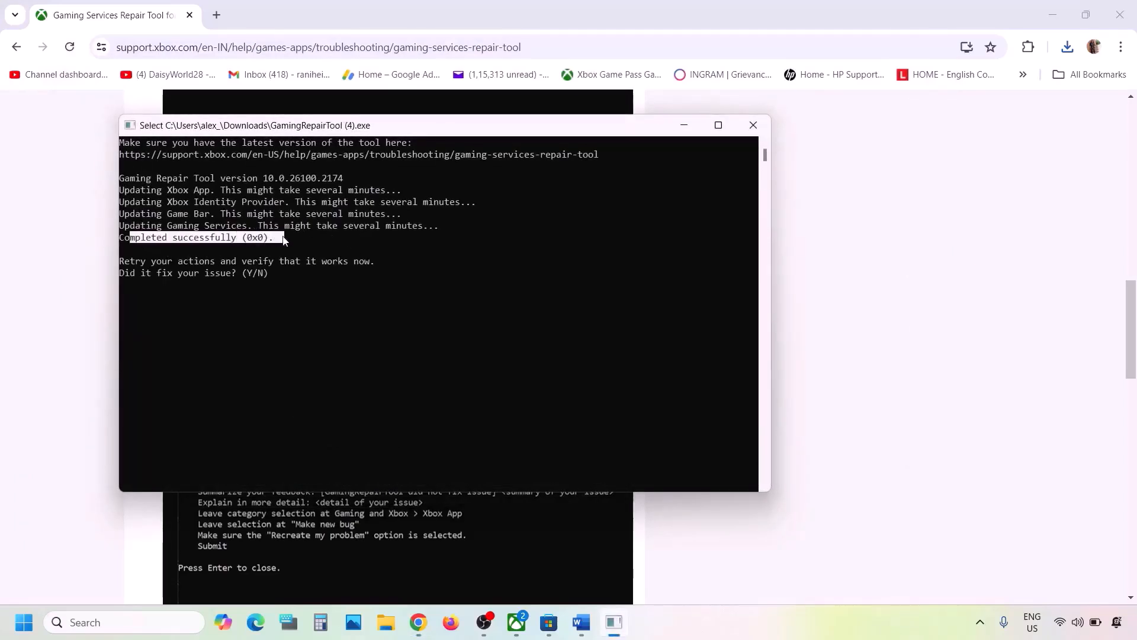
{"action": "left_click", "coordinate": [753, 126]}
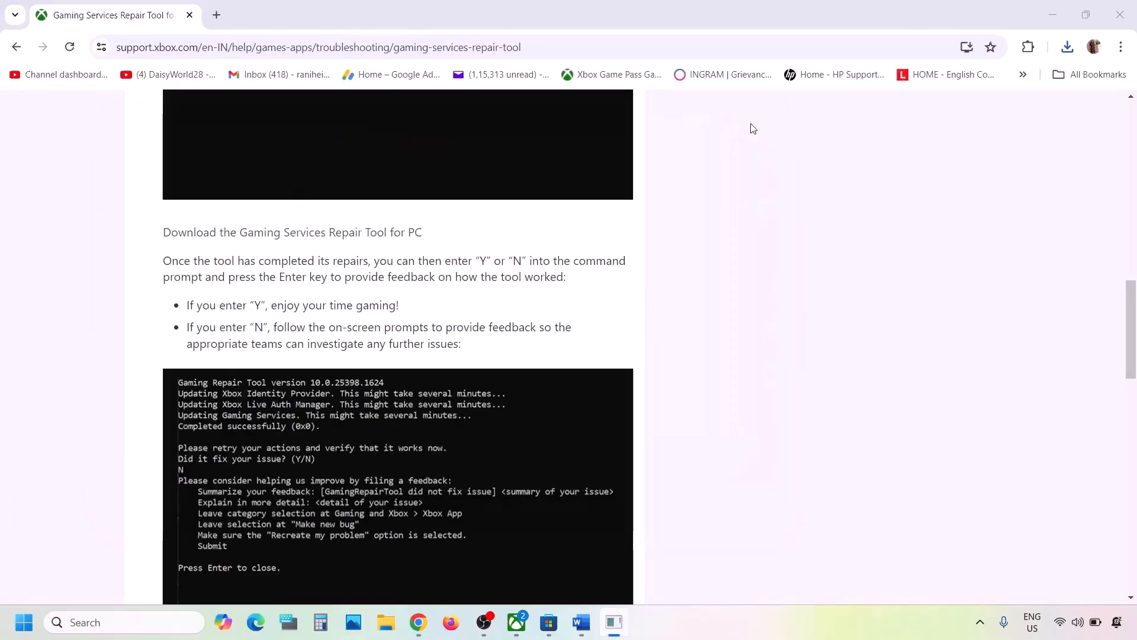
Review Step 2 about signing out and back in on Microsoft Store and Xbox in the instructions document
{"action": "left_click", "coordinate": [581, 622]}
{"action": "scroll", "coordinate": [473, 361], "scroll_direction": "down", "scroll_amount": 2}
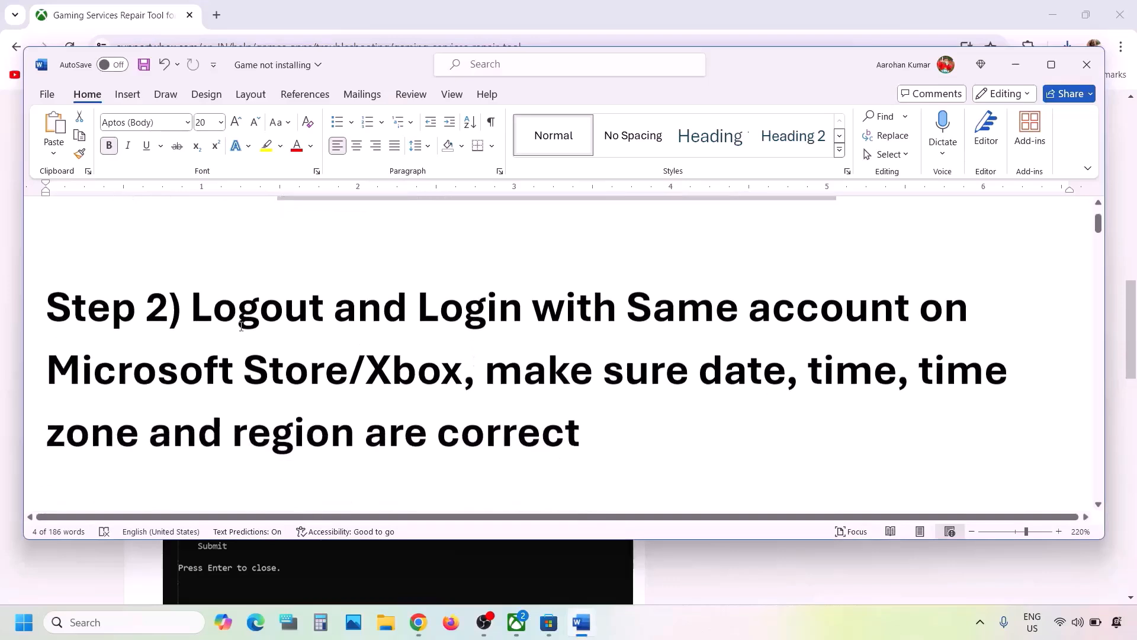
{"action": "left_click_drag", "start_coordinate": [196, 307], "coordinate": [462, 373]}
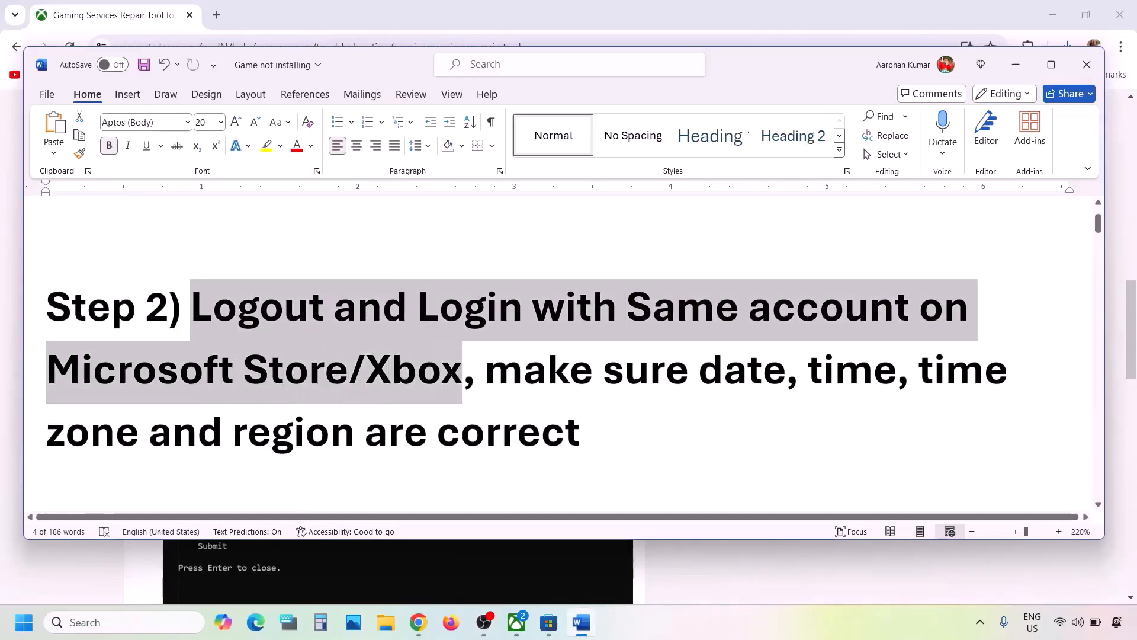
{"action": "left_click", "coordinate": [460, 372]}
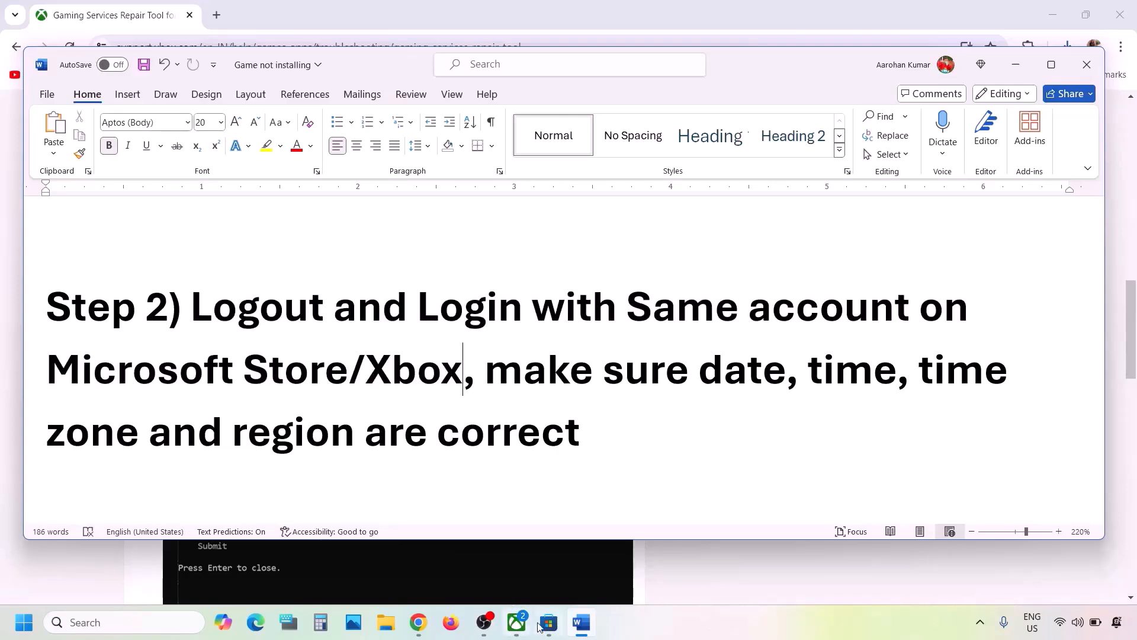
Sign out of Microsoft Store and sign back in with the same Microsoft account, entering the Windows Hello PIN
{"action": "left_click", "coordinate": [549, 622]}
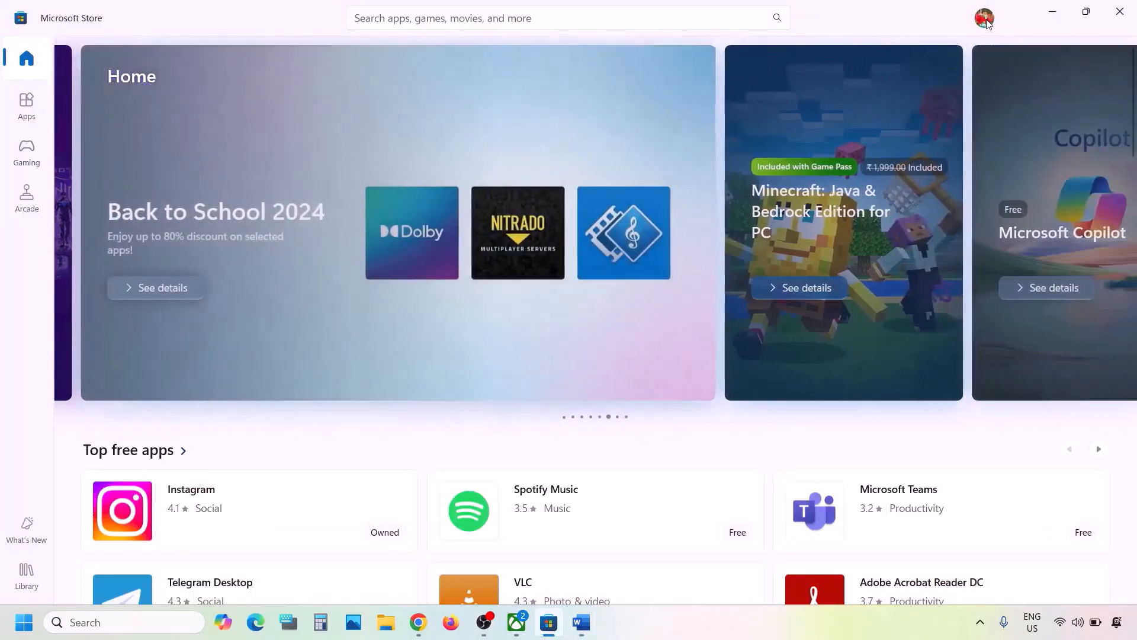
{"action": "left_click", "coordinate": [984, 20]}
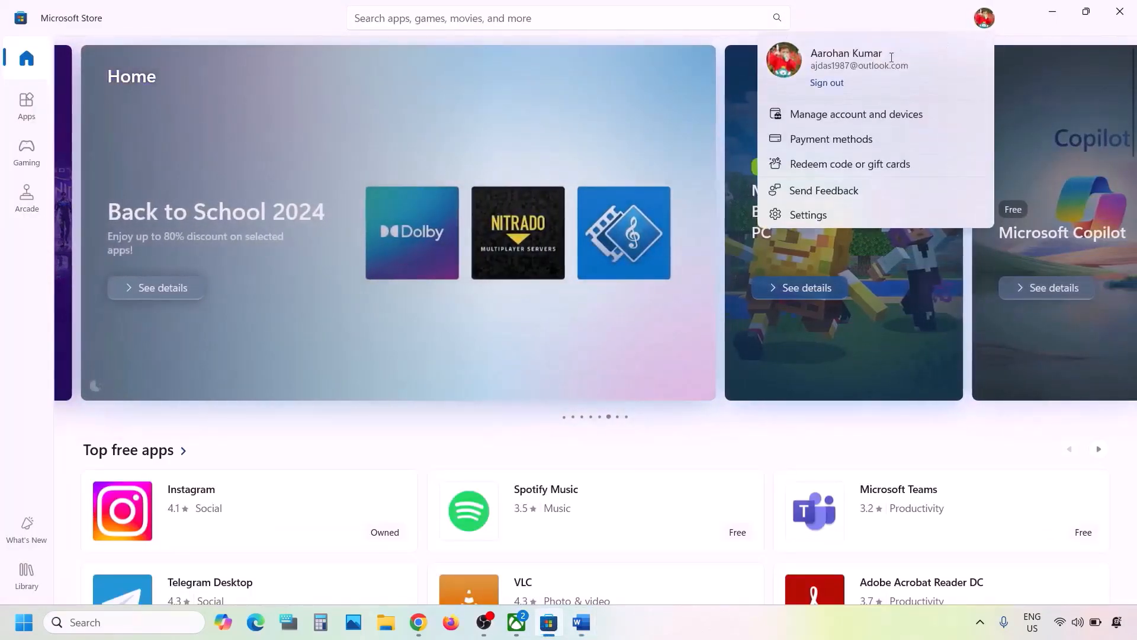
{"action": "left_click", "coordinate": [827, 86]}
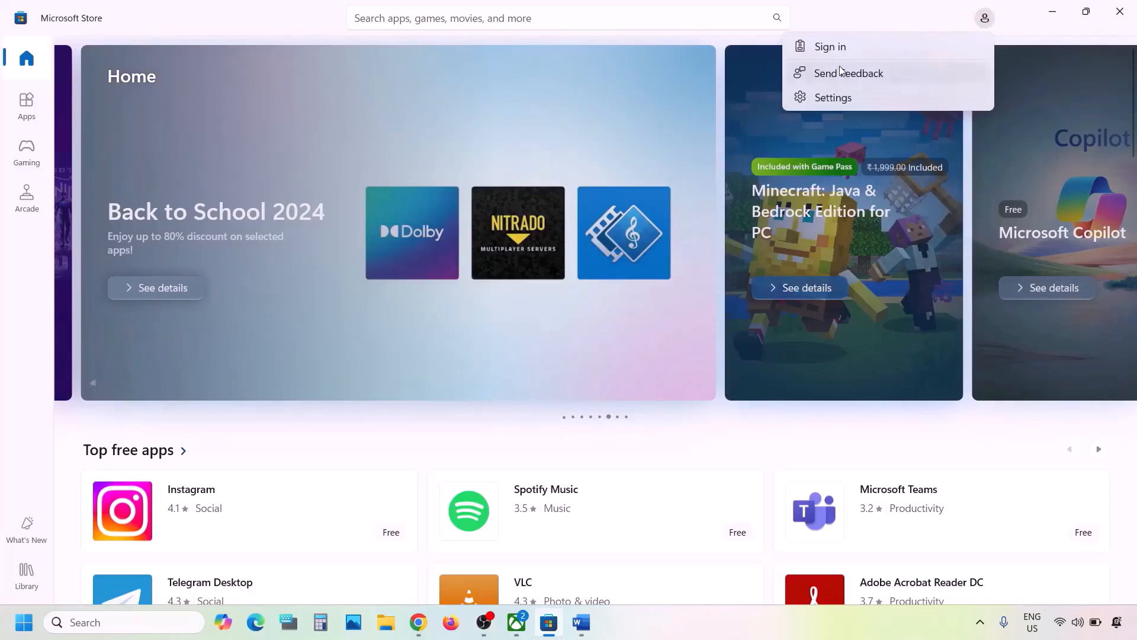
{"action": "left_click", "coordinate": [841, 48]}
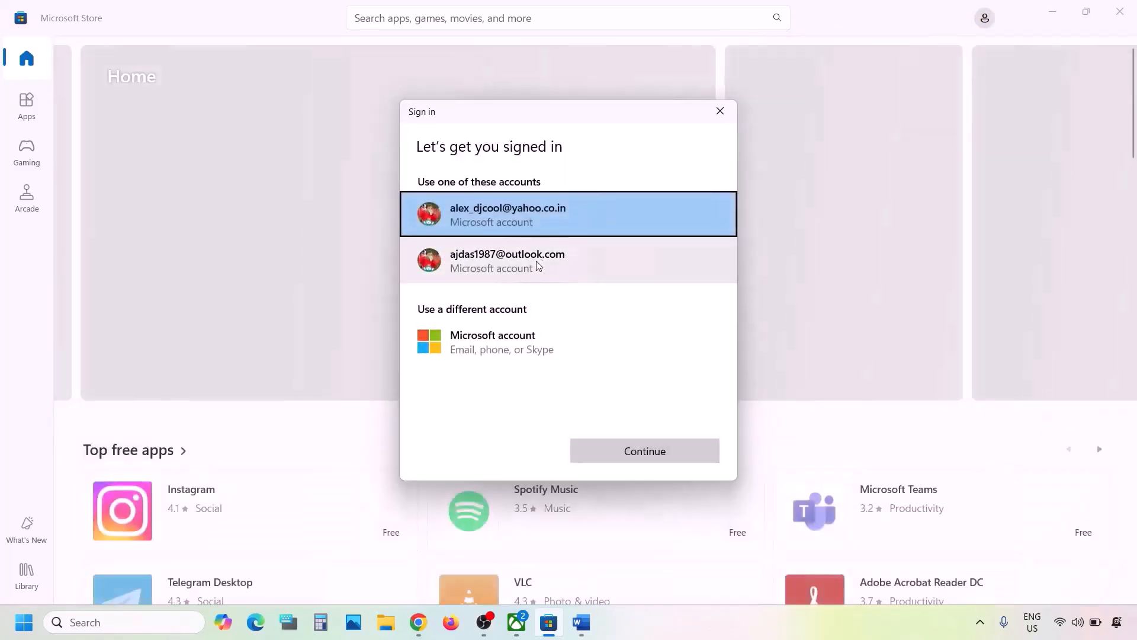
{"action": "left_click", "coordinate": [536, 261]}
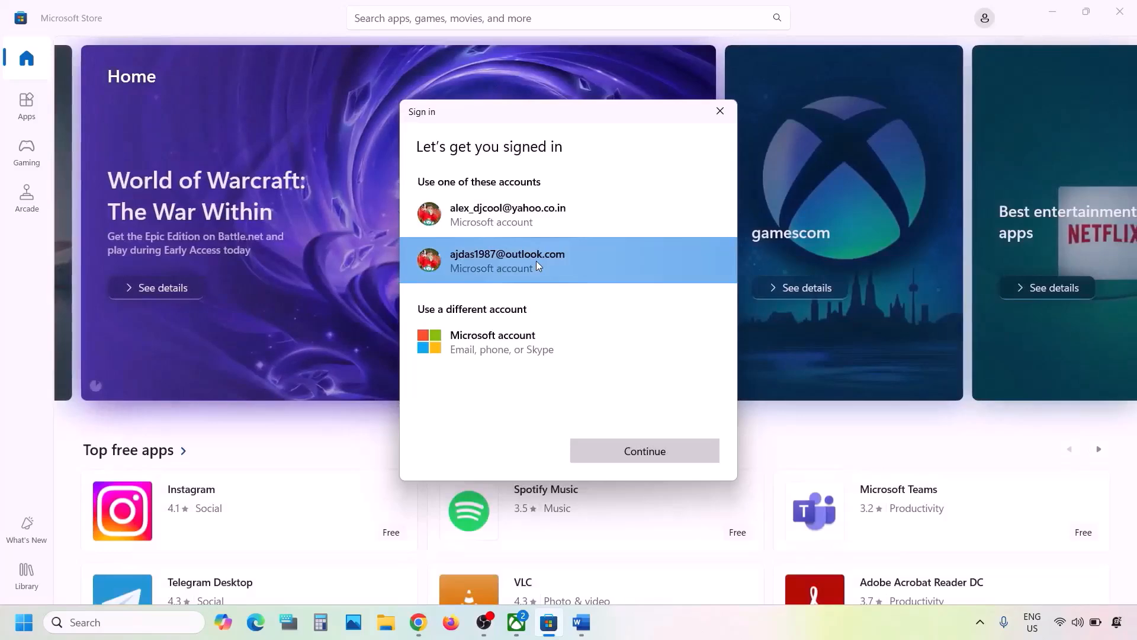
{"action": "left_click", "coordinate": [612, 450]}
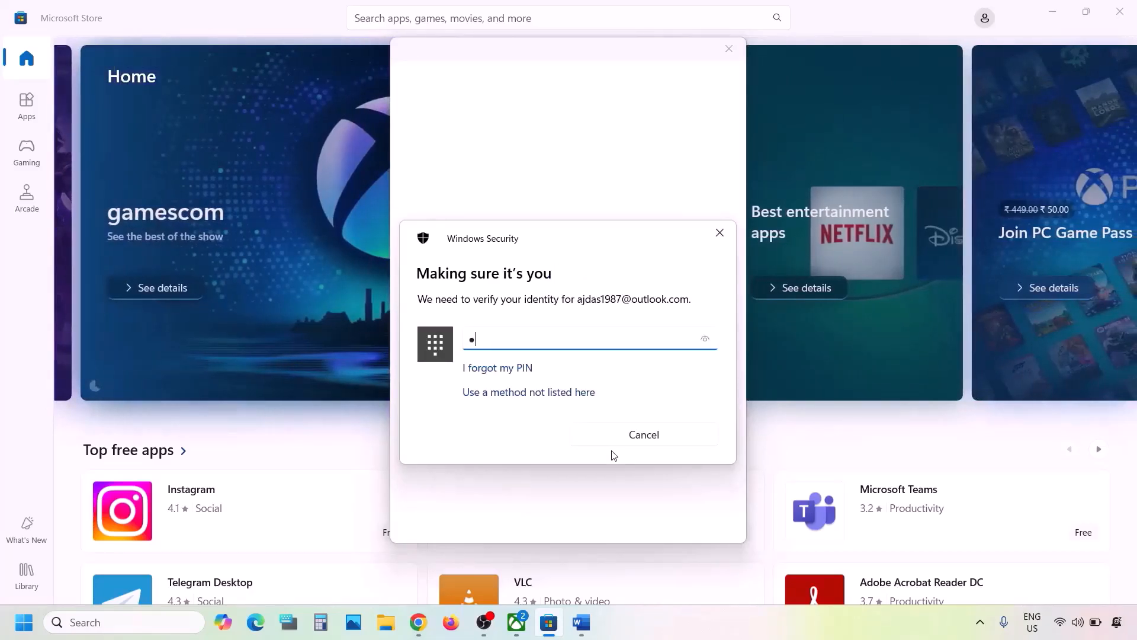
{"action": "type", "text": "1"}
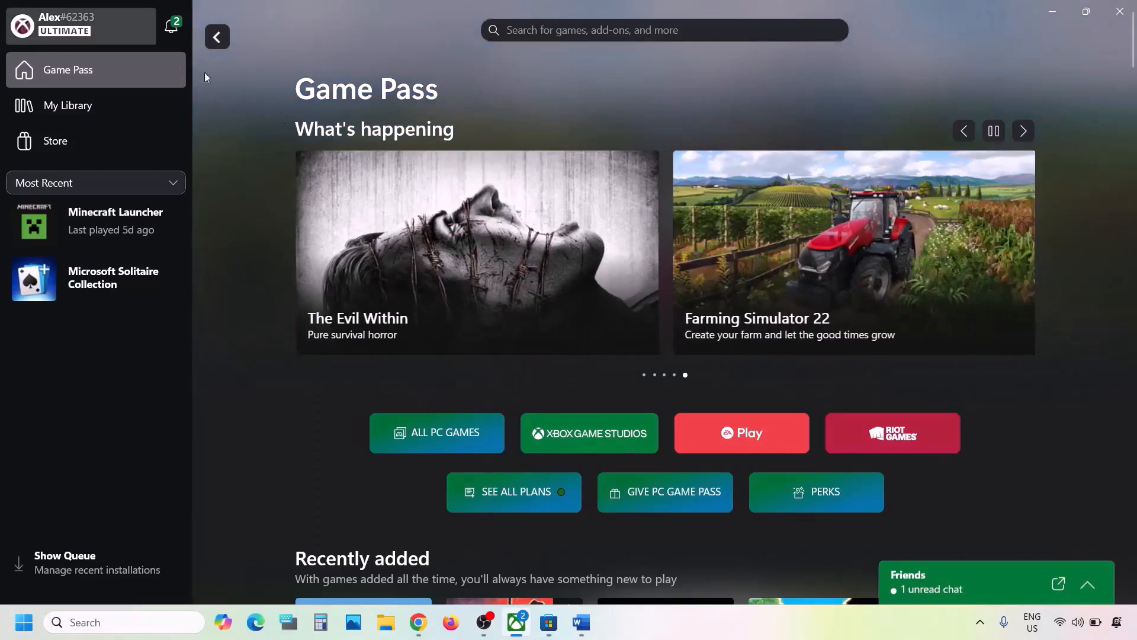
Sign out of the Xbox app and sign back in with the same Microsoft account
{"action": "left_click", "coordinate": [81, 34]}
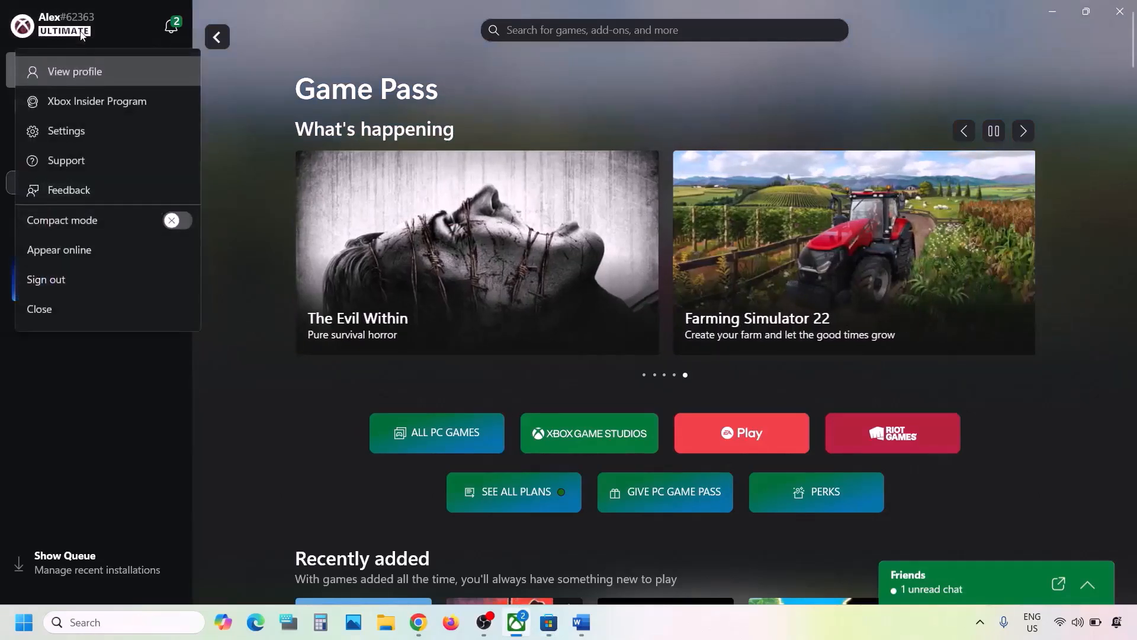
{"action": "left_click", "coordinate": [60, 285]}
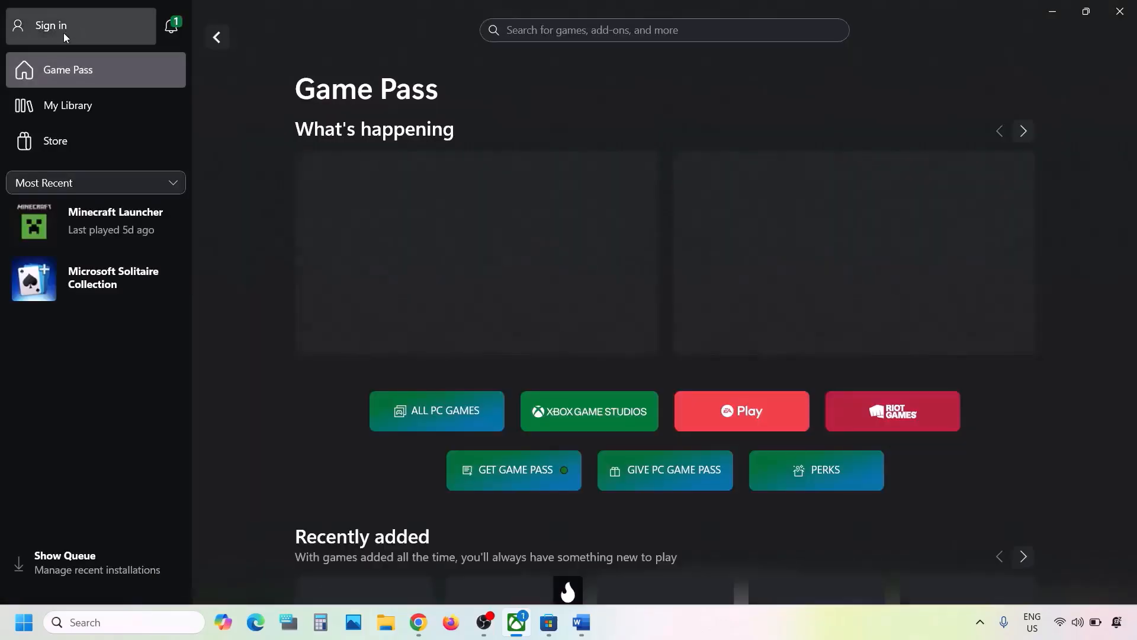
{"action": "left_click", "coordinate": [62, 34]}
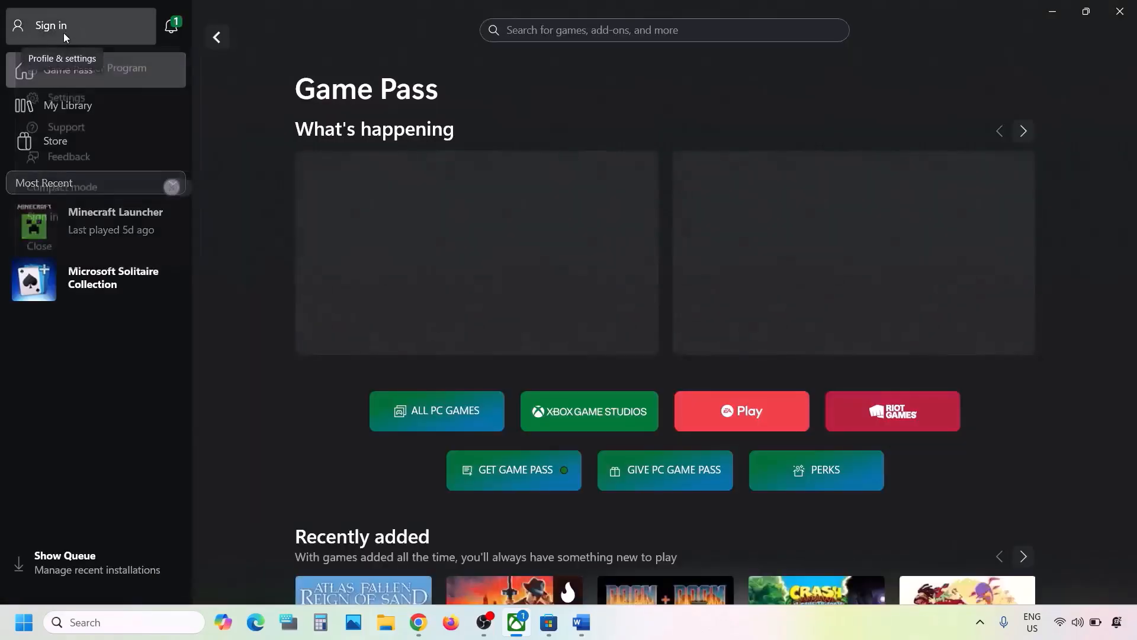
{"action": "left_click", "coordinate": [55, 217]}
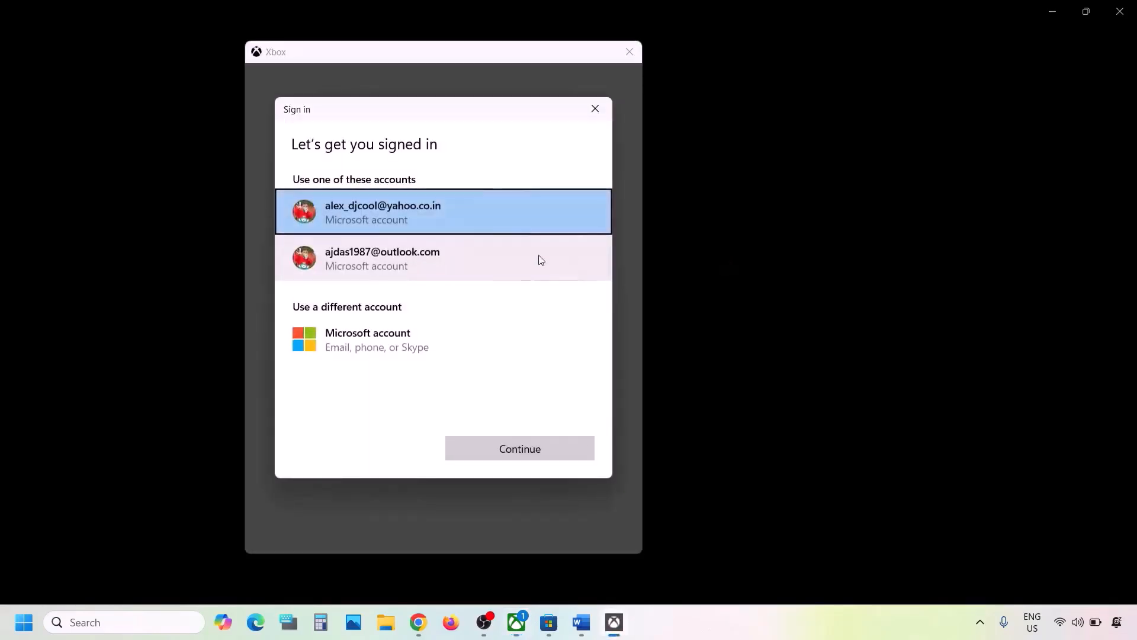
{"action": "left_click", "coordinate": [443, 261]}
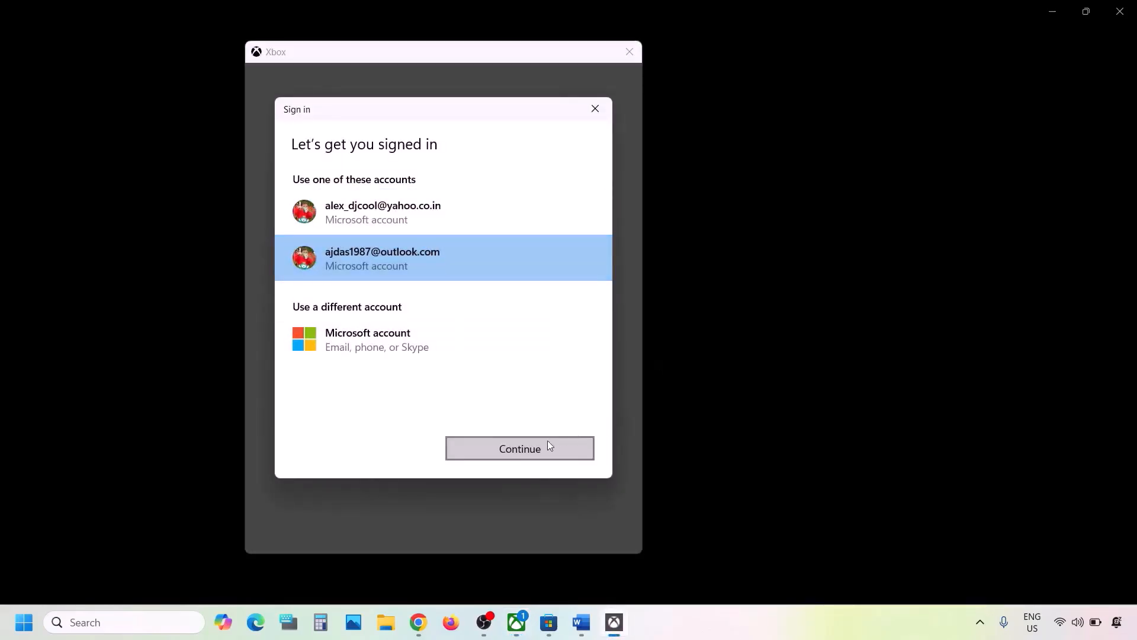
{"action": "left_click", "coordinate": [521, 453]}
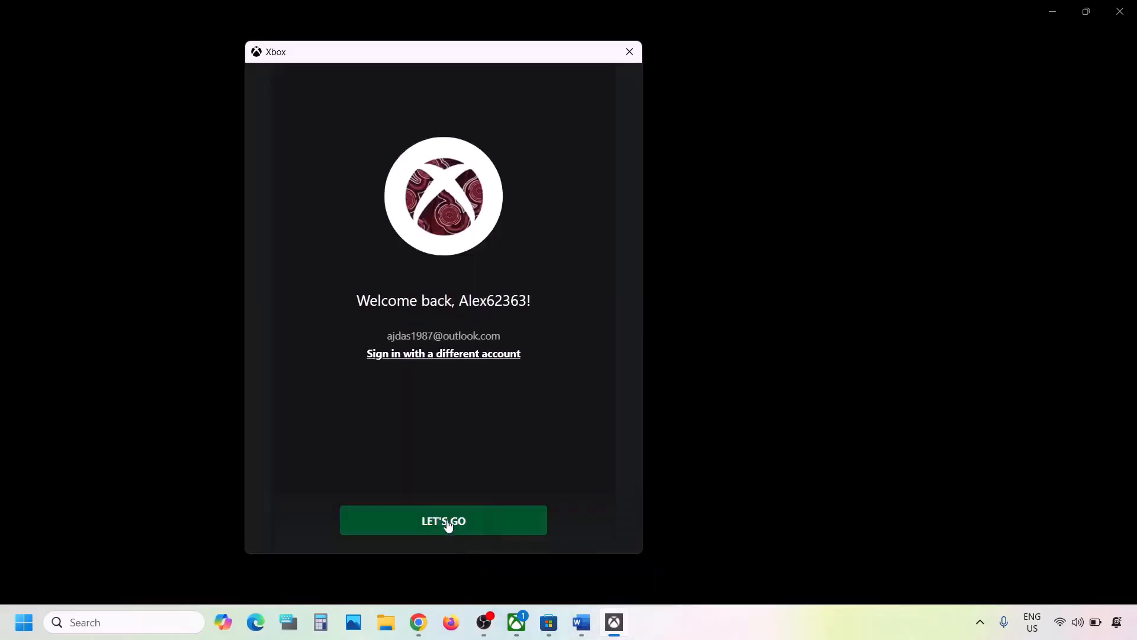
{"action": "left_click", "coordinate": [448, 526]}
Return to the instructions document and read the next troubleshooting step
{"action": "left_click", "coordinate": [581, 622]}
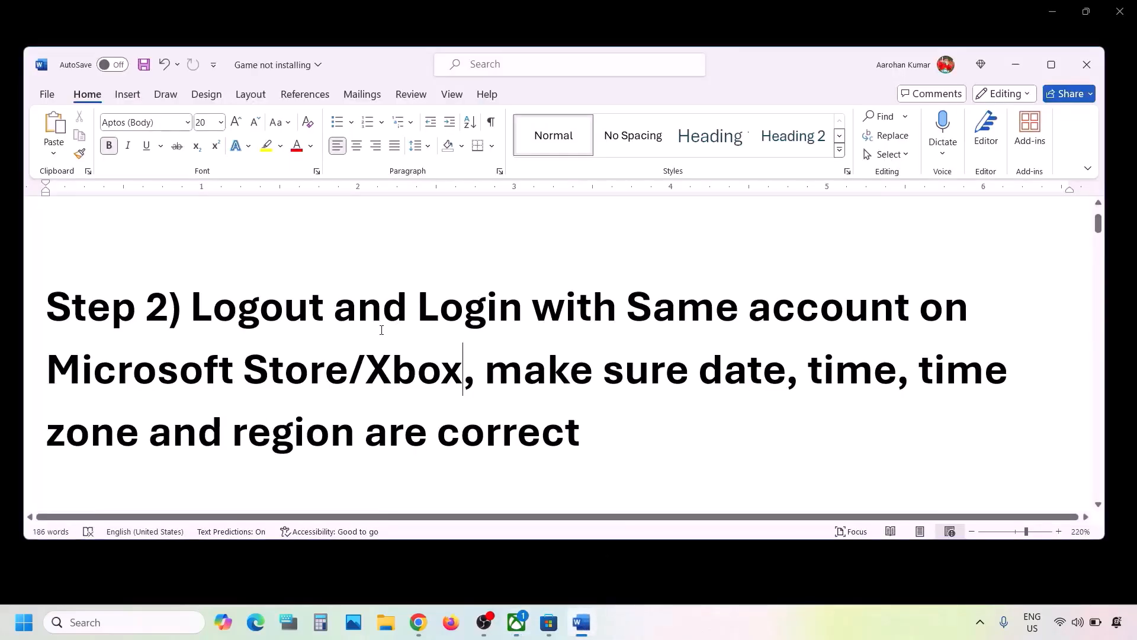
{"action": "scroll", "coordinate": [381, 330], "scroll_direction": "down", "scroll_amount": 2}
{"action": "scroll", "coordinate": [381, 330], "scroll_direction": "up", "scroll_amount": 1}
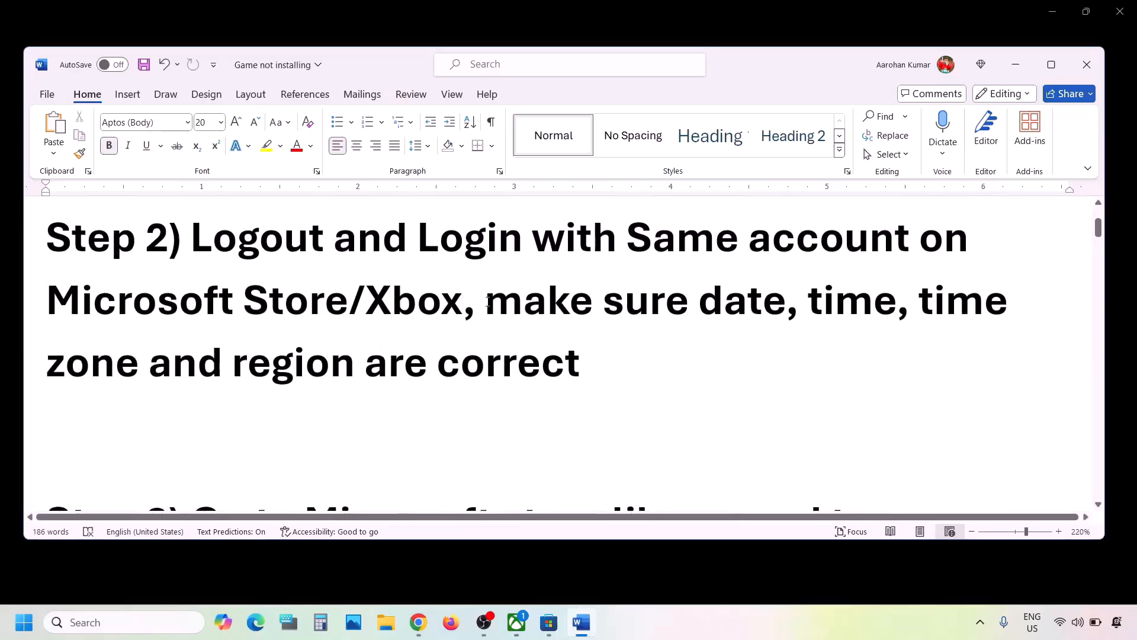
Highlight the note about date, time, time zone and region, then open Settings to check the Date & time settings
{"action": "left_click_drag", "start_coordinate": [640, 287], "coordinate": [628, 365]}
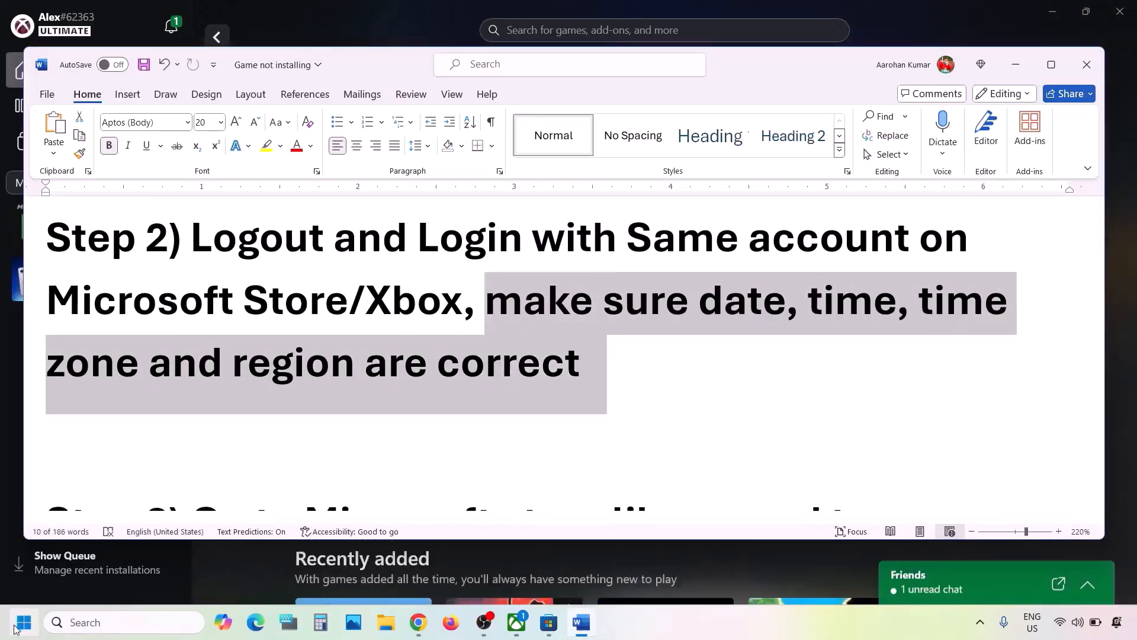
{"action": "left_click", "coordinate": [23, 622]}
{"action": "left_click", "coordinate": [349, 257]}
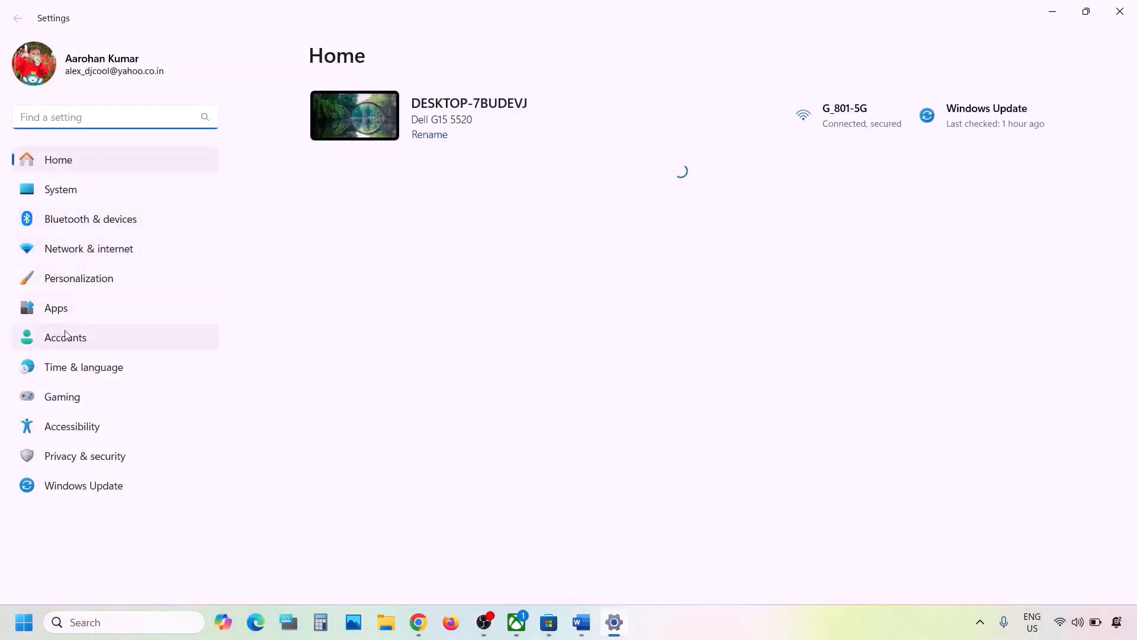
{"action": "left_click", "coordinate": [86, 370]}
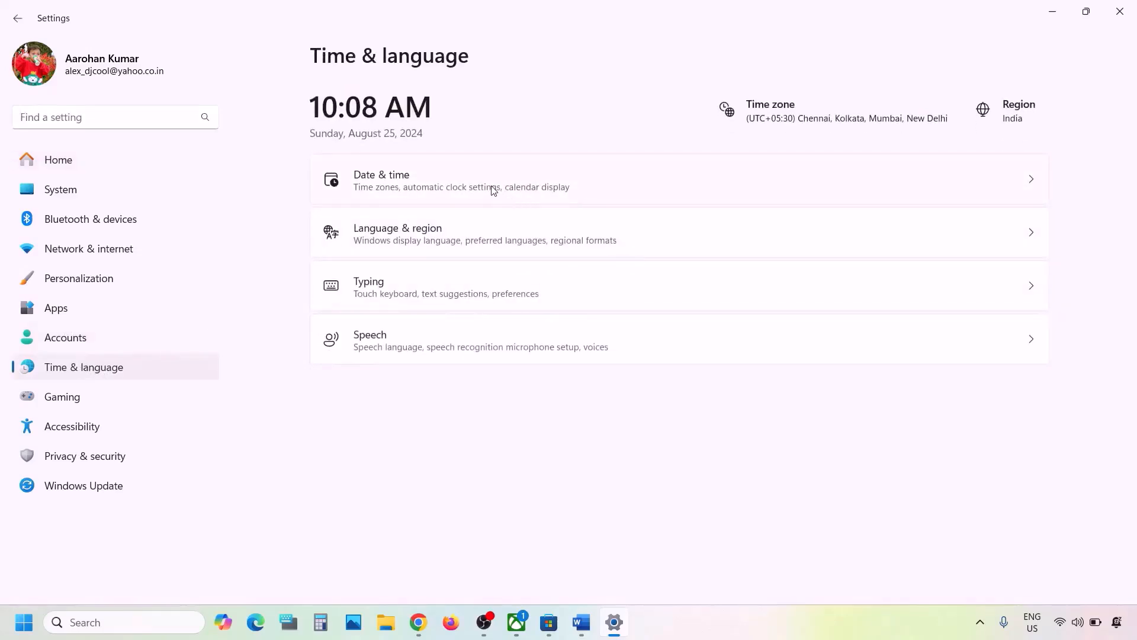
{"action": "left_click", "coordinate": [492, 188]}
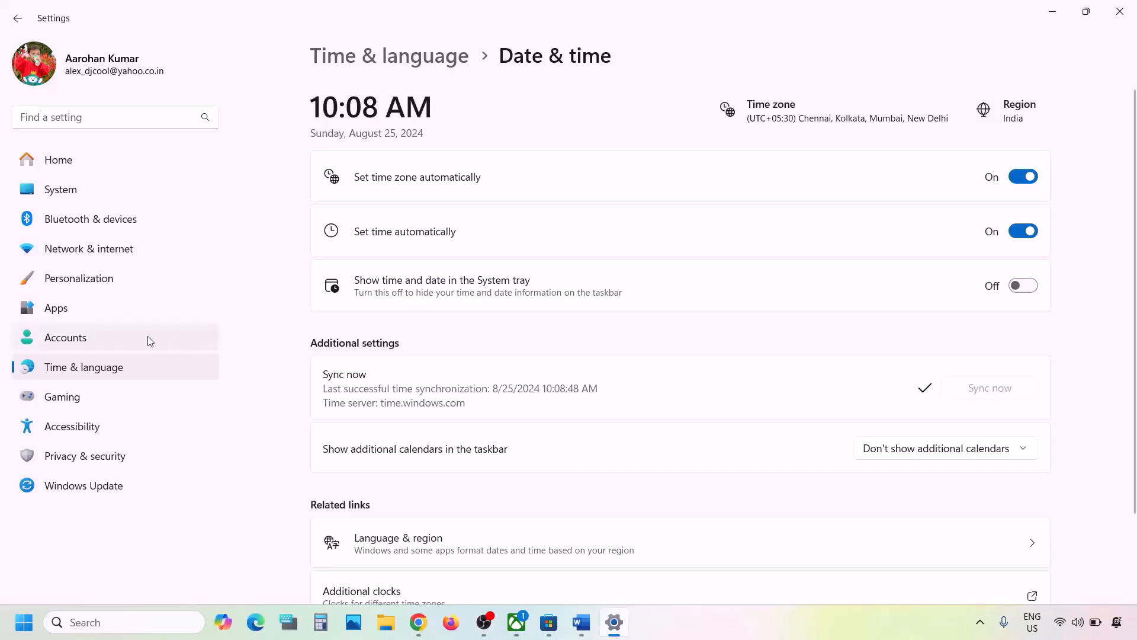
Check the country or region setting under Language & region, then close Settings
{"action": "left_click", "coordinate": [116, 369]}
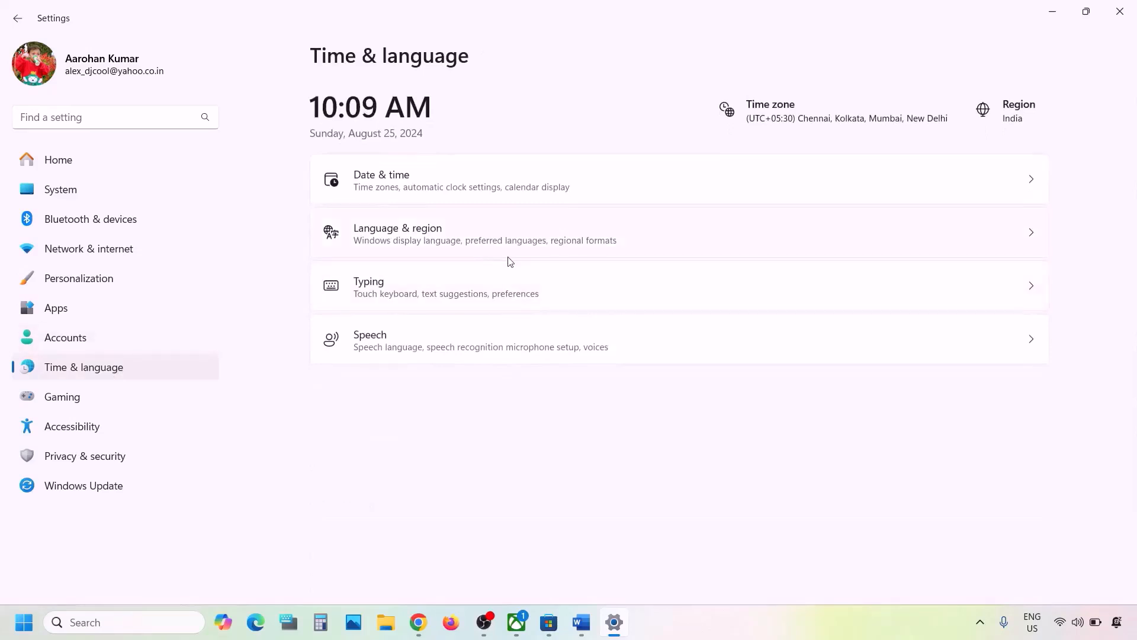
{"action": "left_click", "coordinate": [413, 237]}
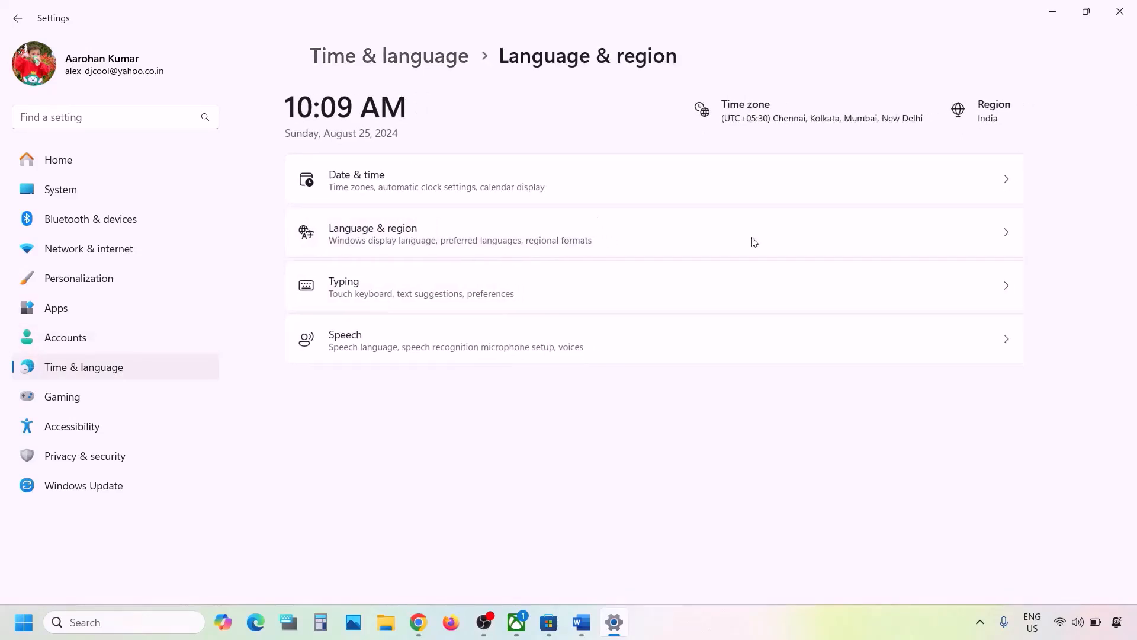
{"action": "left_click", "coordinate": [982, 429]}
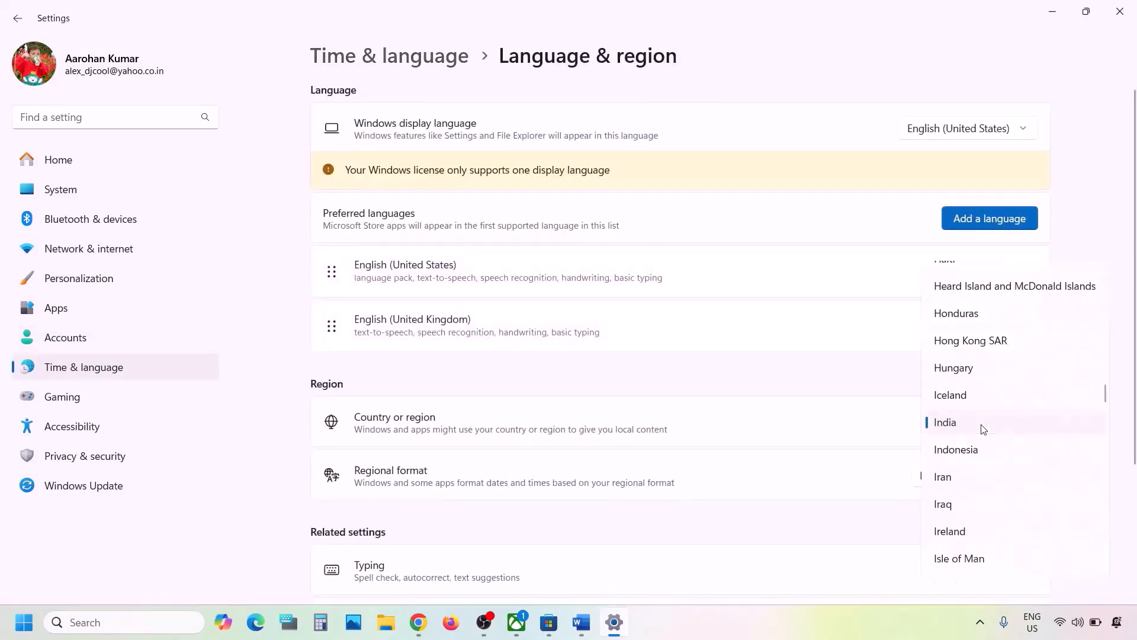
{"action": "left_click", "coordinate": [1126, 298]}
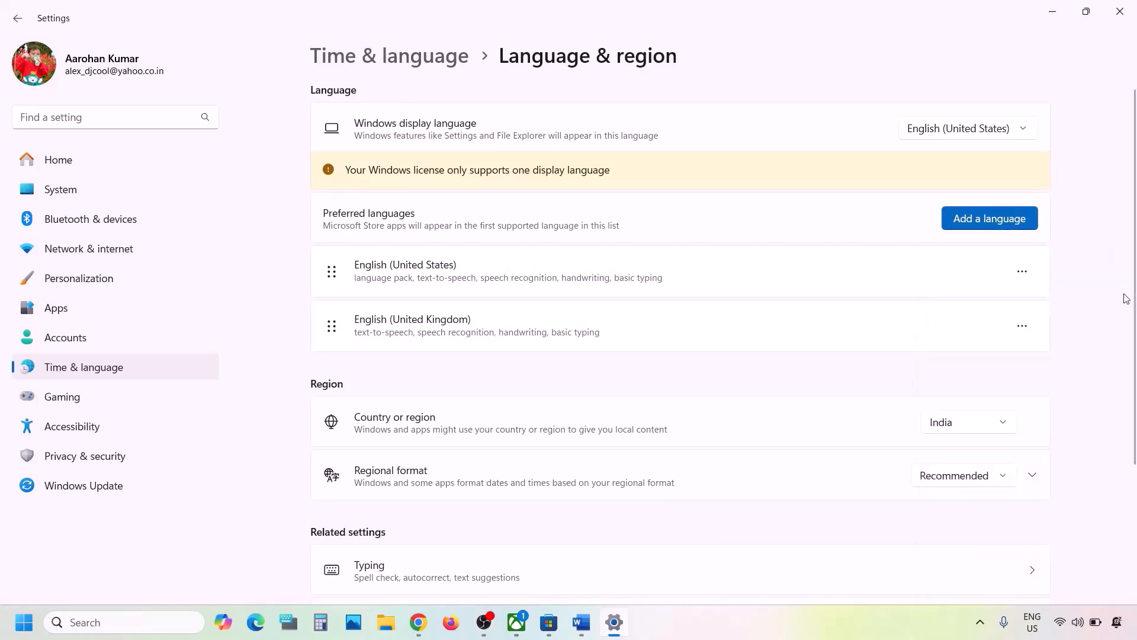
{"action": "left_click", "coordinate": [1120, 11]}
Scroll the instructions document to Step 3 about installing from the Microsoft Store library and read it
{"action": "scroll", "coordinate": [524, 400], "scroll_direction": "down", "scroll_amount": 3}
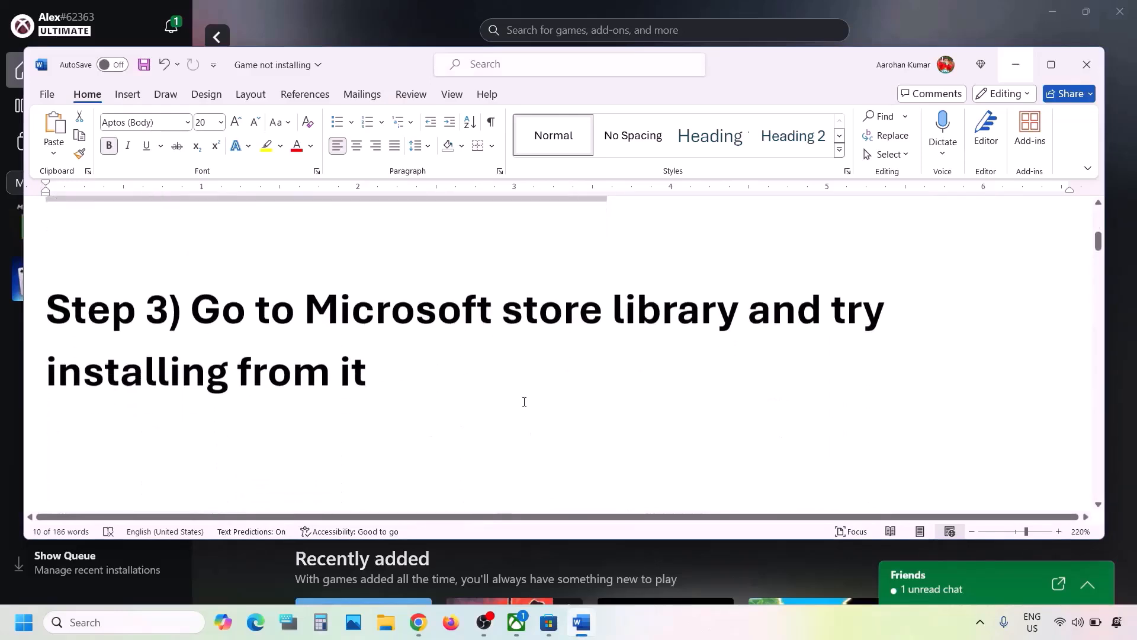
{"action": "left_click_drag", "start_coordinate": [203, 300], "coordinate": [362, 353]}
{"action": "left_click", "coordinate": [366, 355]}
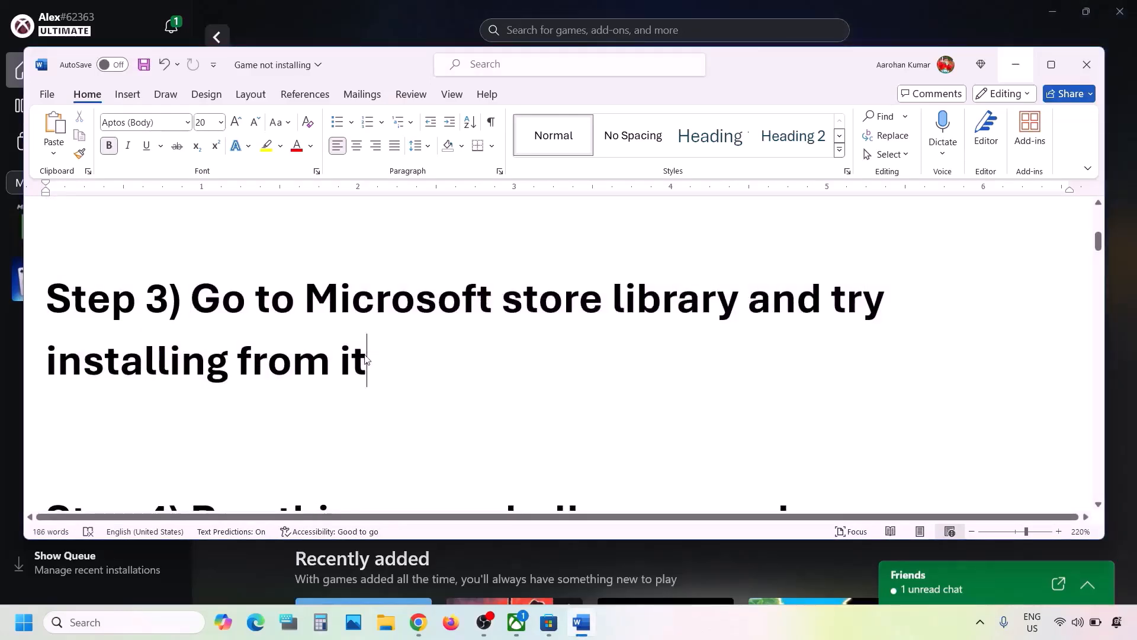
Check the queued game installs in Microsoft Store's downloads and library pages
{"action": "left_click", "coordinate": [358, 33]}
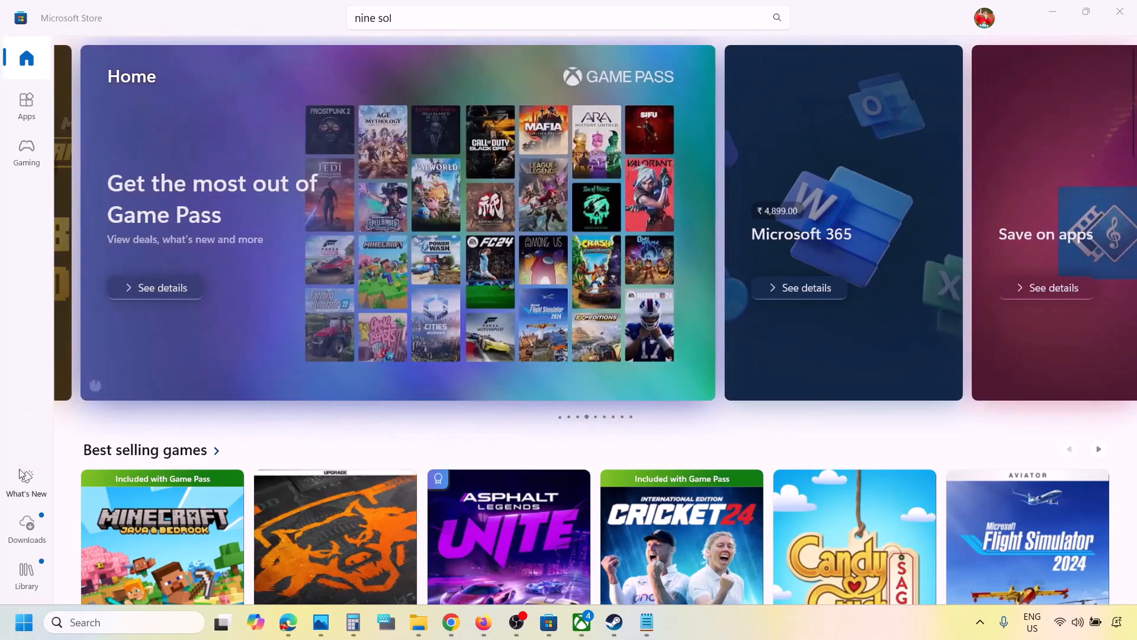
{"action": "left_click", "coordinate": [31, 525]}
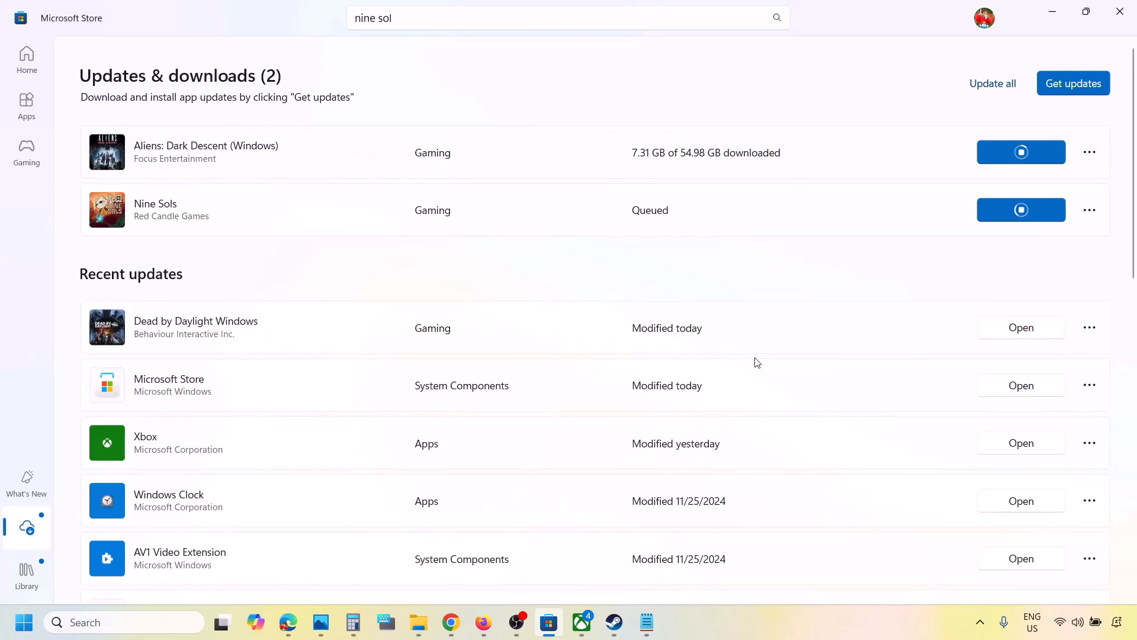
{"action": "scroll", "coordinate": [754, 361], "scroll_direction": "down", "scroll_amount": 5}
{"action": "scroll", "coordinate": [754, 360], "scroll_direction": "up", "scroll_amount": 5}
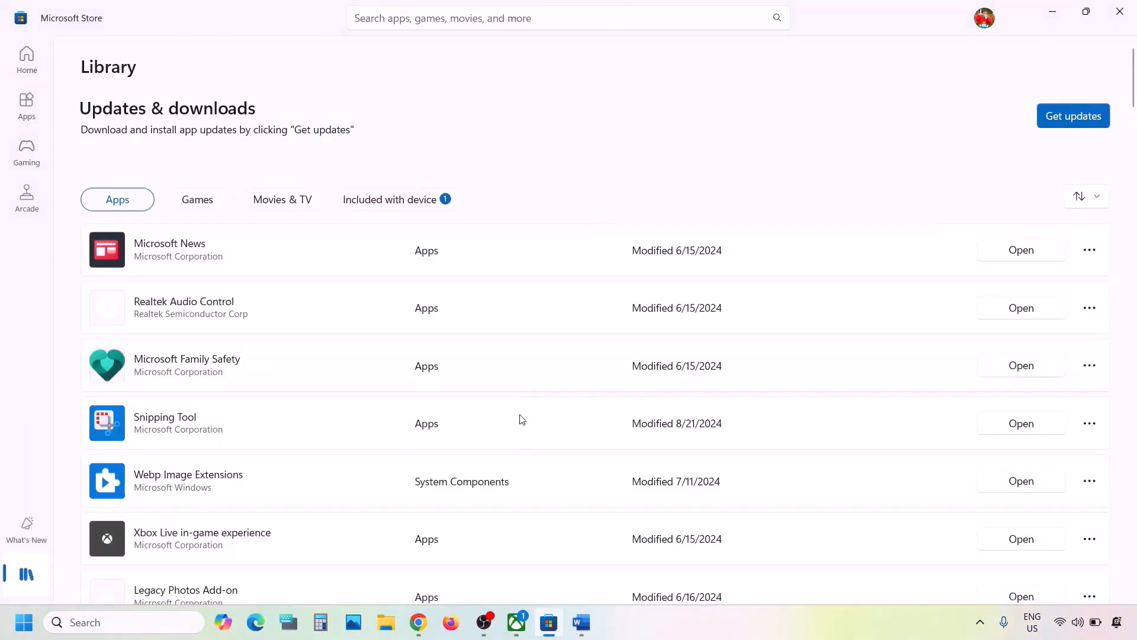
{"action": "left_click", "coordinate": [516, 622]}
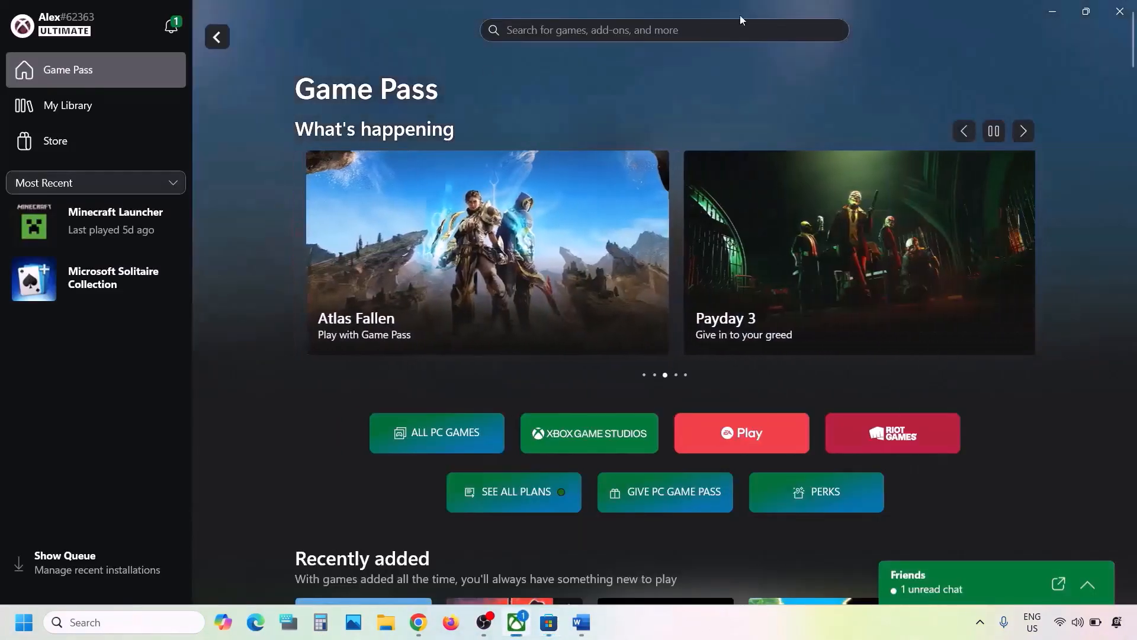
{"action": "left_click", "coordinate": [1053, 11]}
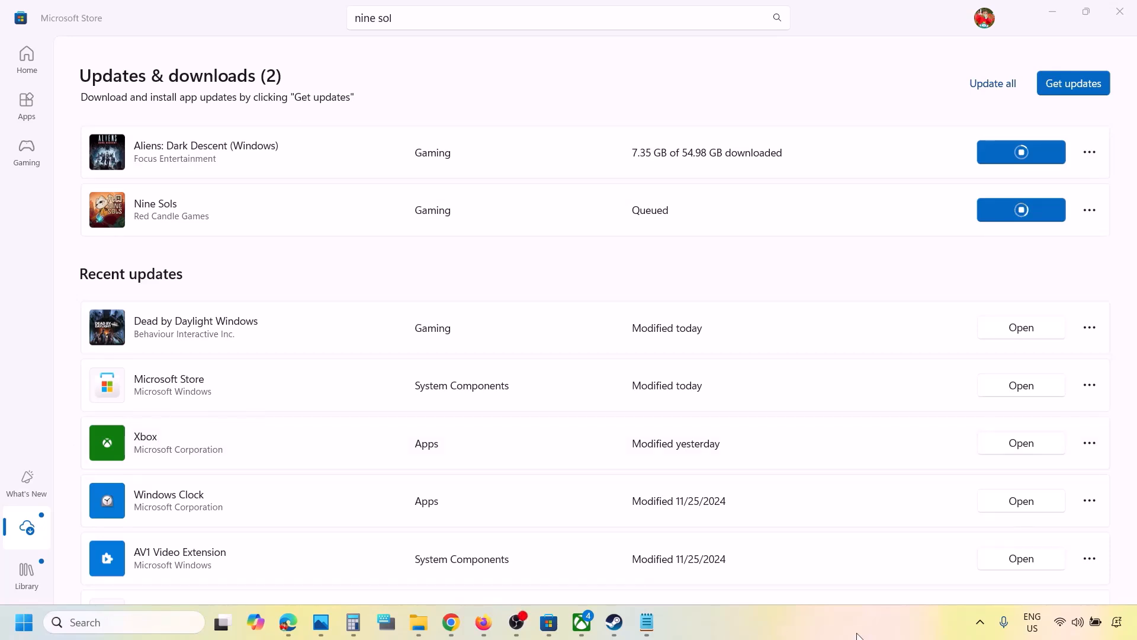
{"action": "left_click", "coordinate": [26, 527]}
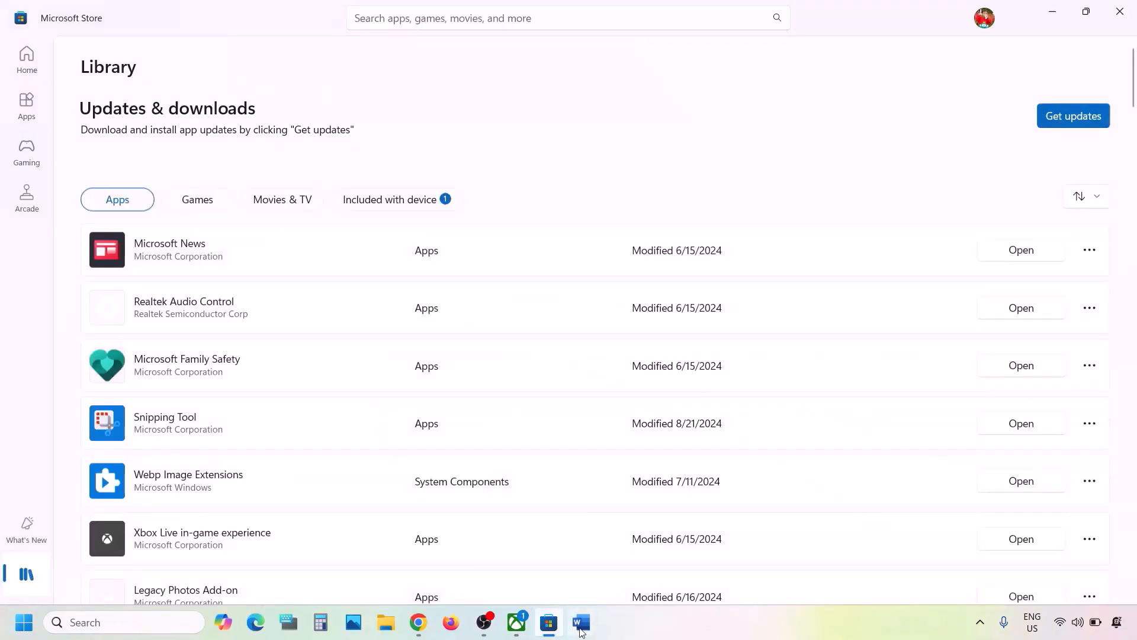
Return to the instructions document and copy the Step 4 Get-AppxPackage PowerShell command
{"action": "left_click", "coordinate": [581, 628]}
{"action": "scroll", "coordinate": [444, 419], "scroll_direction": "down", "scroll_amount": 3}
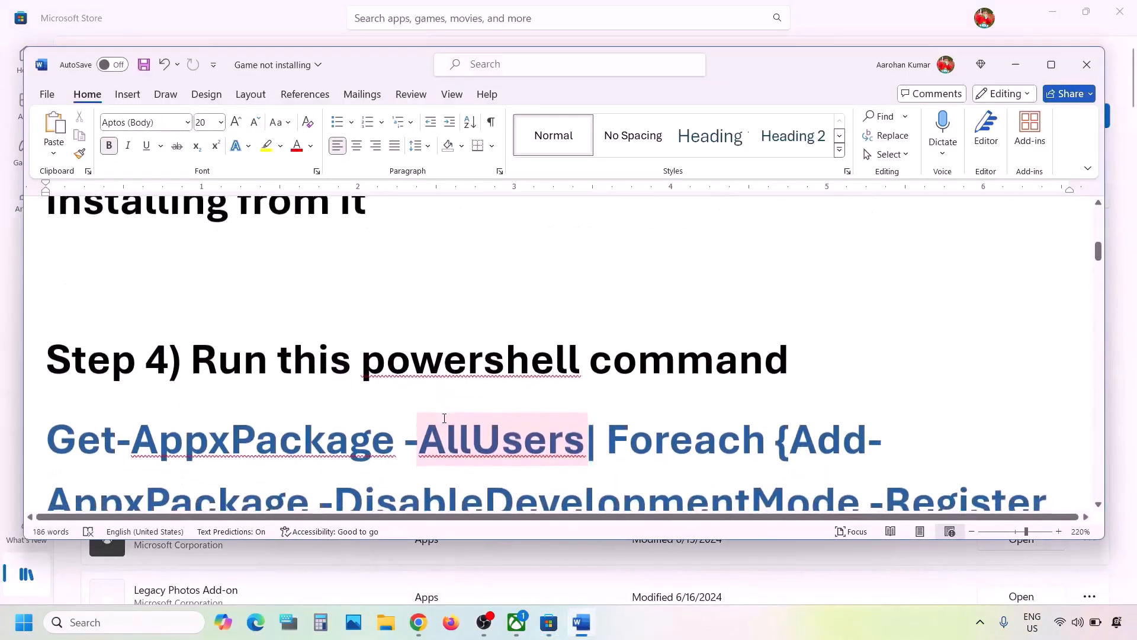
{"action": "scroll", "coordinate": [445, 419], "scroll_direction": "down", "scroll_amount": 3}
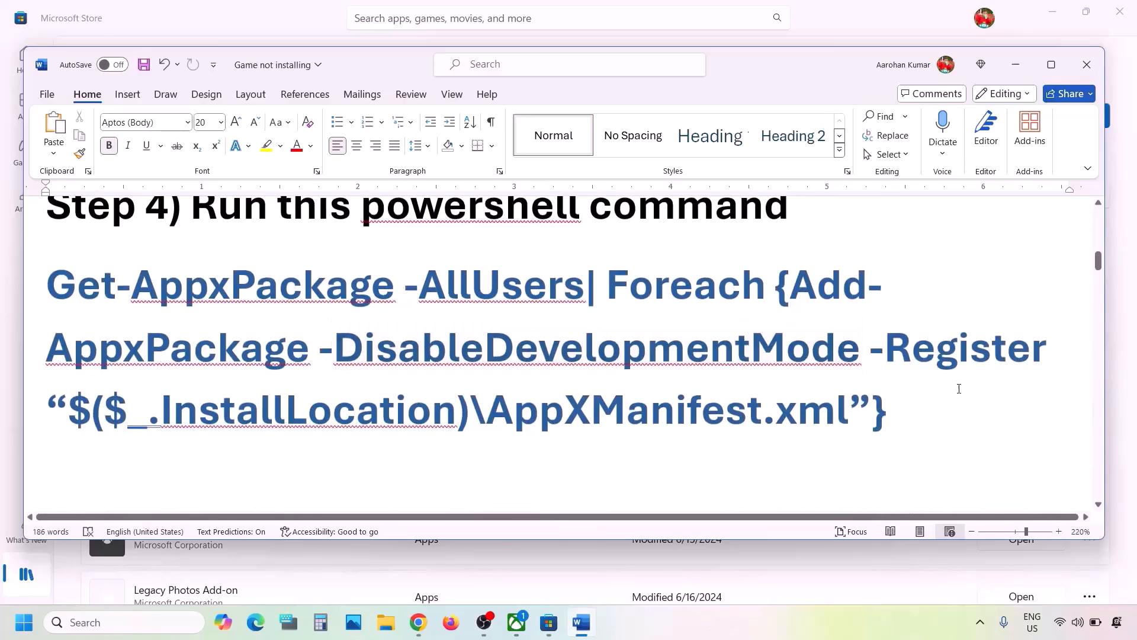
{"action": "left_click_drag", "start_coordinate": [932, 399], "coordinate": [53, 290]}
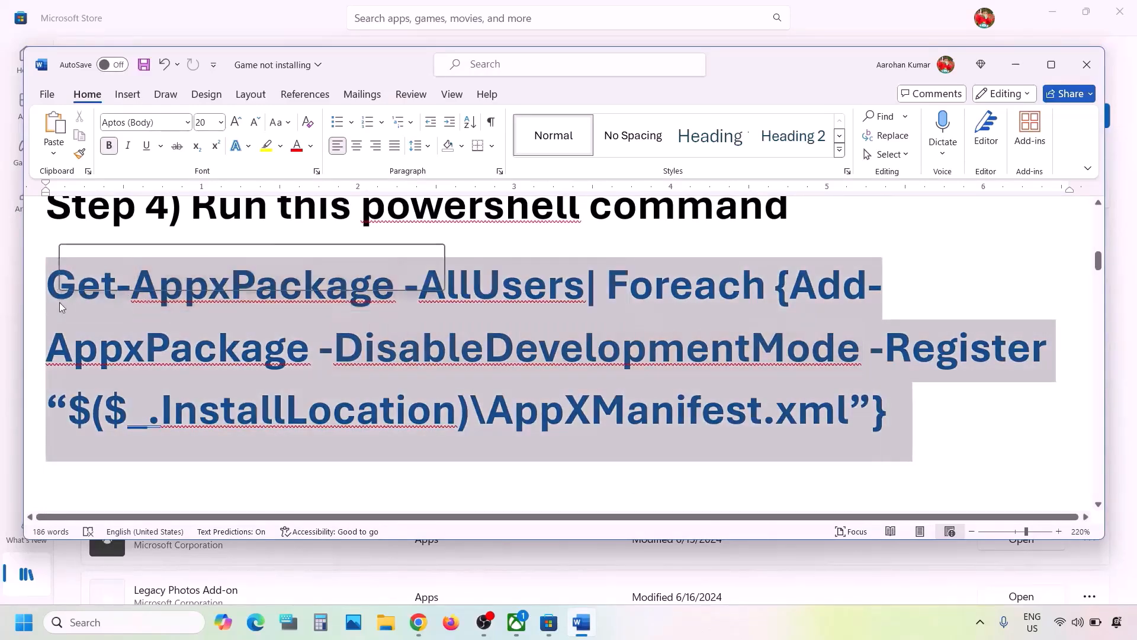
{"action": "right_click", "coordinate": [61, 306]}
{"action": "left_click", "coordinate": [106, 343]}
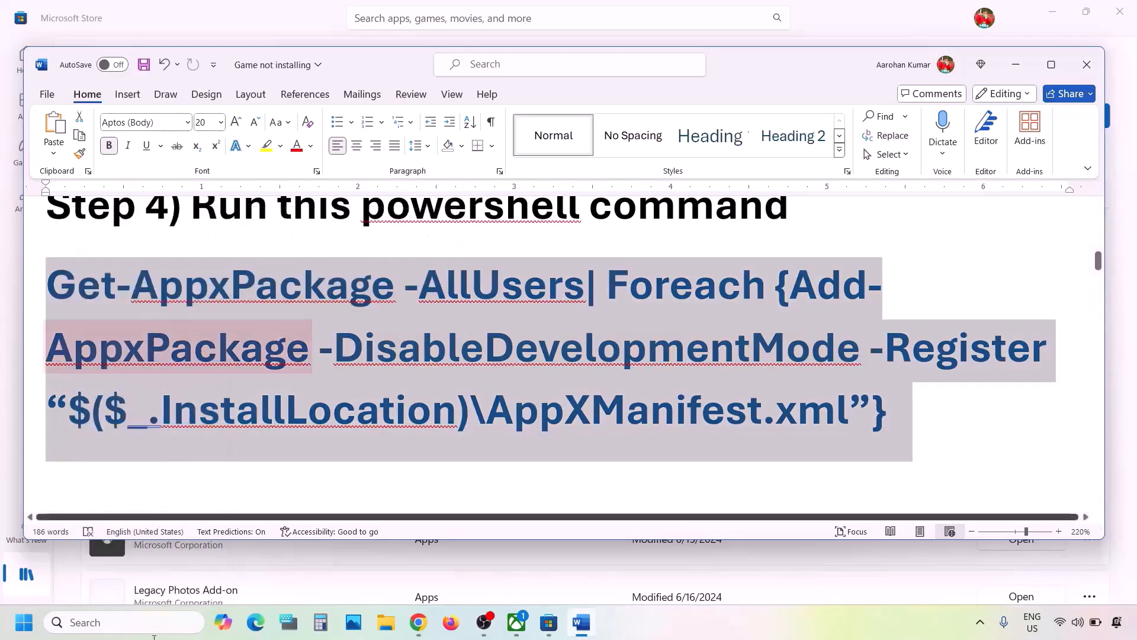
Search for PowerShell, run Windows PowerShell as administrator, and paste the copied command to run it
{"action": "left_click", "coordinate": [114, 623]}
{"action": "type", "text": "photosowershell"}
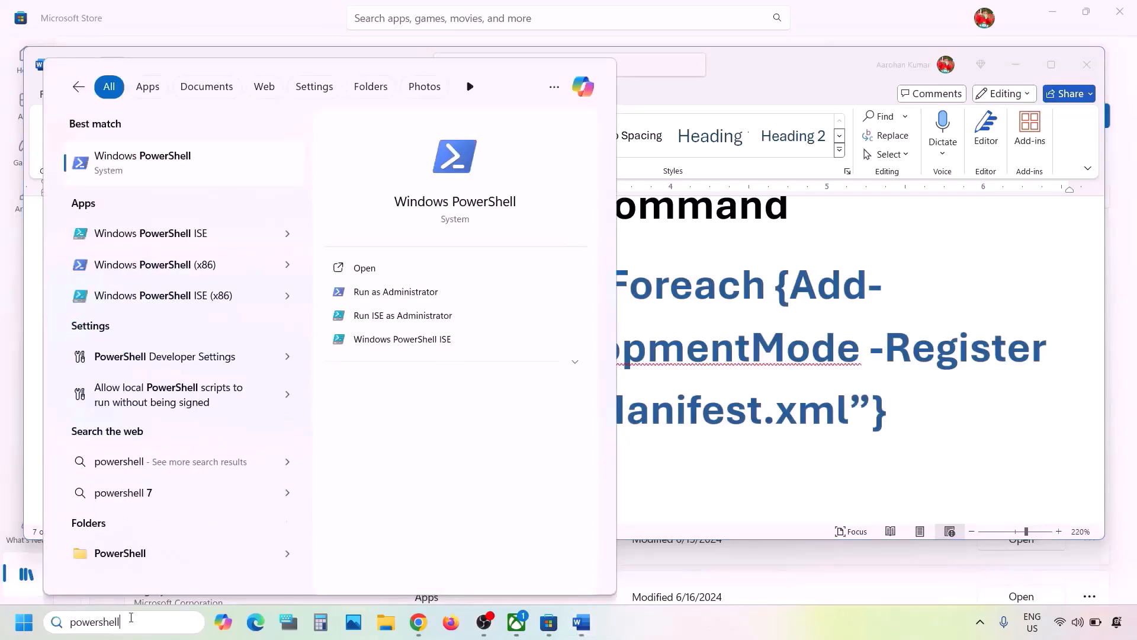
{"action": "right_click", "coordinate": [143, 167]}
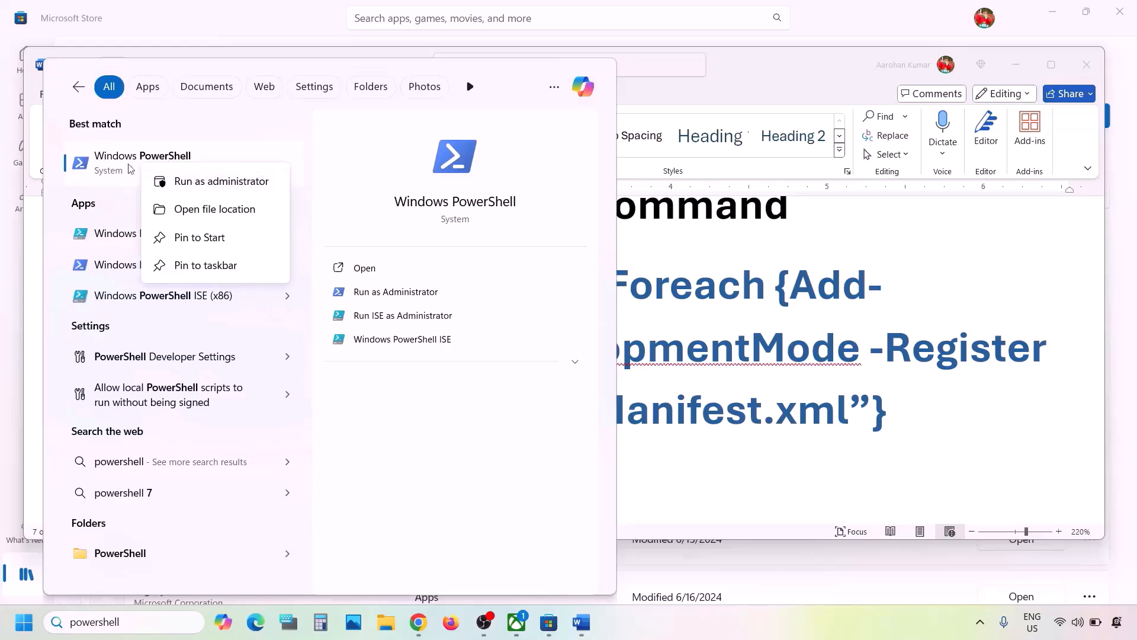
{"action": "left_click", "coordinate": [224, 183]}
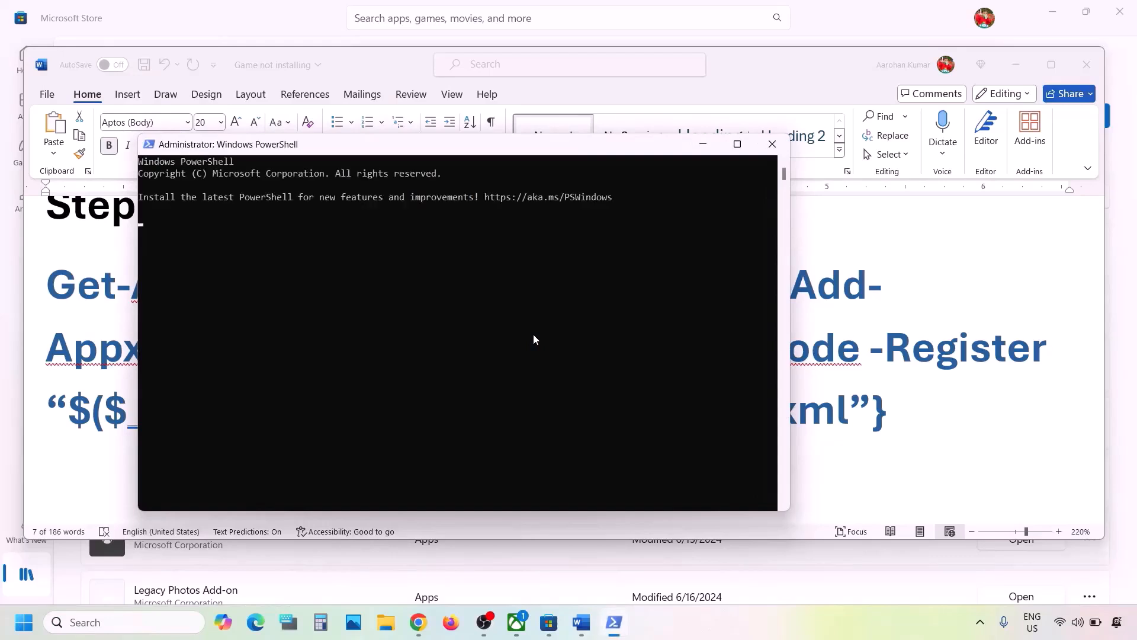
{"action": "key", "text": "ctrl+v"}
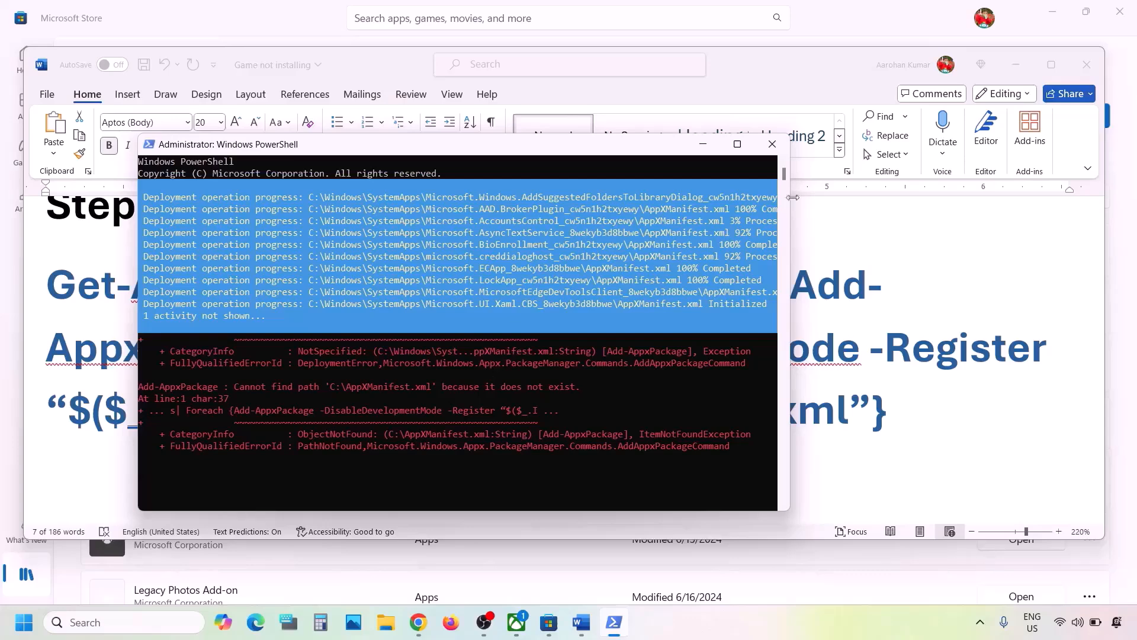
Switch back to the instructions document and read Step 5 about deleting Microsoft Store local cache files
{"action": "key", "text": "alt+Tab"}
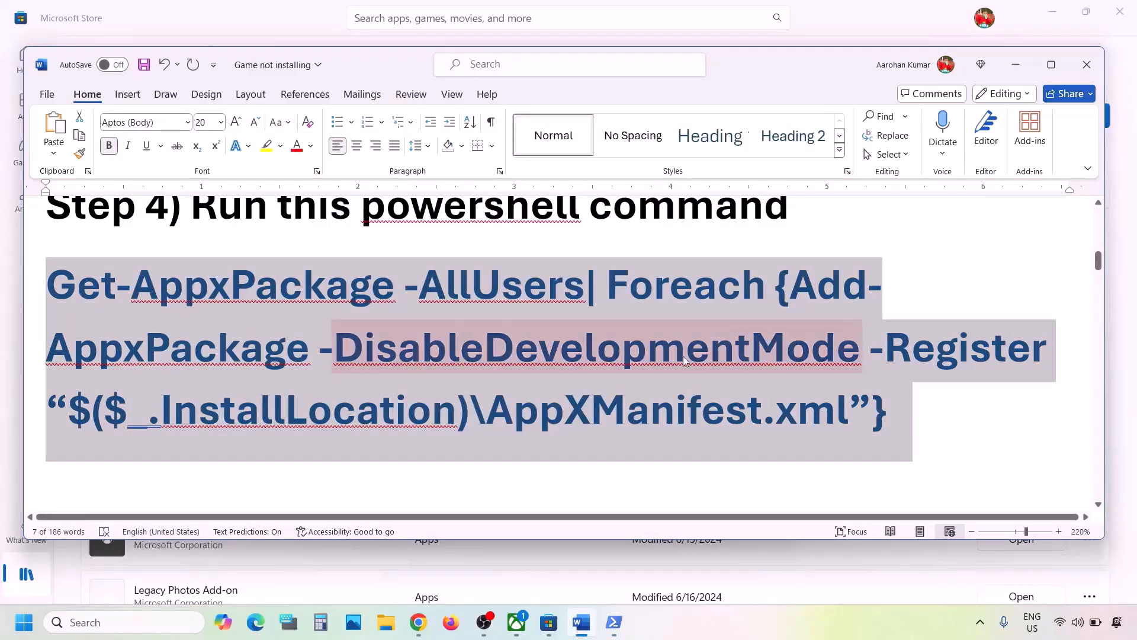
{"action": "scroll", "coordinate": [612, 363], "scroll_direction": "down", "scroll_amount": 3}
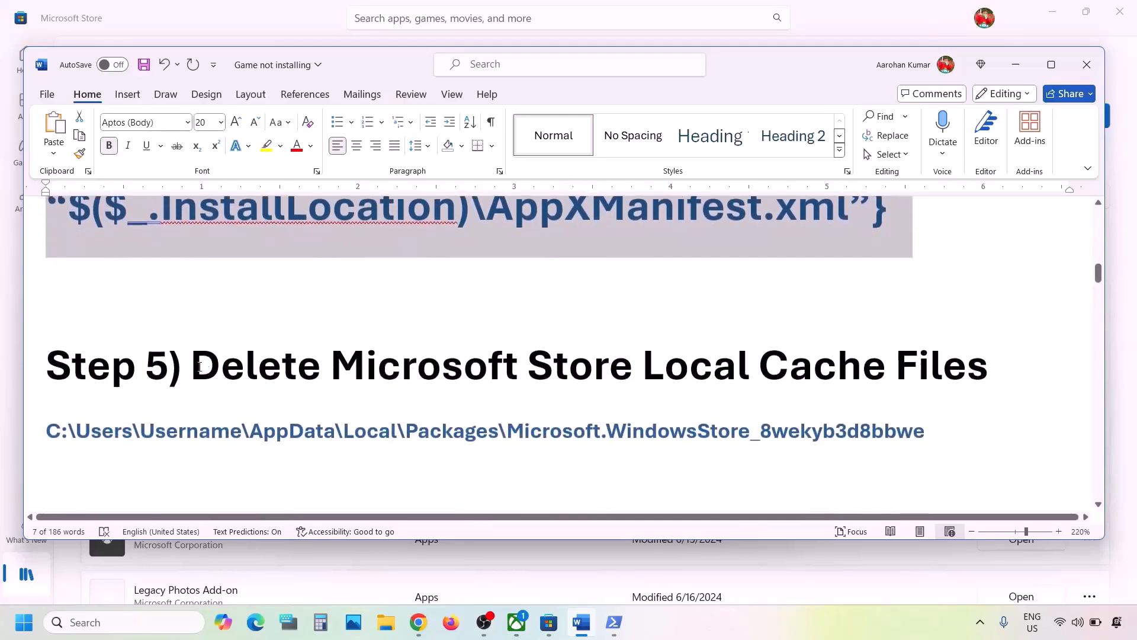
{"action": "left_click_drag", "start_coordinate": [199, 366], "coordinate": [992, 370]}
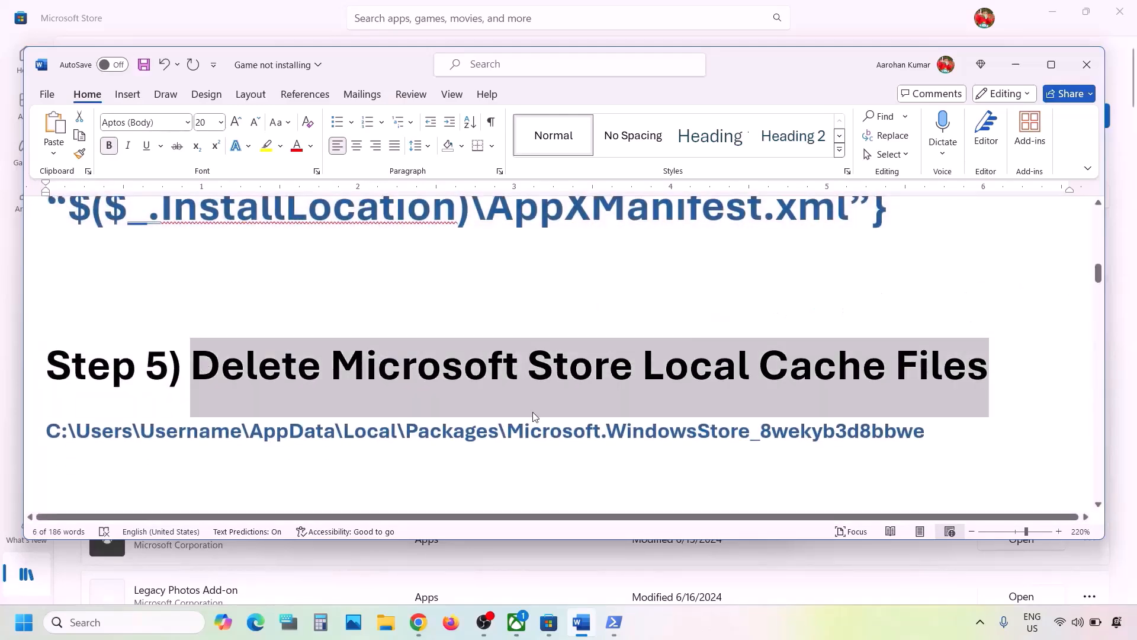
Open File Explorer and browse through OS (C:) and Users into the user's profile folder, selecting AppData
{"action": "left_click", "coordinate": [384, 620]}
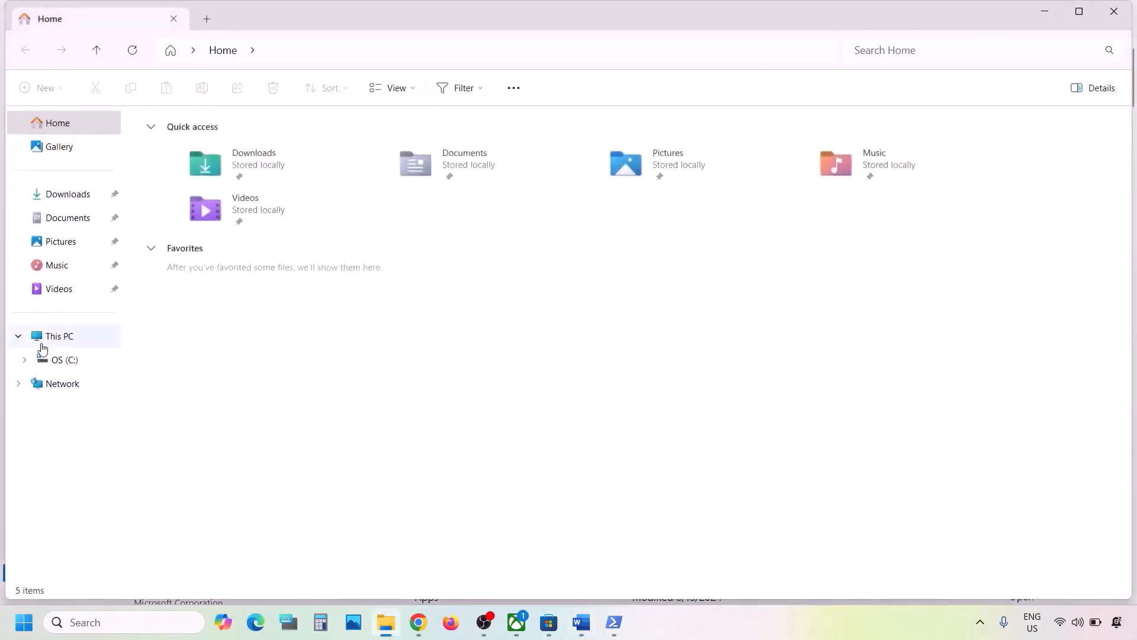
{"action": "left_click", "coordinate": [42, 357]}
{"action": "left_click", "coordinate": [53, 337]}
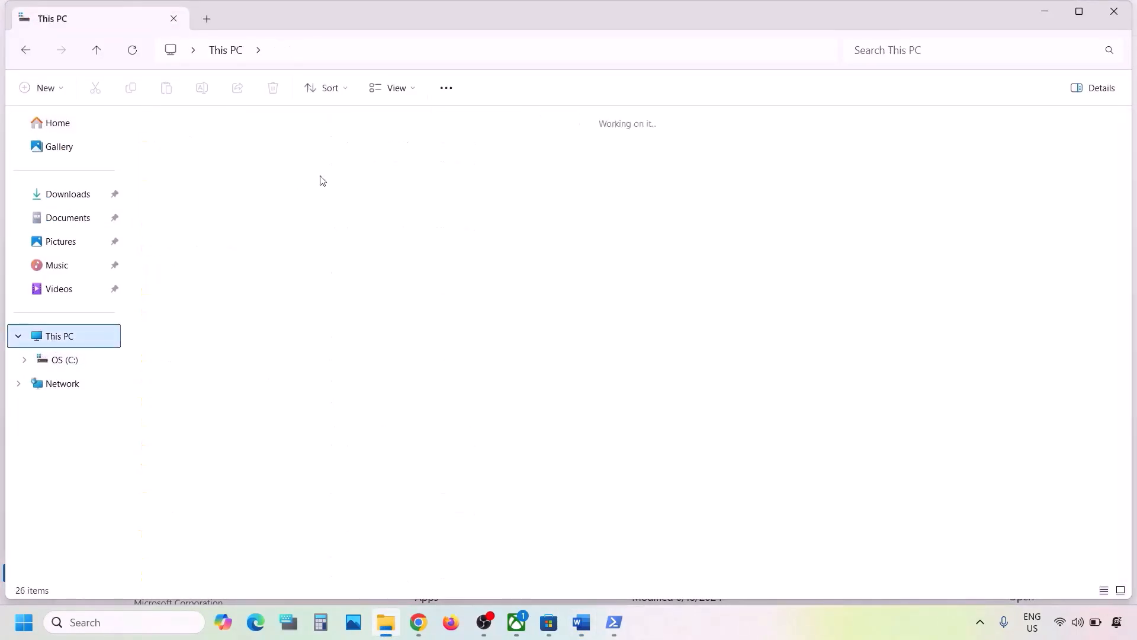
{"action": "left_click", "coordinate": [258, 164]}
{"action": "double_click", "coordinate": [258, 163]}
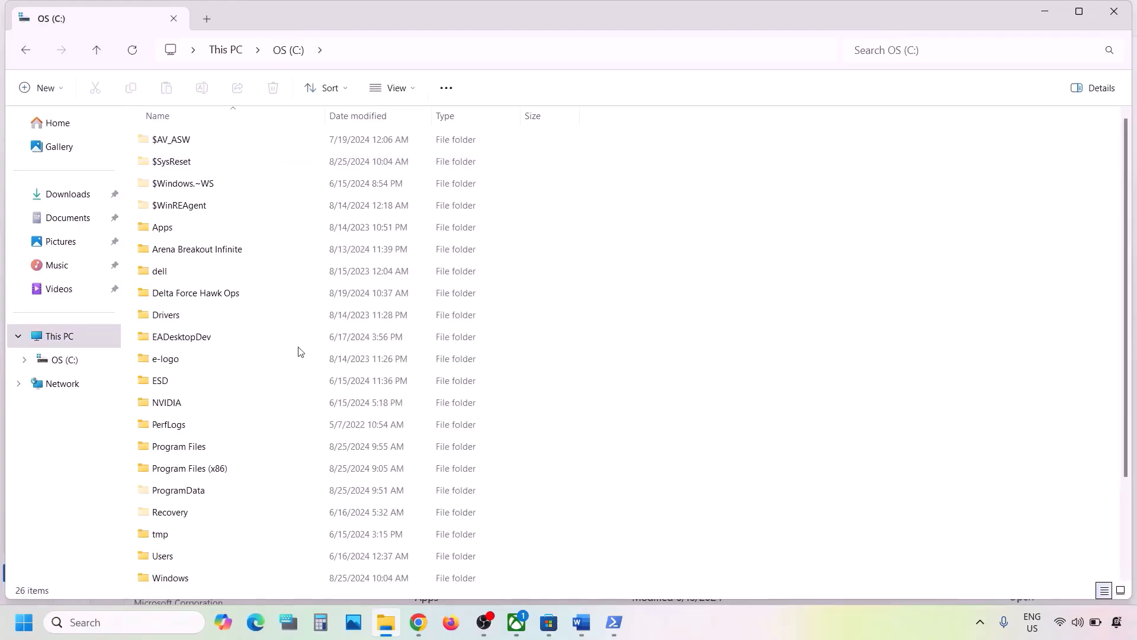
{"action": "scroll", "coordinate": [299, 351], "scroll_direction": "down", "scroll_amount": 2}
{"action": "left_click", "coordinate": [167, 444]}
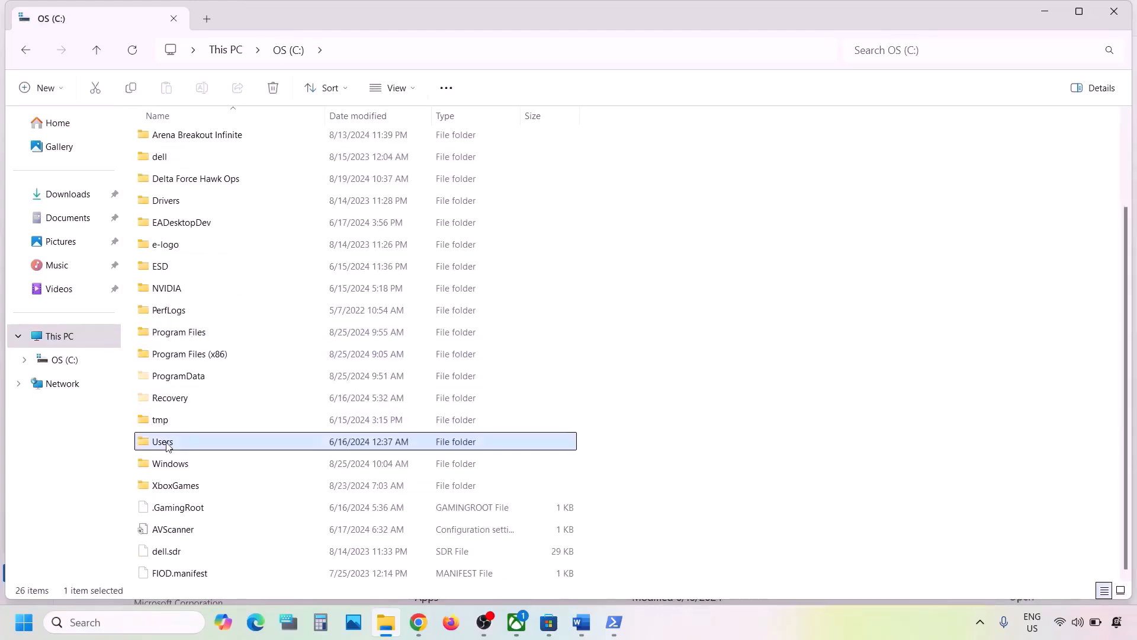
{"action": "double_click", "coordinate": [198, 444]}
{"action": "left_click", "coordinate": [167, 145]}
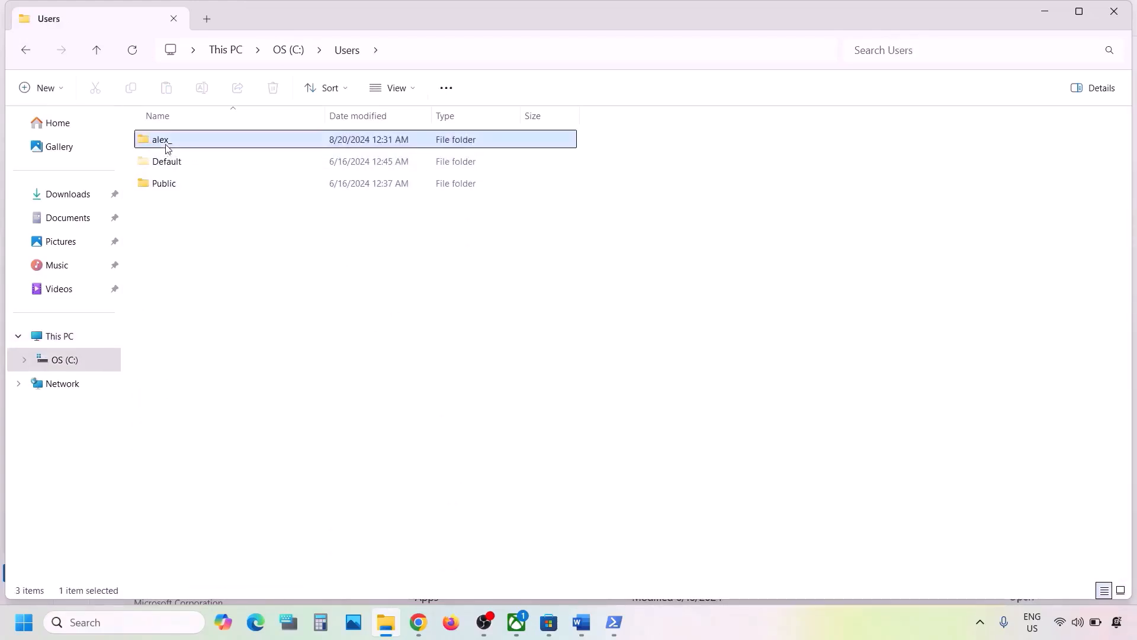
{"action": "double_click", "coordinate": [201, 142]}
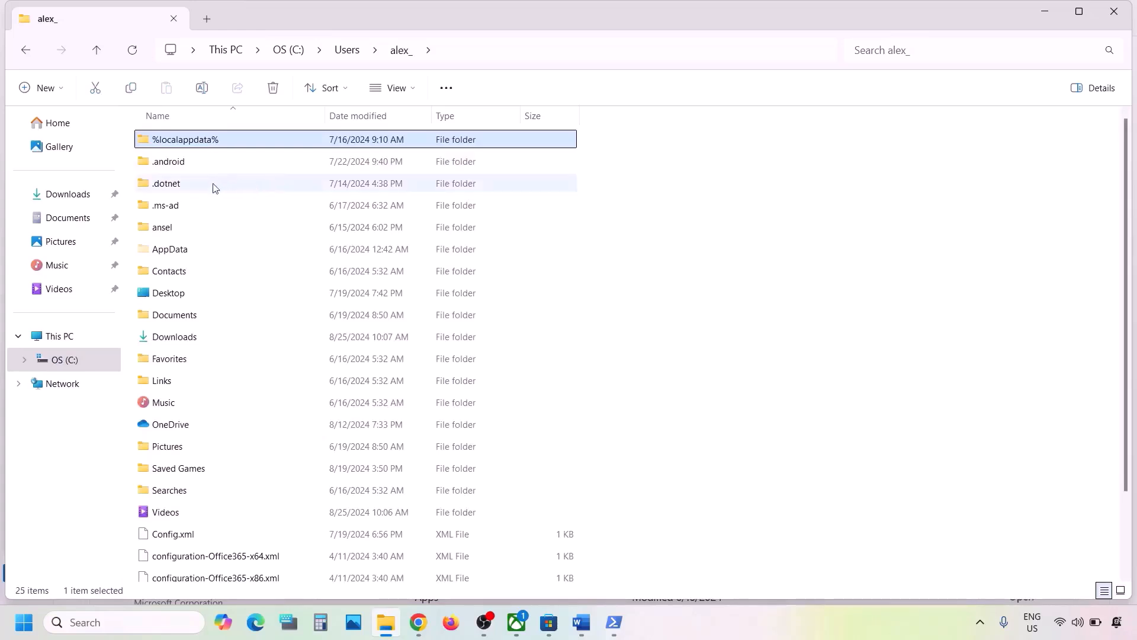
{"action": "left_click", "coordinate": [164, 251]}
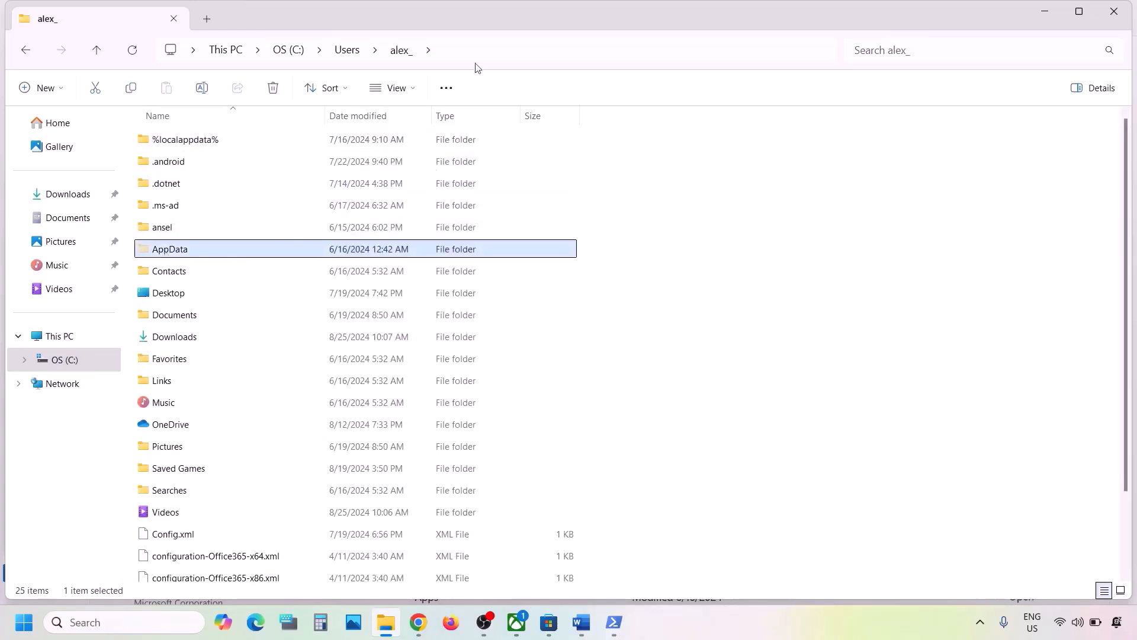
Open the AppData folder, then Local, then Packages inside the user profile
{"action": "left_click", "coordinate": [419, 90]}
{"action": "mouse_move", "coordinate": [395, 368]}
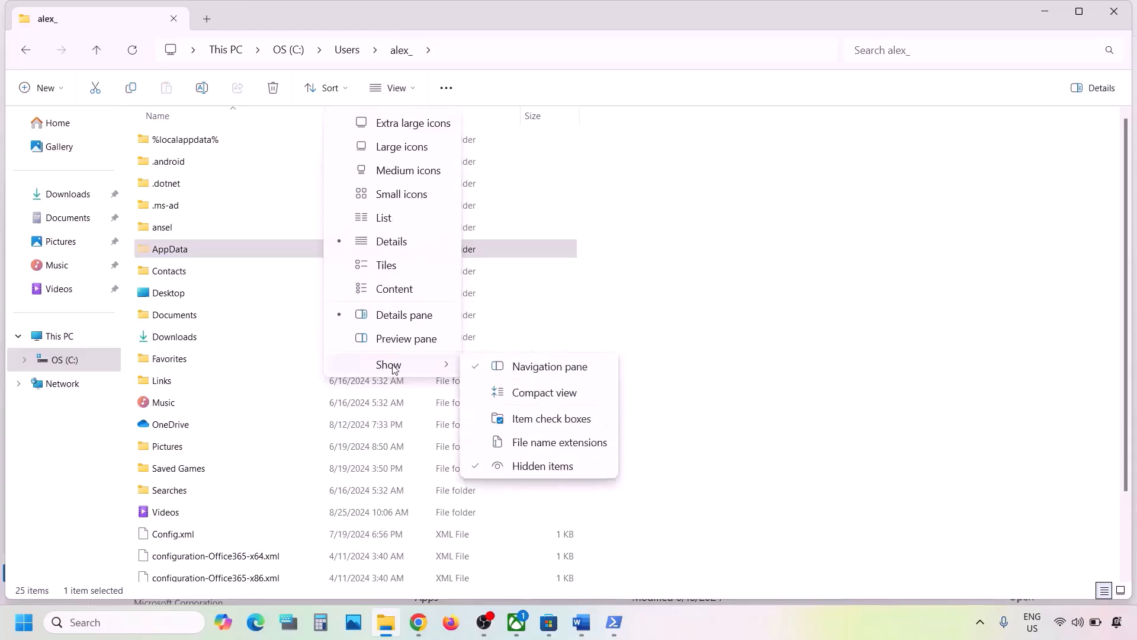
{"action": "left_click", "coordinate": [172, 255]}
{"action": "double_click", "coordinate": [171, 254]}
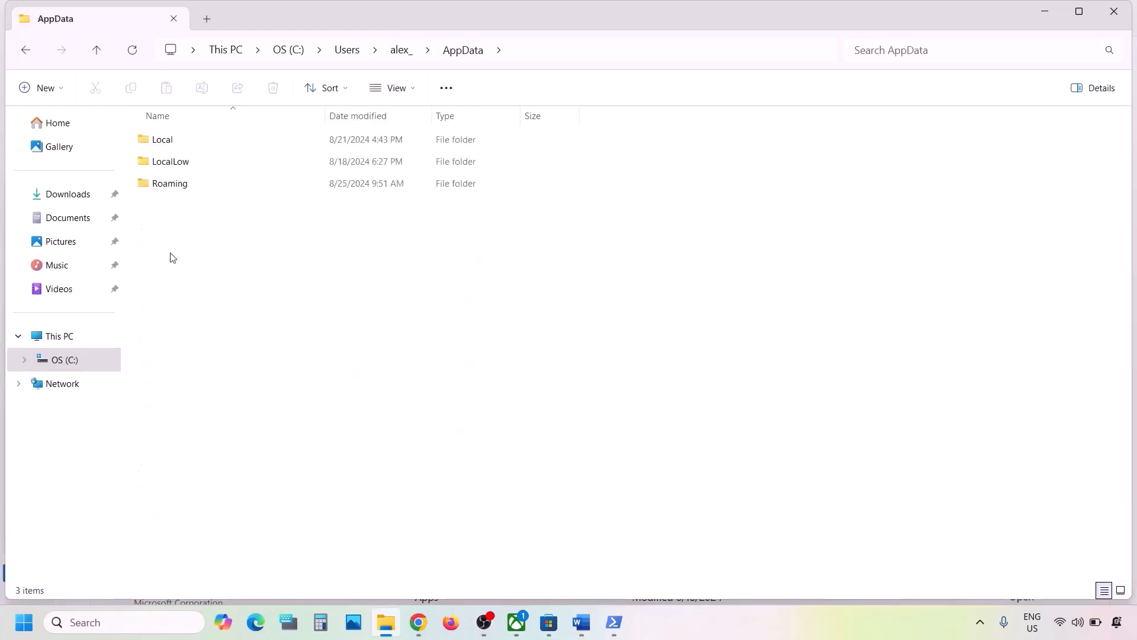
{"action": "double_click", "coordinate": [163, 142]}
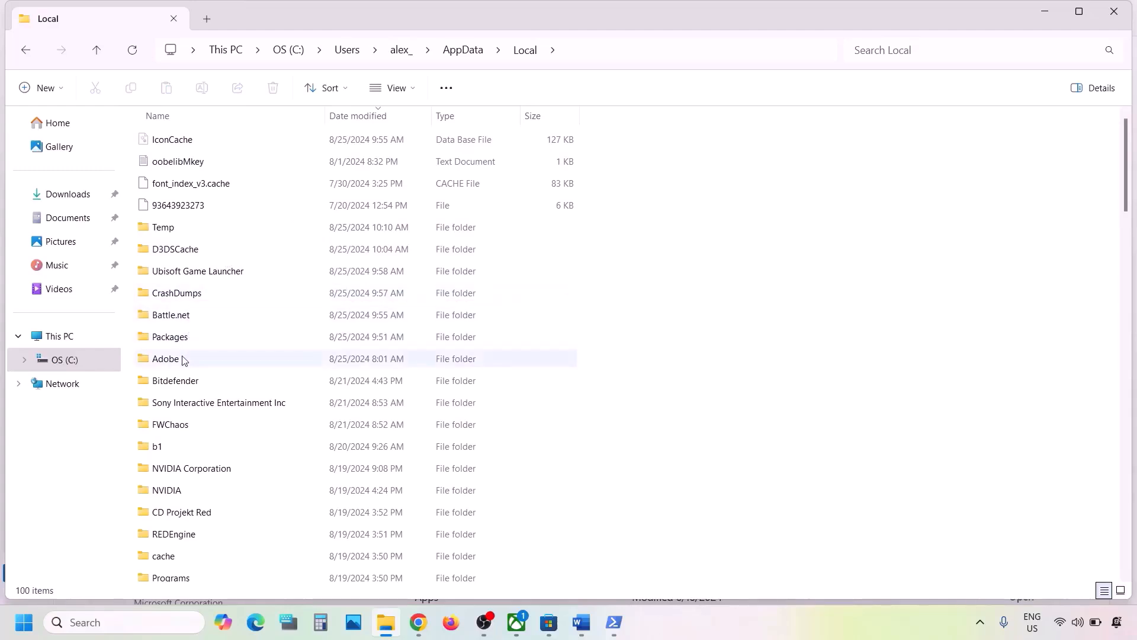
{"action": "left_click", "coordinate": [180, 342]}
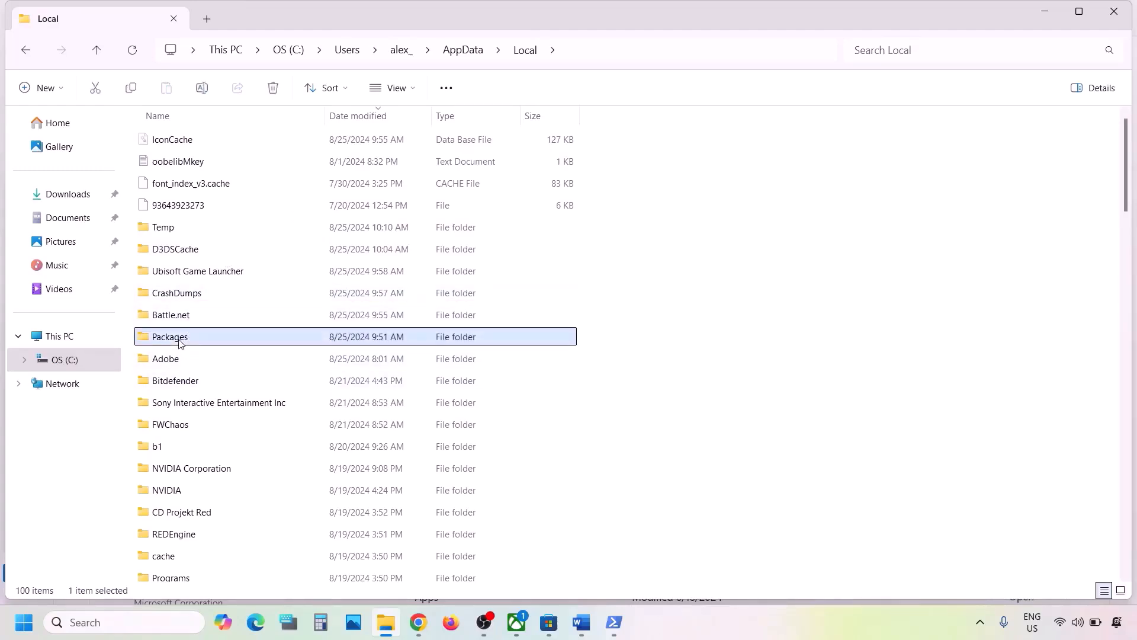
{"action": "double_click", "coordinate": [180, 342]}
Check the instructions document for the exact Microsoft Store package folder name, selecting Microsoft.WindowsStore_8wekyb3d8bbwe
{"action": "scroll", "coordinate": [276, 353], "scroll_direction": "down", "scroll_amount": 1}
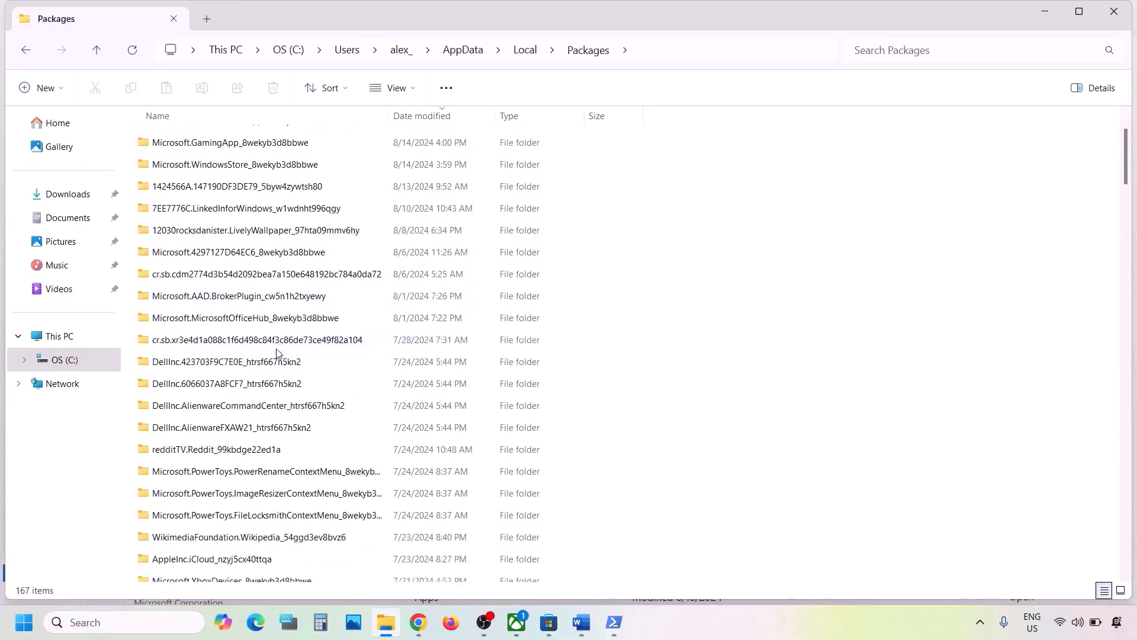
{"action": "scroll", "coordinate": [276, 353], "scroll_direction": "down", "scroll_amount": 6}
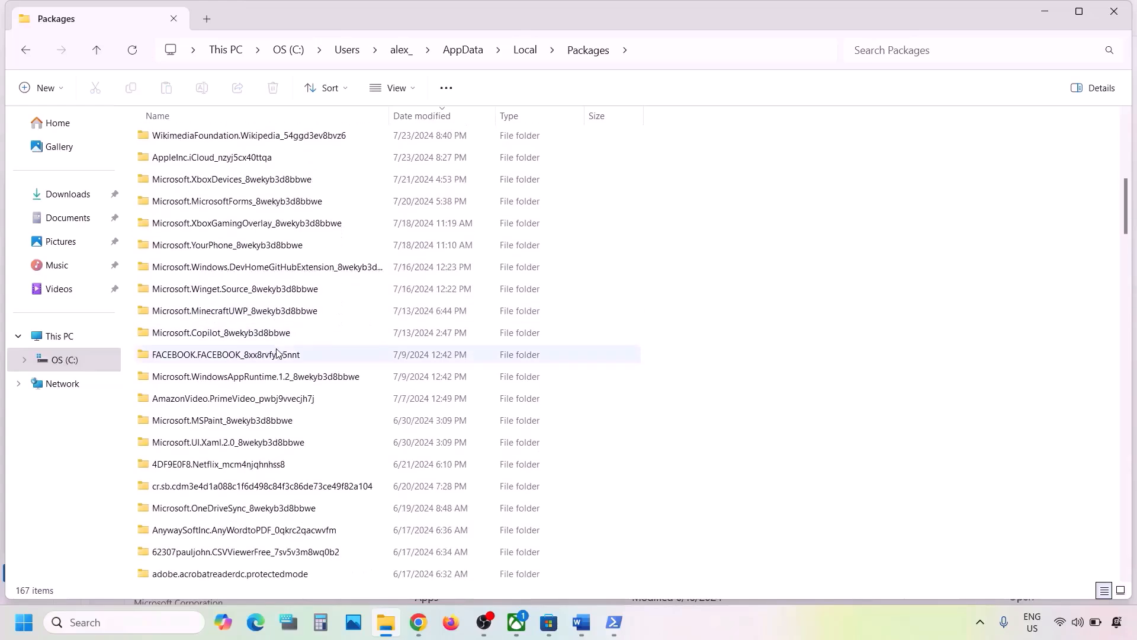
{"action": "scroll", "coordinate": [276, 353], "scroll_direction": "down", "scroll_amount": 3}
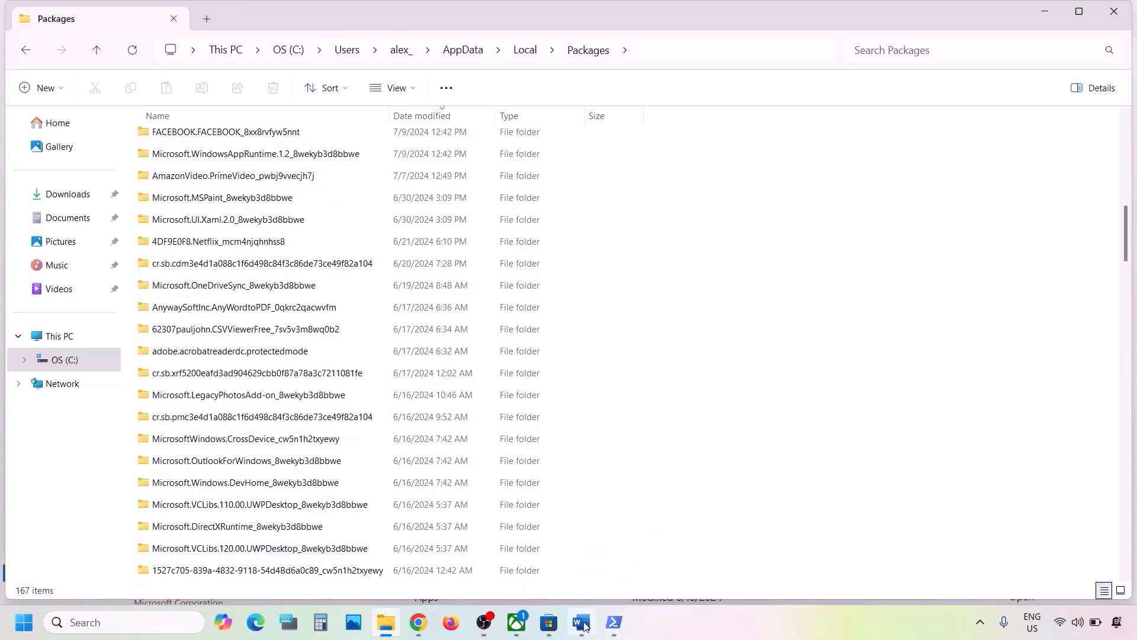
{"action": "left_click", "coordinate": [583, 622]}
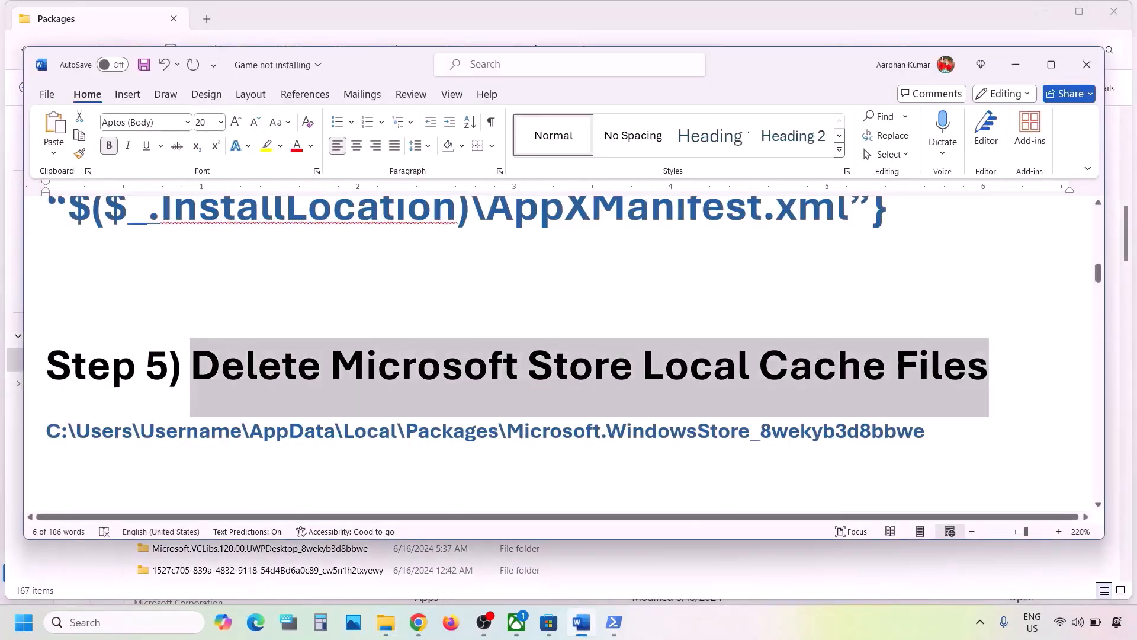
{"action": "left_click_drag", "start_coordinate": [519, 433], "coordinate": [924, 433]}
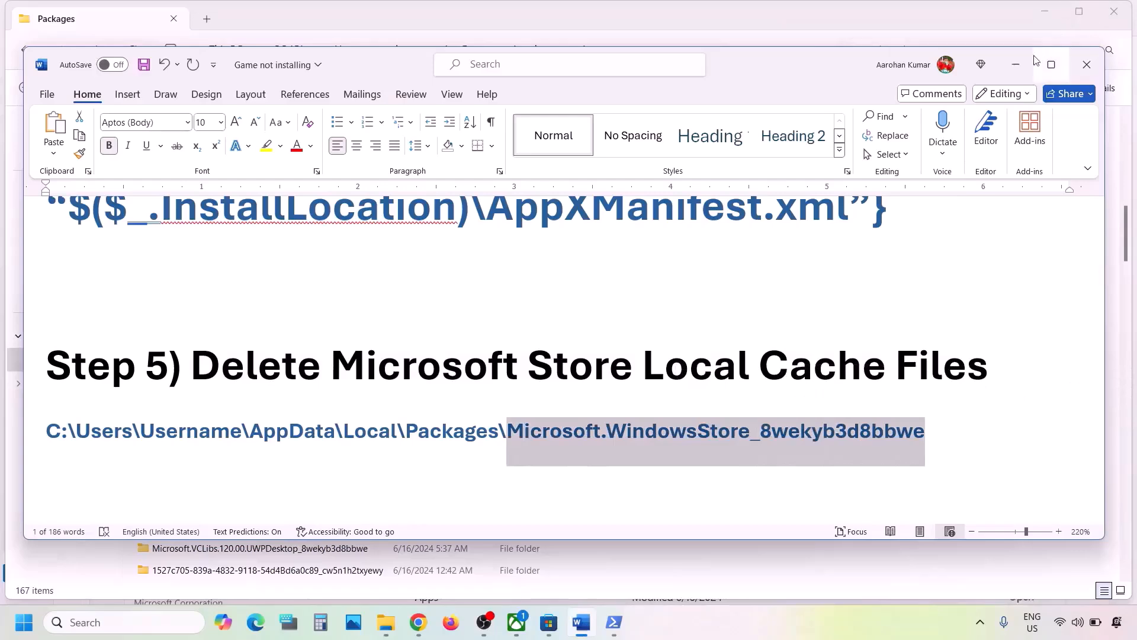
{"action": "left_click", "coordinate": [1015, 64]}
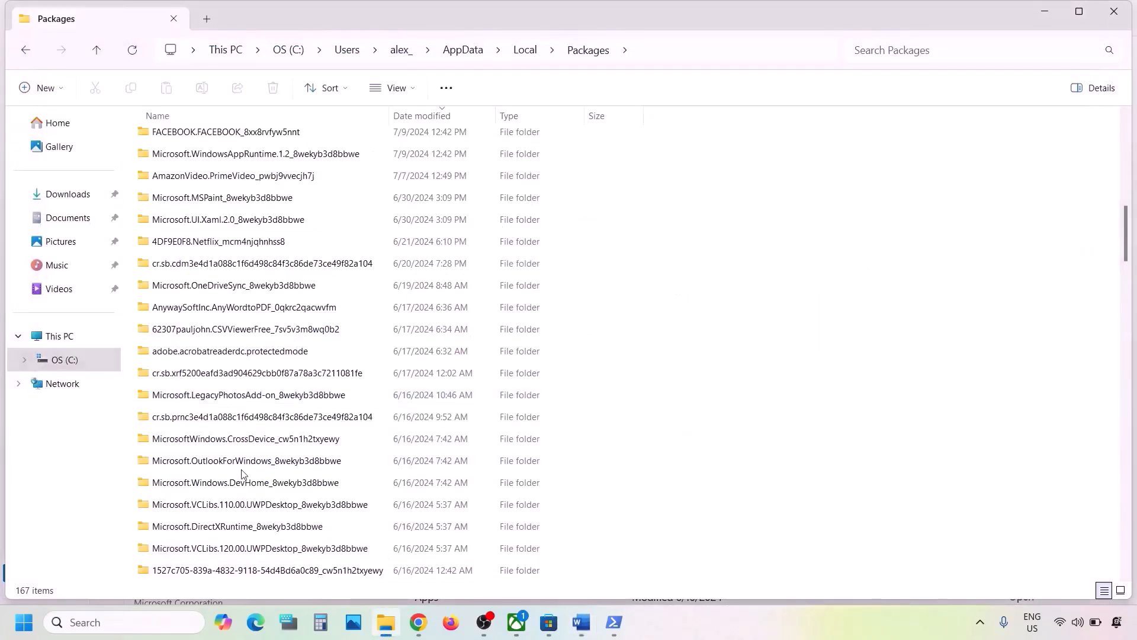
Locate and open the Microsoft.WindowsStore_8wekyb3d8bbwe folder in Packages
{"action": "scroll", "coordinate": [242, 474], "scroll_direction": "down", "scroll_amount": 9}
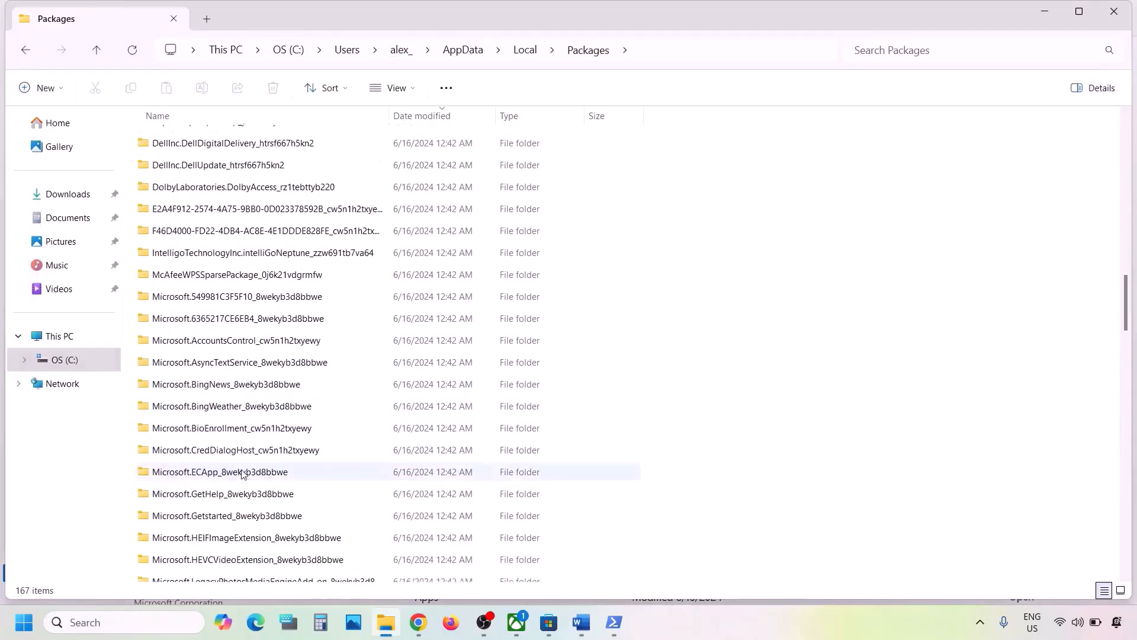
{"action": "scroll", "coordinate": [242, 474], "scroll_direction": "down", "scroll_amount": 4}
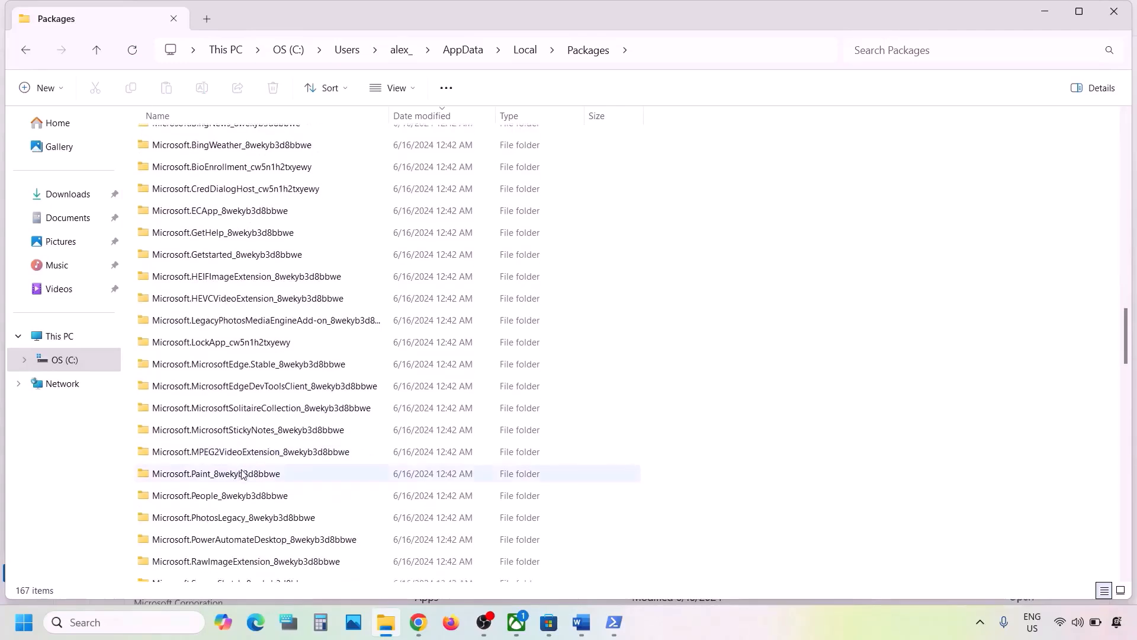
{"action": "scroll", "coordinate": [242, 474], "scroll_direction": "down", "scroll_amount": 6}
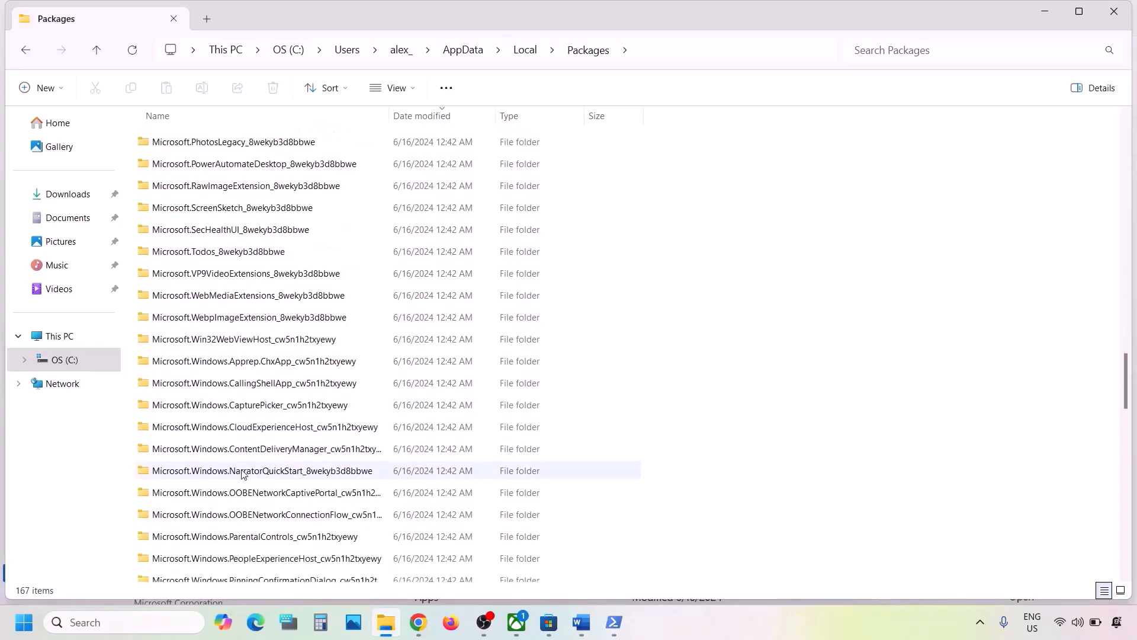
{"action": "scroll", "coordinate": [241, 474], "scroll_direction": "down", "scroll_amount": 6}
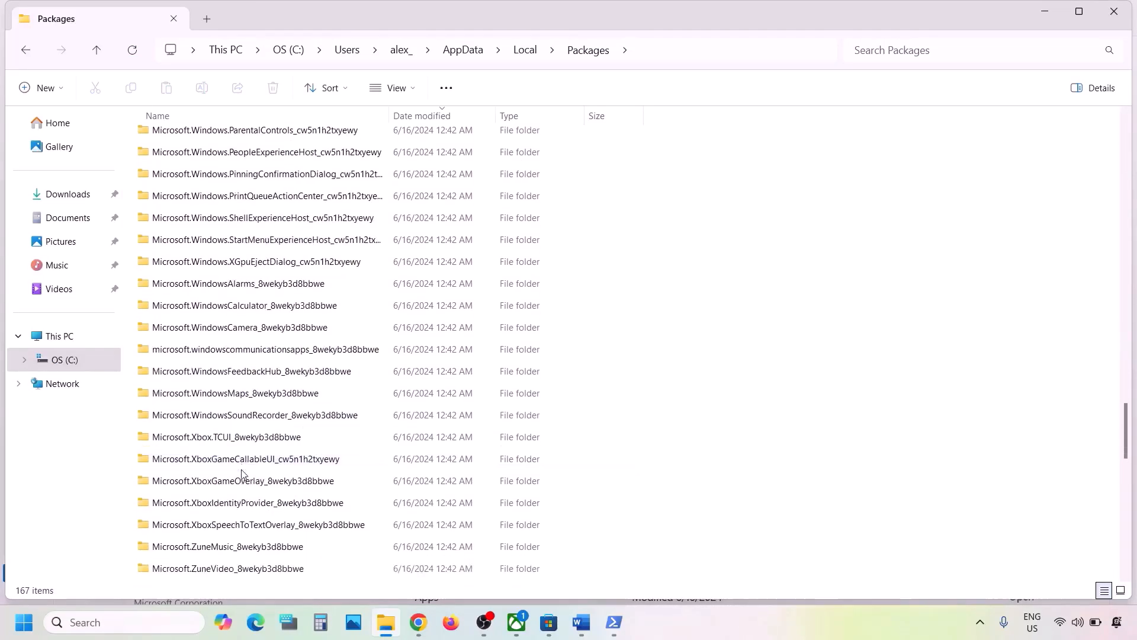
{"action": "scroll", "coordinate": [242, 474], "scroll_direction": "down", "scroll_amount": 1}
{"action": "scroll", "coordinate": [241, 473], "scroll_direction": "up", "scroll_amount": 1}
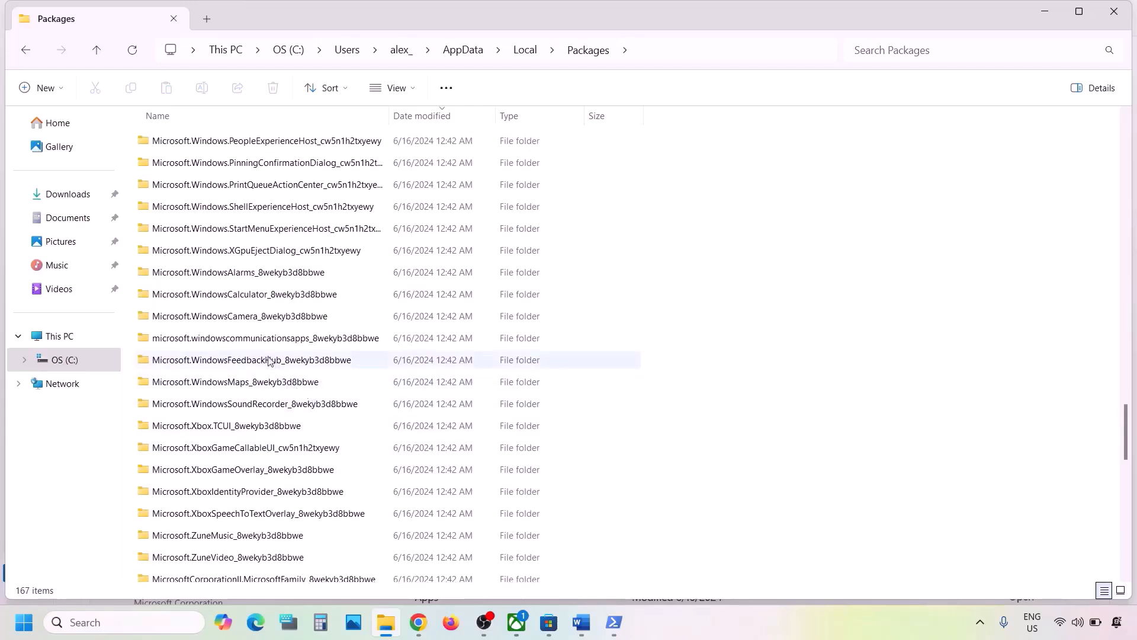
{"action": "left_click", "coordinate": [698, 636]}
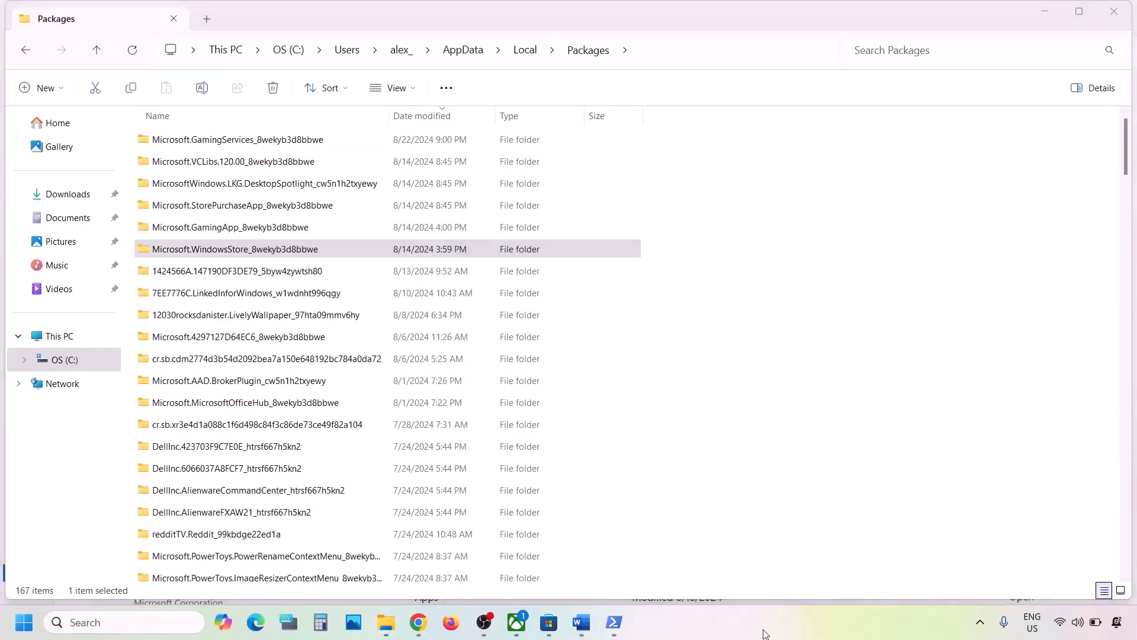
{"action": "left_click", "coordinate": [208, 251]}
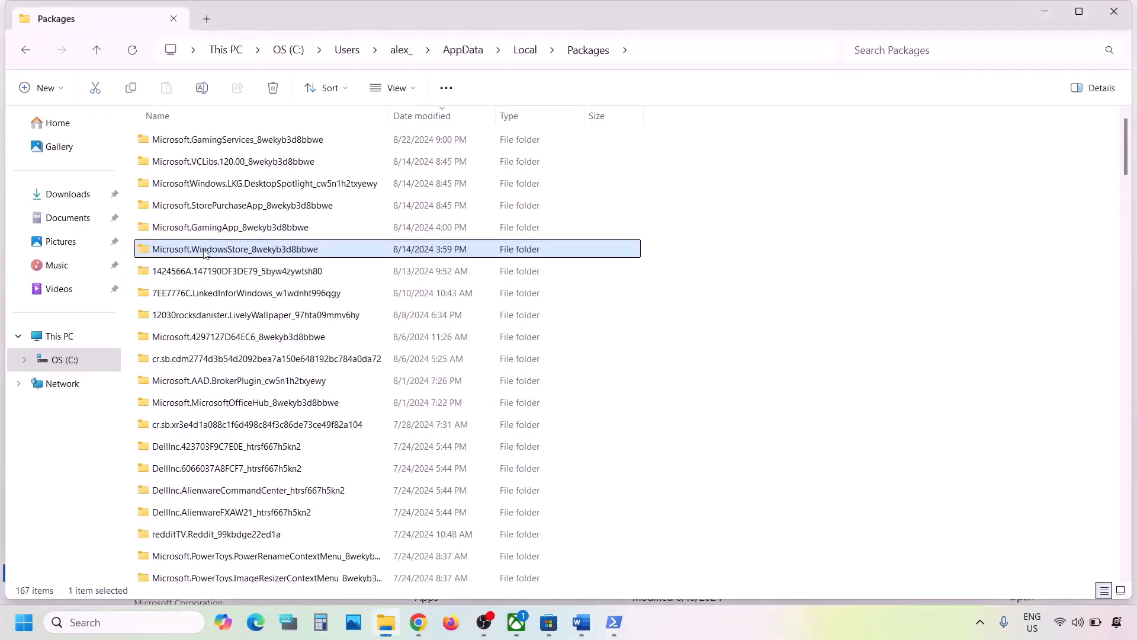
{"action": "double_click", "coordinate": [303, 251]}
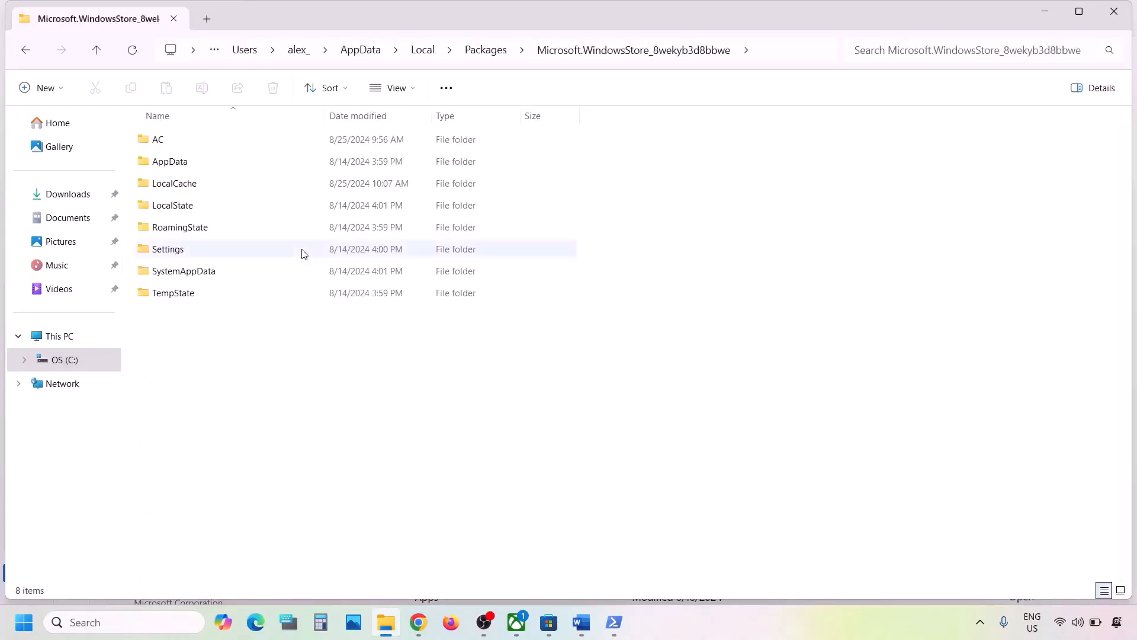
Delete the LocalCache folder inside the Microsoft Store package folder
{"action": "left_click", "coordinate": [235, 187]}
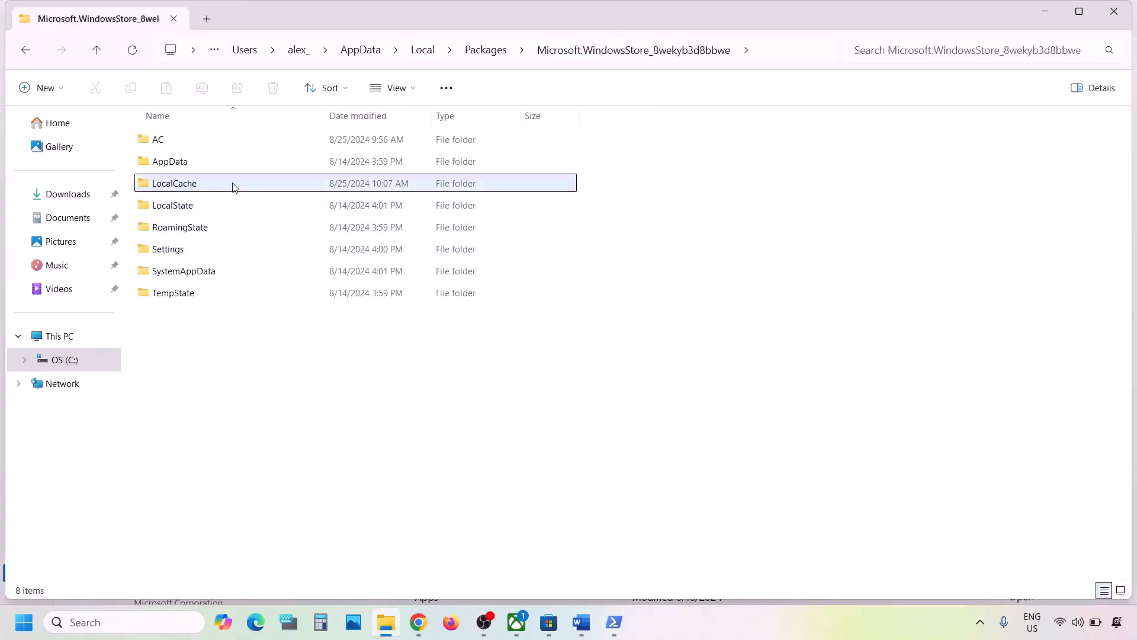
{"action": "right_click", "coordinate": [198, 188]}
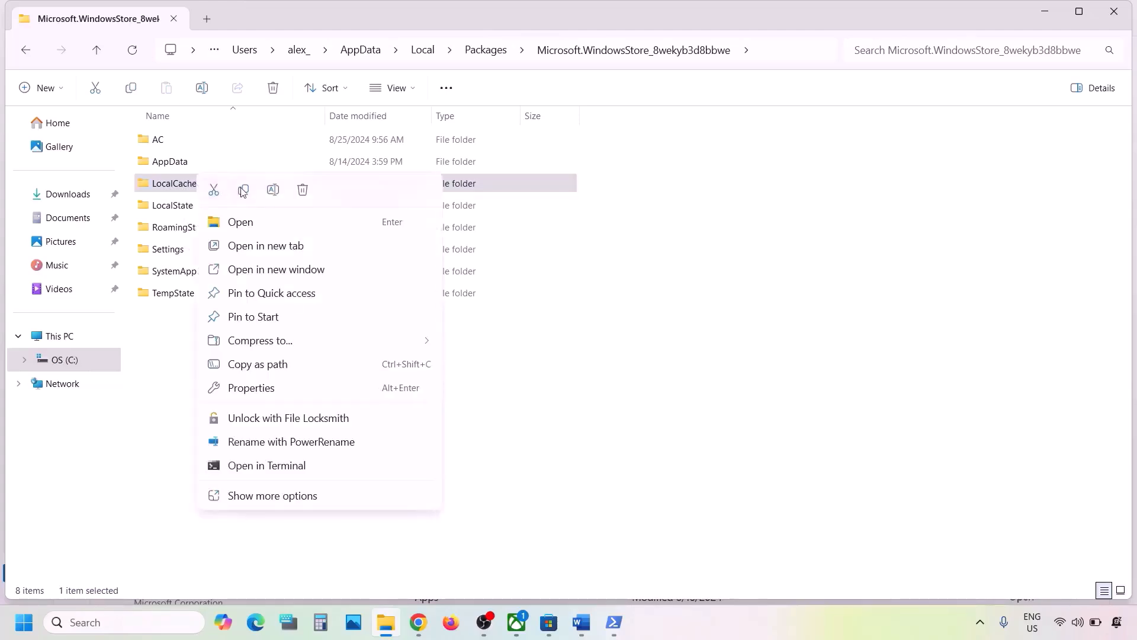
{"action": "left_click", "coordinate": [304, 191]}
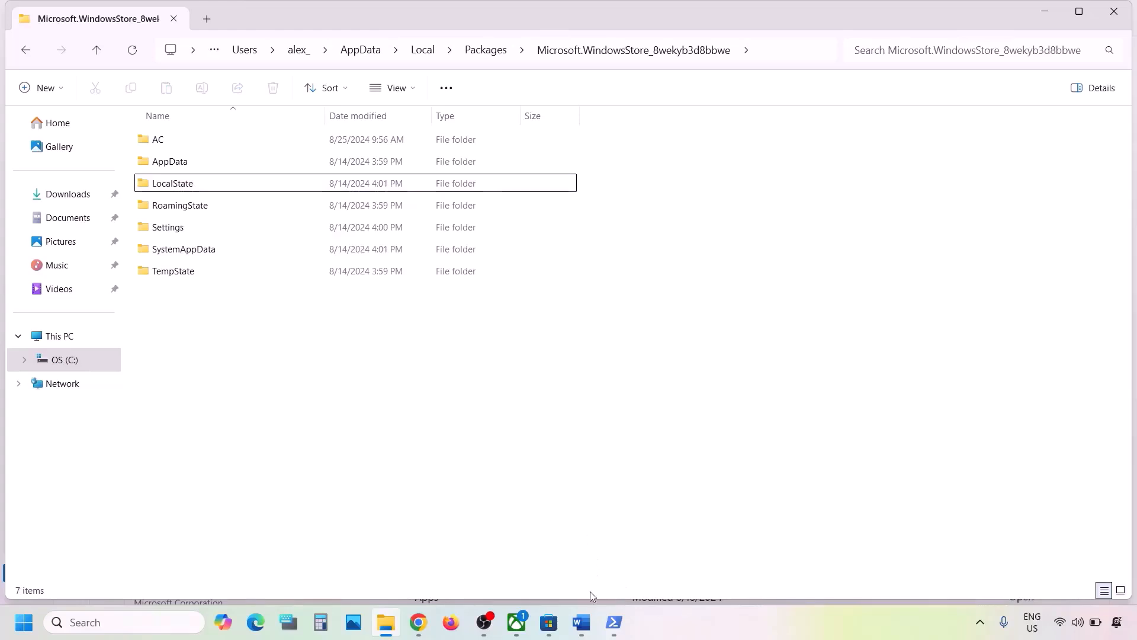
Switch to the instructions document and copy the WSRESET command from Step 6
{"action": "left_click", "coordinate": [581, 623]}
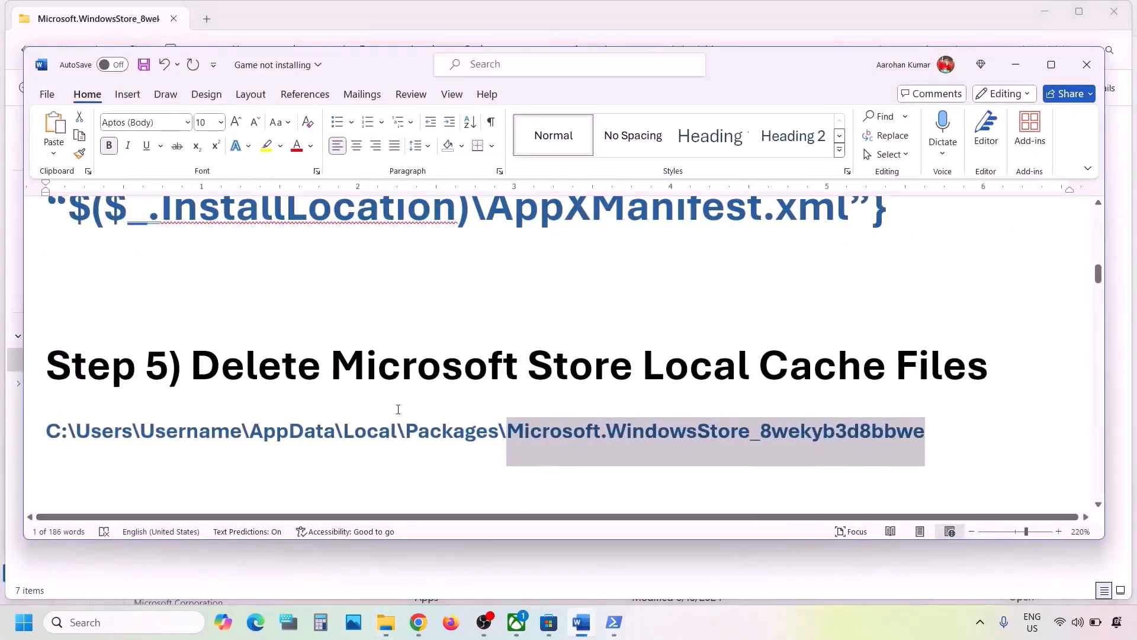
{"action": "scroll", "coordinate": [396, 407], "scroll_direction": "down", "scroll_amount": 3}
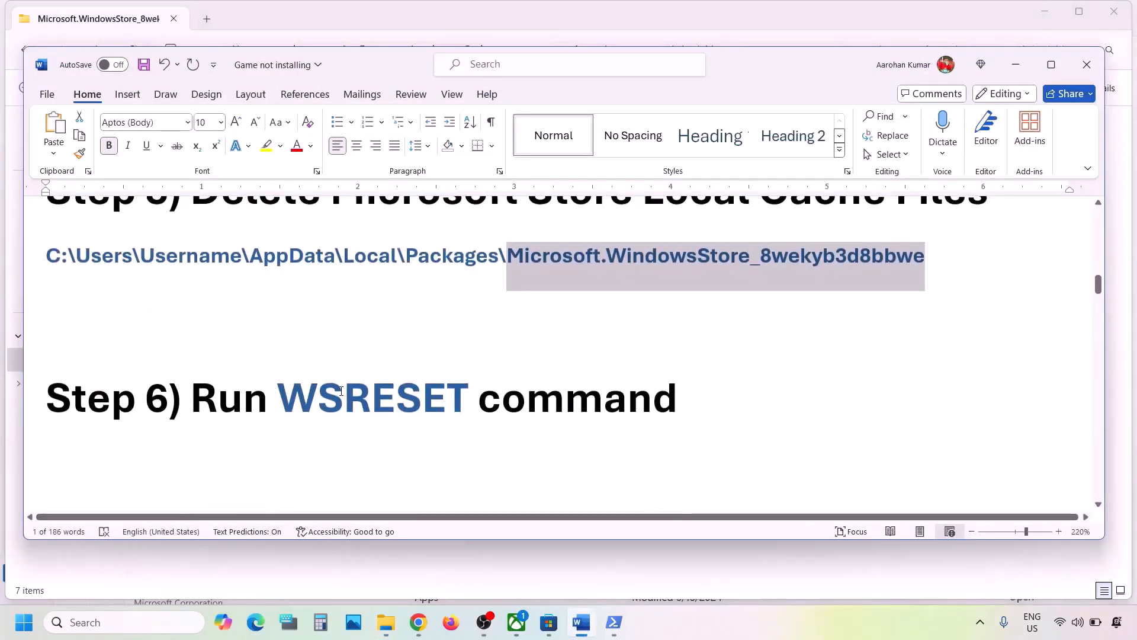
{"action": "double_click", "coordinate": [341, 391]}
{"action": "key", "text": "ctrl+c"}
Paste WSRESET into Windows search and run the command
{"action": "left_click", "coordinate": [109, 622]}
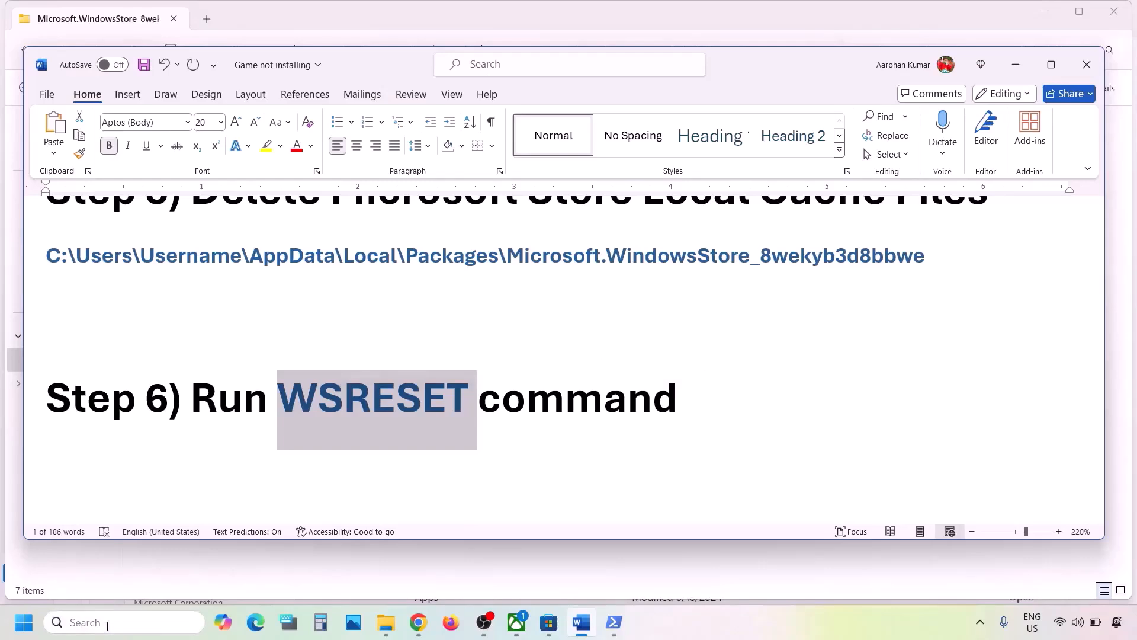
{"action": "key", "text": "ctrl+v"}
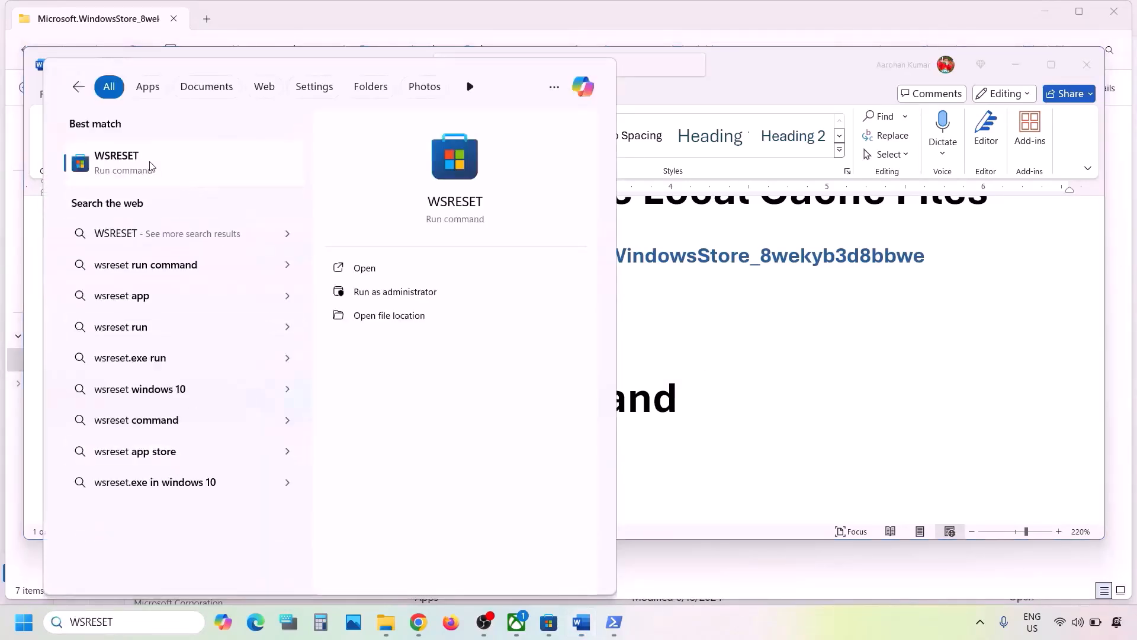
{"action": "left_click", "coordinate": [151, 166]}
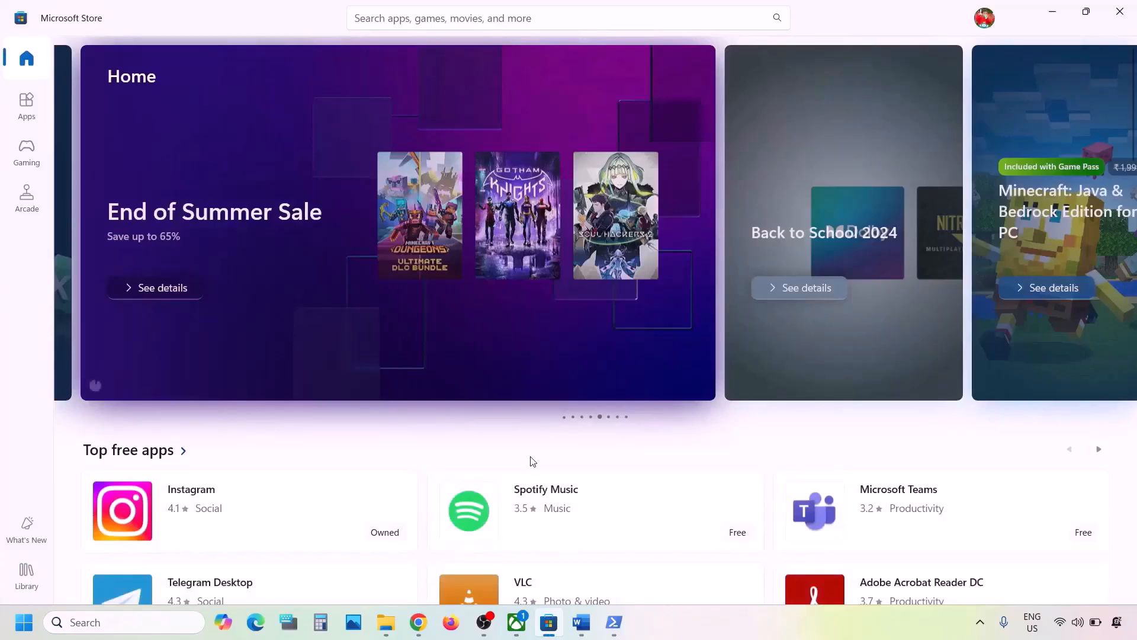
Return to the instructions document and read Step 7 about repairing or resetting the Xbox app and Store
{"action": "left_click", "coordinate": [581, 622]}
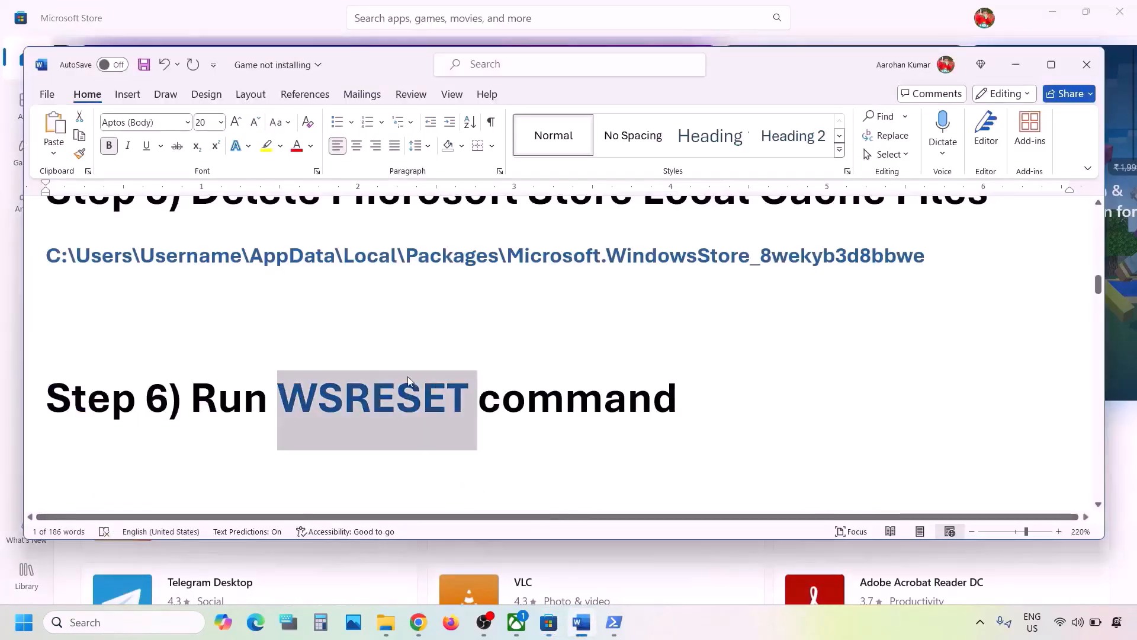
{"action": "scroll", "coordinate": [408, 379], "scroll_direction": "down", "scroll_amount": 4}
{"action": "scroll", "coordinate": [408, 378], "scroll_direction": "up", "scroll_amount": 1}
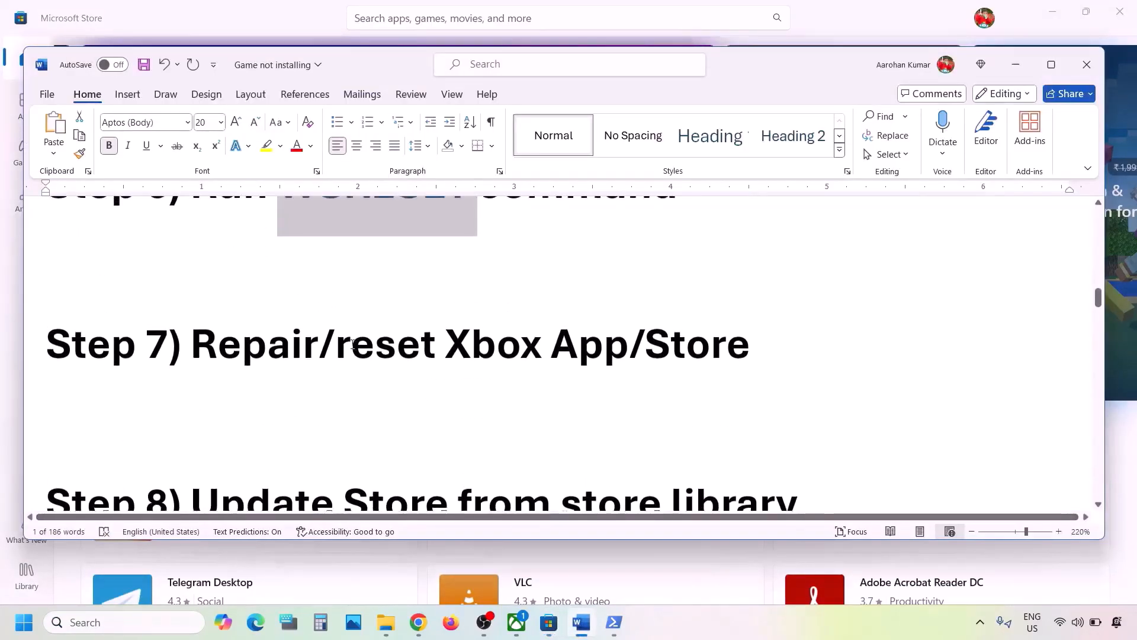
{"action": "left_click_drag", "start_coordinate": [353, 344], "coordinate": [770, 349]}
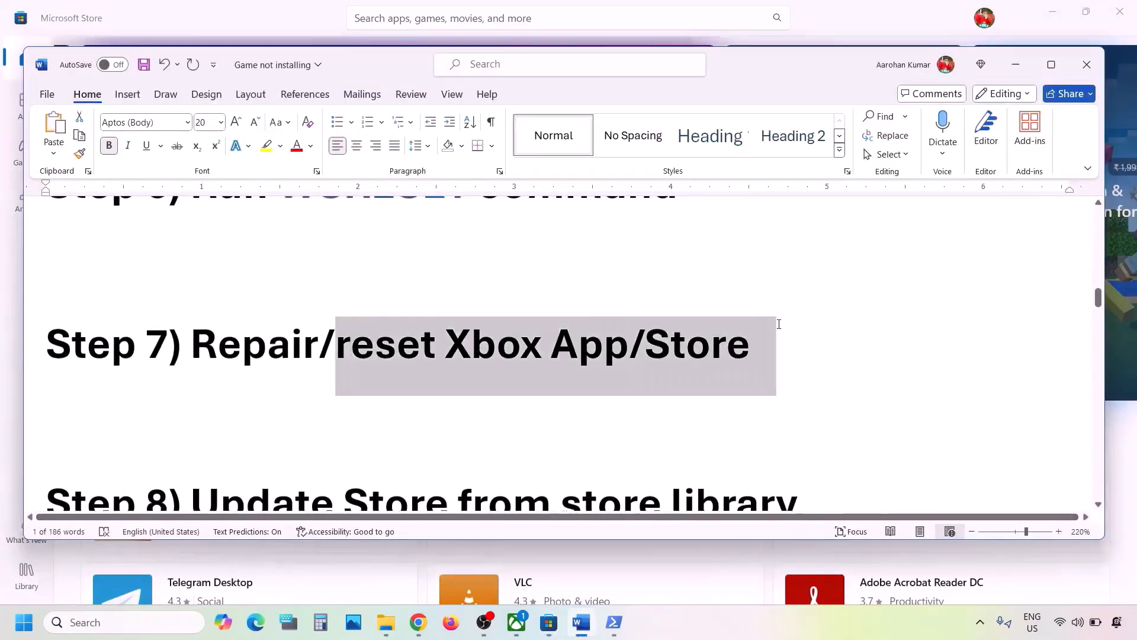
Search for the Xbox app and open its App settings
{"action": "left_click", "coordinate": [122, 623]}
{"action": "type", "text": "xbox"}
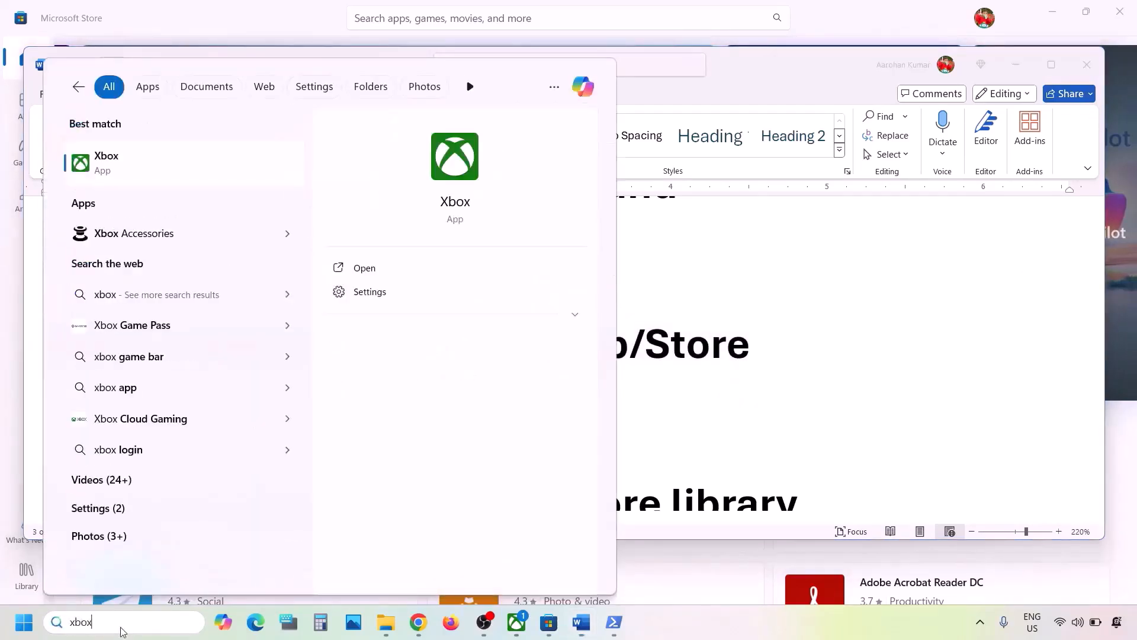
{"action": "right_click", "coordinate": [138, 172]}
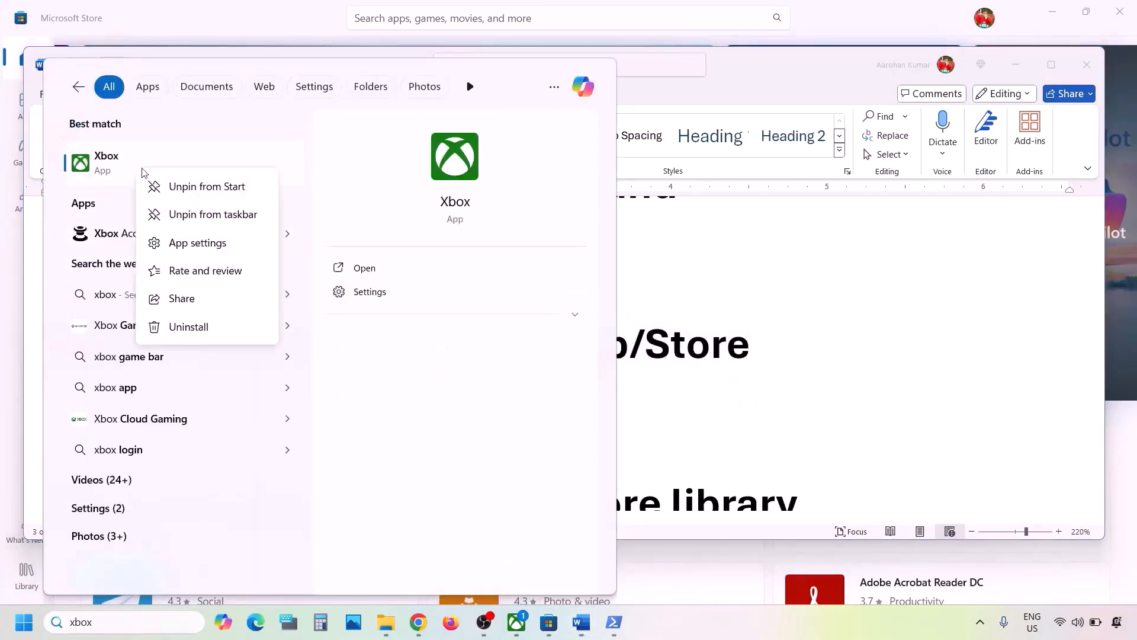
{"action": "left_click", "coordinate": [196, 244]}
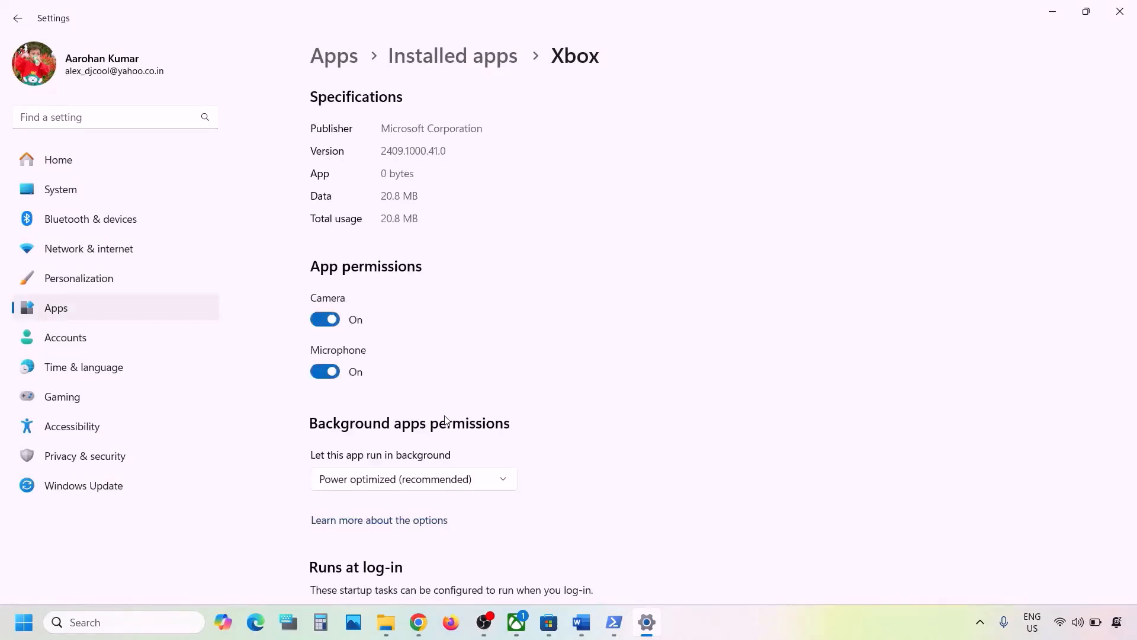
Repair the Xbox app, then reset it and confirm the reset
{"action": "scroll", "coordinate": [446, 420], "scroll_direction": "down", "scroll_amount": 10}
{"action": "scroll", "coordinate": [447, 420], "scroll_direction": "down", "scroll_amount": 2}
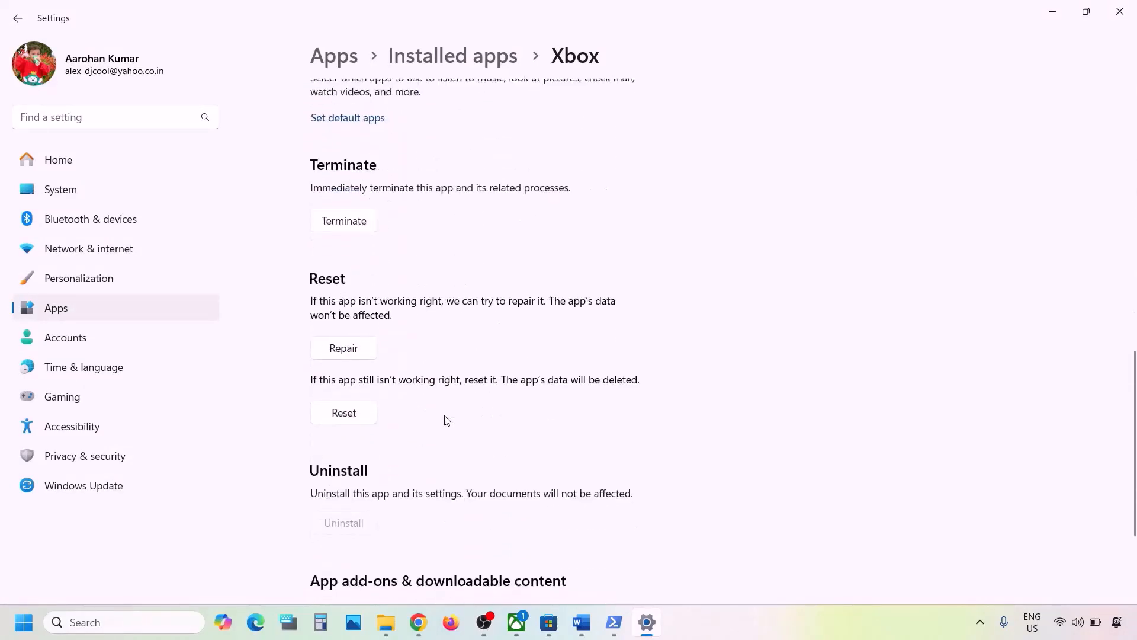
{"action": "left_click", "coordinate": [356, 346]}
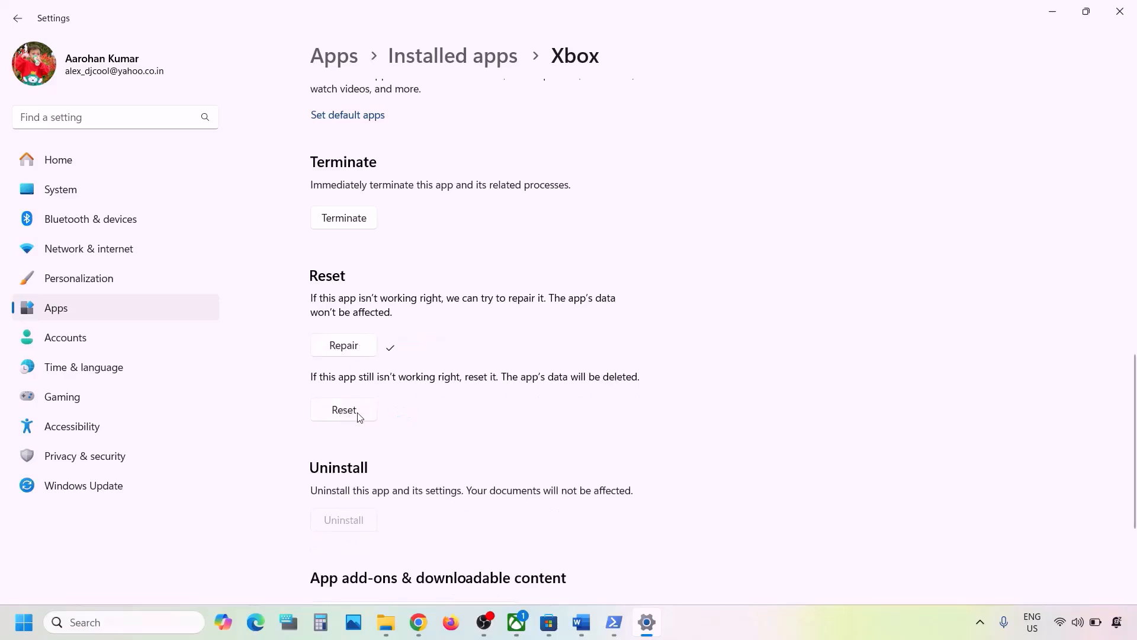
{"action": "left_click", "coordinate": [358, 415]}
{"action": "left_click", "coordinate": [431, 372]}
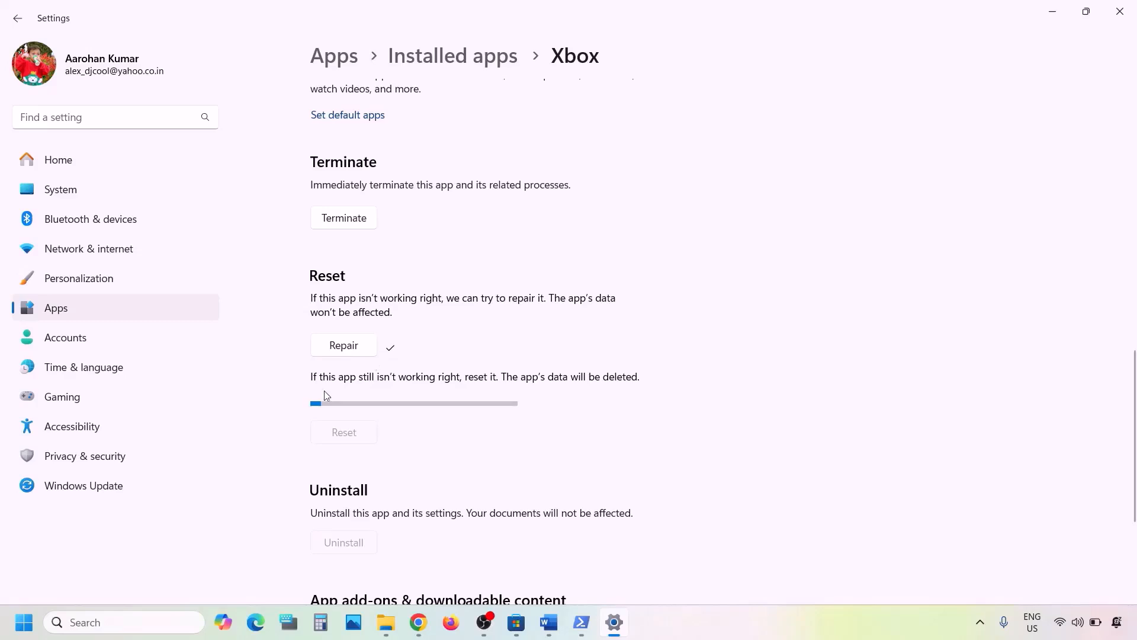
Search Windows for Microsoft Store and open its App settings
{"action": "left_click", "coordinate": [133, 621]}
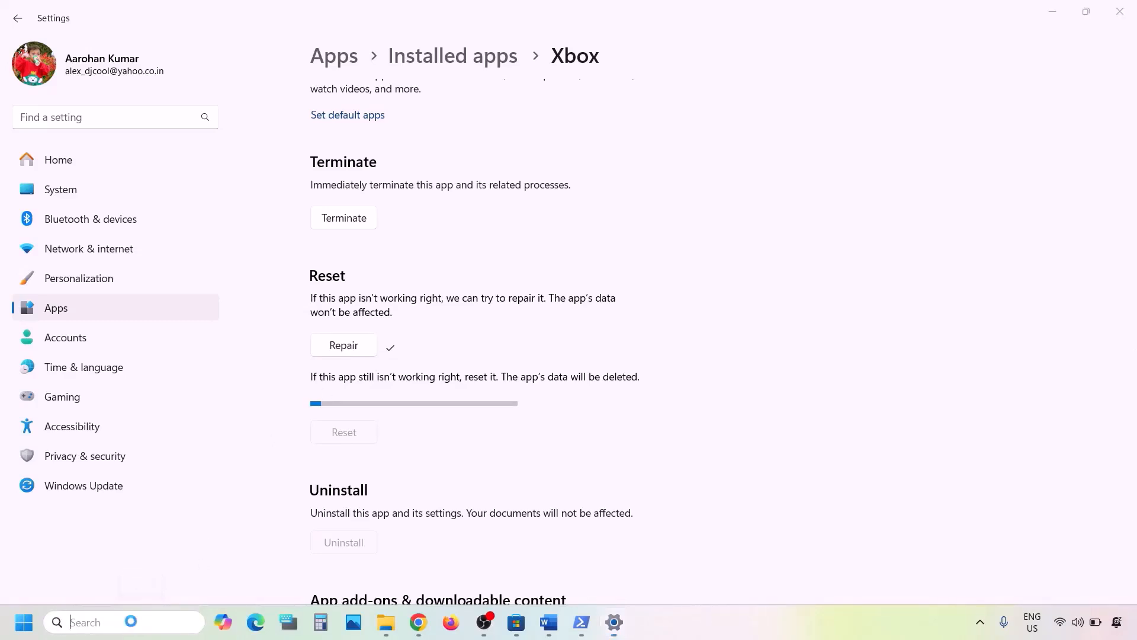
{"action": "type", "text": "store"}
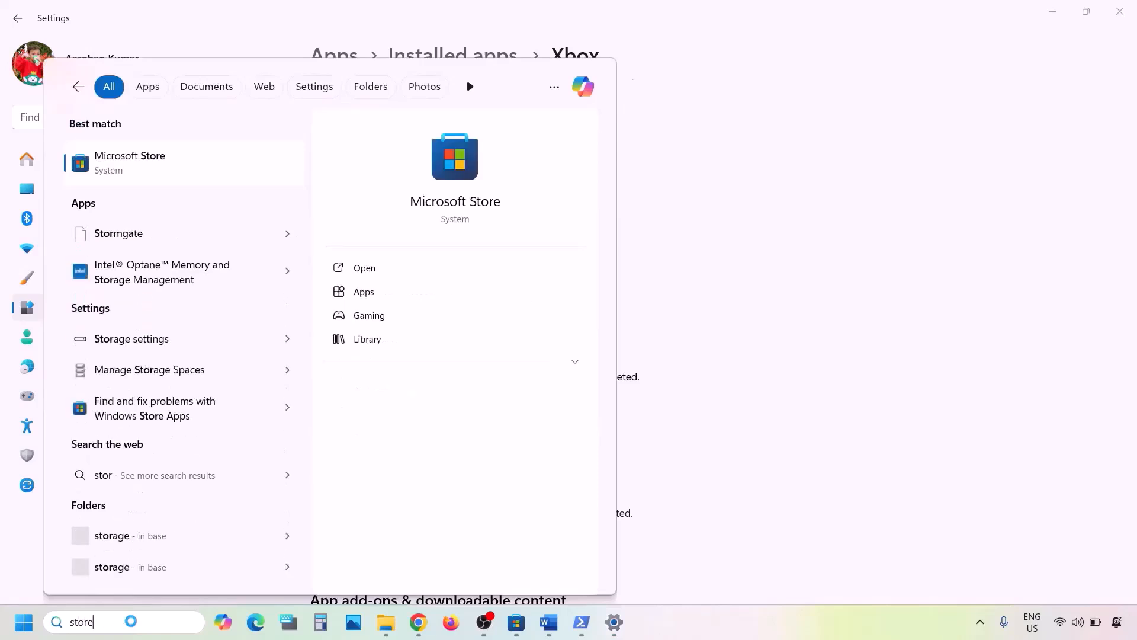
{"action": "right_click", "coordinate": [126, 173]}
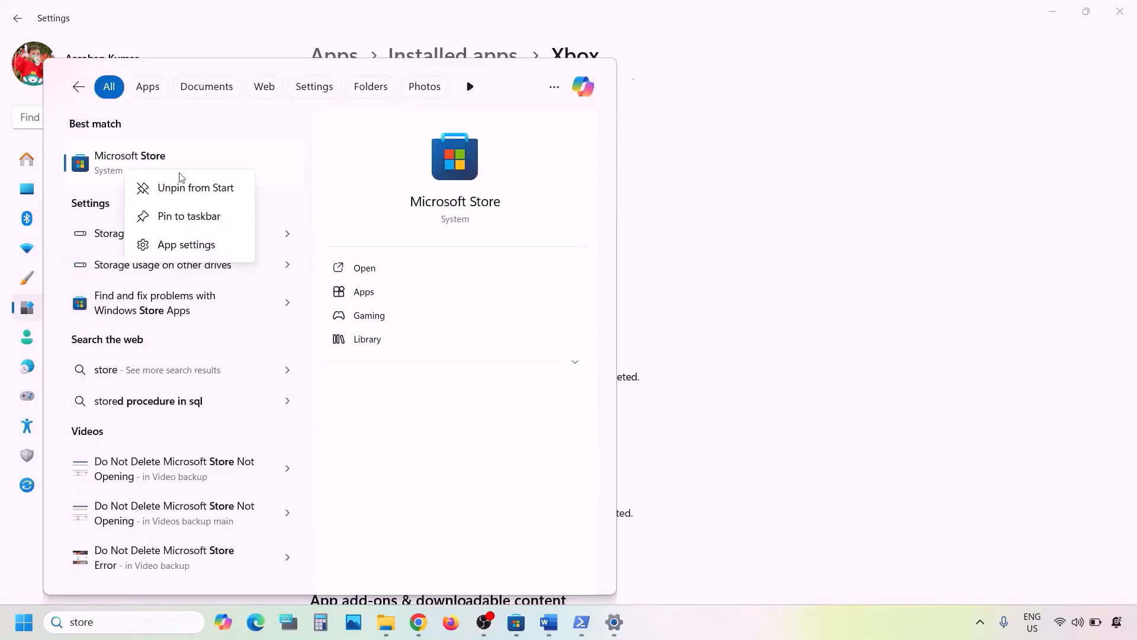
{"action": "left_click", "coordinate": [173, 246]}
Repair Microsoft Store, then reset it and confirm the reset
{"action": "scroll", "coordinate": [499, 328], "scroll_direction": "down", "scroll_amount": 10}
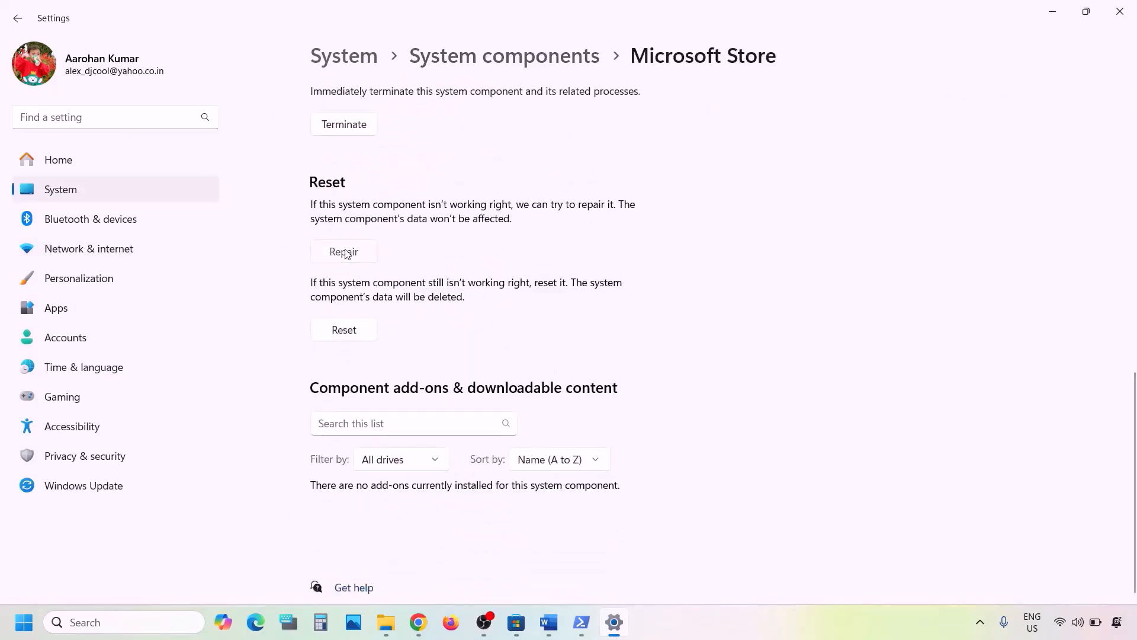
{"action": "left_click", "coordinate": [345, 253]}
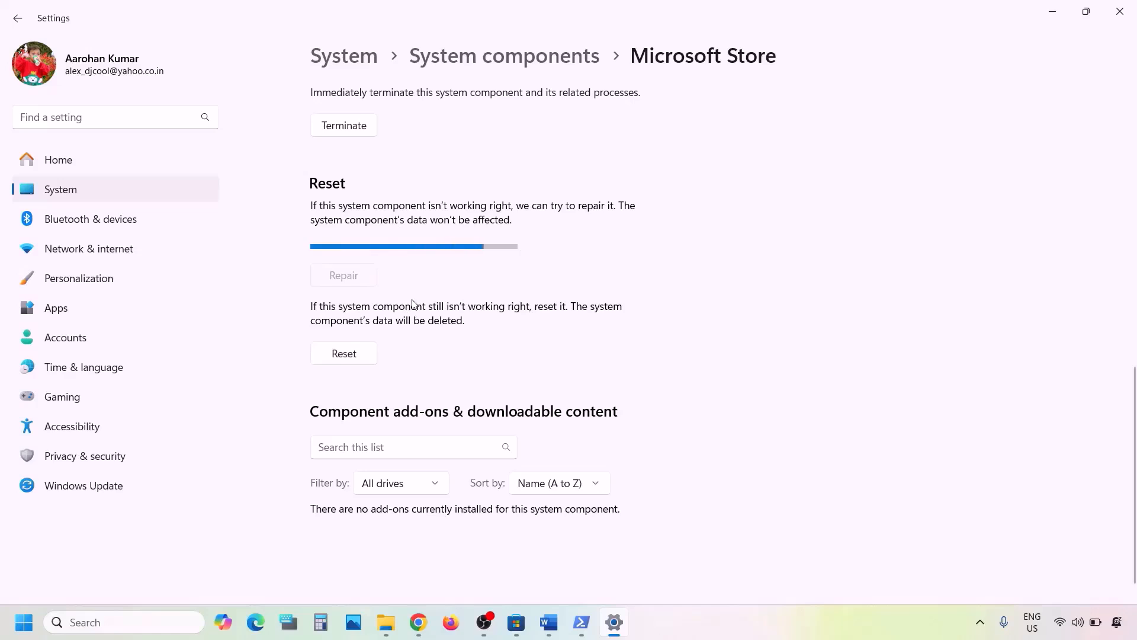
{"action": "left_click", "coordinate": [343, 331]}
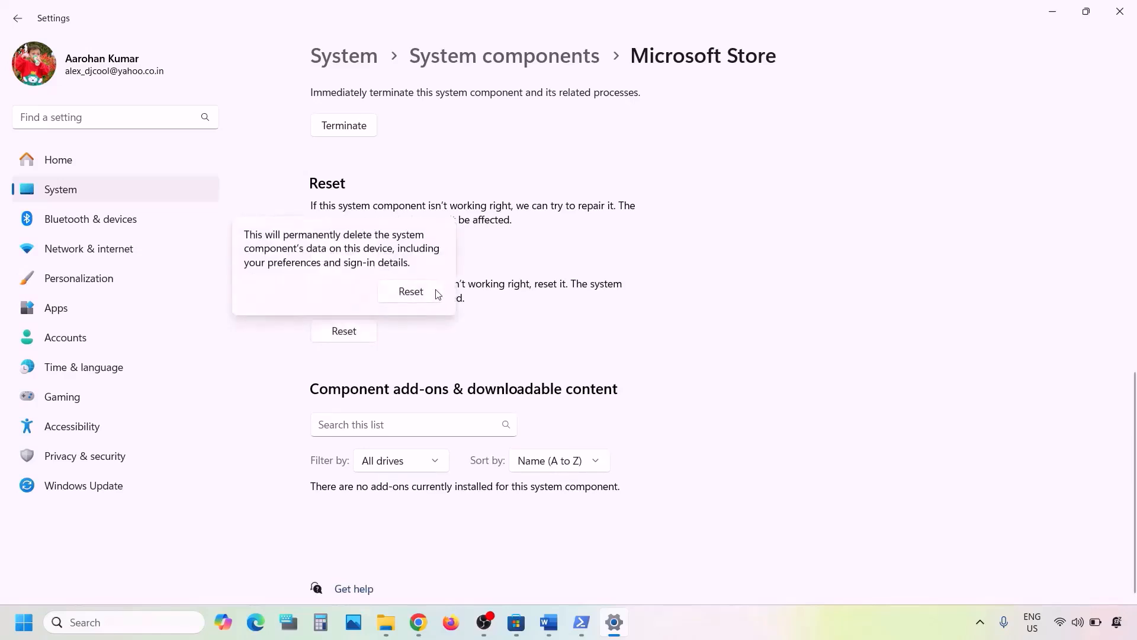
{"action": "left_click", "coordinate": [436, 293]}
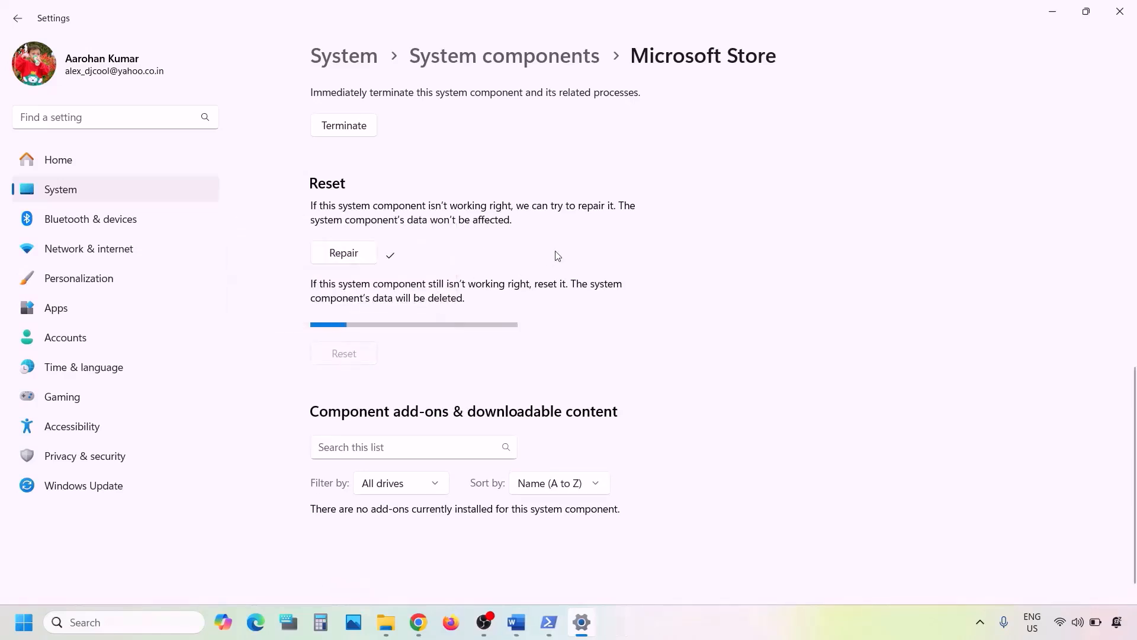
Read Step 8 in the instructions document, then open Microsoft Store from search, maximize it, and open its Library
{"action": "left_click", "coordinate": [514, 619]}
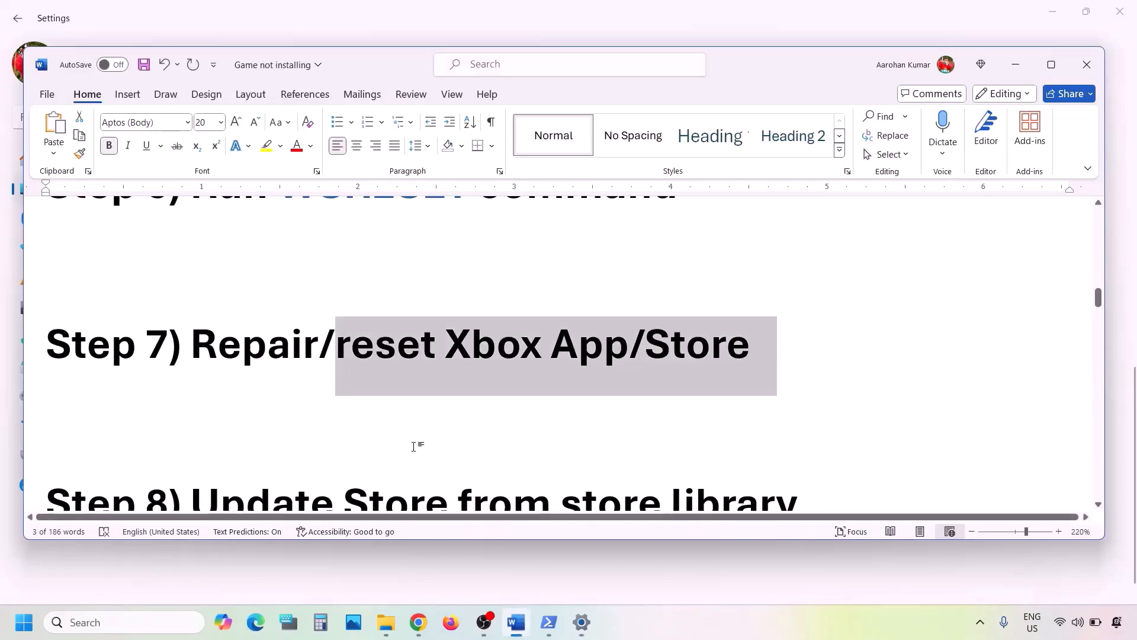
{"action": "scroll", "coordinate": [417, 447], "scroll_direction": "down", "scroll_amount": 3}
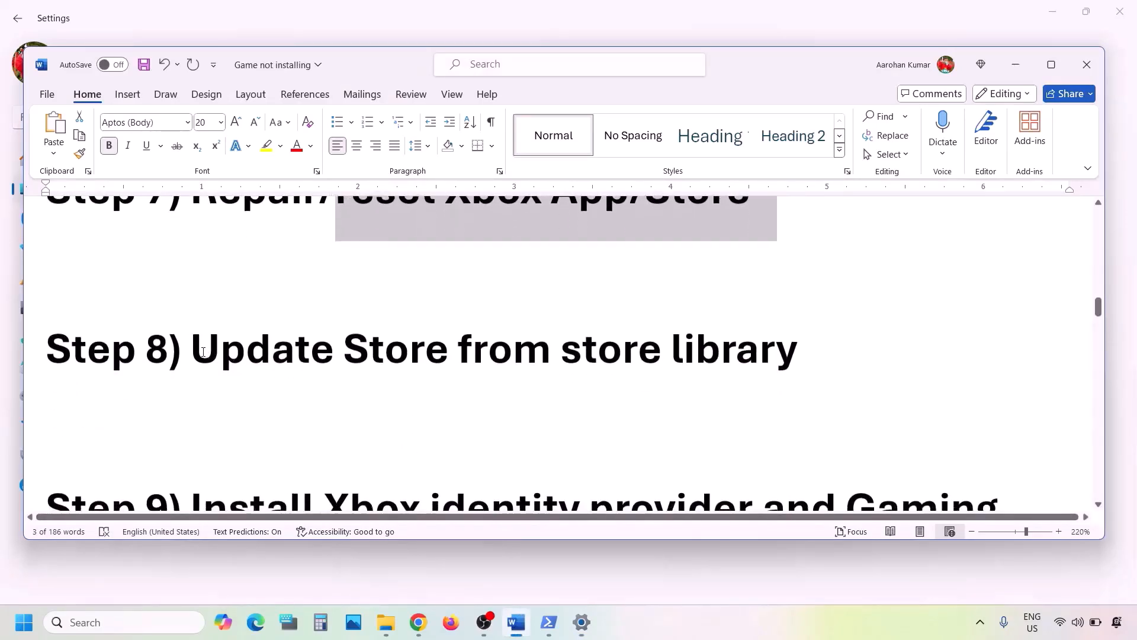
{"action": "left_click_drag", "start_coordinate": [192, 355], "coordinate": [760, 371]}
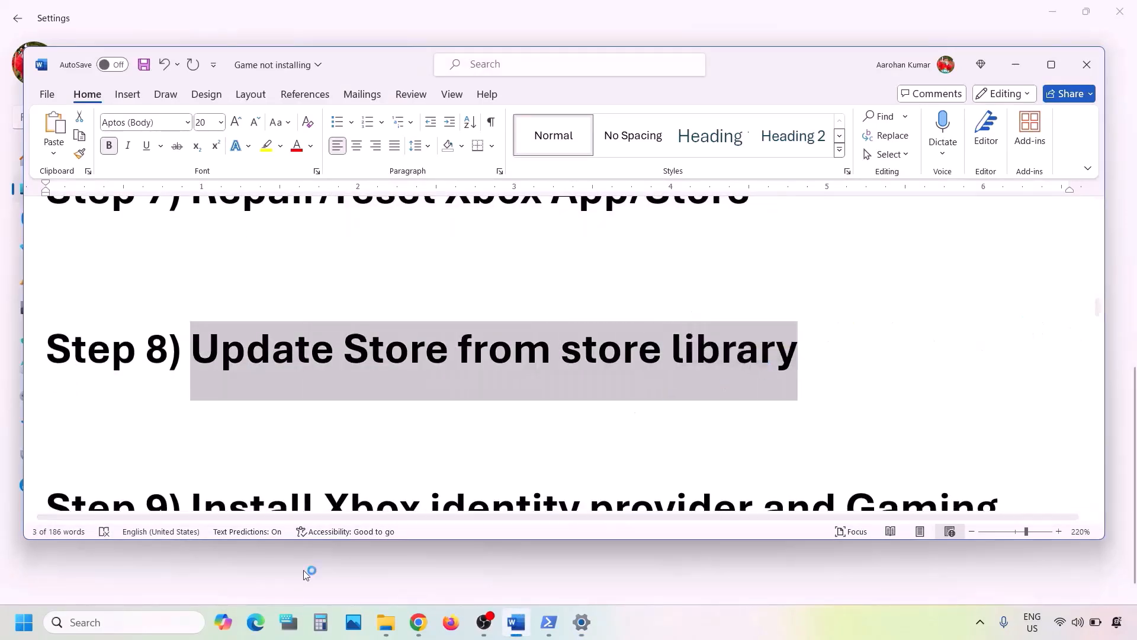
{"action": "left_click", "coordinate": [106, 619]}
{"action": "type", "text": "store"}
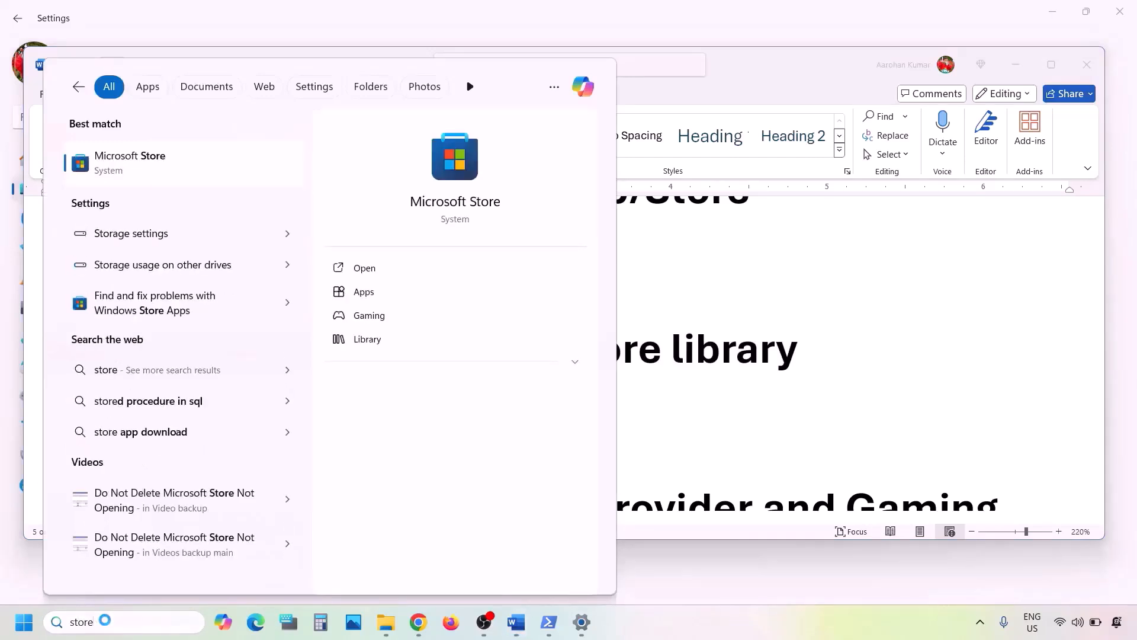
{"action": "key", "text": "Return"}
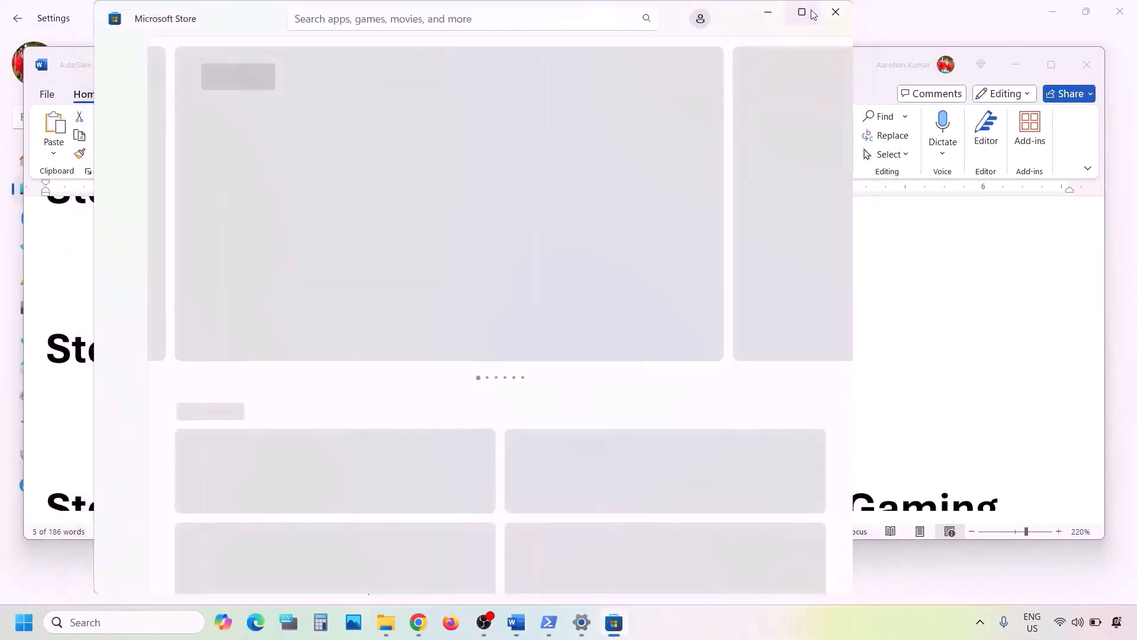
{"action": "left_click", "coordinate": [801, 12]}
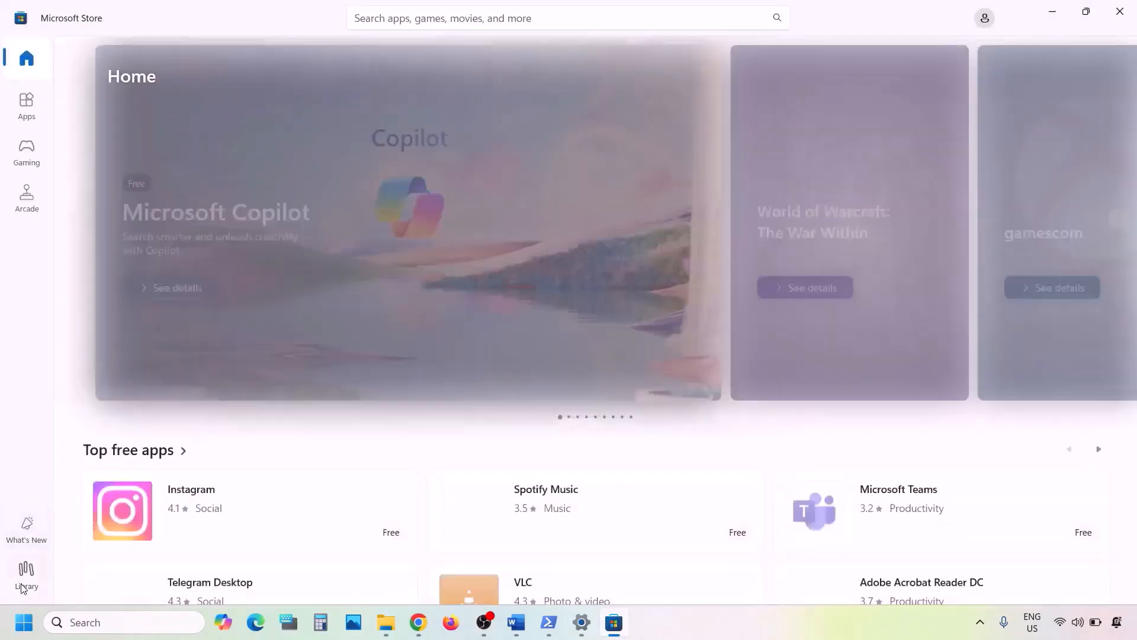
{"action": "left_click", "coordinate": [23, 588]}
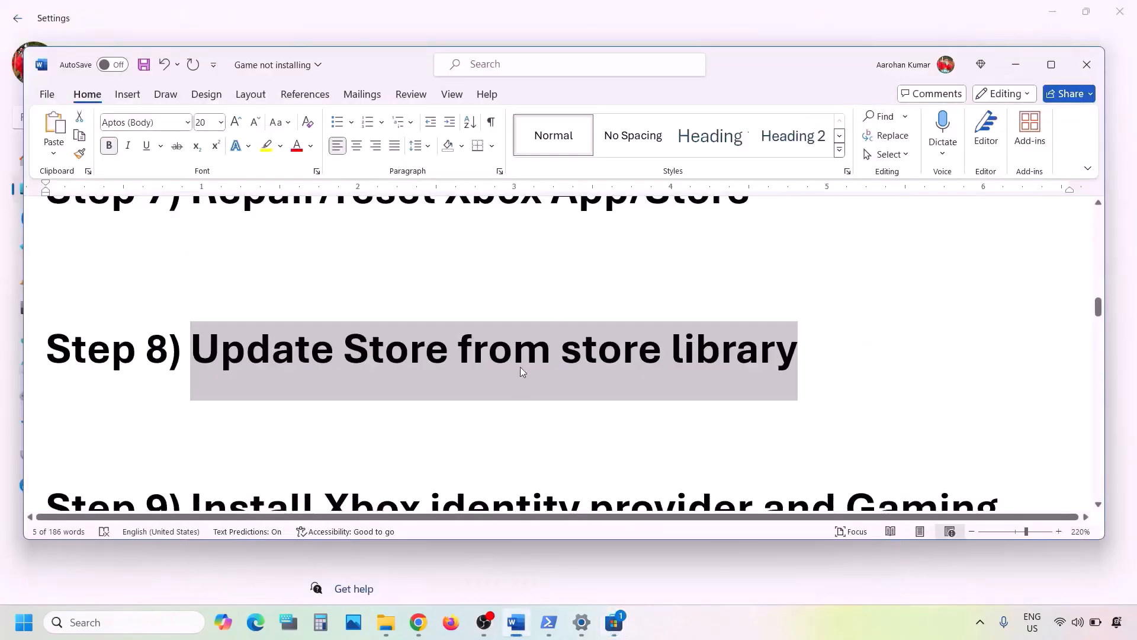
Copy the Xbox Identity Provider link from Step 9 of the document and open it in a new Chrome tab
{"action": "scroll", "coordinate": [520, 367], "scroll_direction": "down", "scroll_amount": 3}
{"action": "left_click_drag", "start_coordinate": [209, 312], "coordinate": [594, 355]}
{"action": "scroll", "coordinate": [596, 360], "scroll_direction": "down", "scroll_amount": 2}
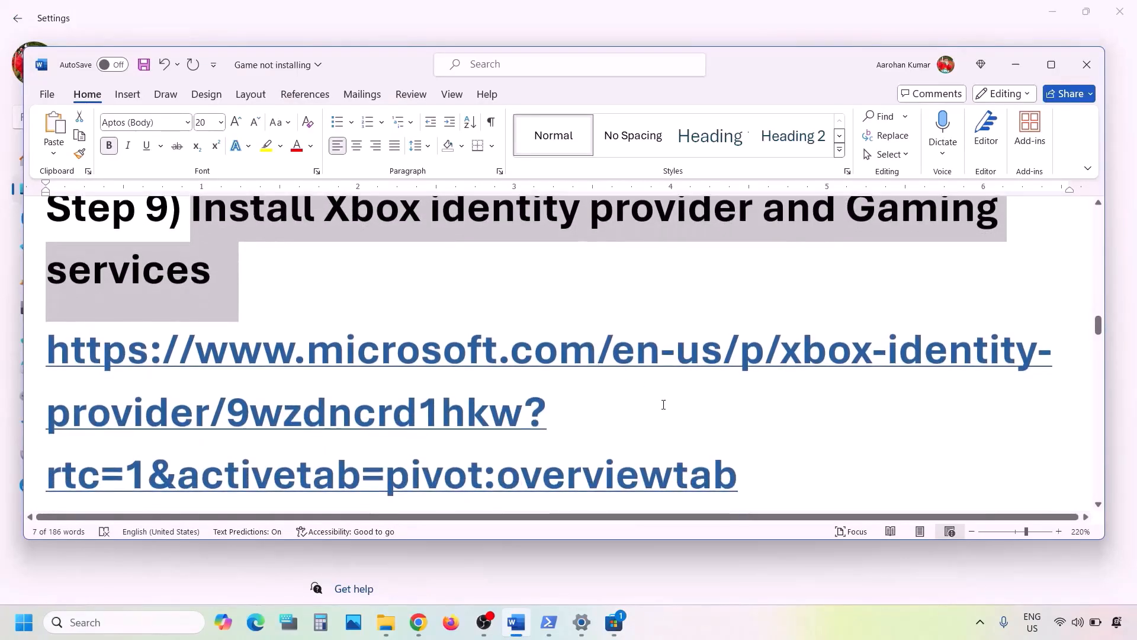
{"action": "scroll", "coordinate": [665, 401], "scroll_direction": "down", "scroll_amount": 3}
{"action": "triple_click", "coordinate": [747, 370]}
{"action": "key", "text": "ctrl+c"}
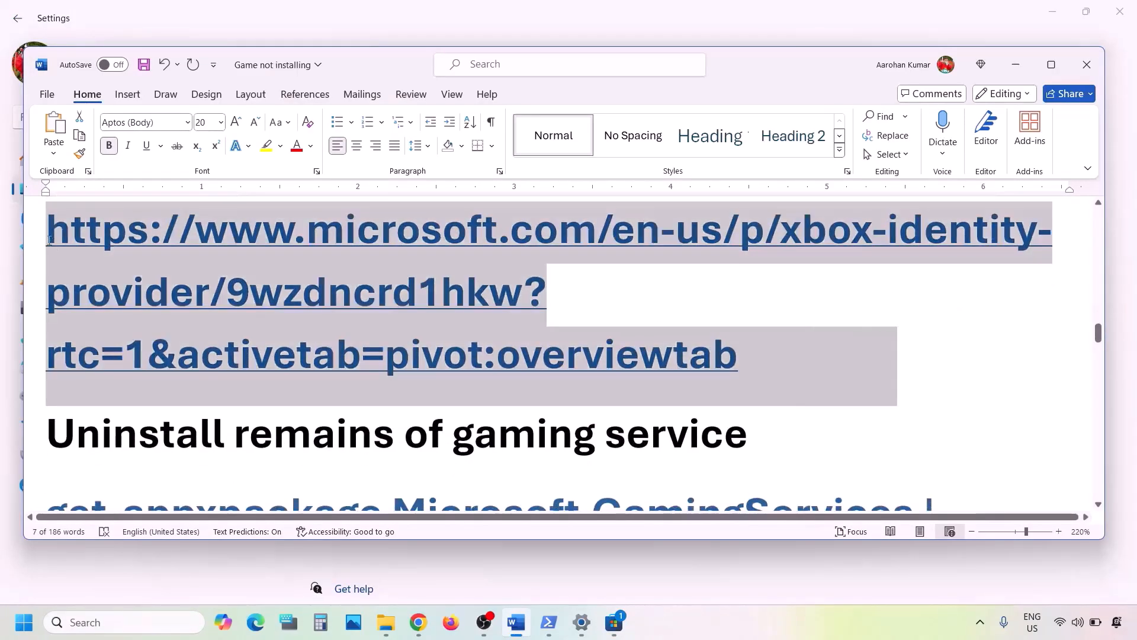
{"action": "left_click", "coordinate": [418, 629]}
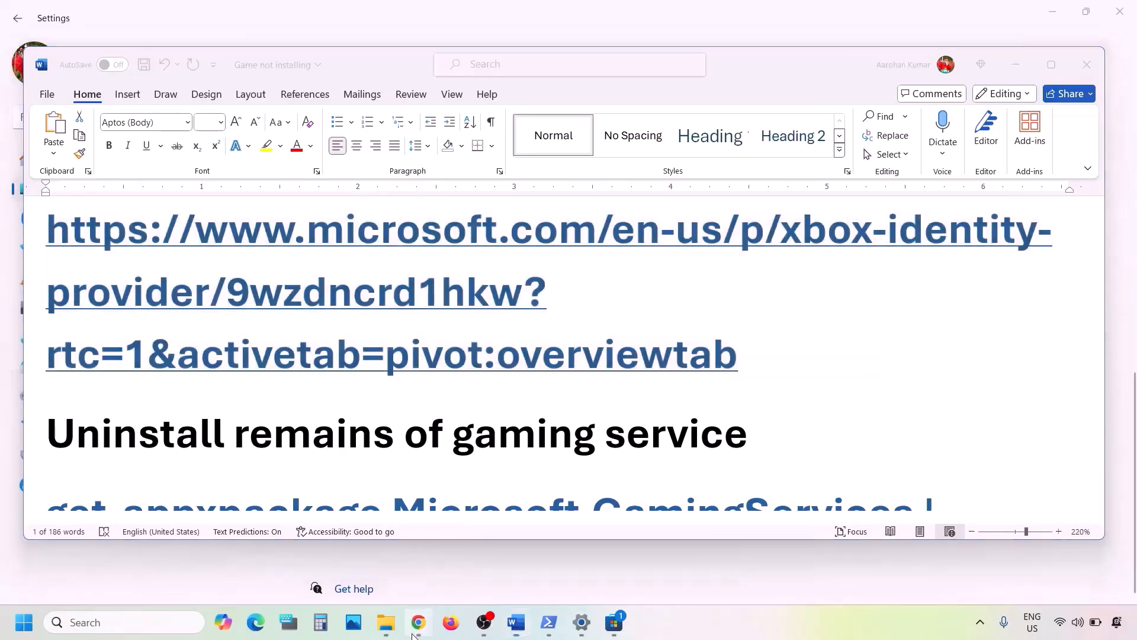
{"action": "left_click", "coordinate": [224, 13]}
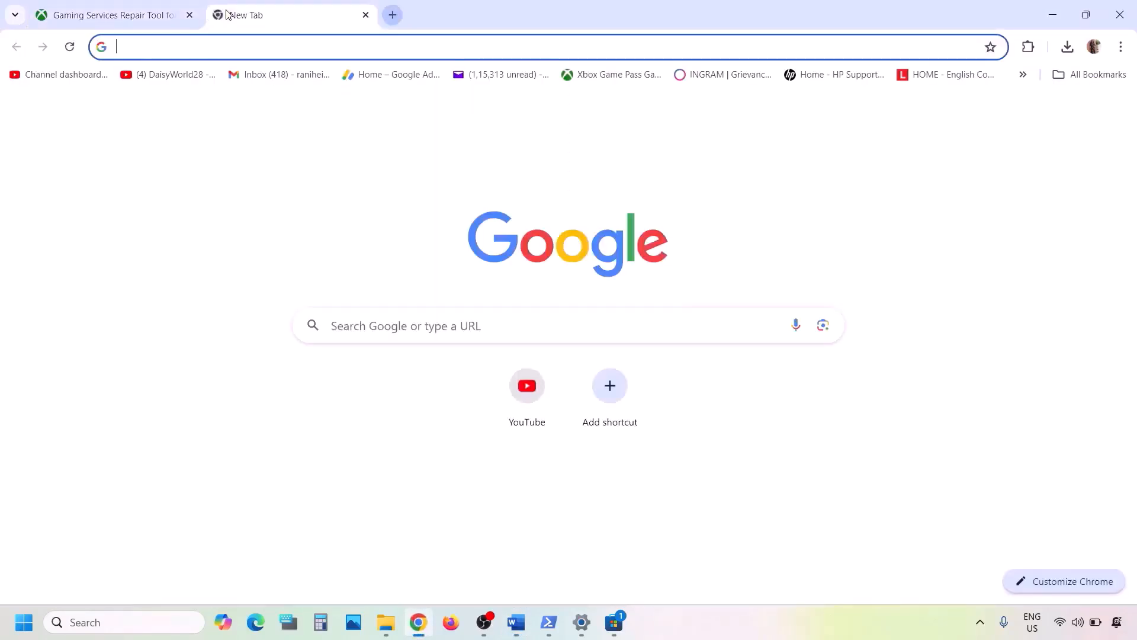
{"action": "key", "text": "ctrl+v"}
{"action": "key", "text": "Return"}
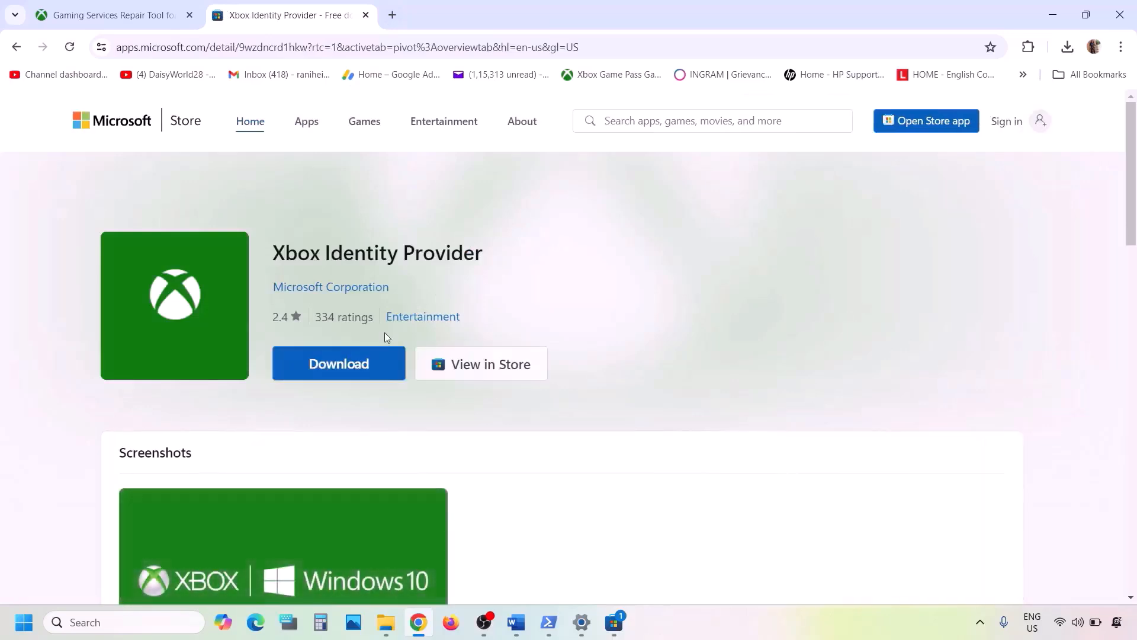
Open the Xbox Identity Provider page in the Microsoft Store app and dismiss the Game Pass popup
{"action": "left_click", "coordinate": [350, 367]}
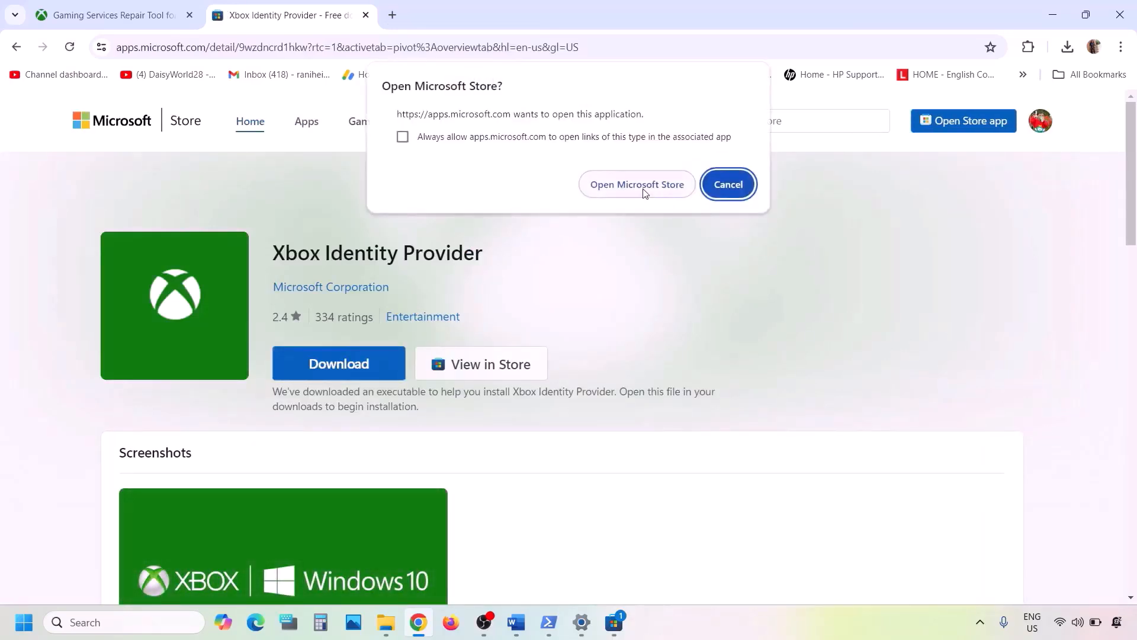
{"action": "left_click", "coordinate": [645, 193]}
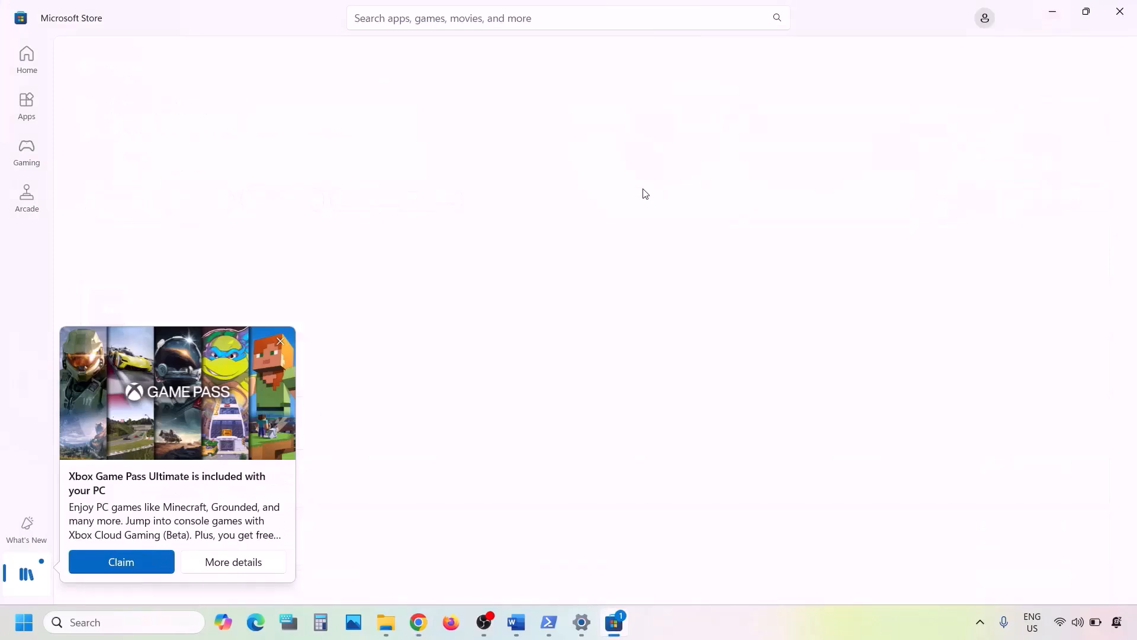
{"action": "left_click", "coordinate": [281, 342]}
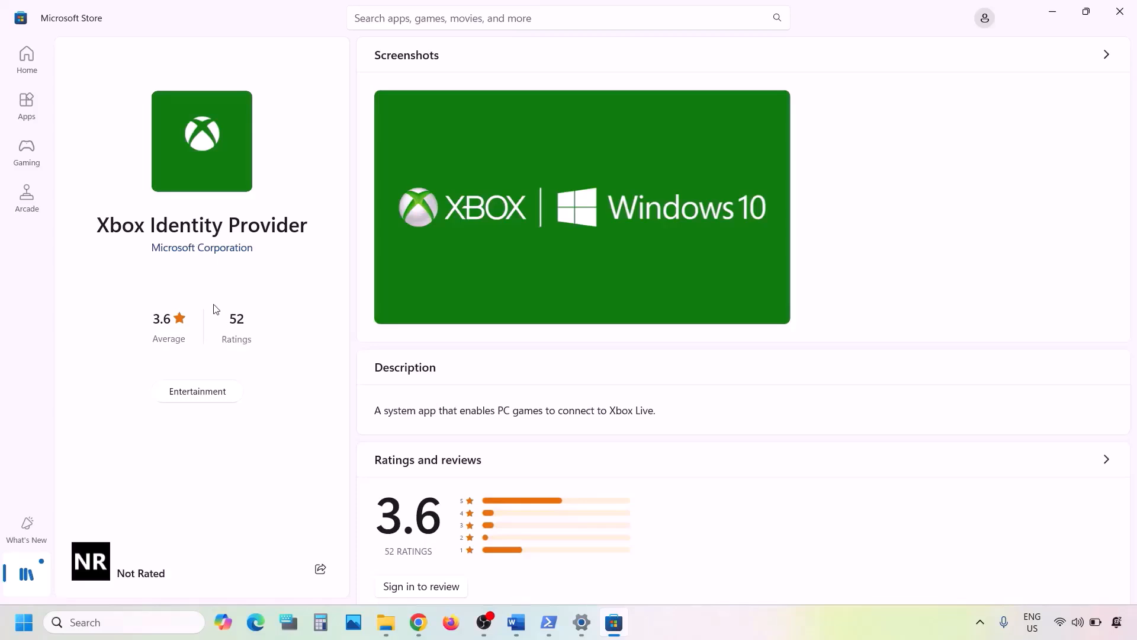
Copy the command for uninstalling remains of gaming service from the instructions document
{"action": "left_click", "coordinate": [516, 622]}
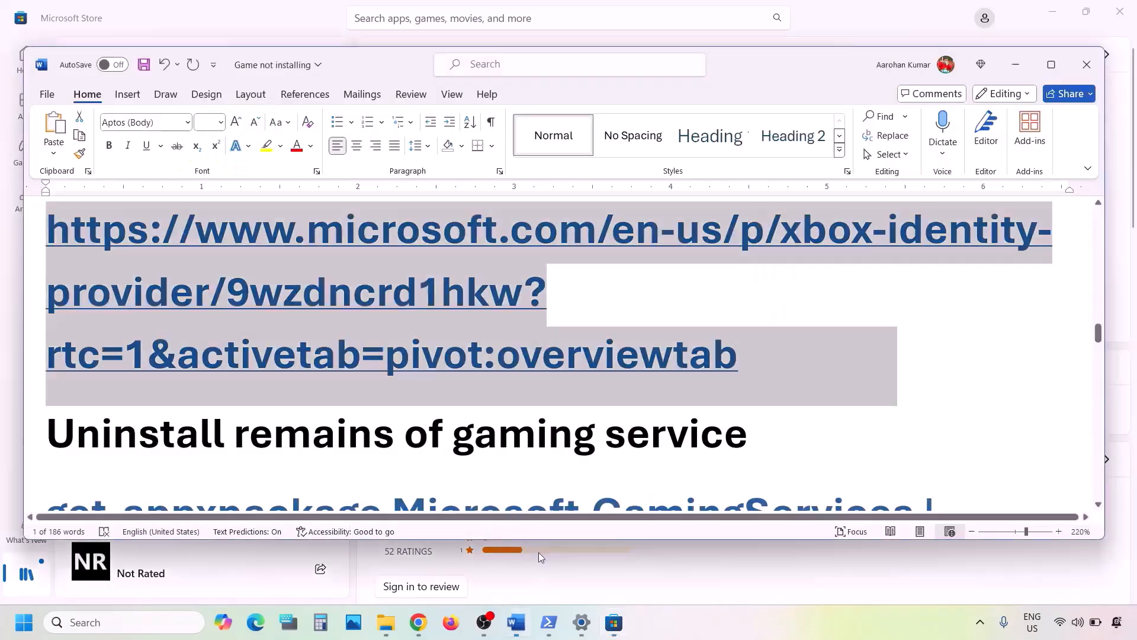
{"action": "scroll", "coordinate": [430, 378], "scroll_direction": "down", "scroll_amount": 3}
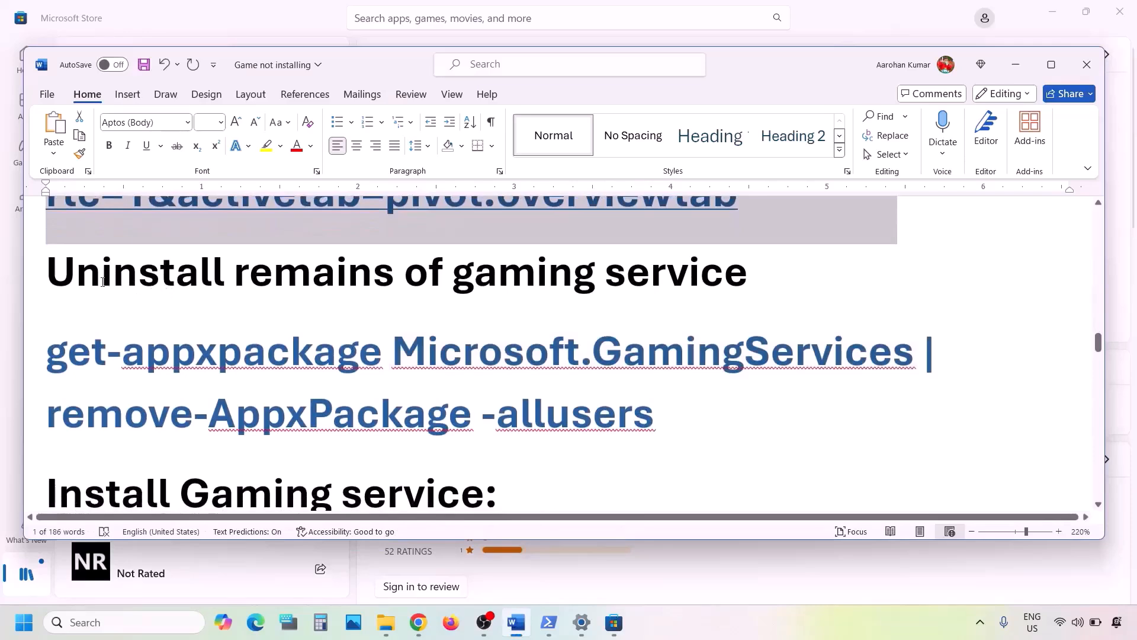
{"action": "left_click_drag", "start_coordinate": [69, 278], "coordinate": [702, 273]}
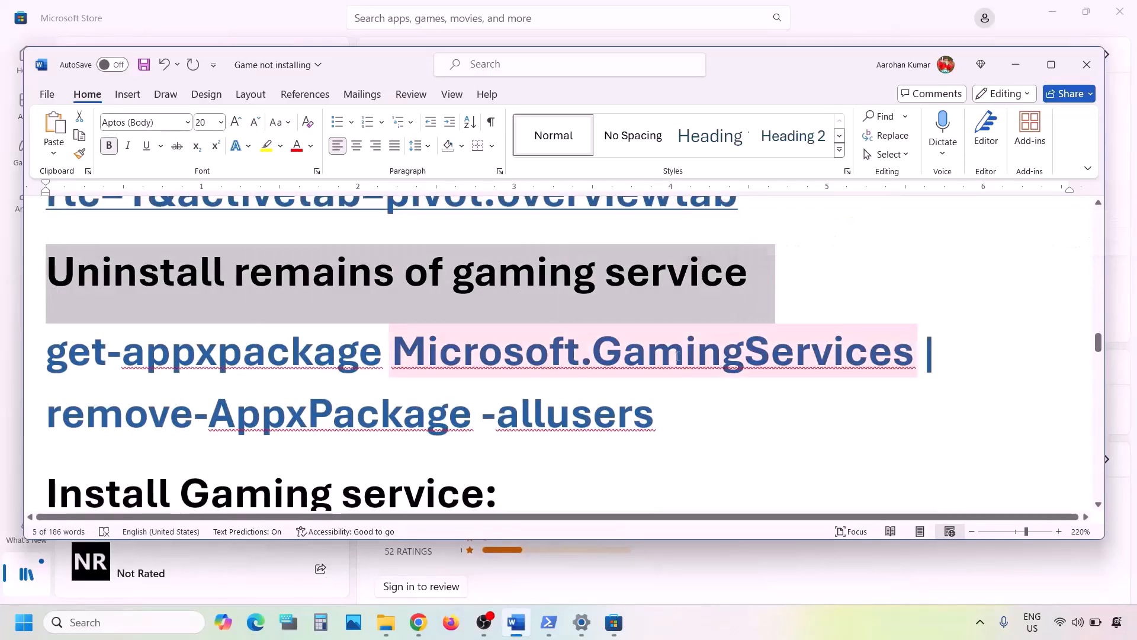
{"action": "left_click_drag", "start_coordinate": [674, 411], "coordinate": [82, 367]}
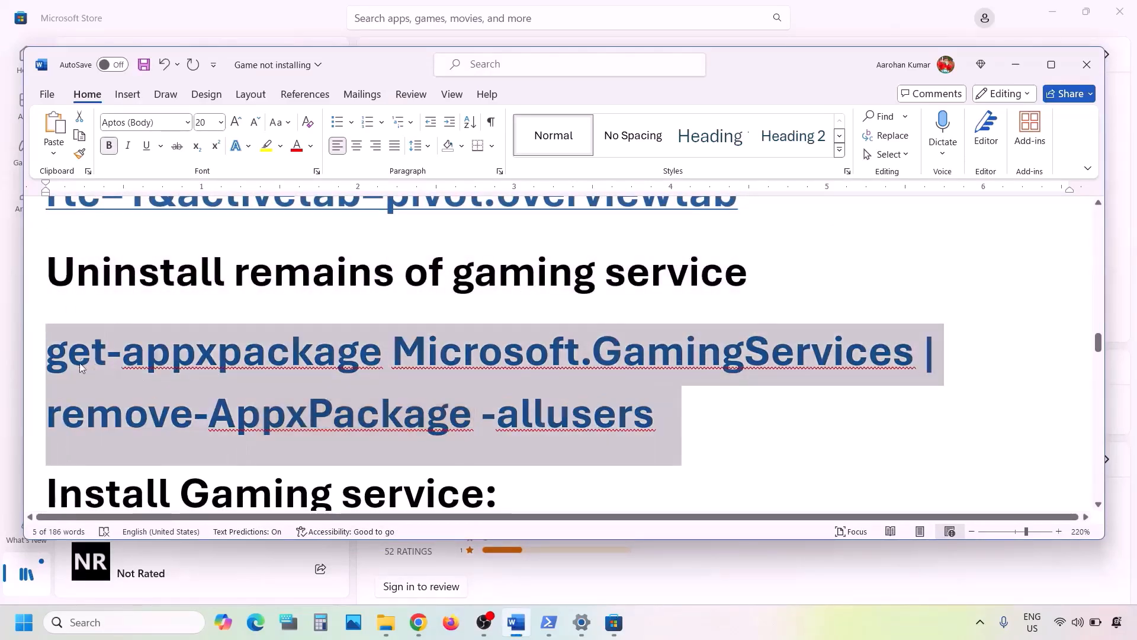
{"action": "right_click", "coordinate": [196, 392]}
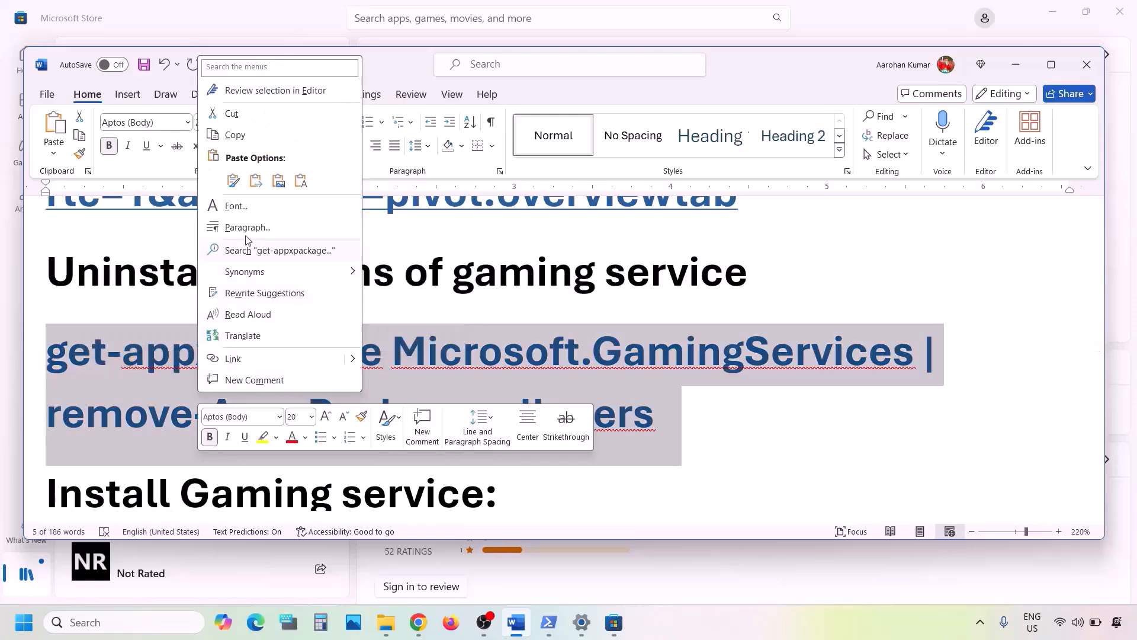
{"action": "left_click", "coordinate": [235, 135]}
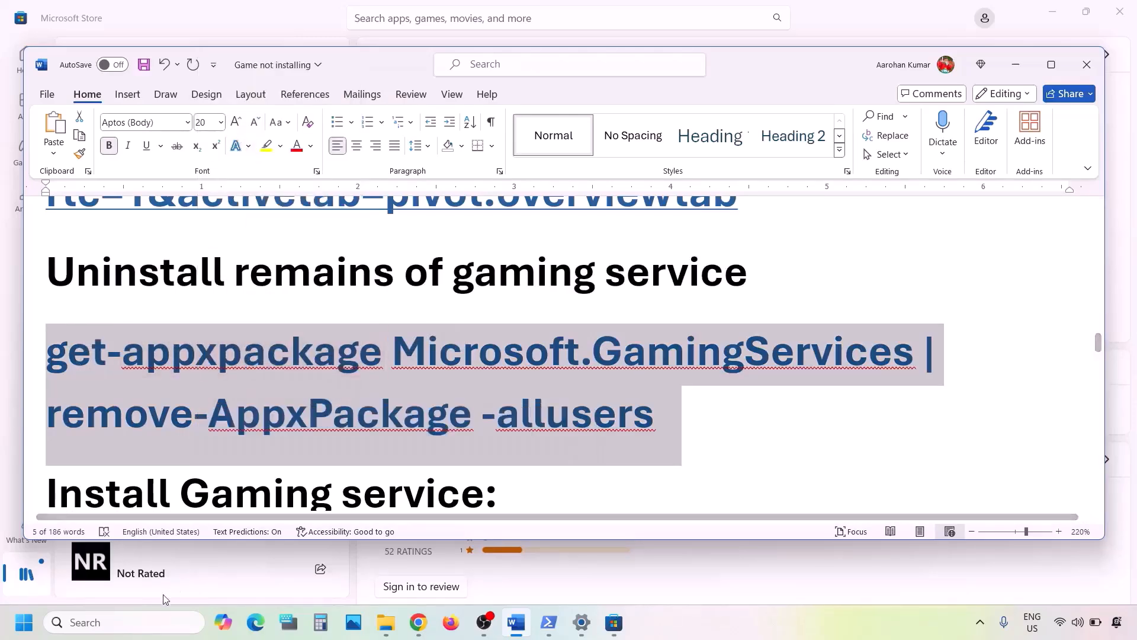
Run Windows PowerShell as administrator and paste the Microsoft.GamingServices removal command
{"action": "left_click", "coordinate": [133, 624]}
{"action": "type", "text": "powe"}
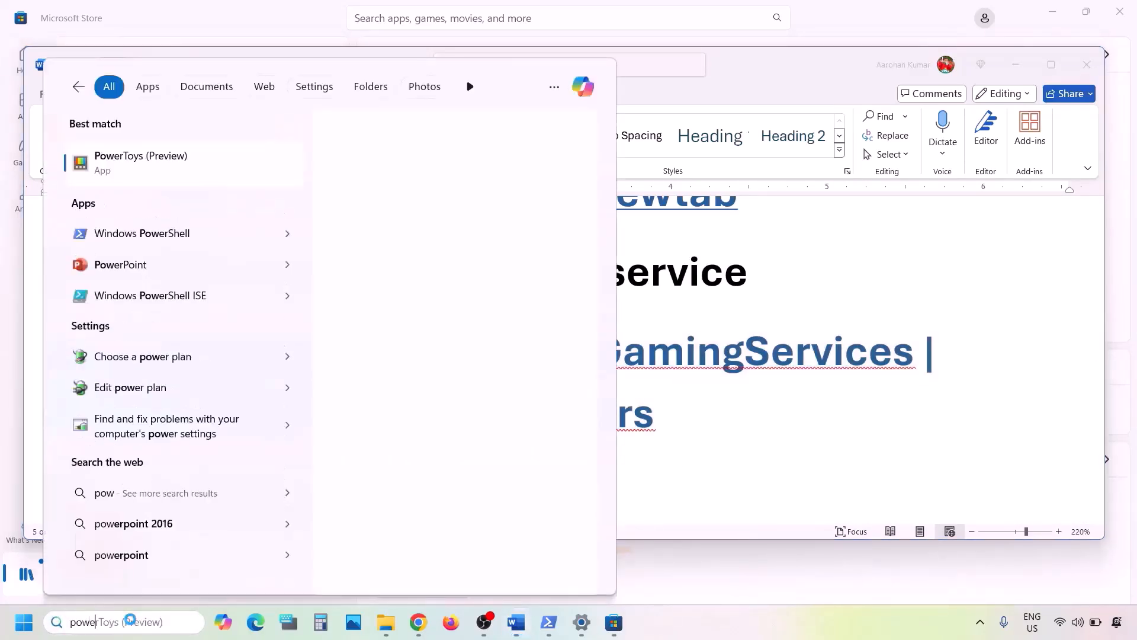
{"action": "type", "text": "rshell"}
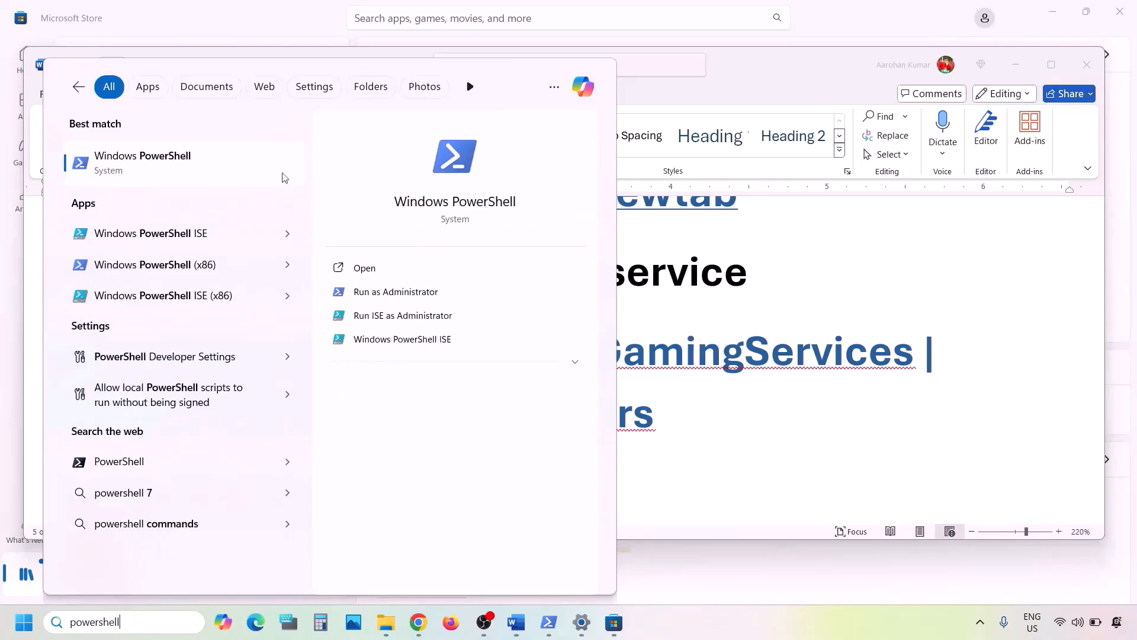
{"action": "right_click", "coordinate": [200, 176]}
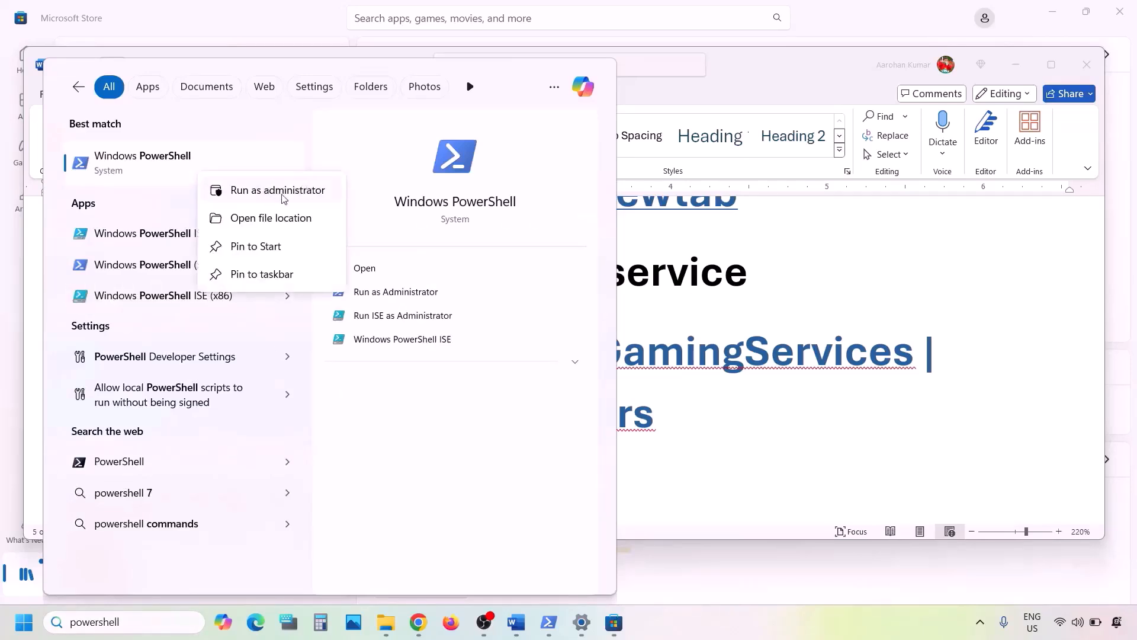
{"action": "left_click", "coordinate": [290, 197]}
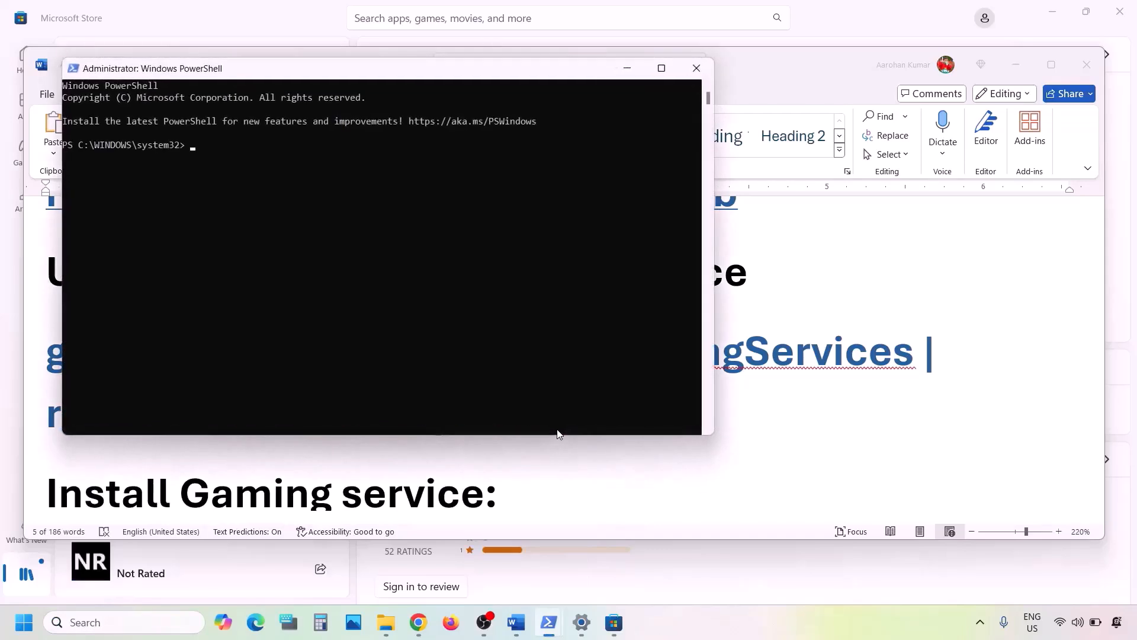
{"action": "key", "text": "ctrl+v"}
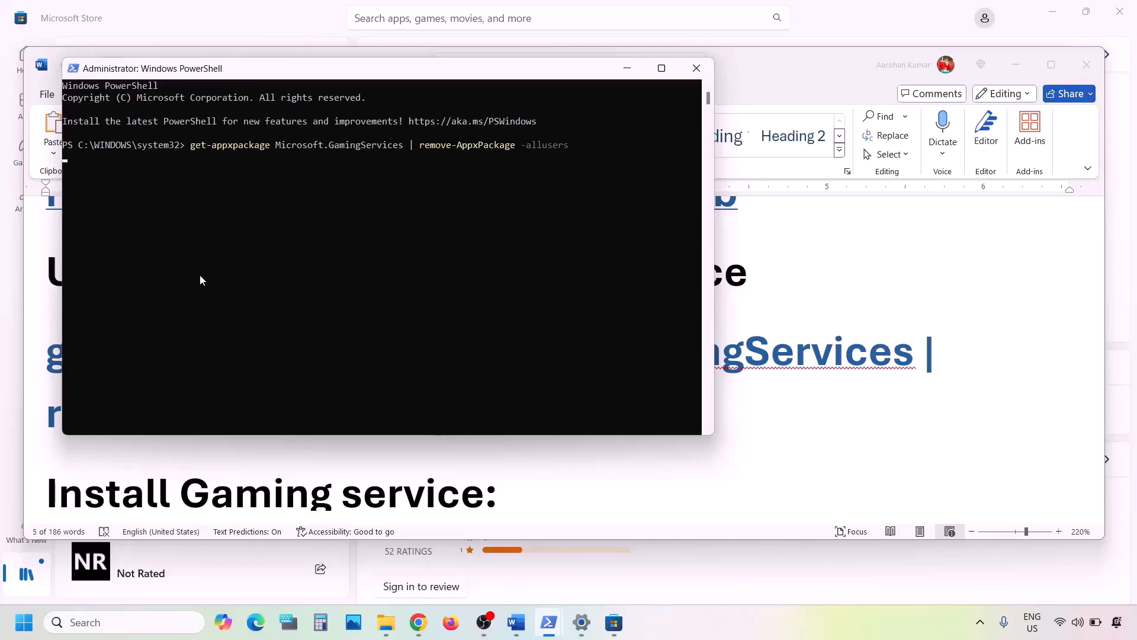
Copy the Gaming Services install command (start ms-windows-store://pdp/?productid=9MWPM2CQNLHN) from the instructions document
{"action": "key", "text": "alt+Tab"}
{"action": "scroll", "coordinate": [637, 469], "scroll_direction": "down", "scroll_amount": 3}
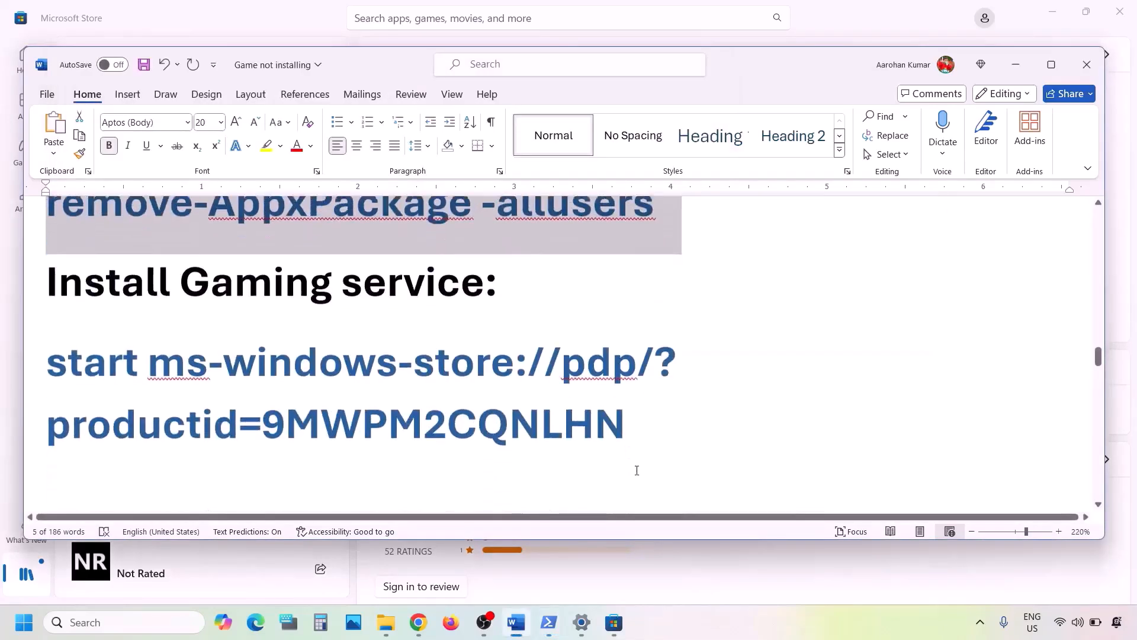
{"action": "left_click_drag", "start_coordinate": [659, 411], "coordinate": [98, 332]}
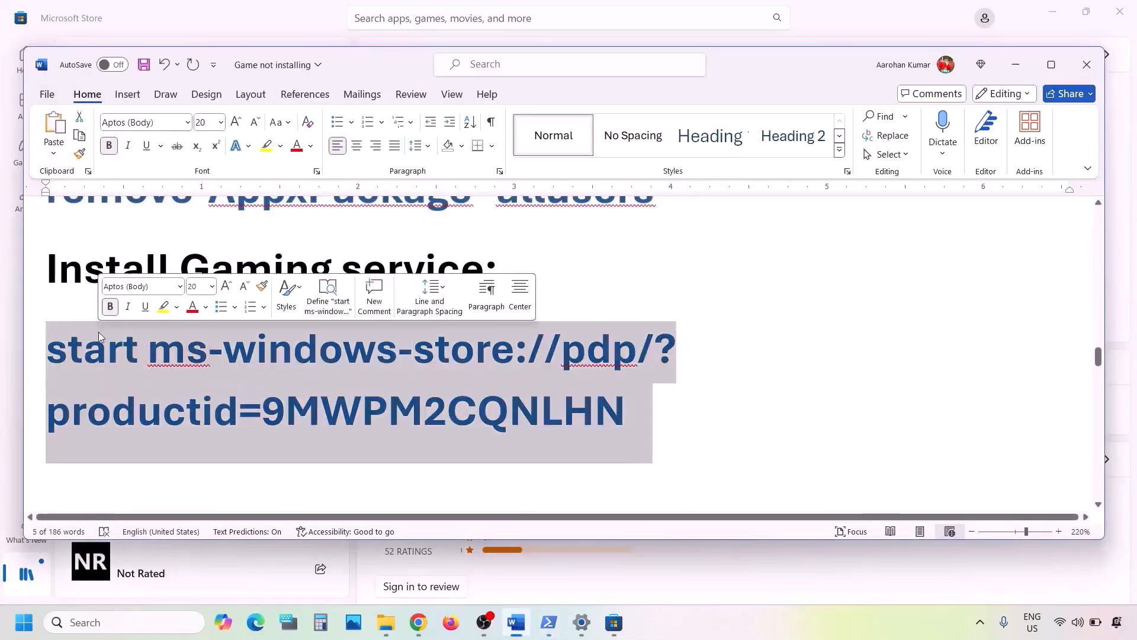
{"action": "right_click", "coordinate": [99, 332]}
{"action": "left_click", "coordinate": [138, 344]}
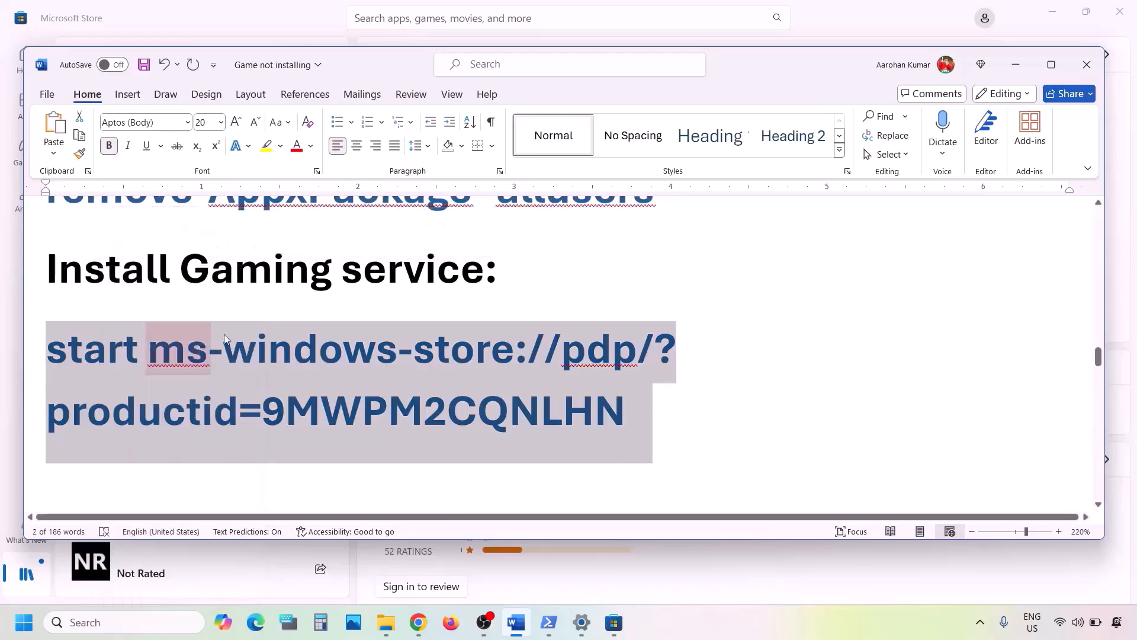
Paste and run the install command in the administrator PowerShell, then get Gaming Services from its Store page
{"action": "mouse_move", "coordinate": [555, 618]}
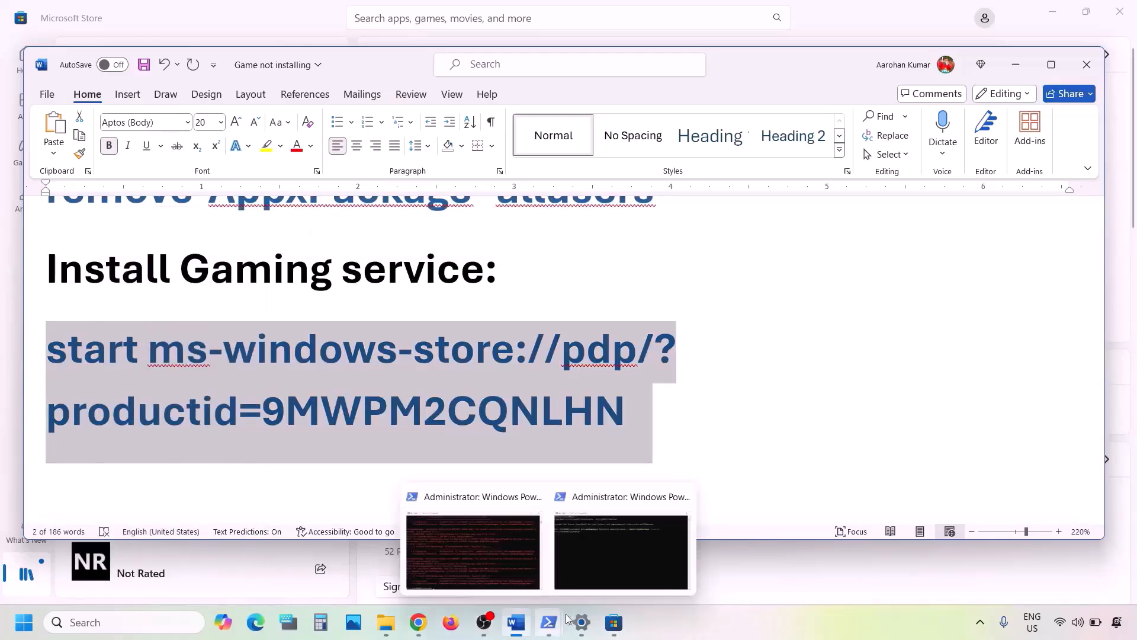
{"action": "left_click", "coordinate": [612, 569]}
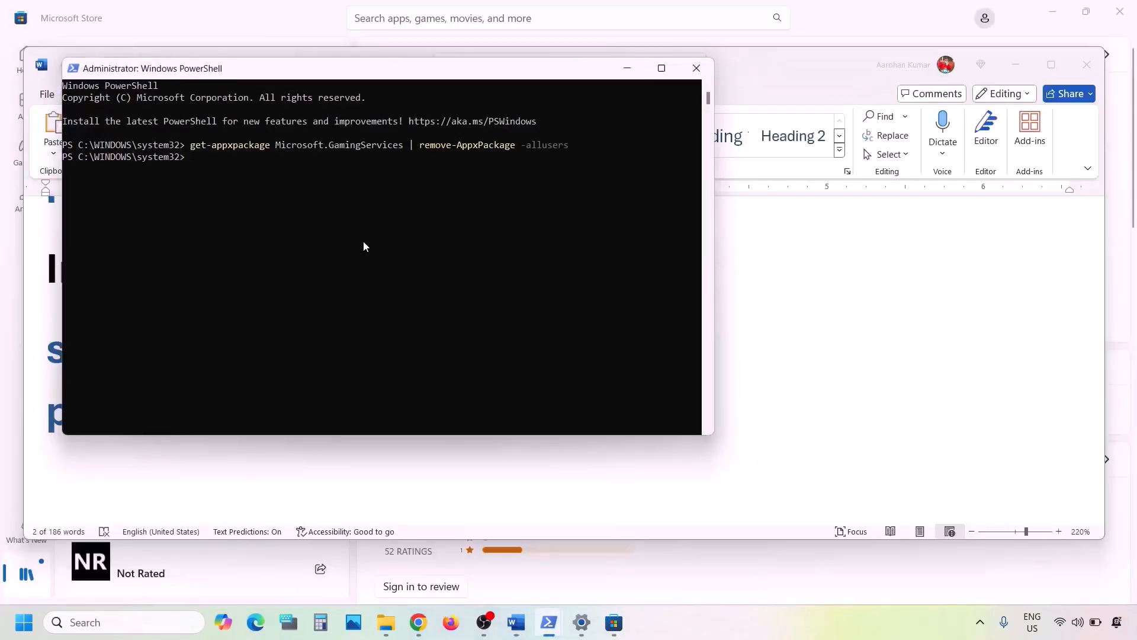
{"action": "key", "text": "ctrl+v"}
{"action": "key", "text": "Return"}
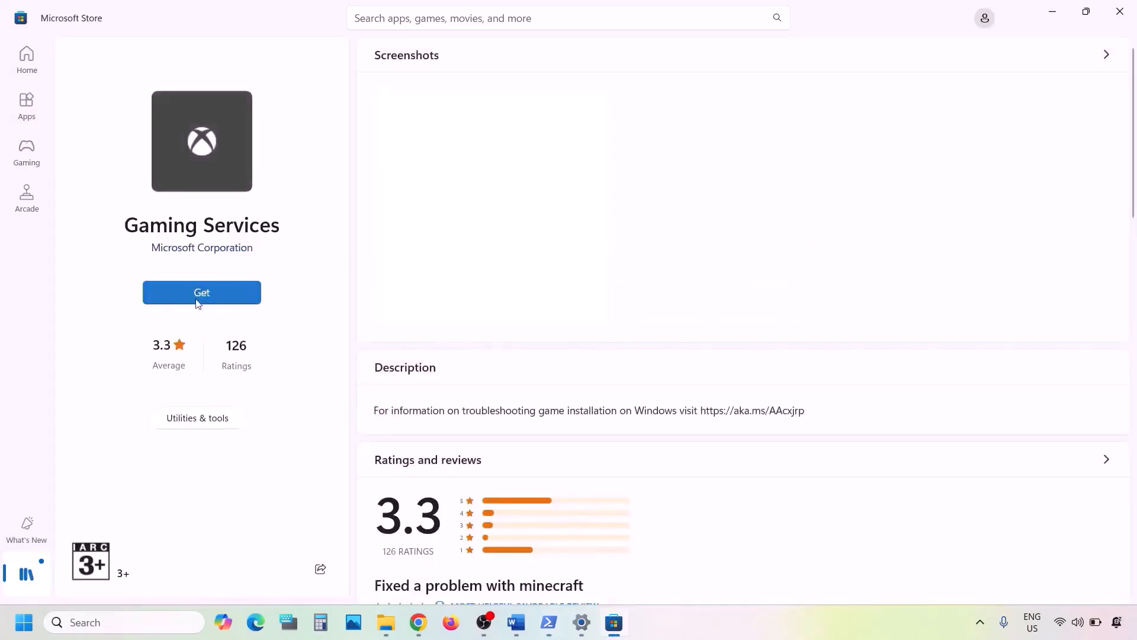
{"action": "left_click", "coordinate": [226, 293]}
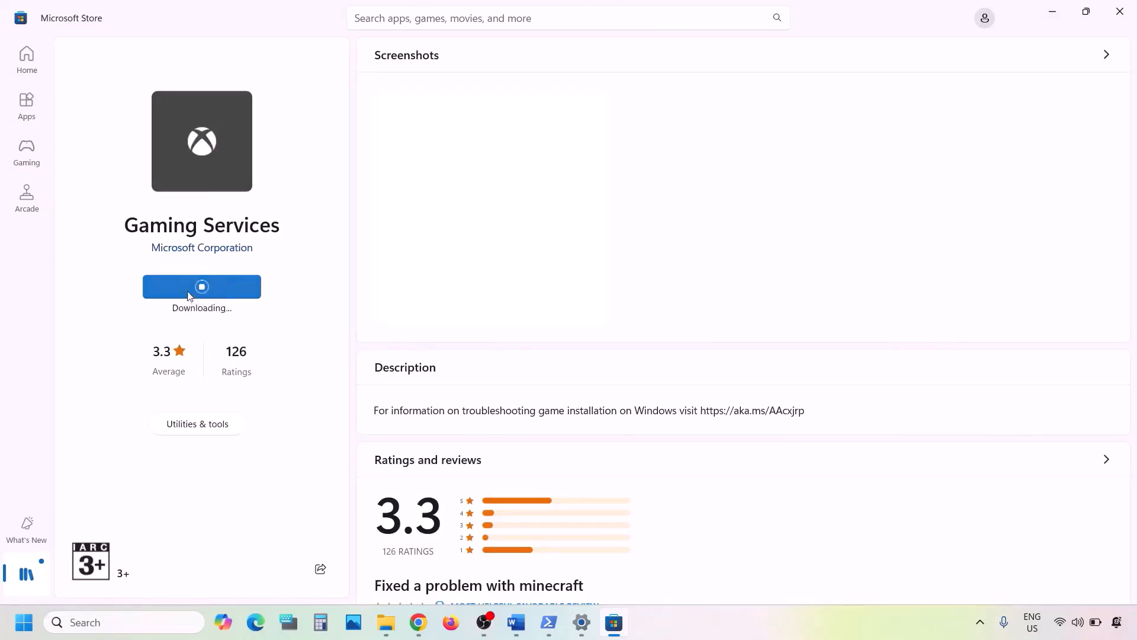
Check Step 10's list of services in the document and open the Services app from Windows search
{"action": "left_click", "coordinate": [513, 628]}
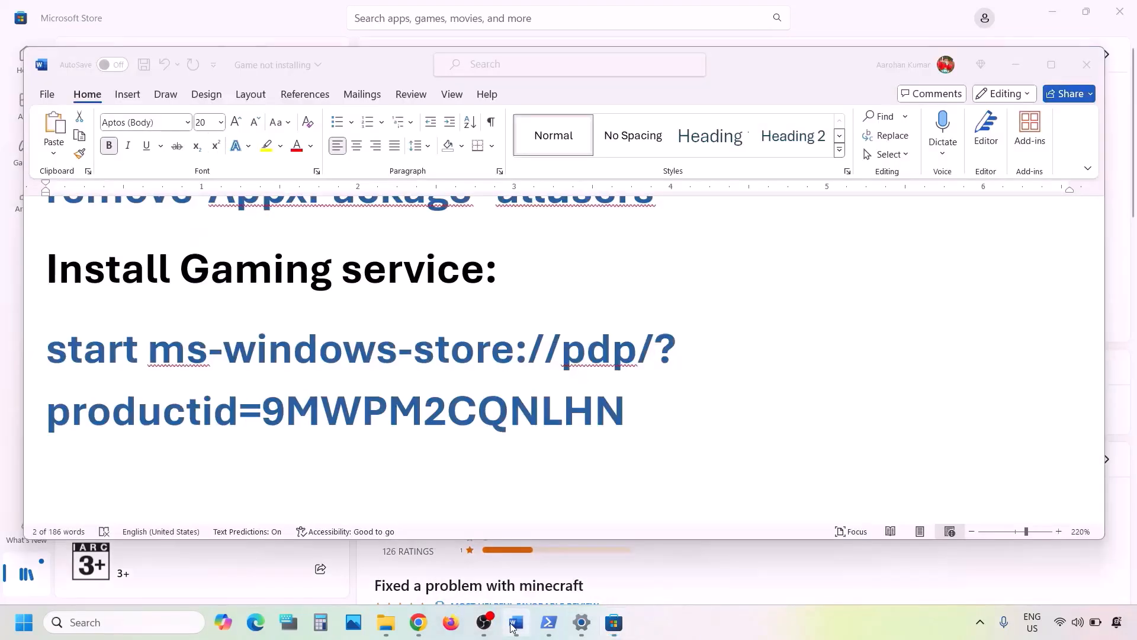
{"action": "scroll", "coordinate": [357, 453], "scroll_direction": "down", "scroll_amount": 3}
{"action": "scroll", "coordinate": [359, 451], "scroll_direction": "down", "scroll_amount": 3}
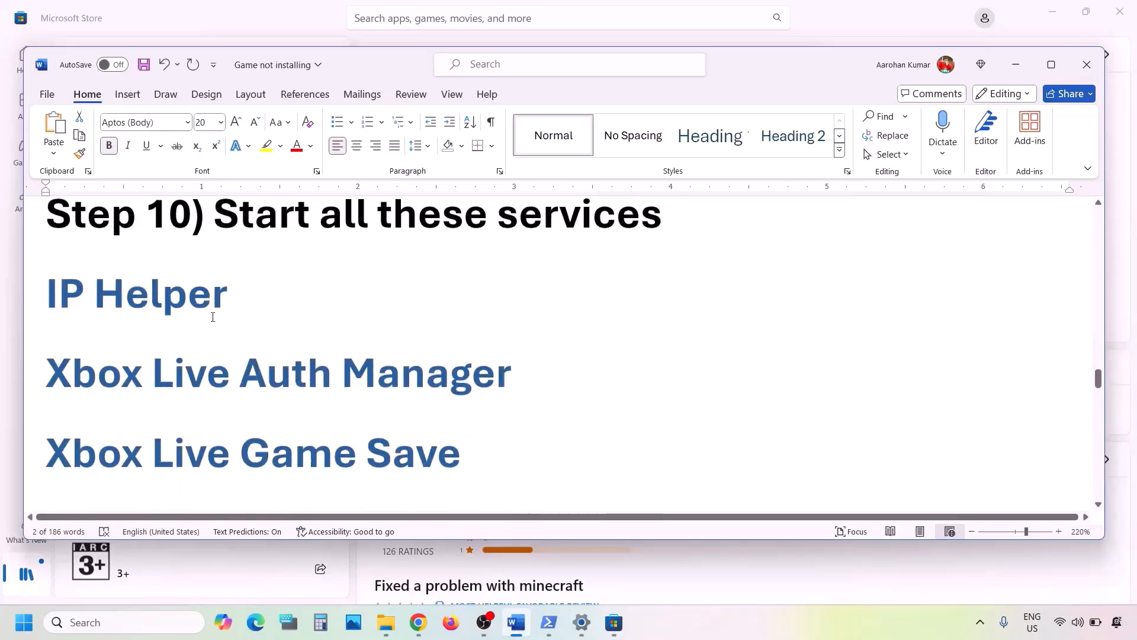
{"action": "left_click", "coordinate": [1051, 65]}
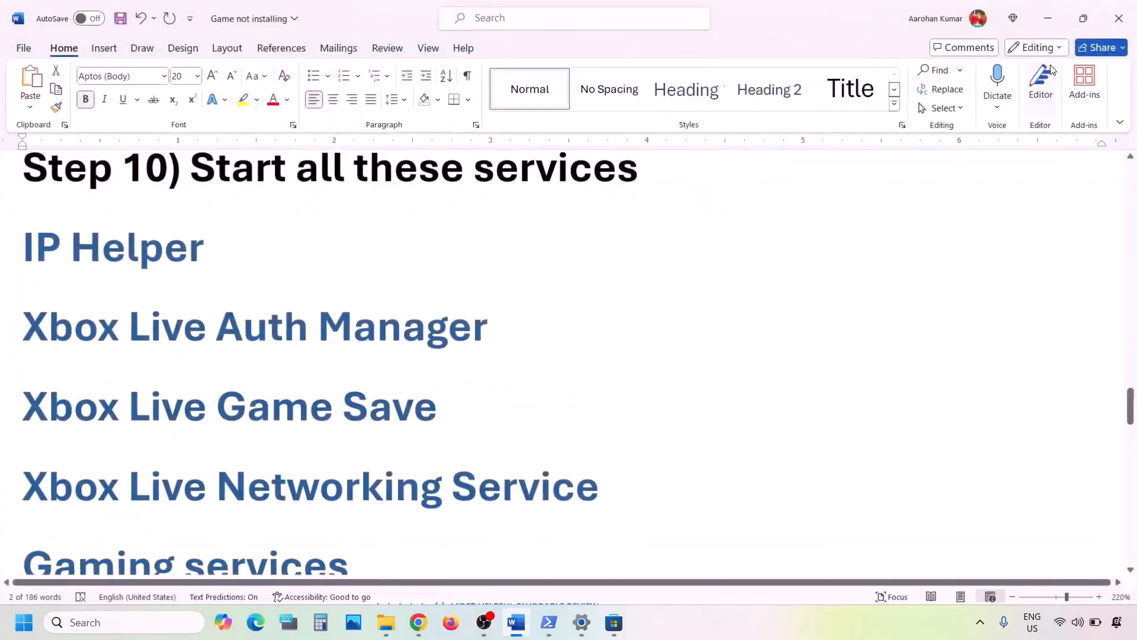
{"action": "left_click", "coordinate": [102, 628]}
{"action": "type", "text": "s"}
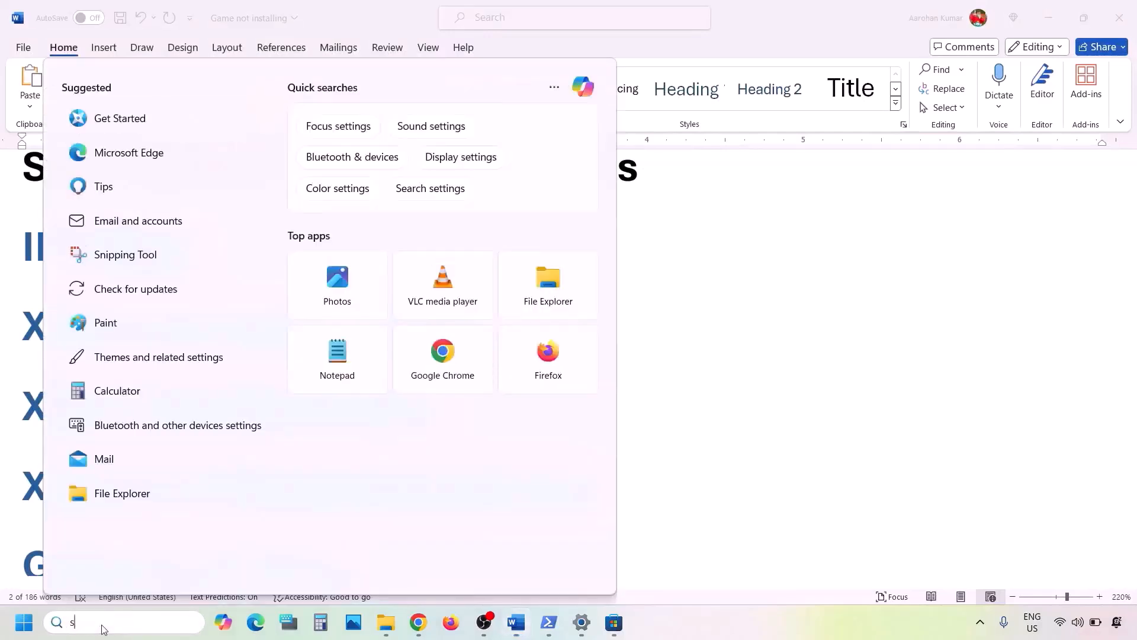
{"action": "type", "text": "ervices"}
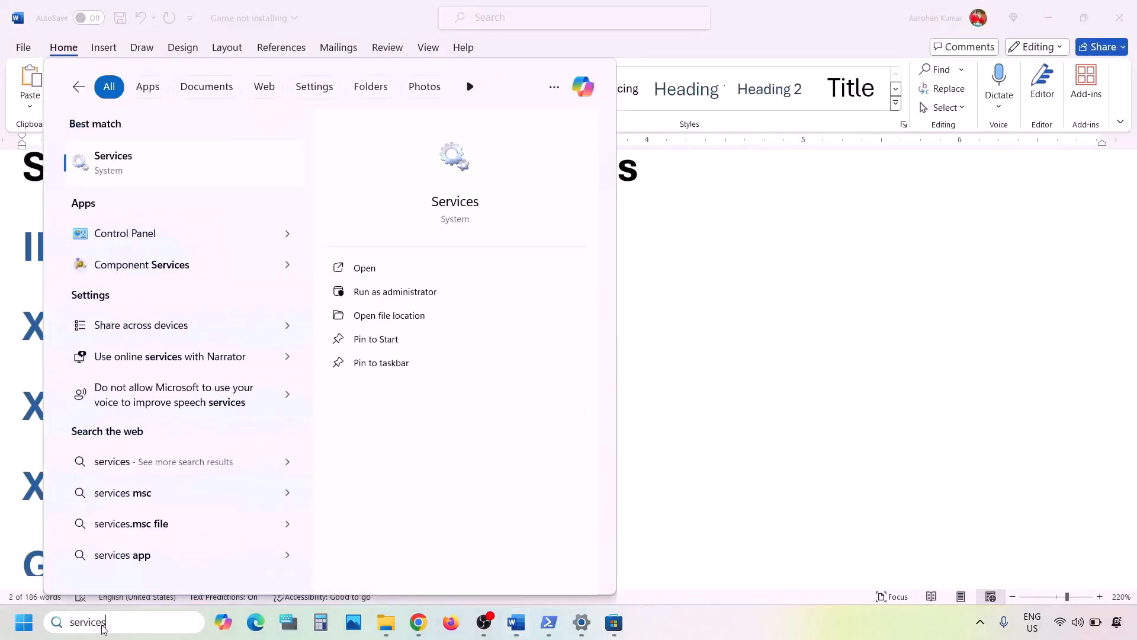
{"action": "left_click", "coordinate": [129, 172]}
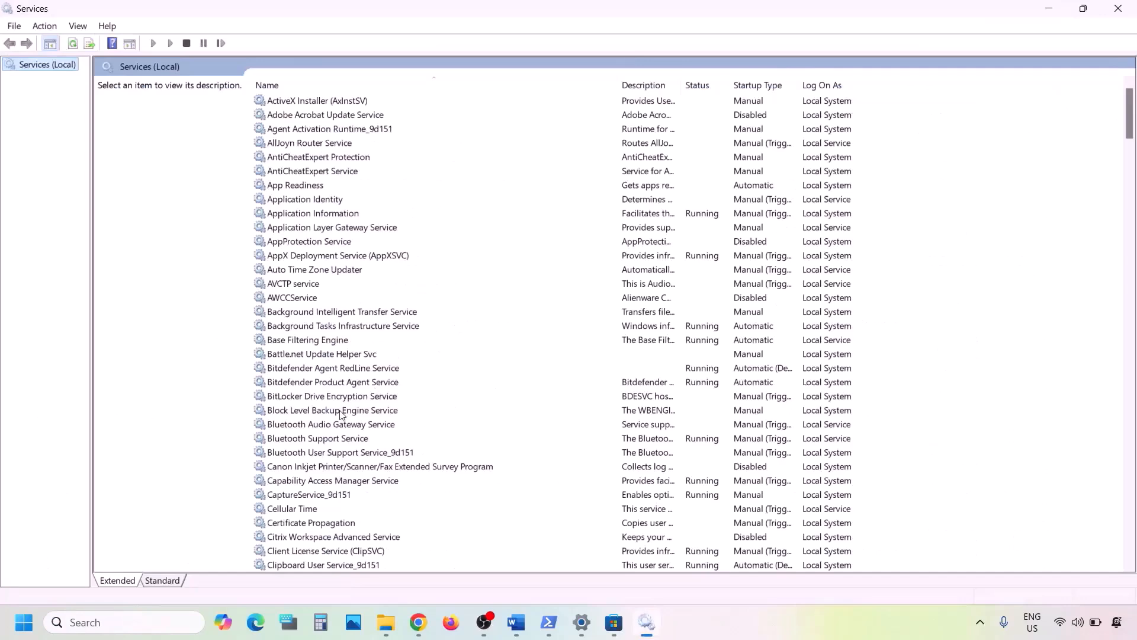
Set the IP Helper service's startup type to Automatic, apply it, and restart the service
{"action": "left_click", "coordinate": [340, 410]}
{"action": "key", "text": "i"}
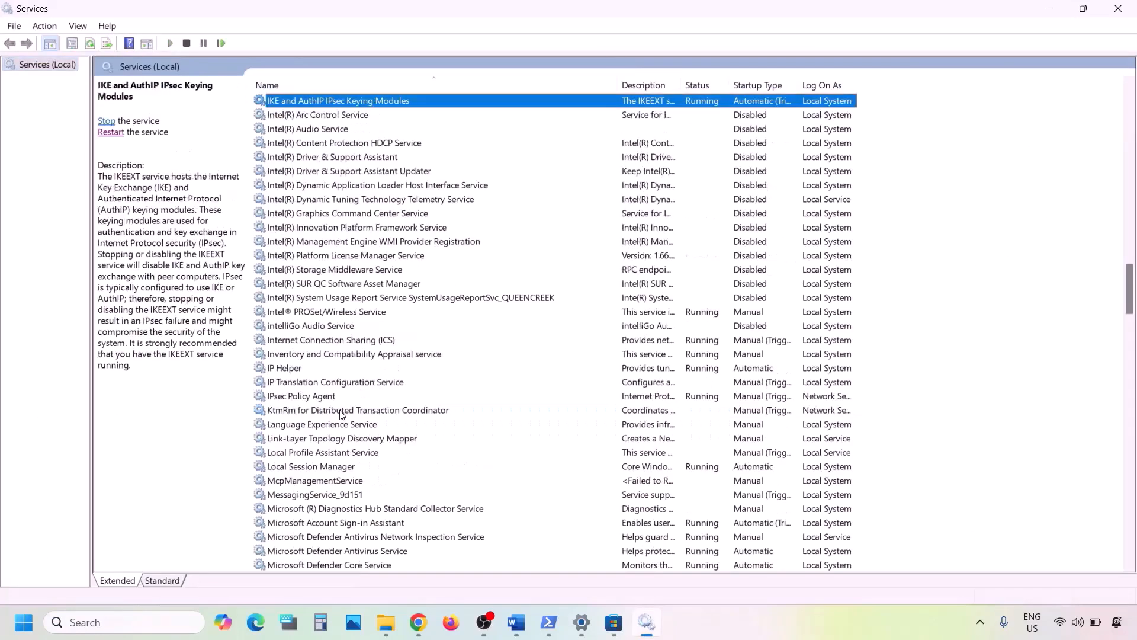
{"action": "left_click", "coordinate": [282, 368]}
{"action": "double_click", "coordinate": [302, 371]}
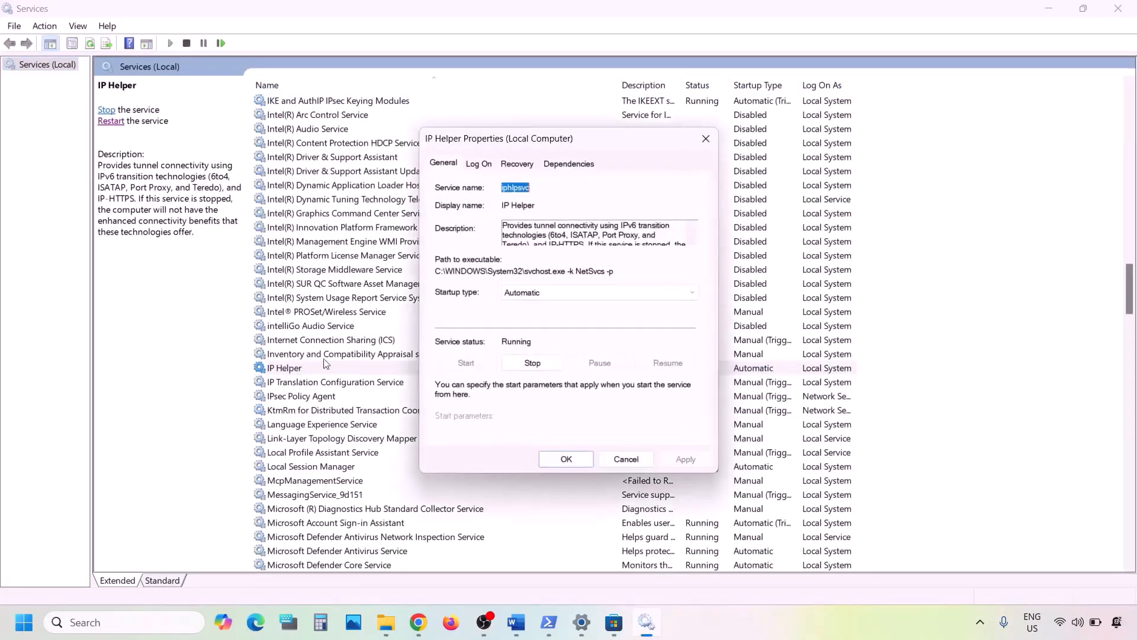
{"action": "left_click", "coordinate": [525, 291]}
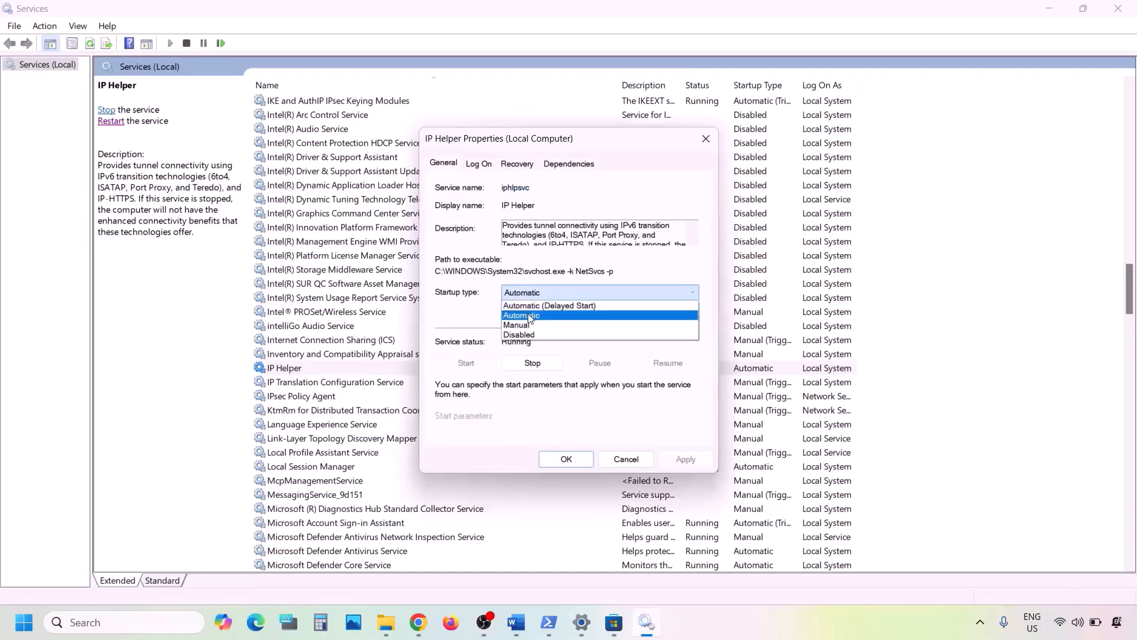
{"action": "left_click", "coordinate": [525, 315]}
{"action": "left_click", "coordinate": [682, 458]}
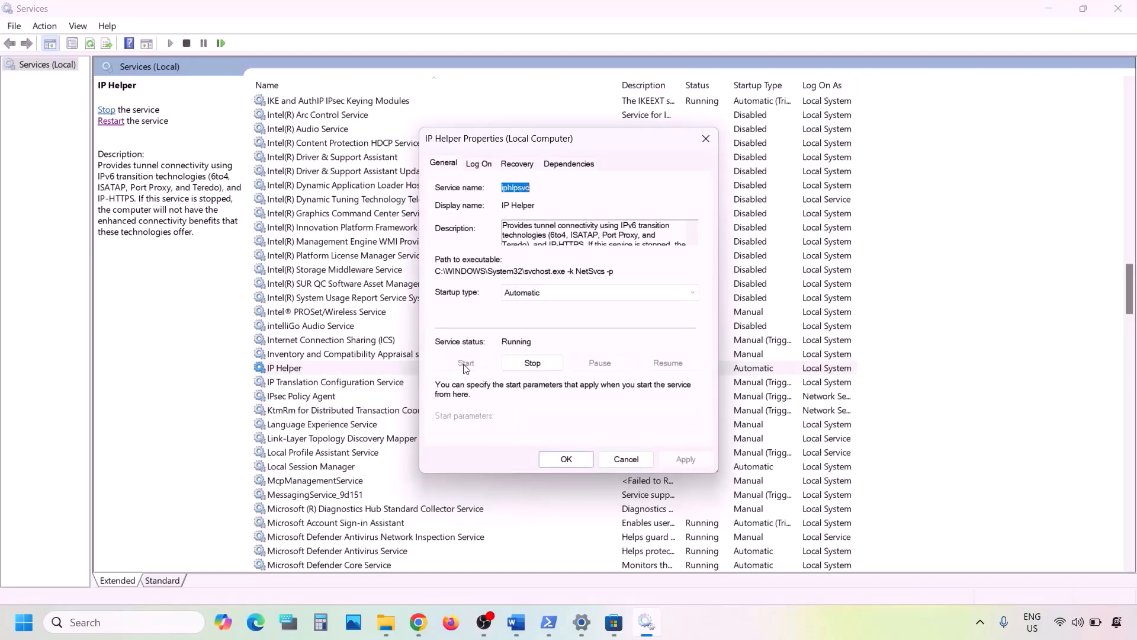
{"action": "left_click", "coordinate": [550, 457]}
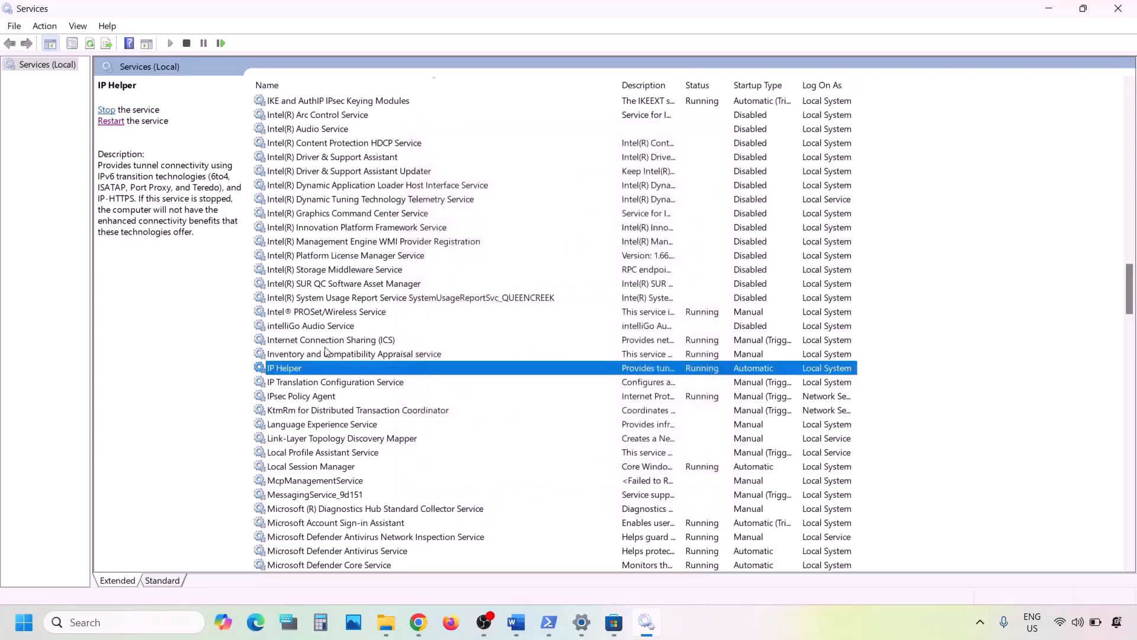
{"action": "right_click", "coordinate": [298, 372]}
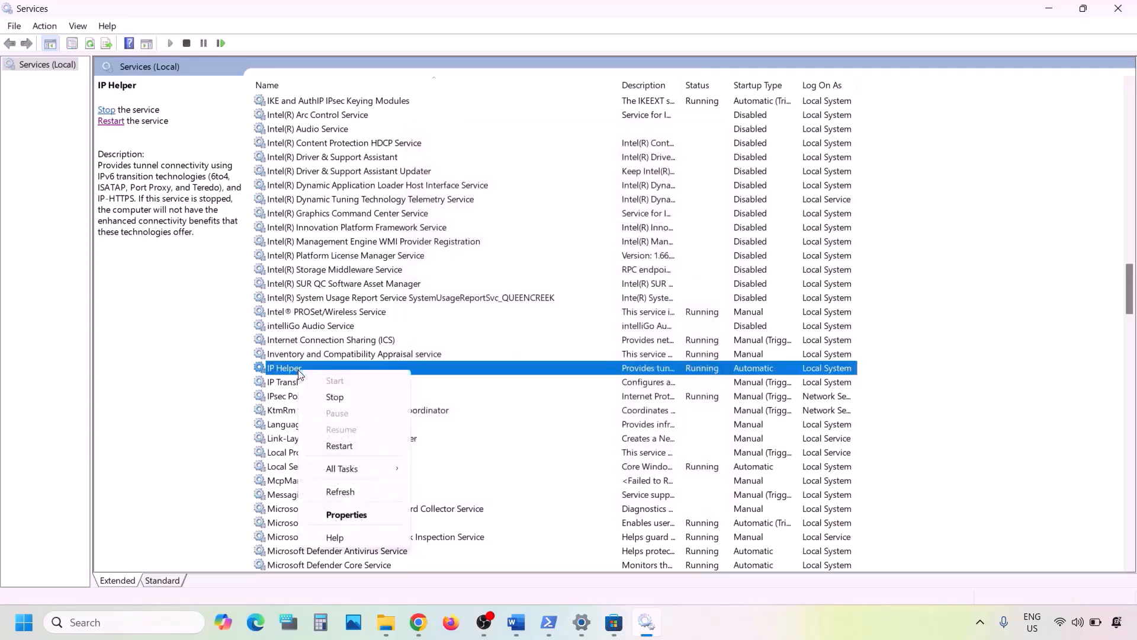
{"action": "left_click", "coordinate": [337, 447]}
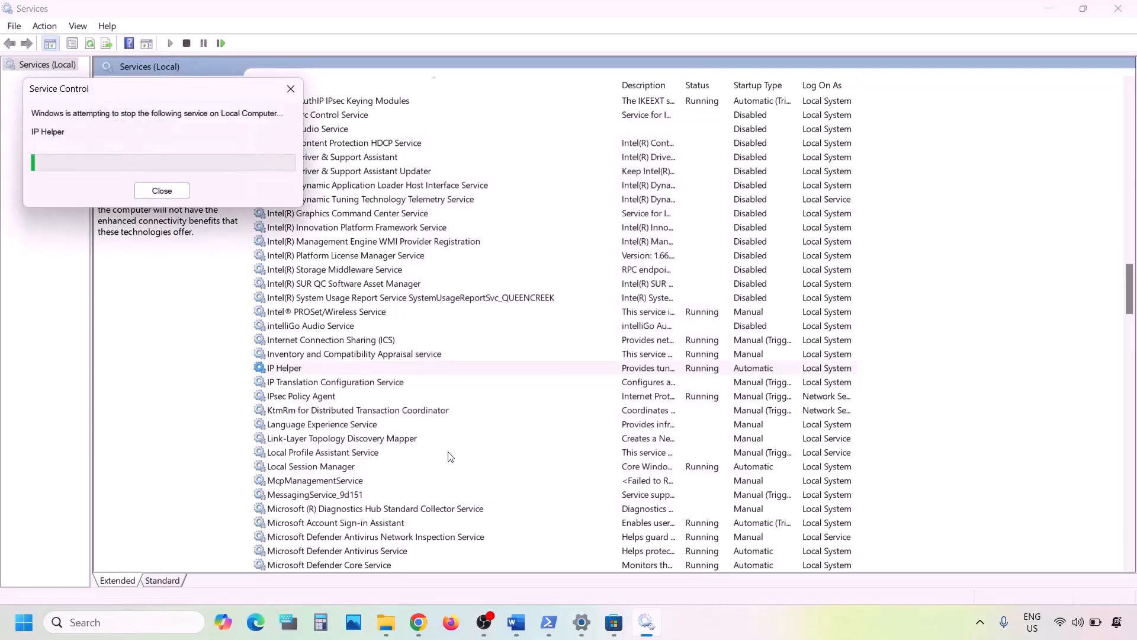
Set Xbox Accessory Management Service's startup type to Automatic and apply the change
{"action": "left_click", "coordinate": [363, 467]}
{"action": "key", "text": "x"}
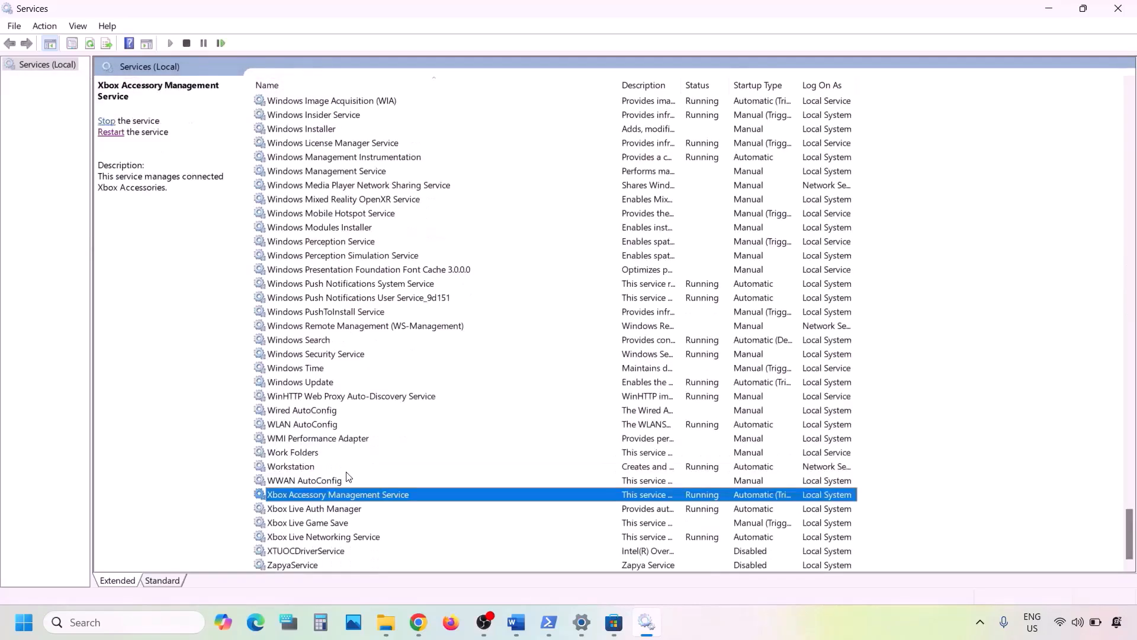
{"action": "double_click", "coordinate": [312, 495]}
{"action": "left_click", "coordinate": [577, 292]}
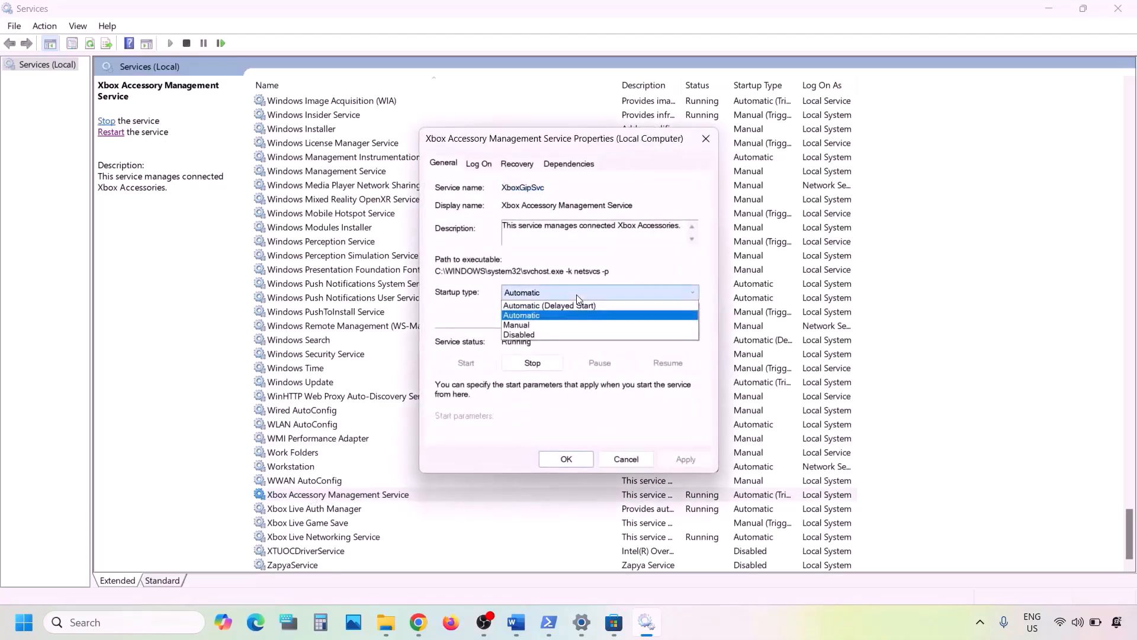
{"action": "left_click", "coordinate": [527, 315]}
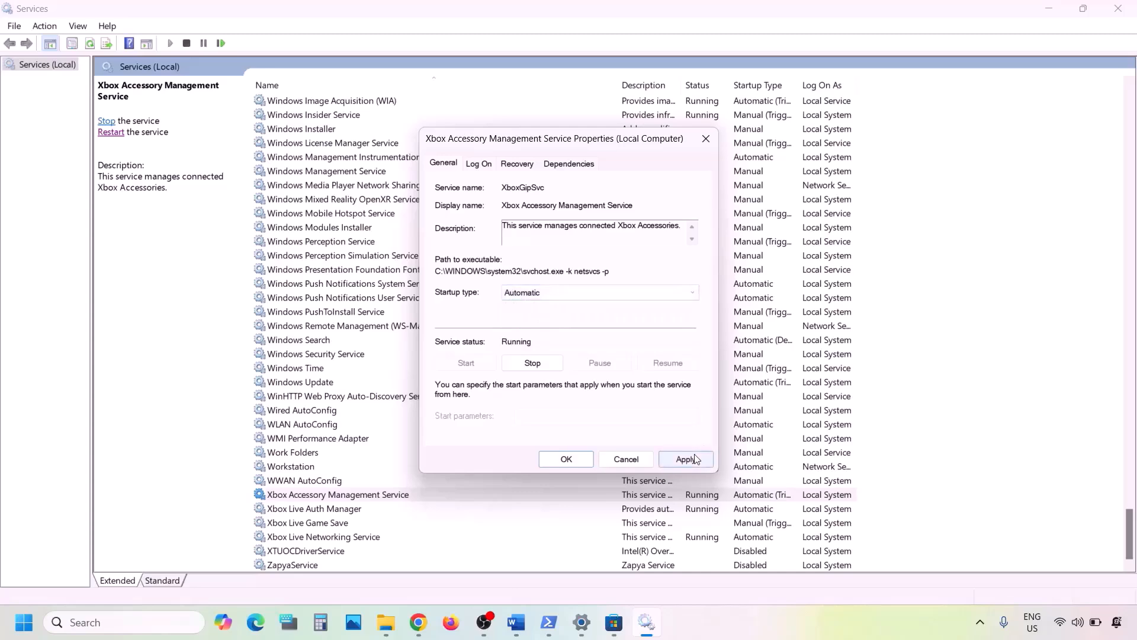
{"action": "left_click", "coordinate": [685, 460]}
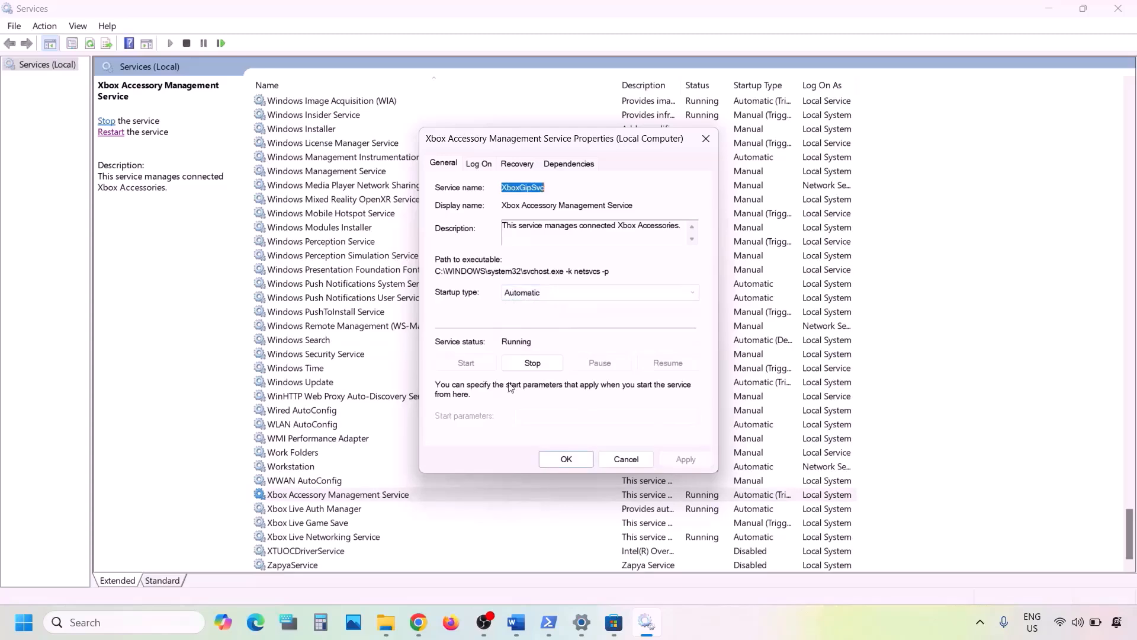
{"action": "left_click", "coordinate": [563, 460]}
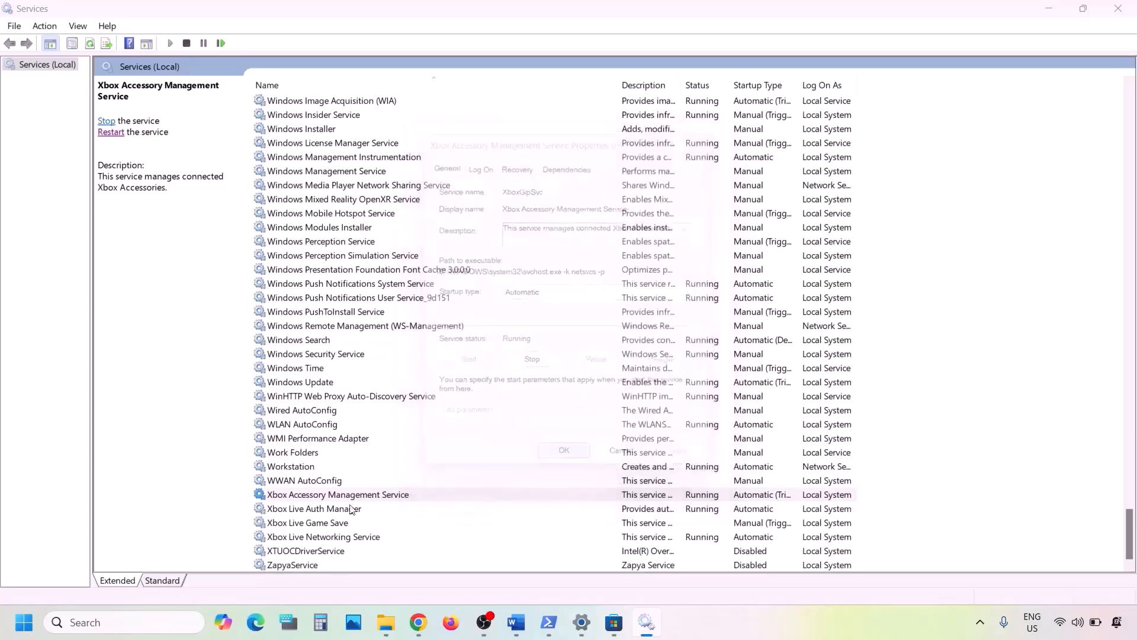
Set Xbox Live Auth Manager's startup type to Automatic and apply the change
{"action": "left_click", "coordinate": [324, 513]}
{"action": "double_click", "coordinate": [340, 513]}
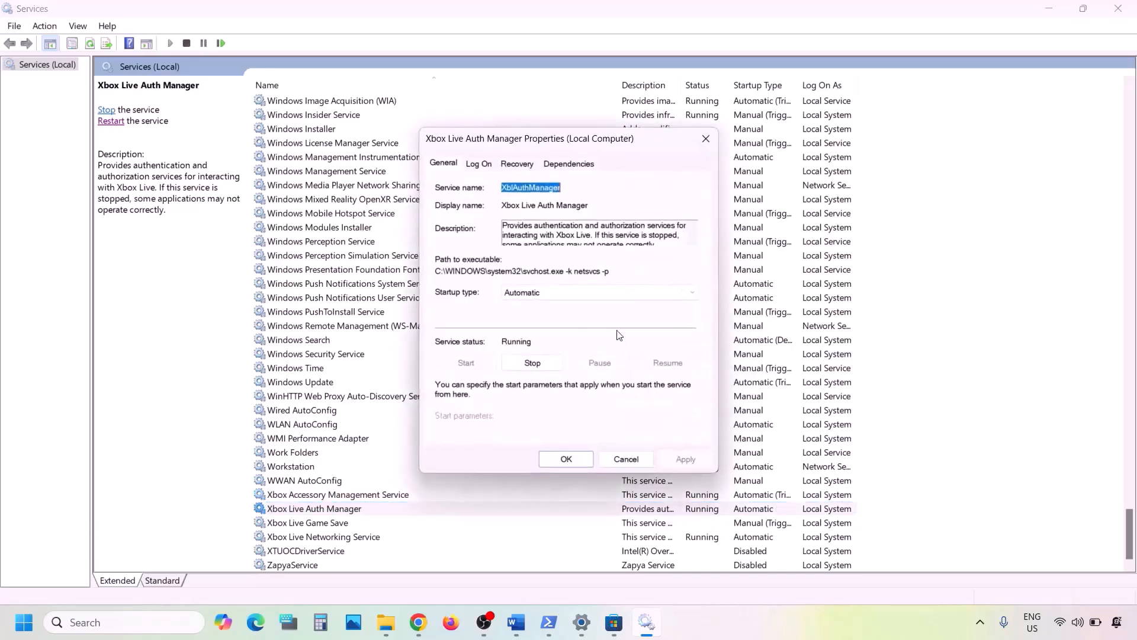
{"action": "left_click", "coordinate": [544, 294]}
{"action": "left_click", "coordinate": [538, 315]}
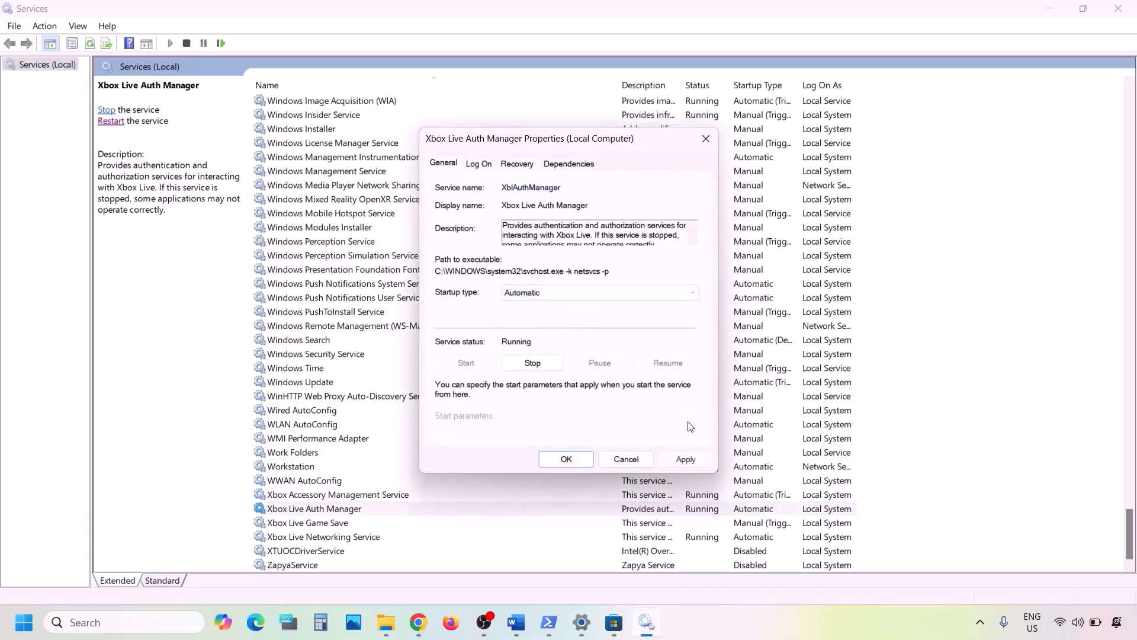
{"action": "left_click", "coordinate": [678, 460]}
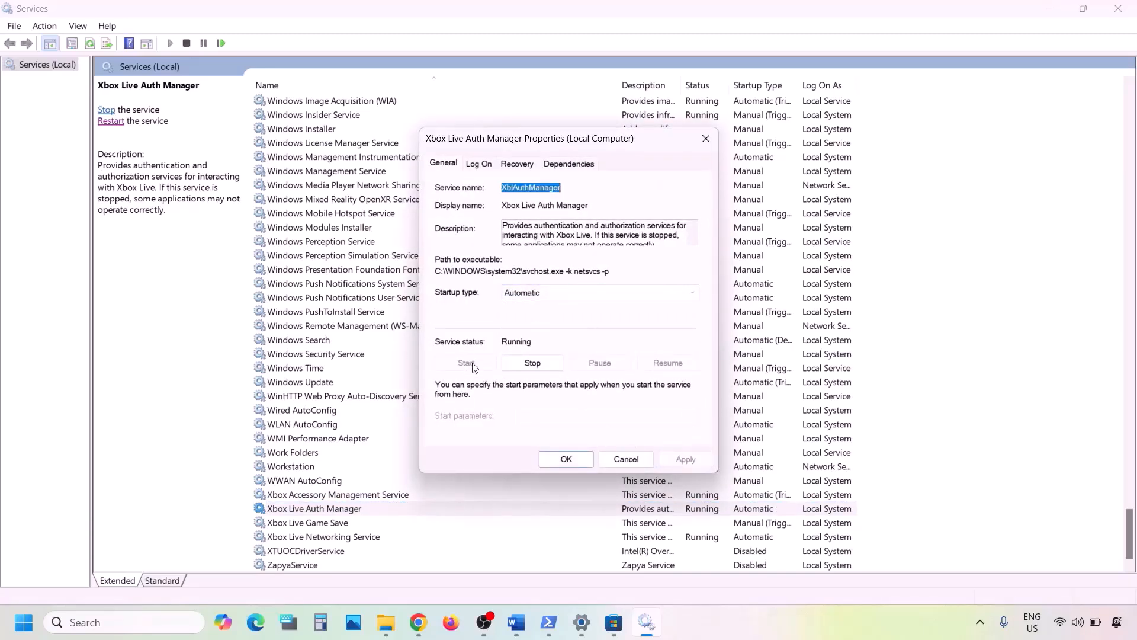
{"action": "left_click", "coordinate": [566, 460]}
Set Xbox Live Game Save's startup type to Automatic, apply it, and start the service
{"action": "double_click", "coordinate": [299, 523]}
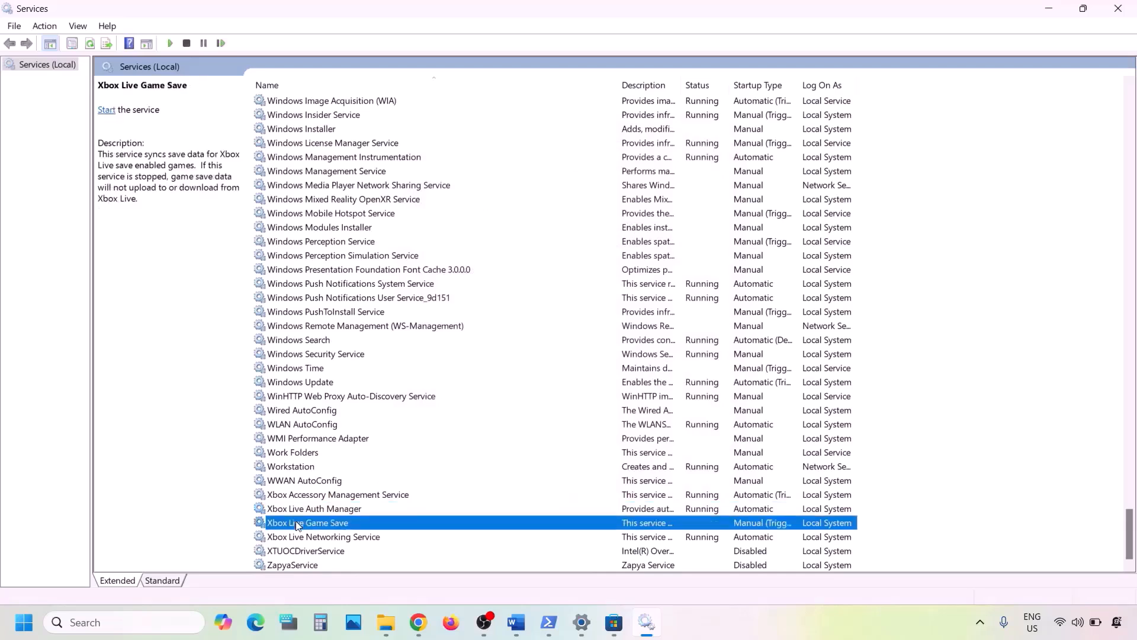
{"action": "left_click", "coordinate": [551, 293]}
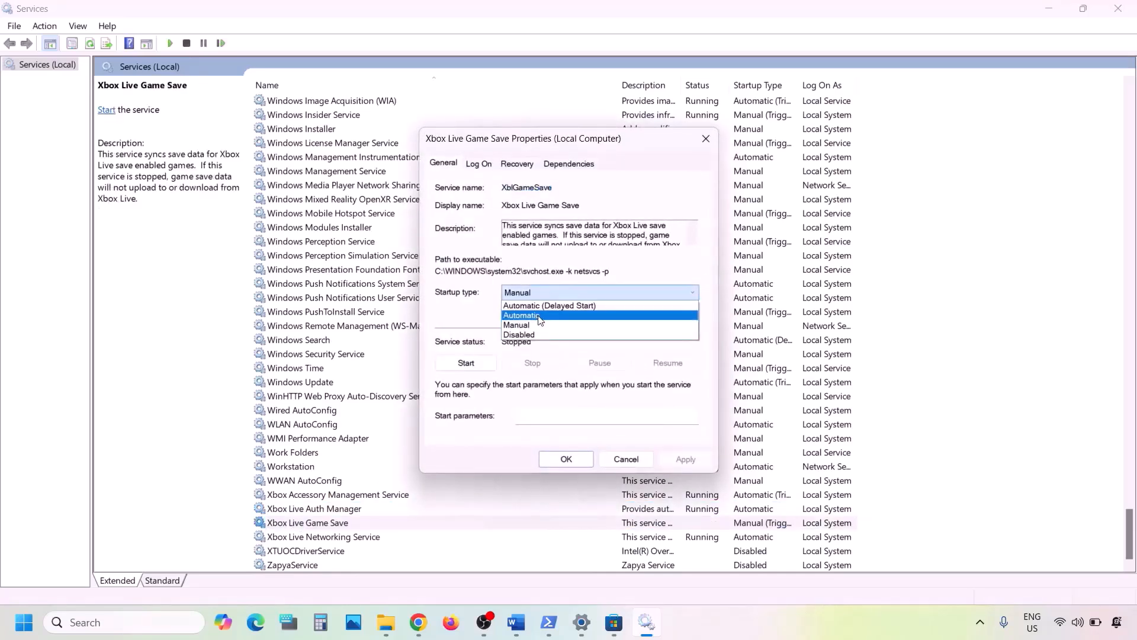
{"action": "left_click", "coordinate": [538, 317]}
{"action": "left_click", "coordinate": [685, 459]}
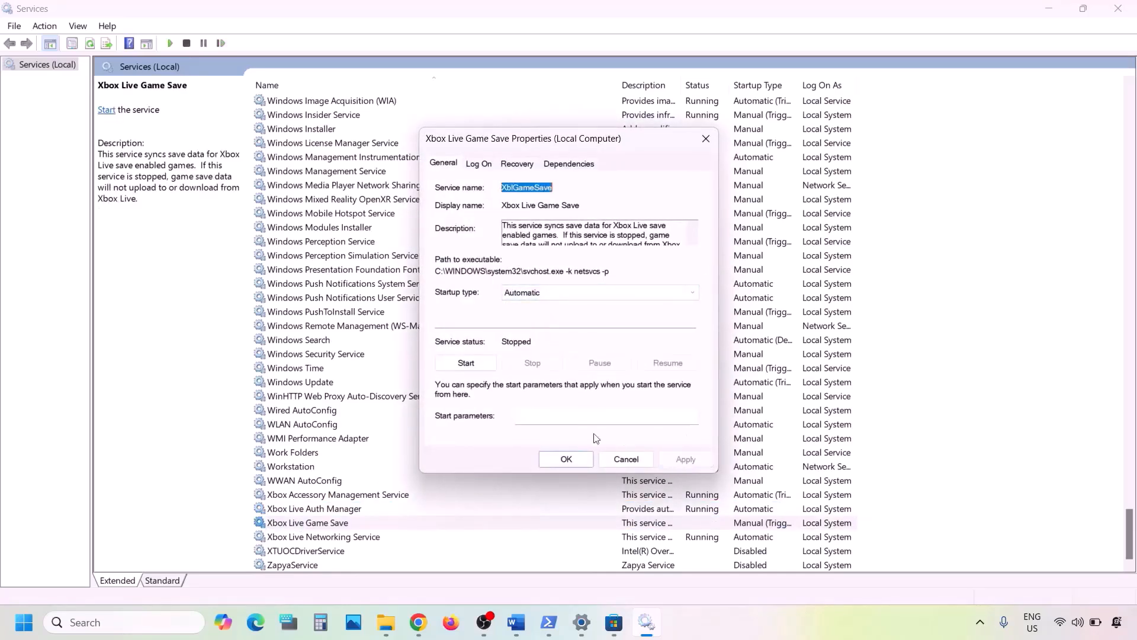
{"action": "left_click", "coordinate": [465, 363]}
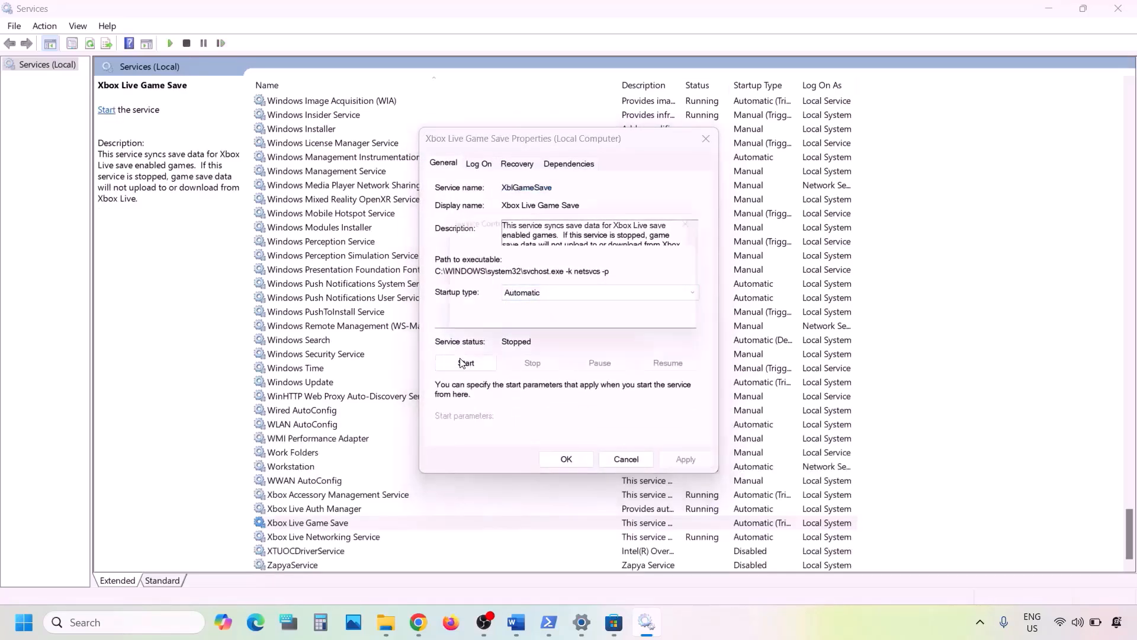
{"action": "left_click", "coordinate": [566, 461]}
Set Xbox Live Networking Service's startup type to Automatic and apply the change
{"action": "double_click", "coordinate": [363, 537]}
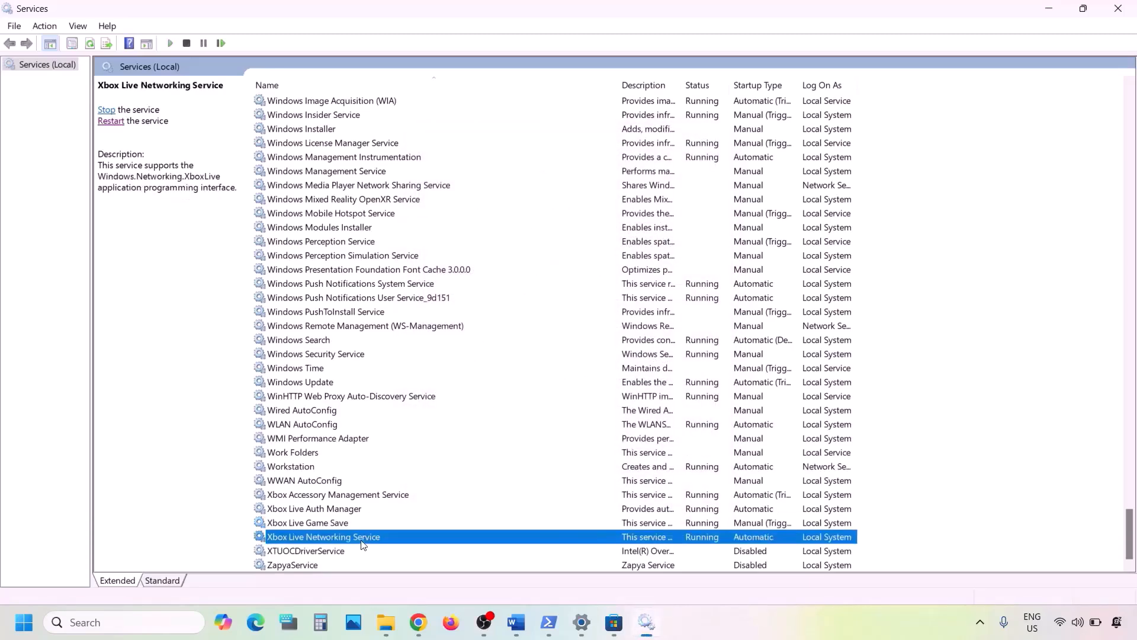
{"action": "left_click", "coordinate": [550, 292]}
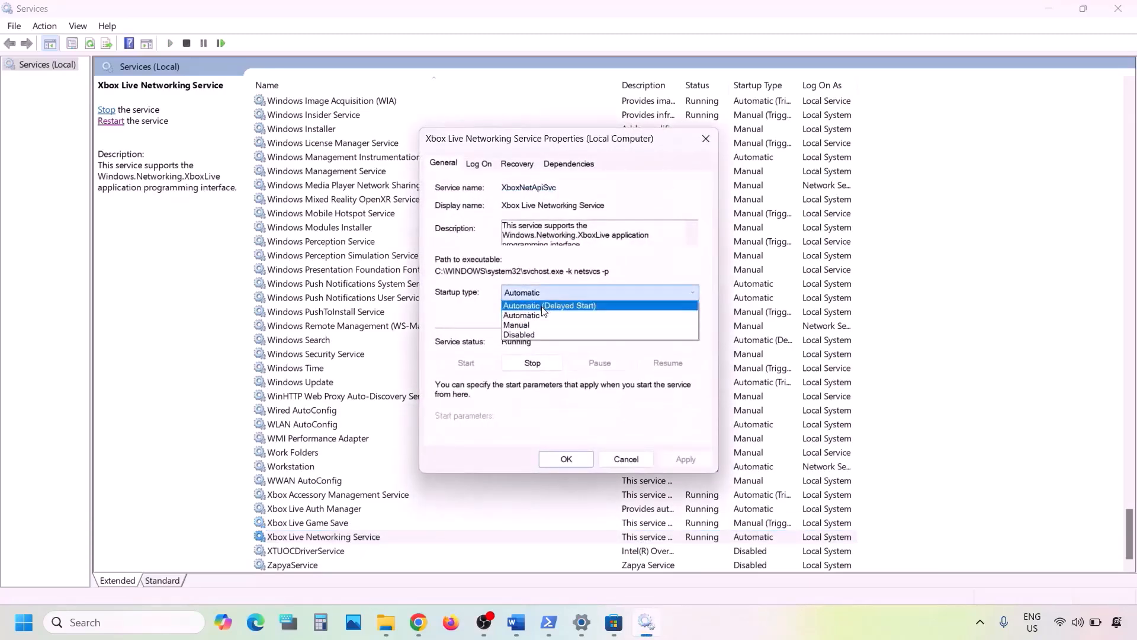
{"action": "left_click", "coordinate": [541, 316]}
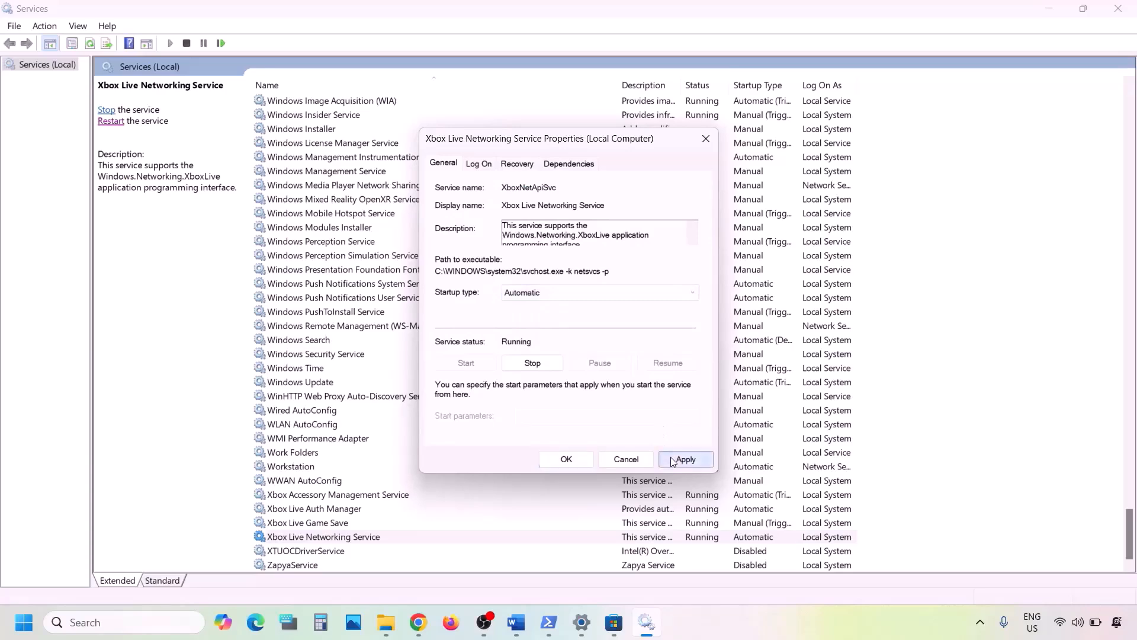
{"action": "left_click", "coordinate": [686, 459]}
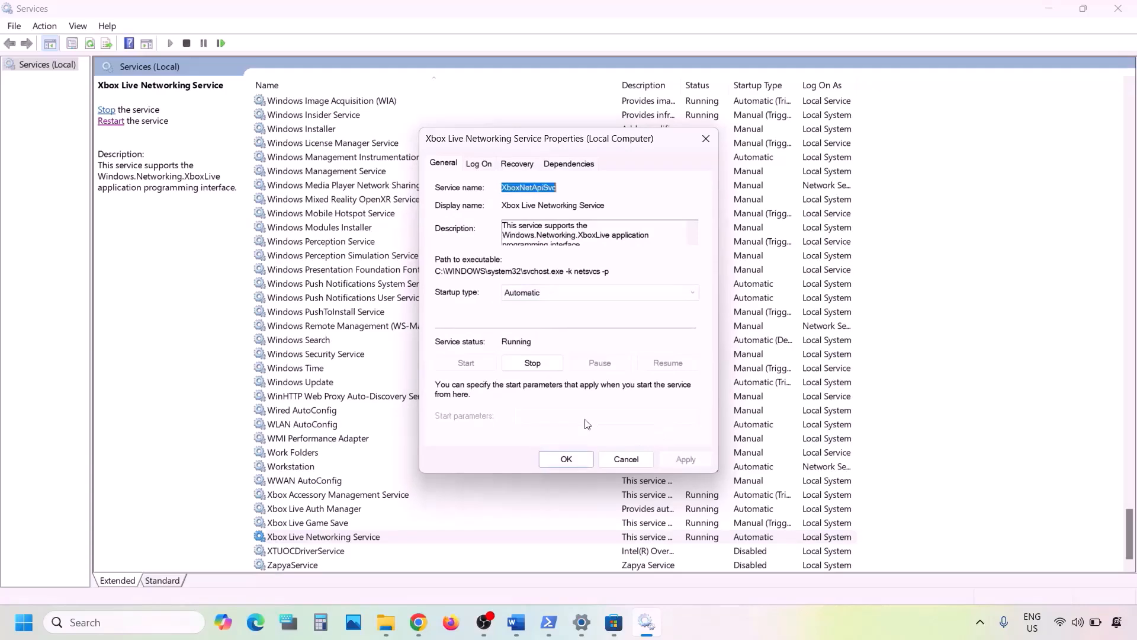
{"action": "left_click", "coordinate": [563, 460]}
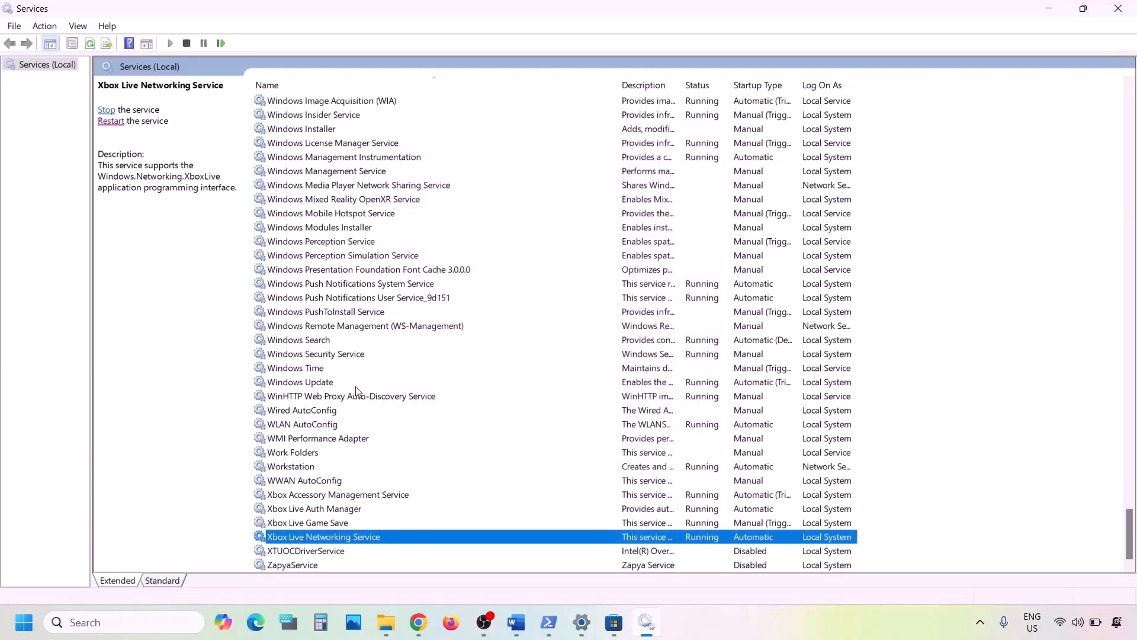
Set Windows Update's startup type to Automatic and apply the change
{"action": "left_click", "coordinate": [335, 387]}
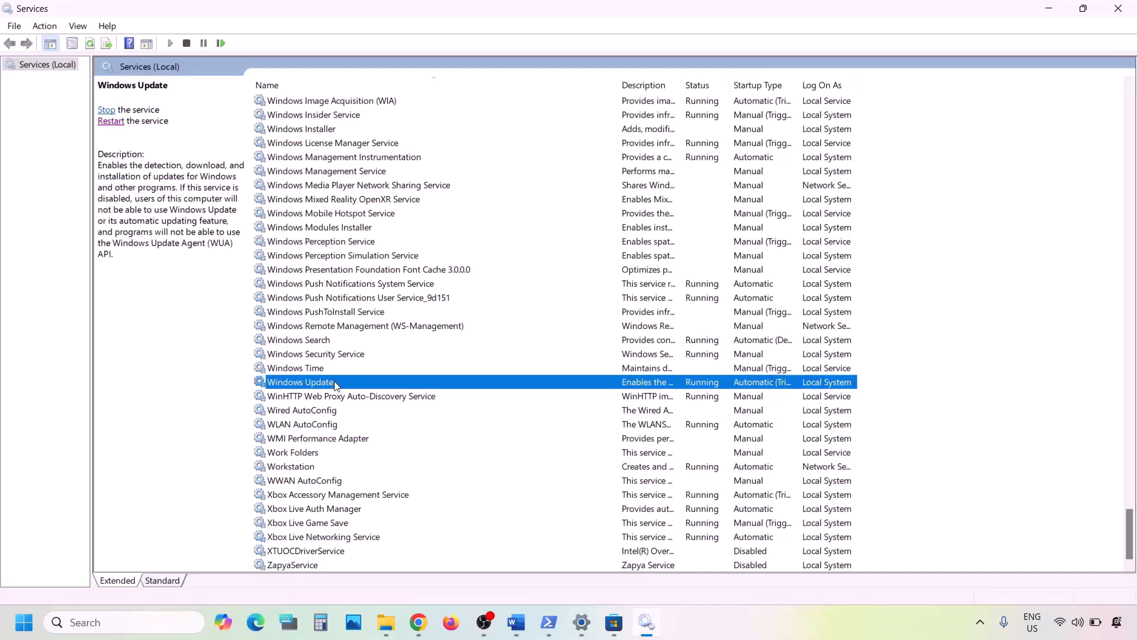
{"action": "double_click", "coordinate": [335, 387]}
{"action": "left_click", "coordinate": [560, 291]}
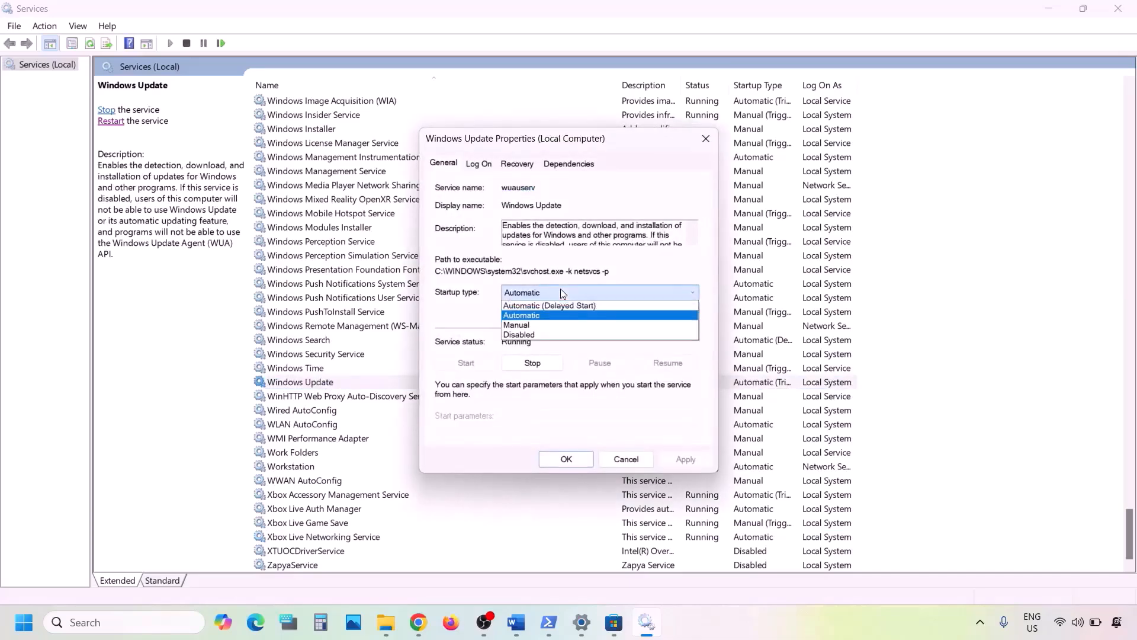
{"action": "left_click", "coordinate": [544, 315]}
{"action": "left_click", "coordinate": [677, 458]}
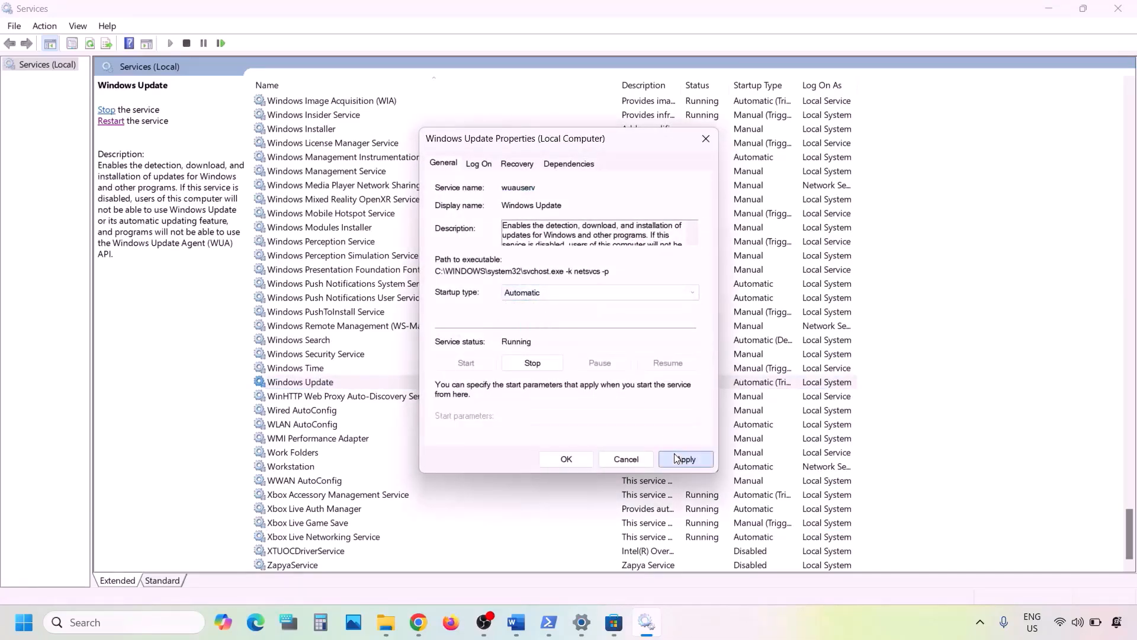
{"action": "left_click", "coordinate": [564, 460]}
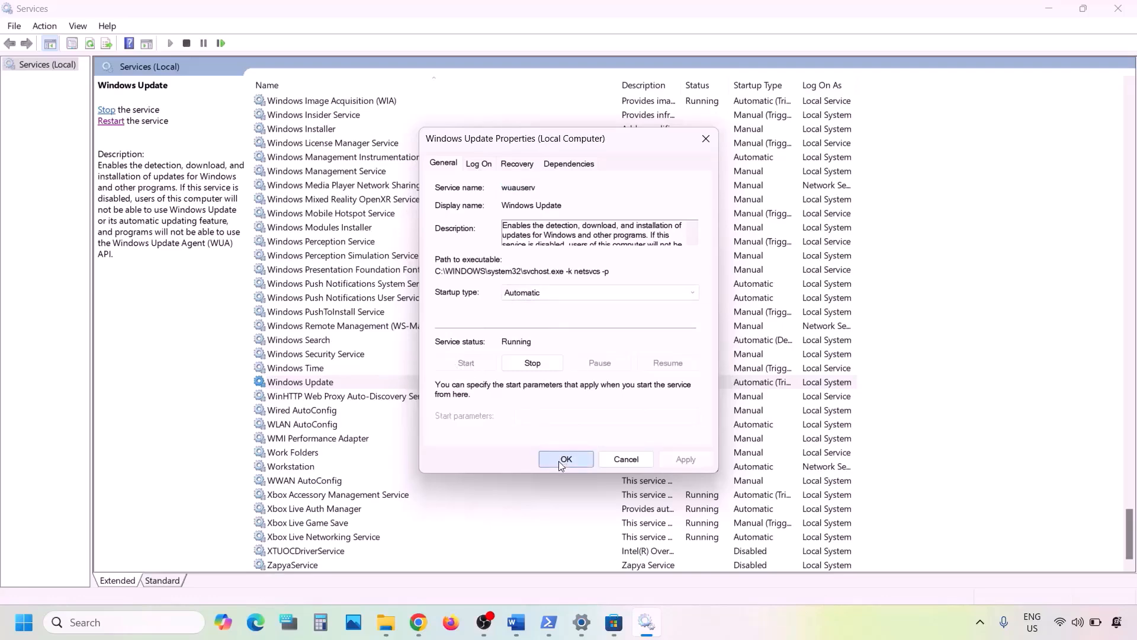
Find the Gaming Services entries in the services list and review the first one's properties
{"action": "left_click", "coordinate": [385, 321]}
{"action": "key", "text": "g"}
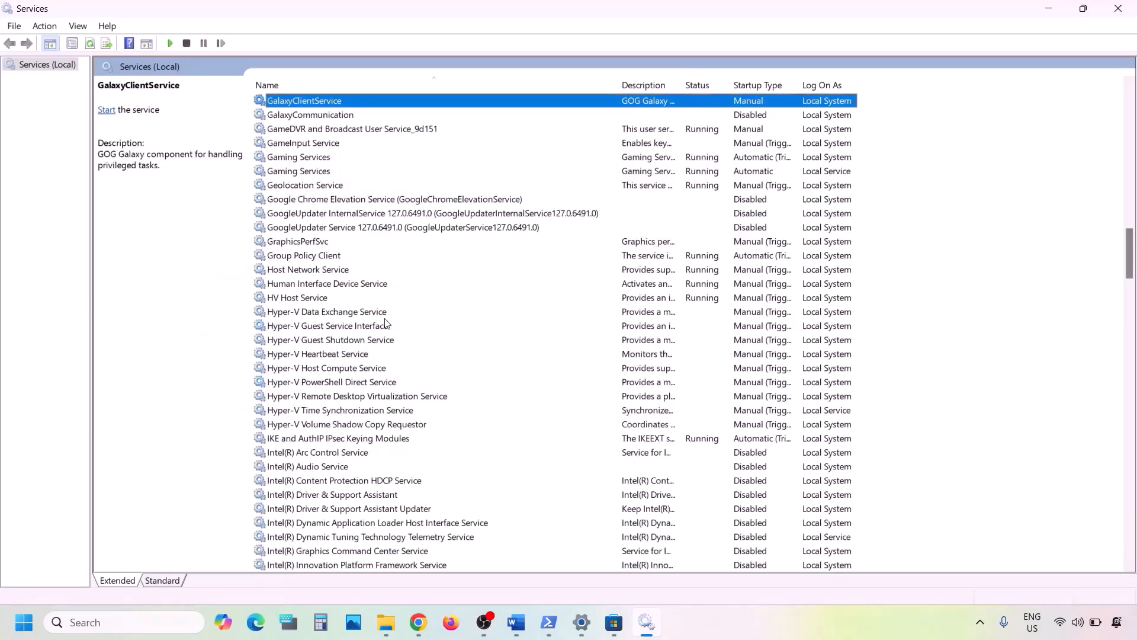
{"action": "scroll", "coordinate": [385, 323], "scroll_direction": "up", "scroll_amount": 1}
{"action": "left_click", "coordinate": [307, 201]}
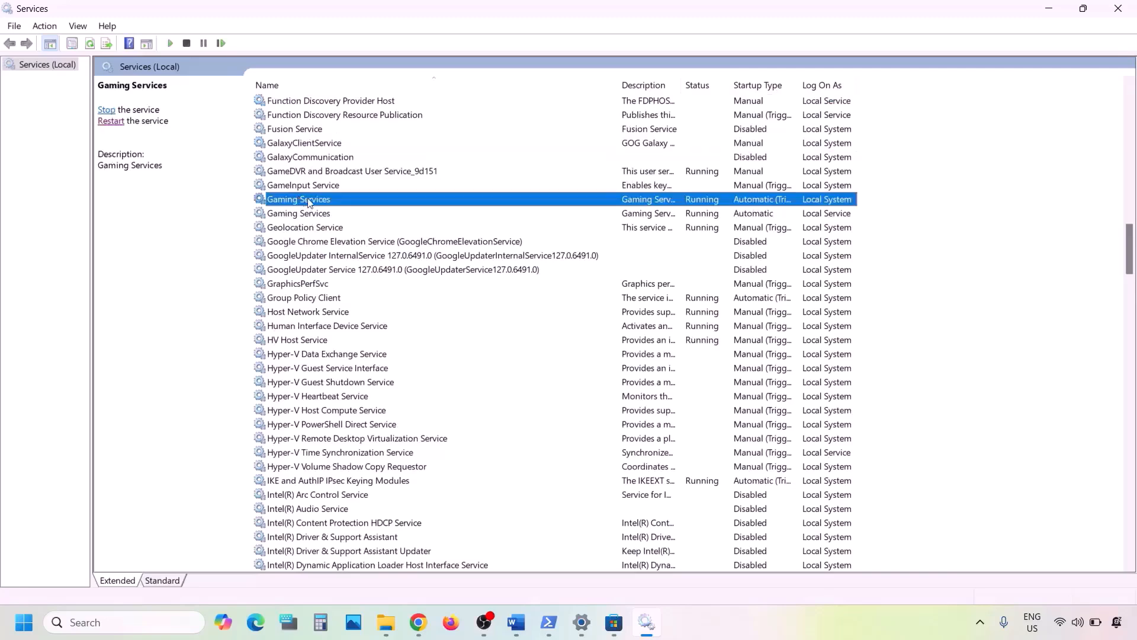
{"action": "left_click", "coordinate": [314, 213]}
{"action": "left_click", "coordinate": [314, 200]}
{"action": "double_click", "coordinate": [649, 199]}
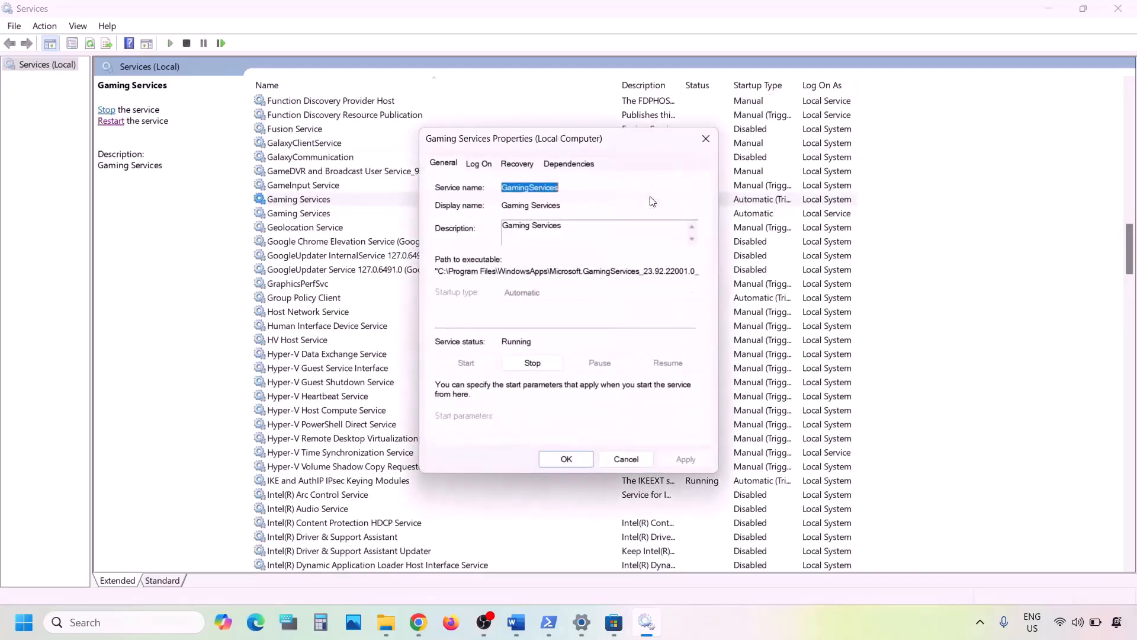
{"action": "left_click", "coordinate": [705, 139]}
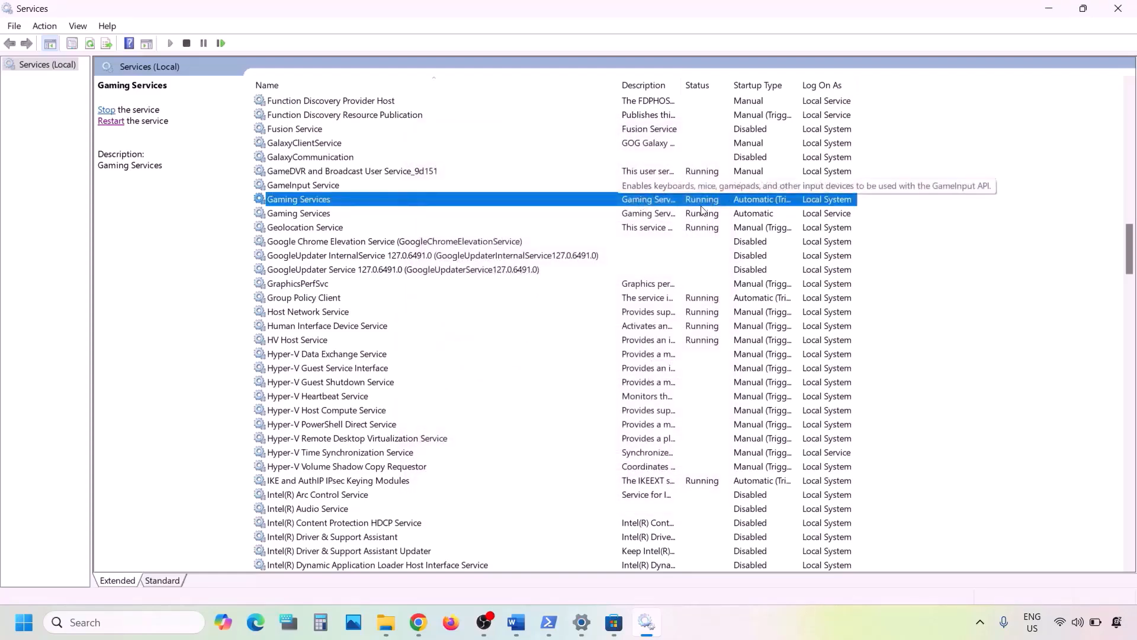
Restart both Gaming Services entries
{"action": "right_click", "coordinate": [671, 206]}
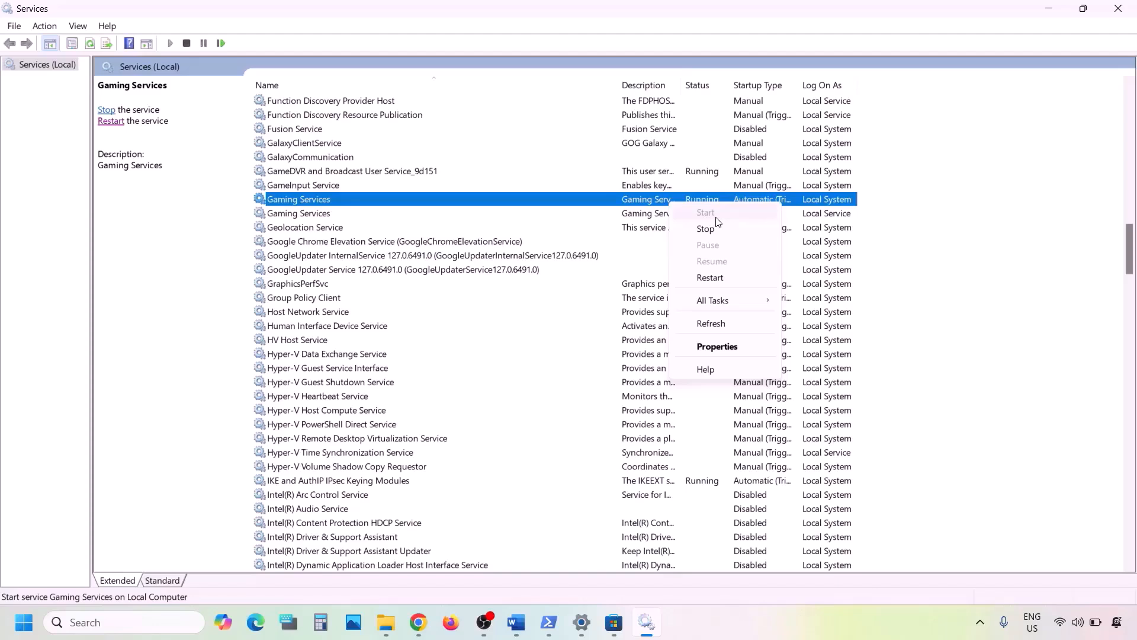
{"action": "left_click", "coordinate": [714, 278]}
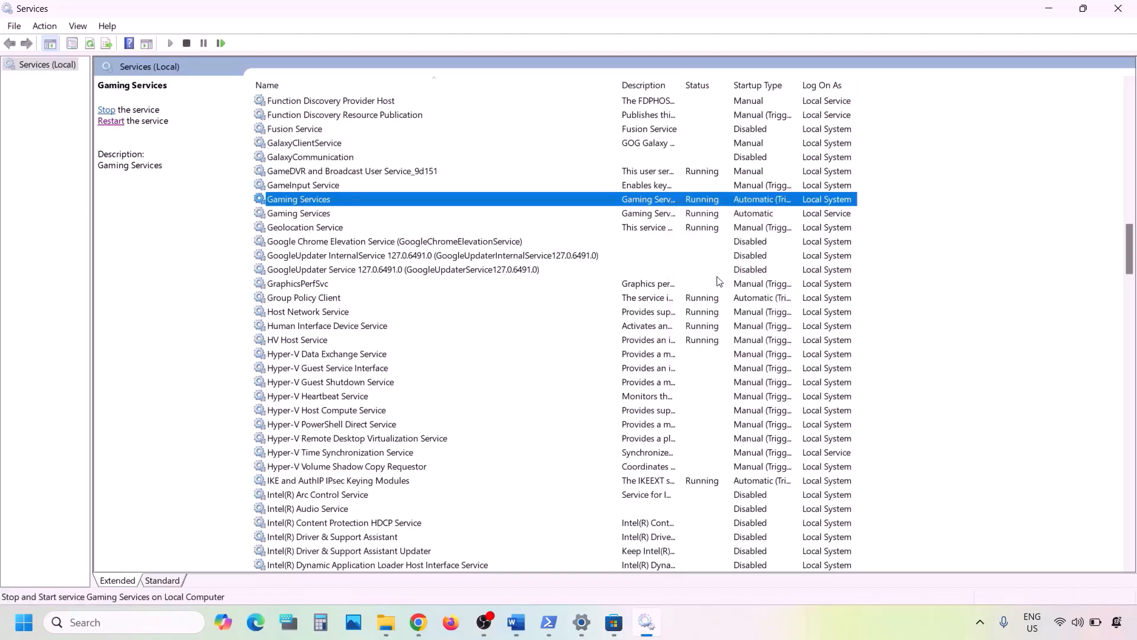
{"action": "left_click", "coordinate": [663, 215]}
{"action": "right_click", "coordinate": [662, 215]}
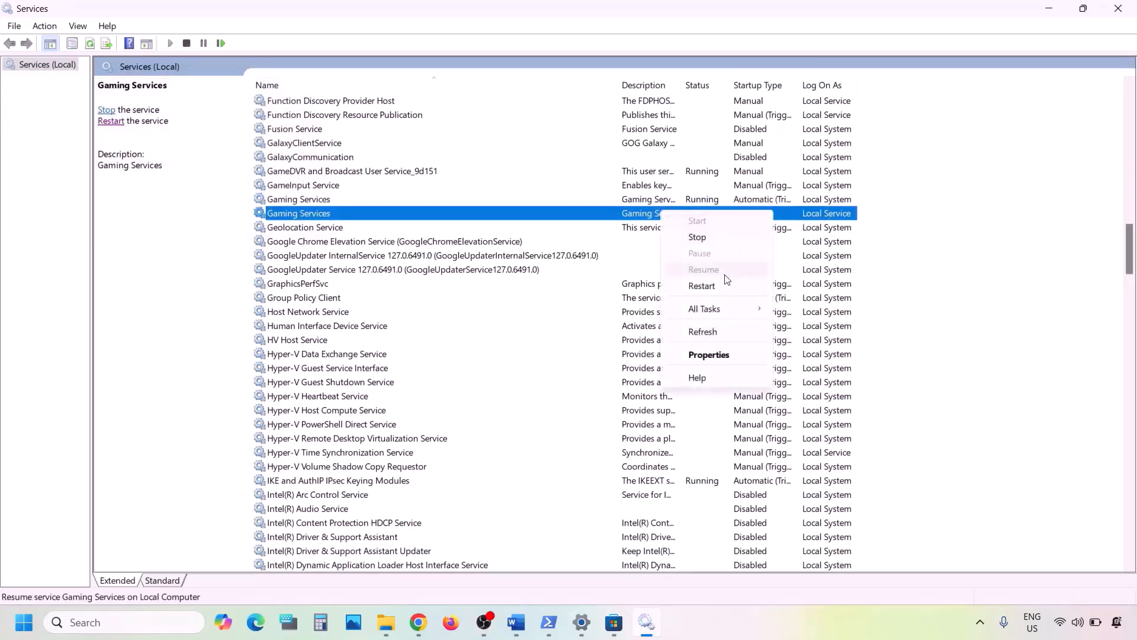
{"action": "left_click", "coordinate": [712, 286]}
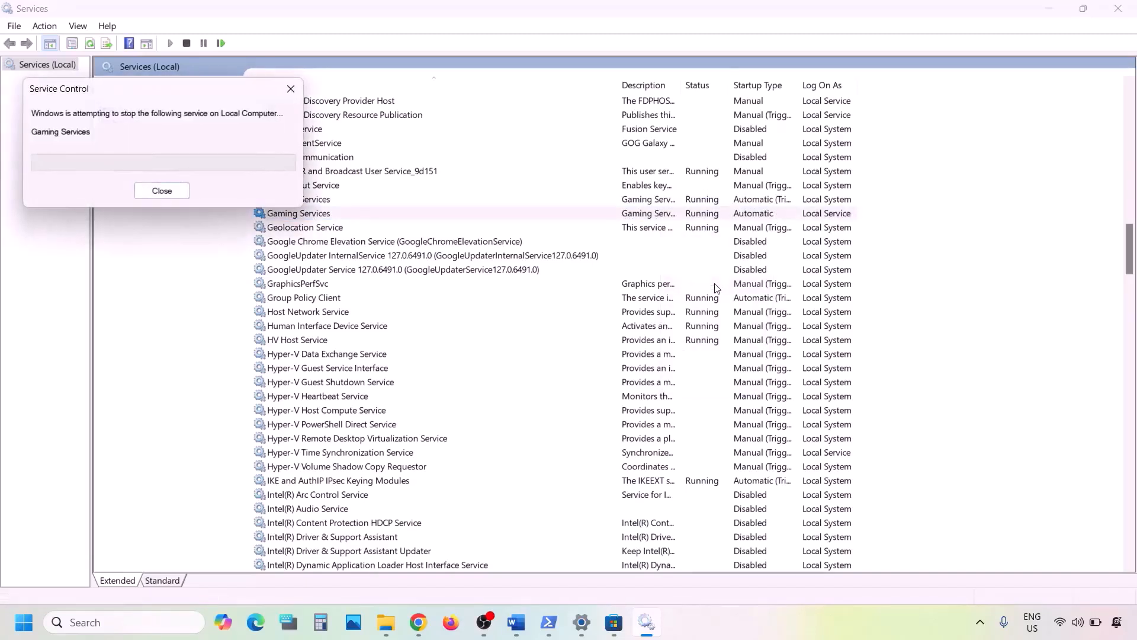
Stop both Gaming Services entries
{"action": "right_click", "coordinate": [662, 199]}
{"action": "left_click", "coordinate": [699, 225]}
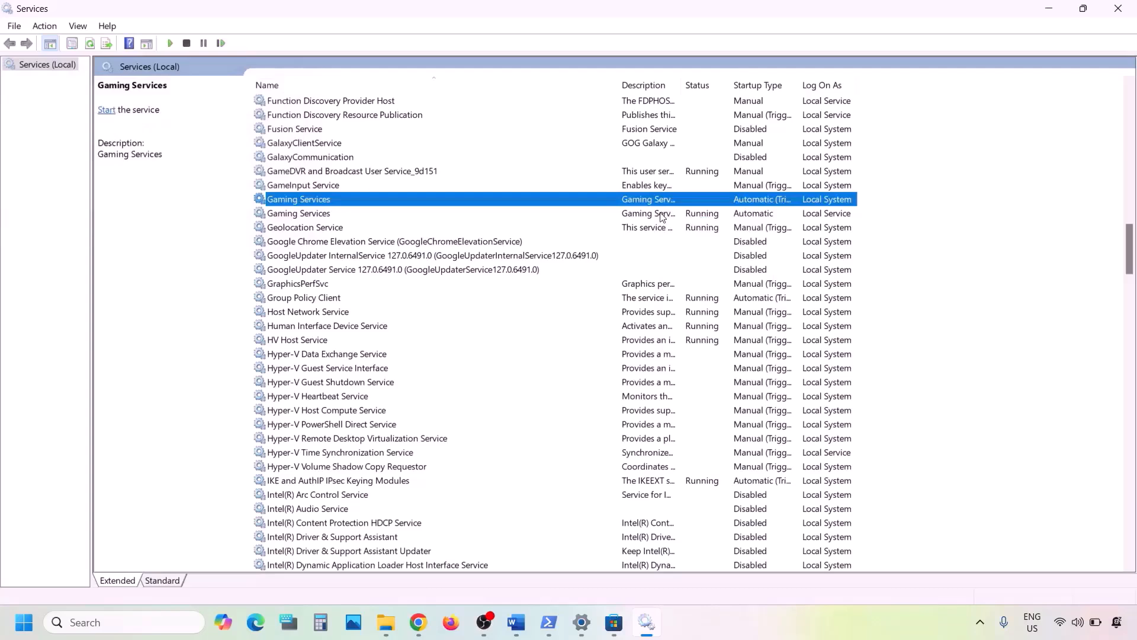
{"action": "right_click", "coordinate": [660, 213]}
{"action": "left_click", "coordinate": [704, 241]}
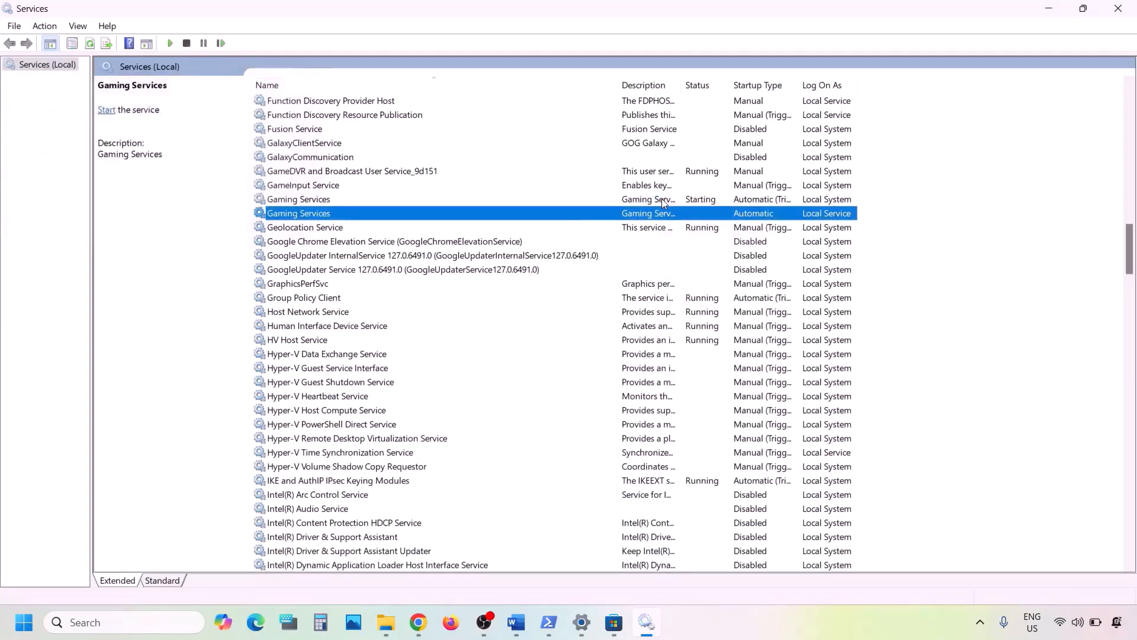
Restart the first Gaming Services entry and start the second one
{"action": "right_click", "coordinate": [663, 200]}
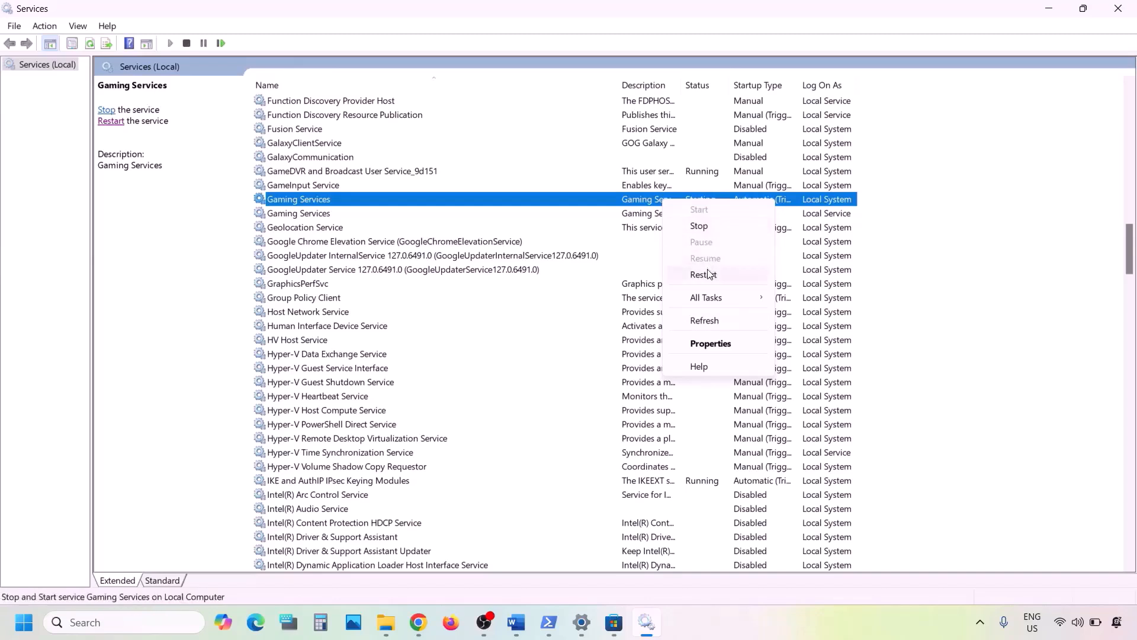
{"action": "left_click", "coordinate": [705, 274]}
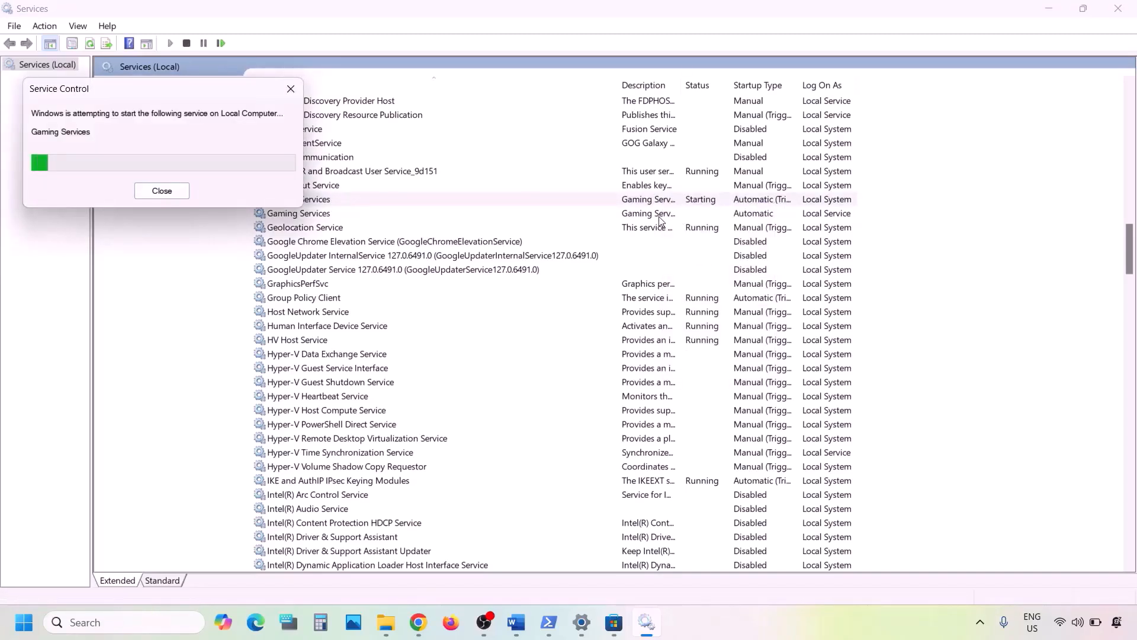
{"action": "left_click", "coordinate": [659, 215]}
{"action": "right_click", "coordinate": [659, 217]}
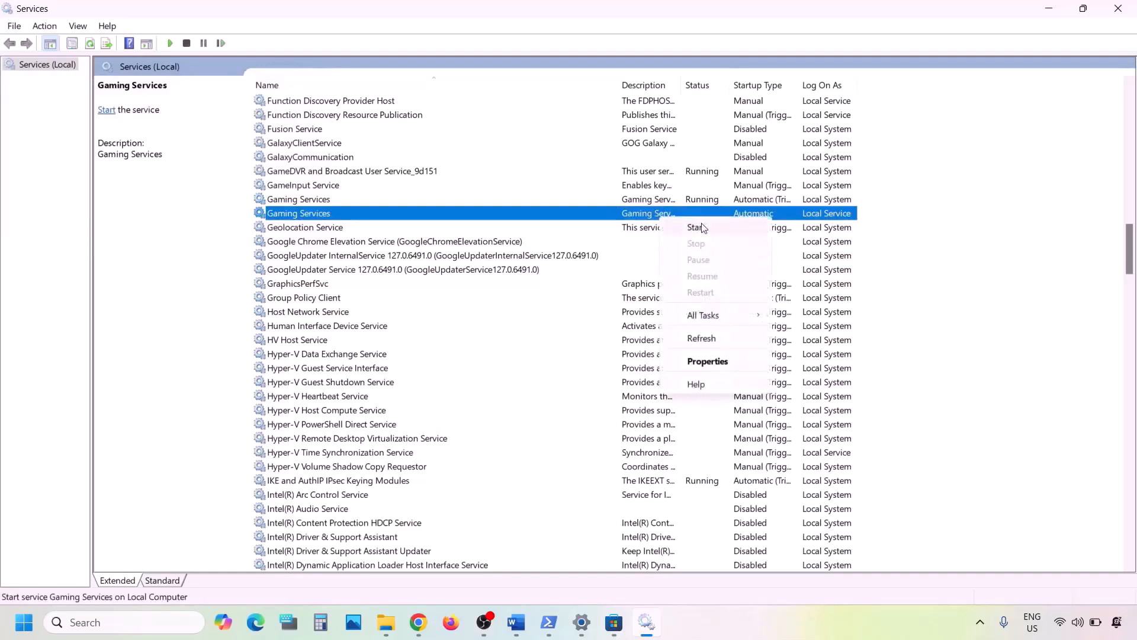
{"action": "left_click", "coordinate": [711, 229]}
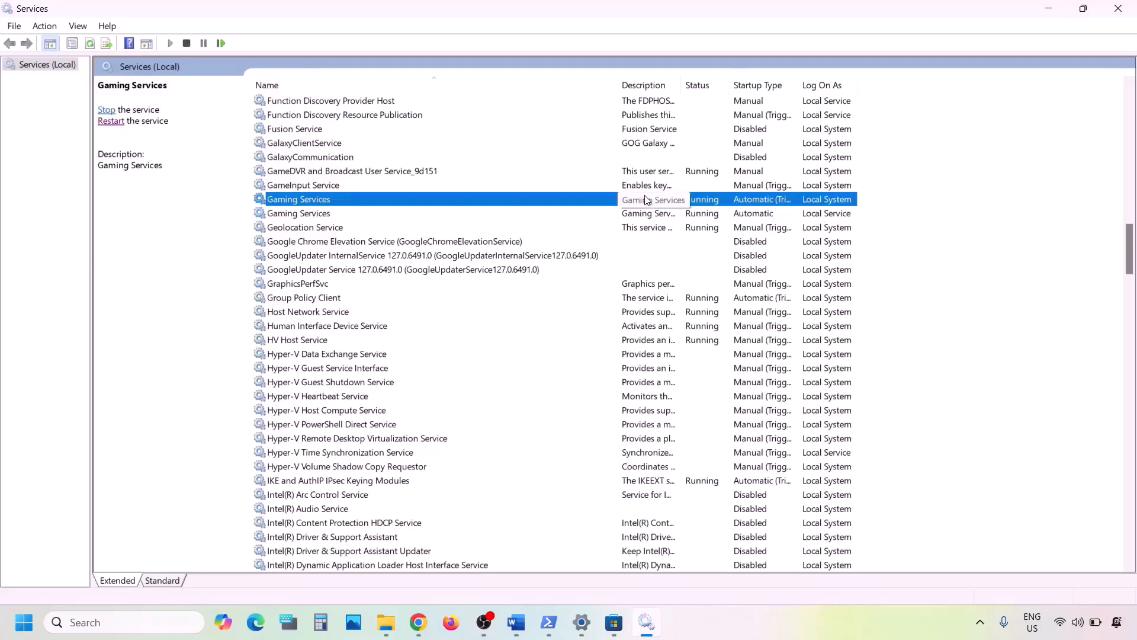
Set Microsoft Store Install Service's startup type to Automatic and apply the change
{"action": "key", "text": "m"}
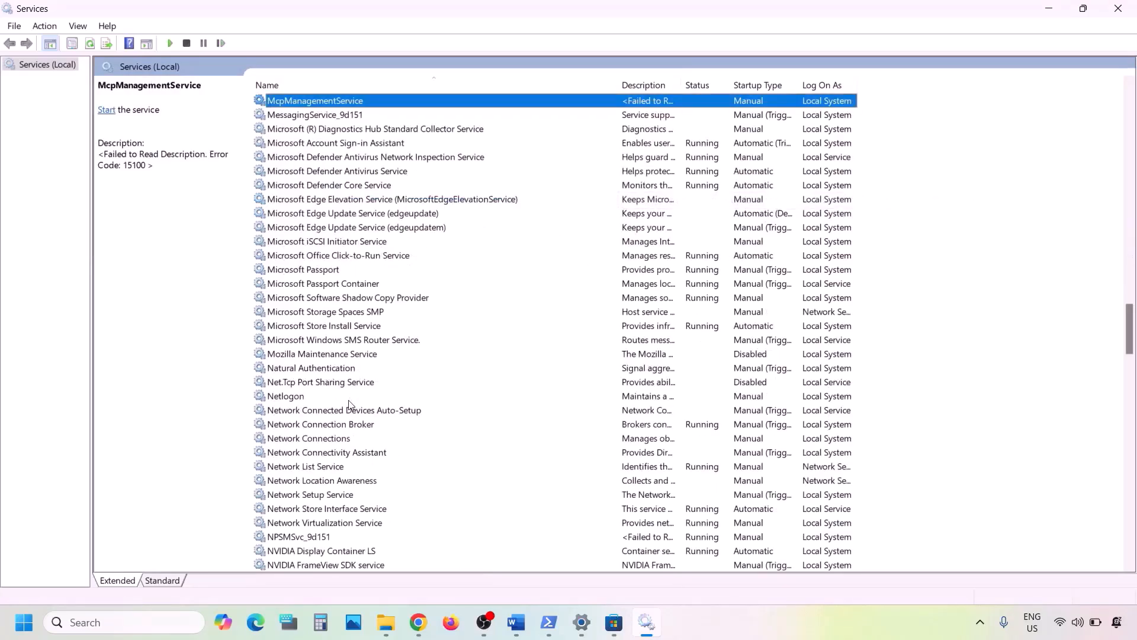
{"action": "left_click", "coordinate": [331, 327]}
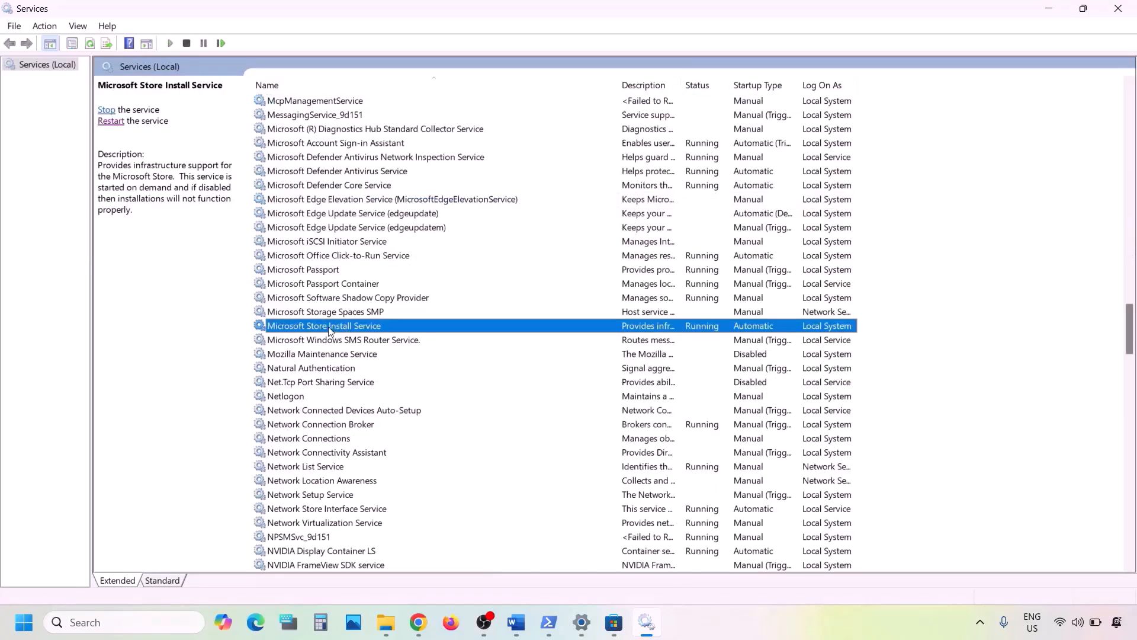
{"action": "double_click", "coordinate": [457, 332]}
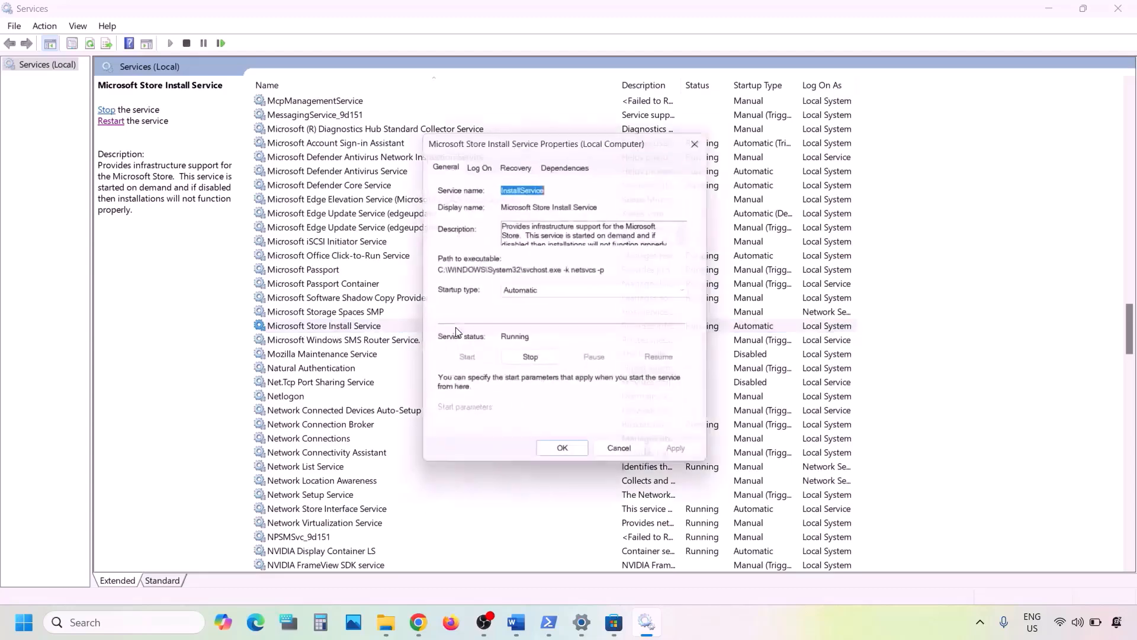
{"action": "left_click", "coordinate": [591, 291]}
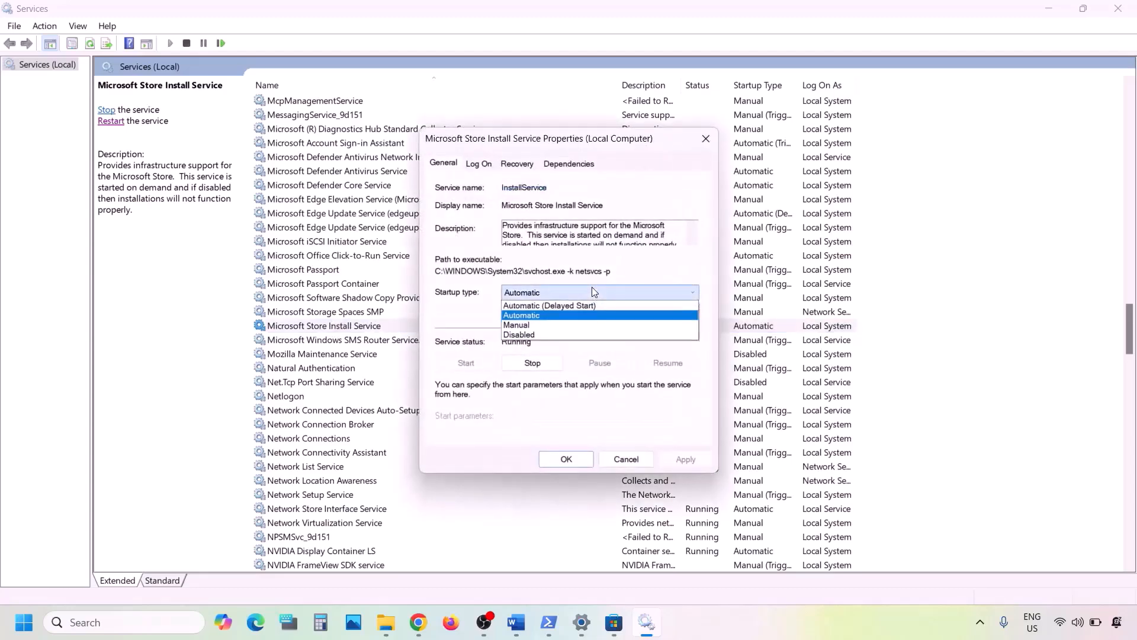
{"action": "left_click", "coordinate": [550, 316]}
{"action": "left_click", "coordinate": [675, 460]}
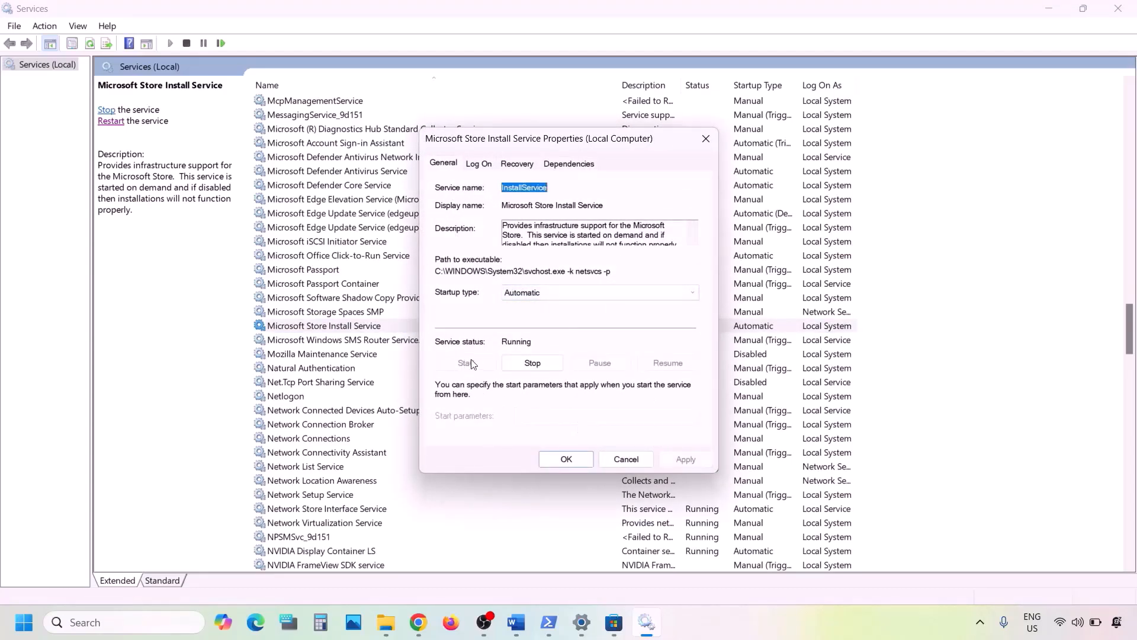
{"action": "left_click", "coordinate": [563, 459]}
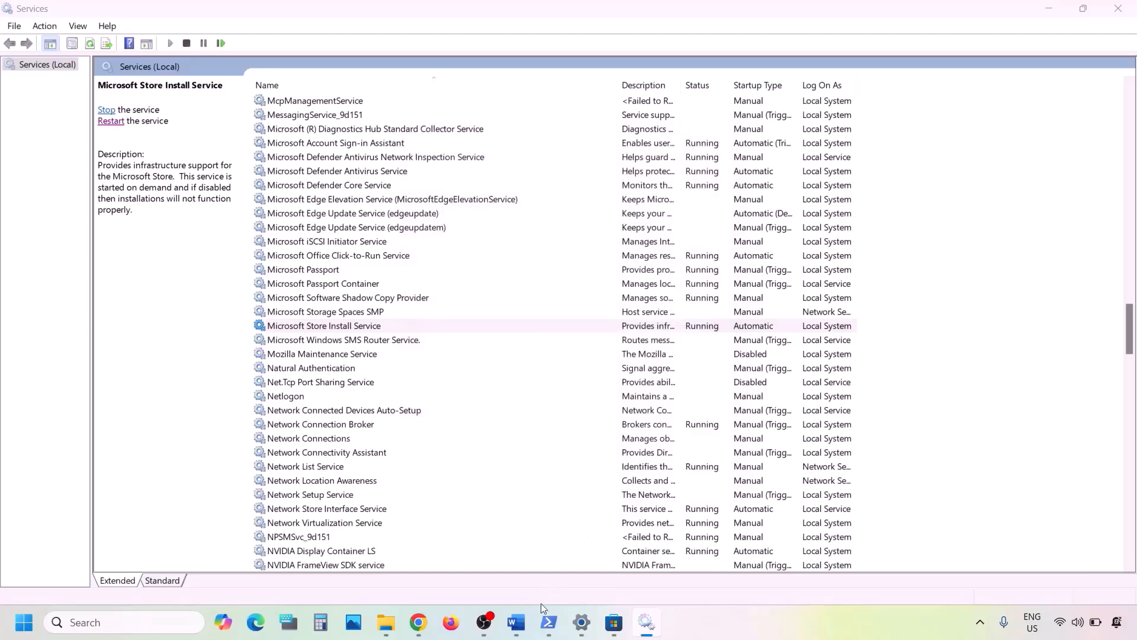
Switch to the Word notes and find the next step, Update Windows
{"action": "left_click", "coordinate": [516, 622]}
{"action": "scroll", "coordinate": [325, 489], "scroll_direction": "down", "scroll_amount": 8}
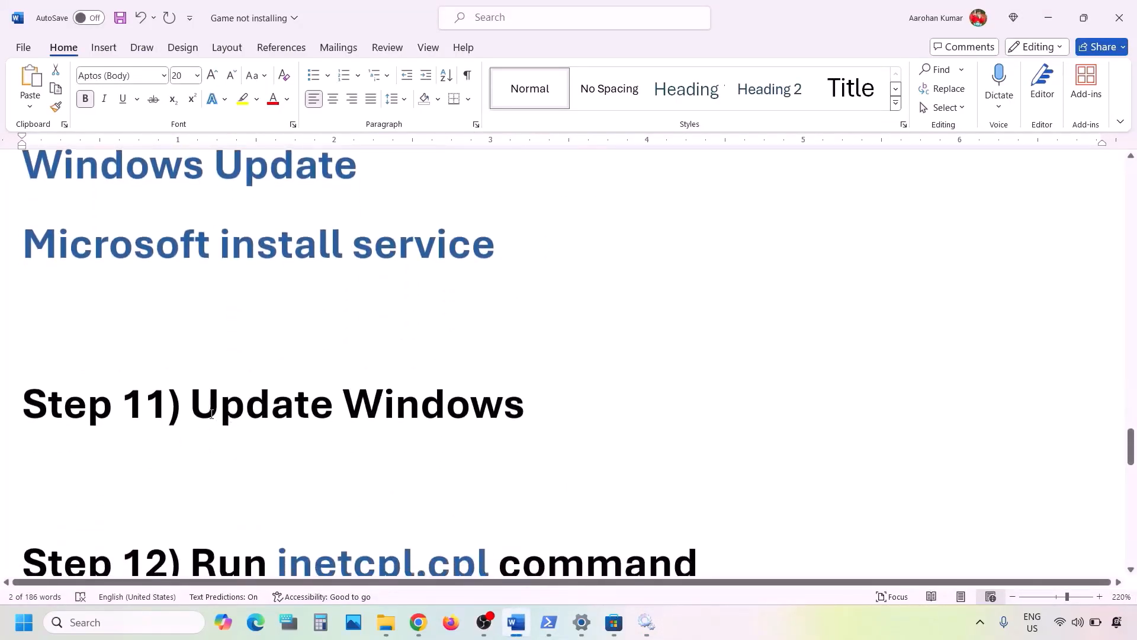
{"action": "left_click_drag", "start_coordinate": [191, 409], "coordinate": [529, 407]}
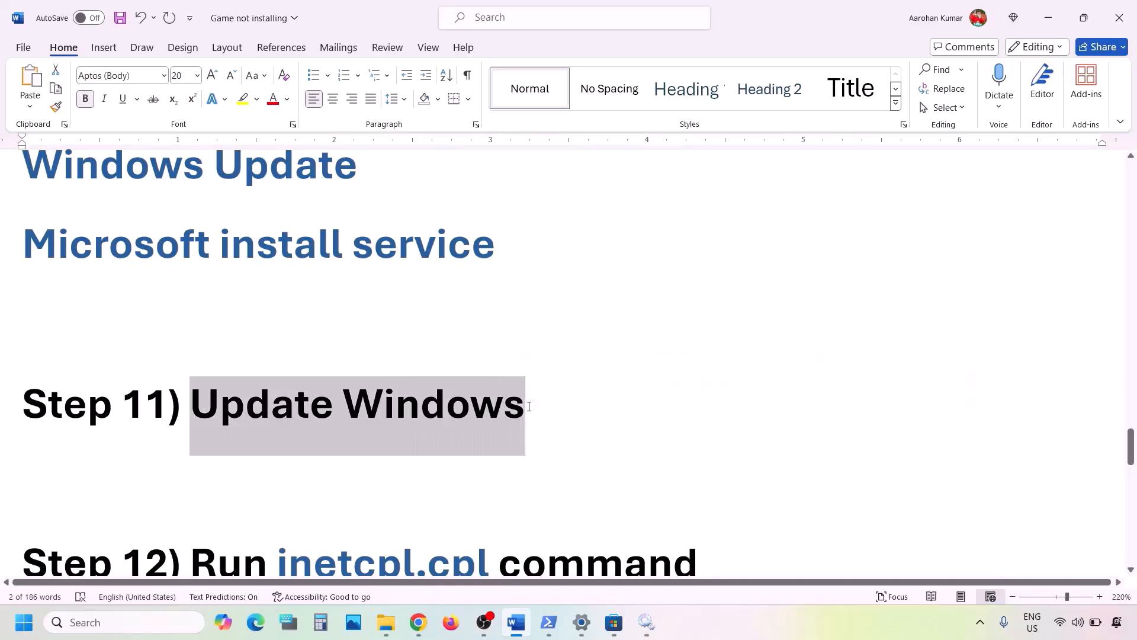
Switch to Settings and check for Windows updates
{"action": "key", "text": "alt+Tab"}
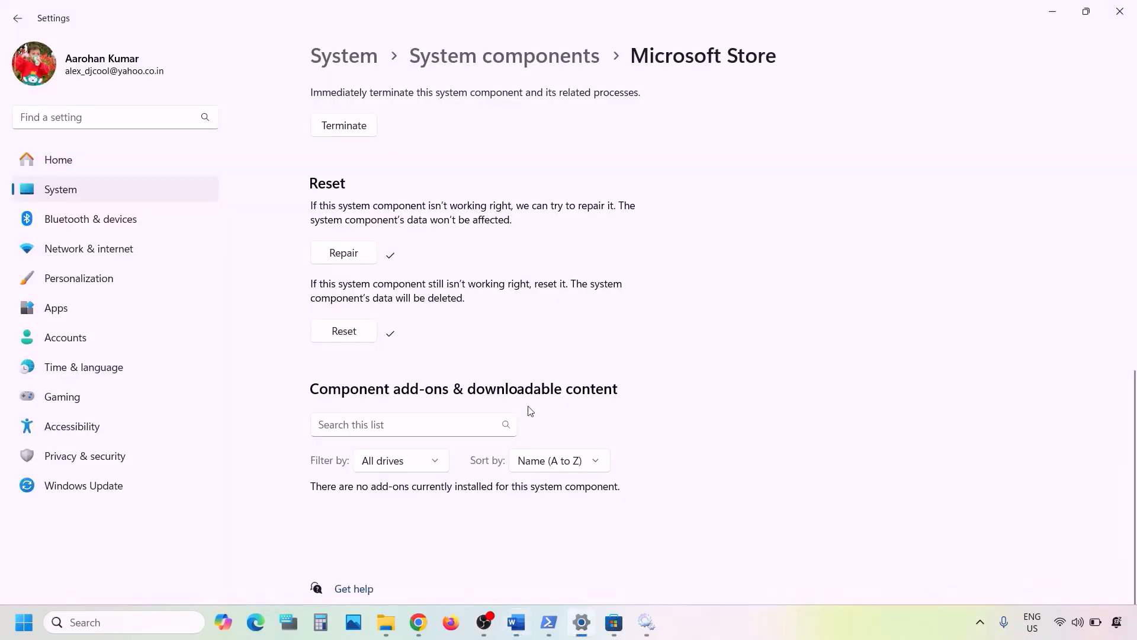
{"action": "left_click", "coordinate": [122, 482]}
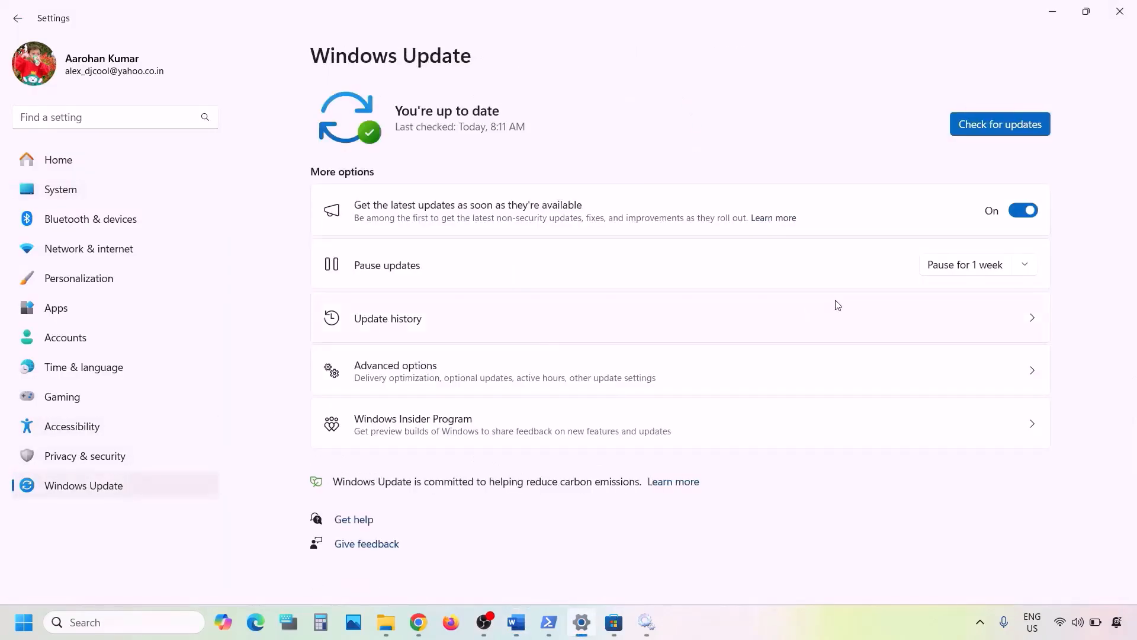
{"action": "left_click", "coordinate": [1025, 135]}
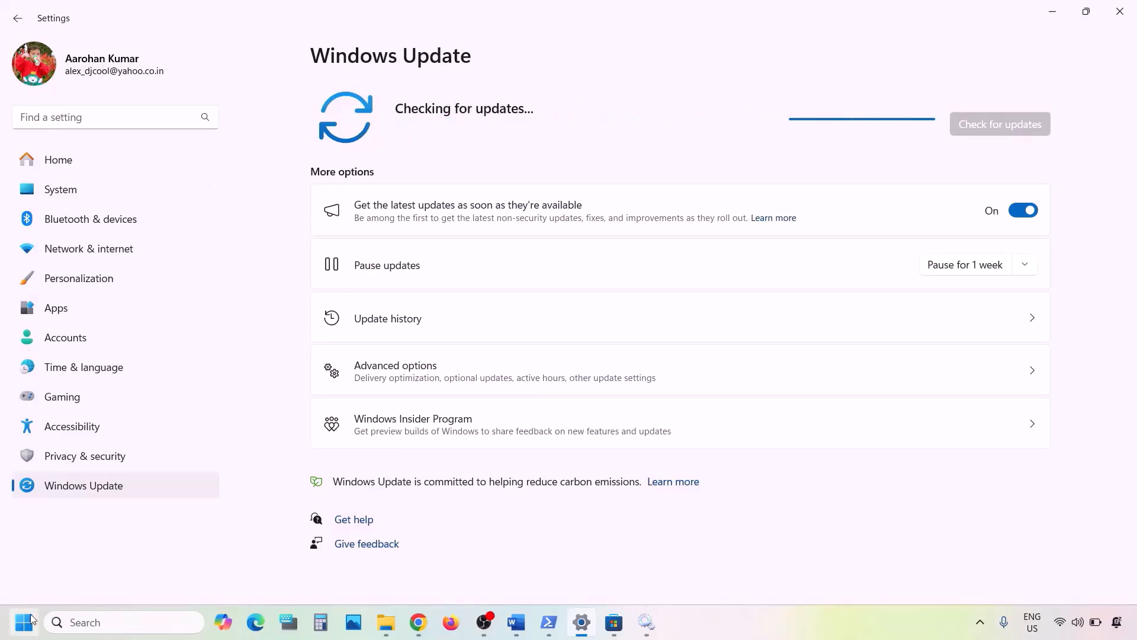
{"action": "key", "text": "super"}
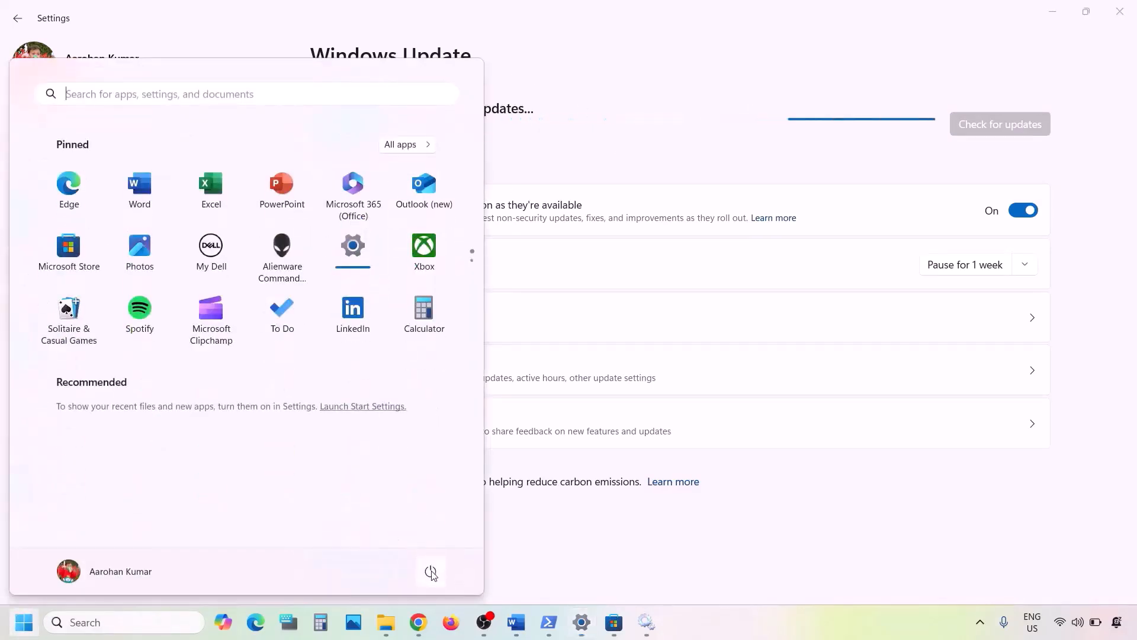
{"action": "left_click", "coordinate": [430, 570]}
{"action": "left_click", "coordinate": [687, 519]}
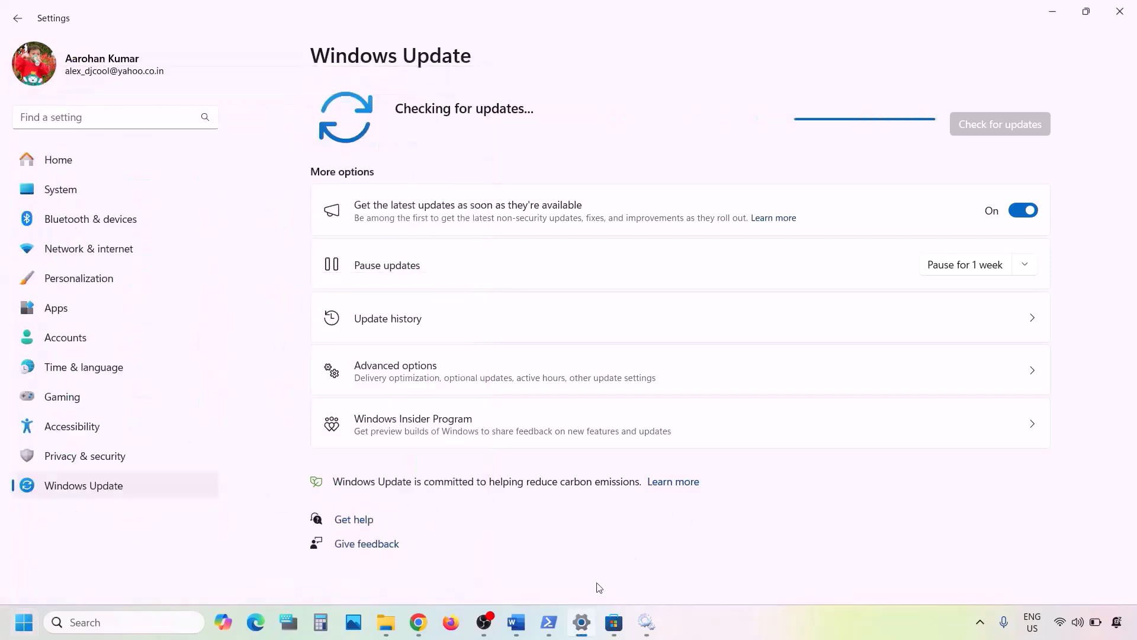
Copy the inetcpl.cpl command from the Word notes and run it through Windows search to open Internet Properties
{"action": "left_click", "coordinate": [516, 622]}
{"action": "scroll", "coordinate": [456, 436], "scroll_direction": "down", "scroll_amount": 3}
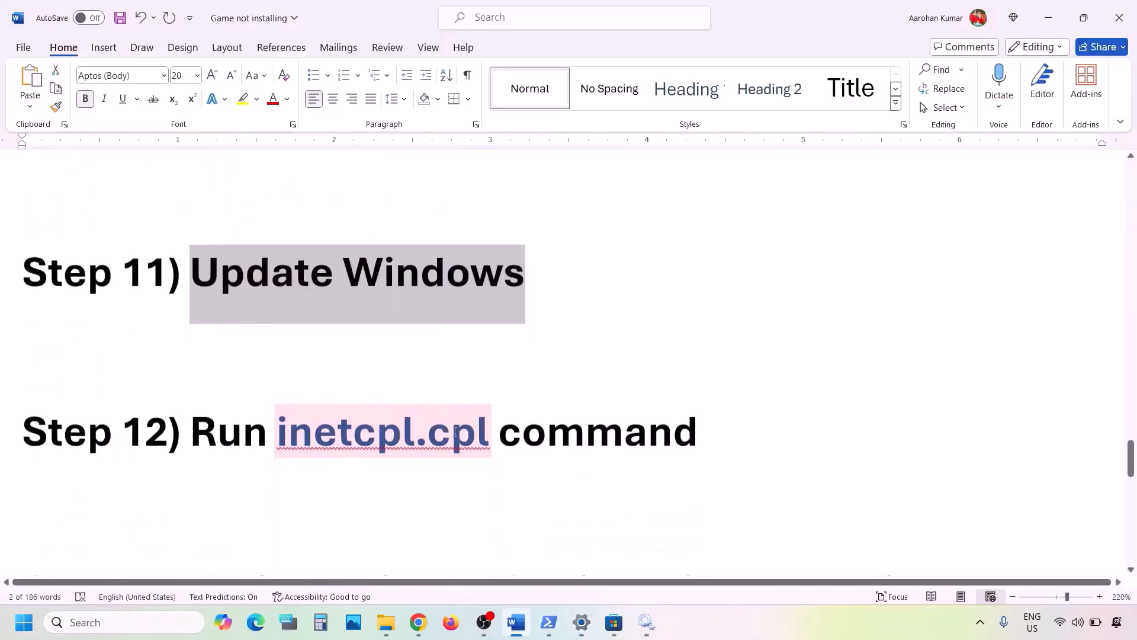
{"action": "left_click_drag", "start_coordinate": [495, 414], "coordinate": [301, 421]}
{"action": "key", "text": "ctrl+c"}
{"action": "left_click", "coordinate": [134, 624]}
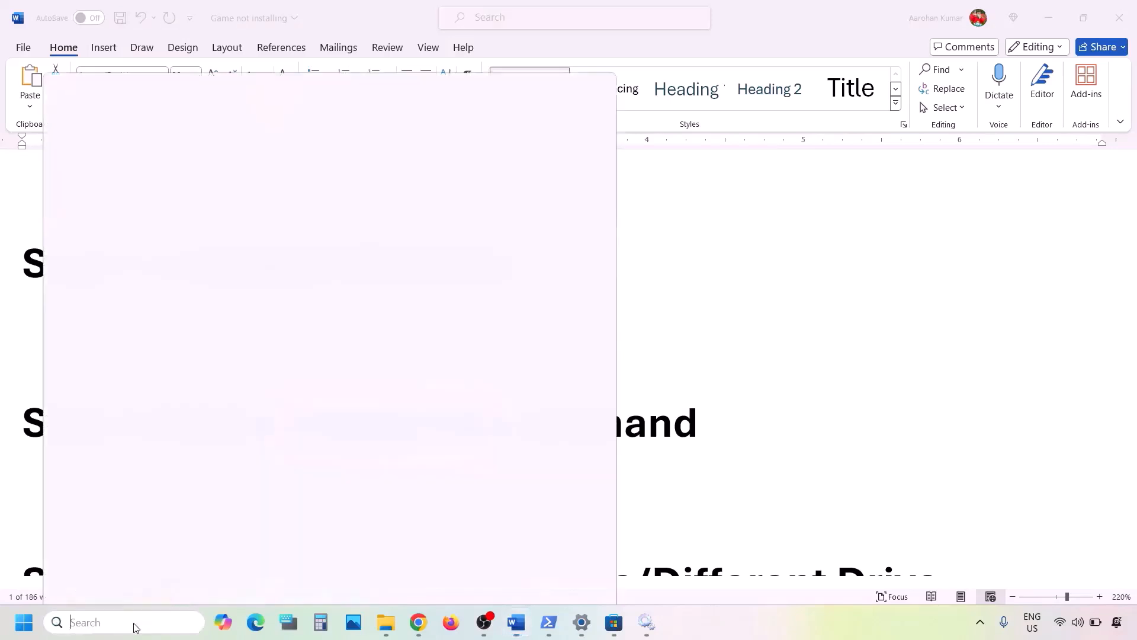
{"action": "key", "text": "ctrl+v"}
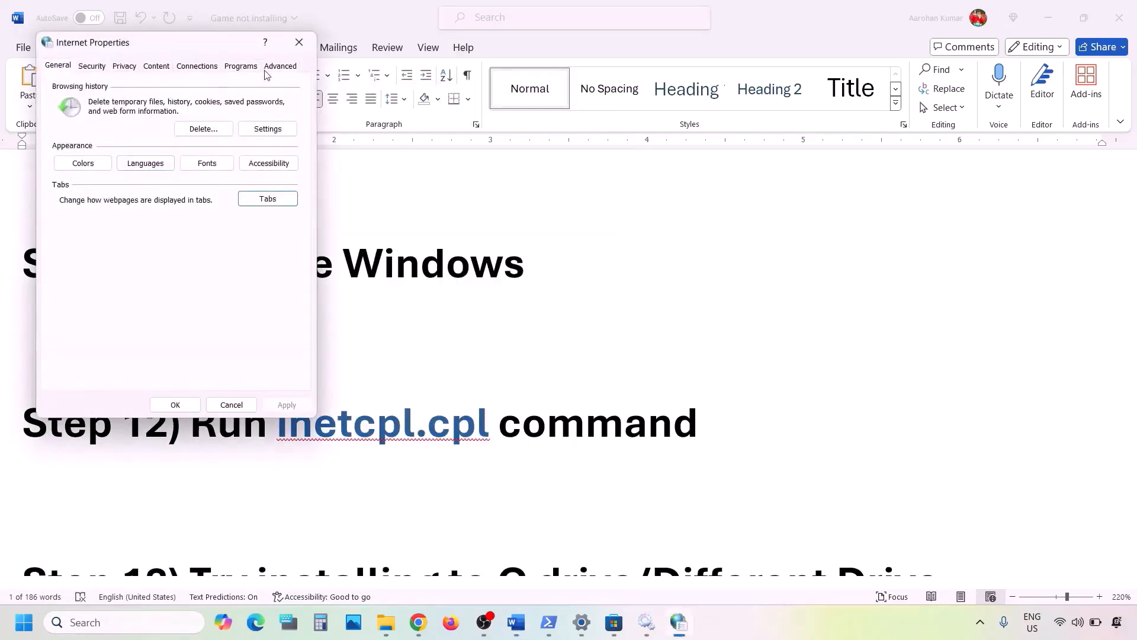
Enable Use TLS 1.3 in Internet Properties' advanced settings, apply the change and close the dialog
{"action": "left_click", "coordinate": [282, 67]}
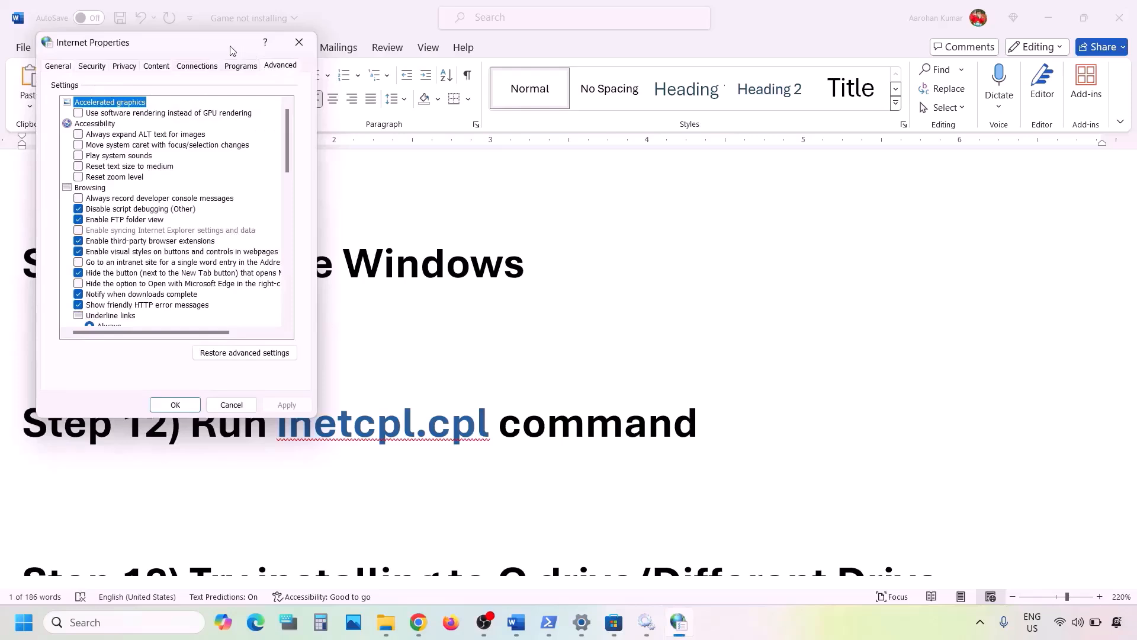
{"action": "left_click_drag", "start_coordinate": [231, 50], "coordinate": [537, 116]}
{"action": "left_click", "coordinate": [586, 134]}
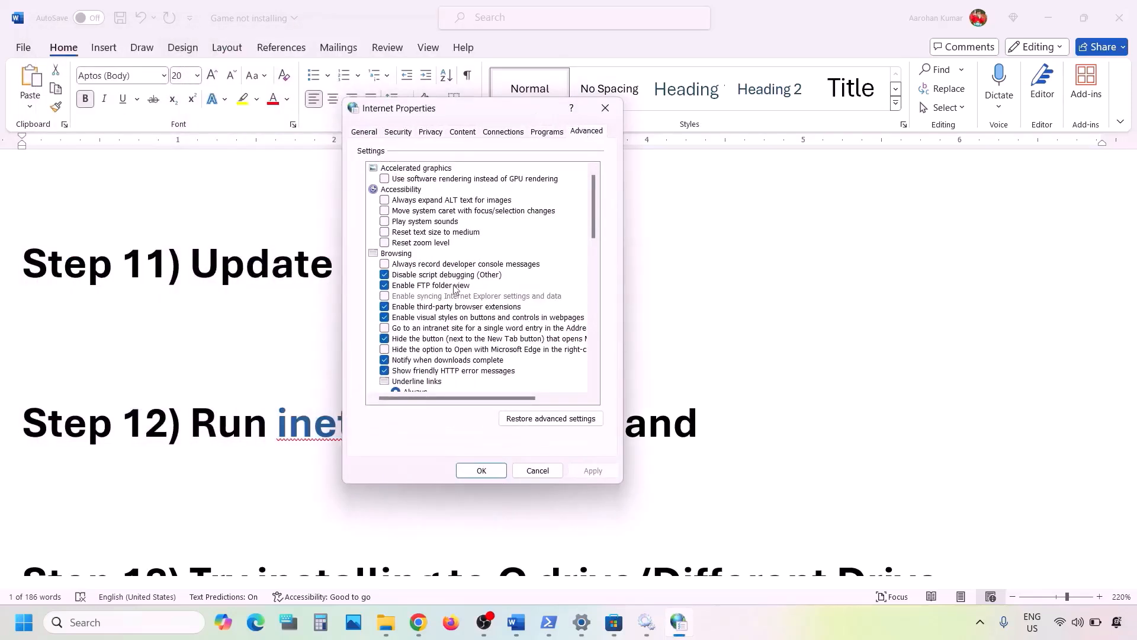
{"action": "scroll", "coordinate": [454, 289], "scroll_direction": "down", "scroll_amount": 15}
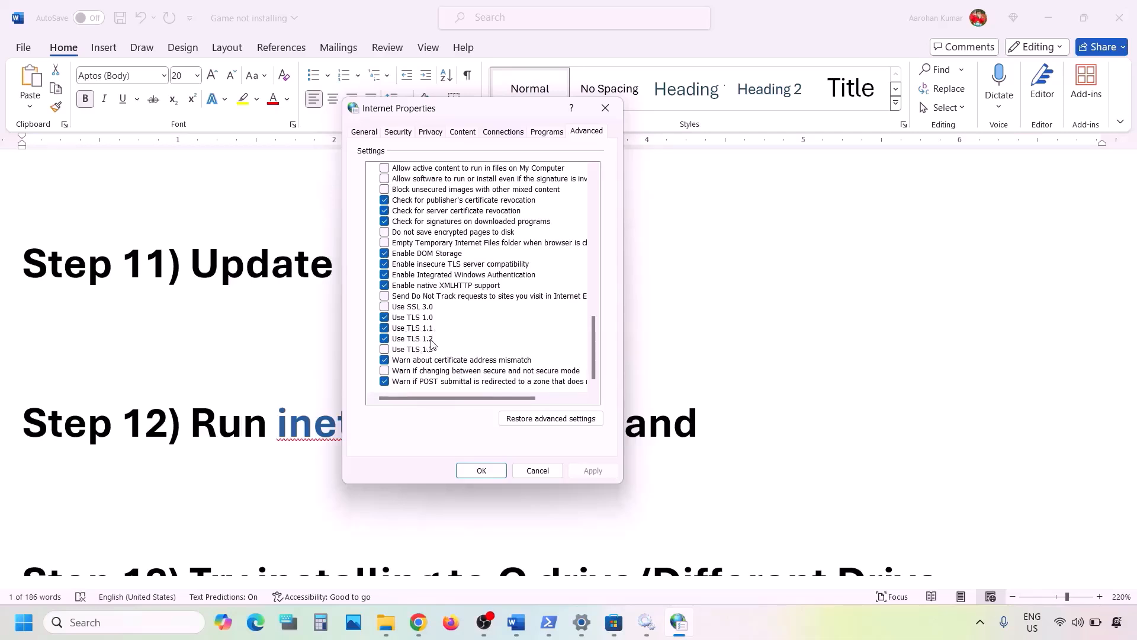
{"action": "left_click", "coordinate": [385, 350]}
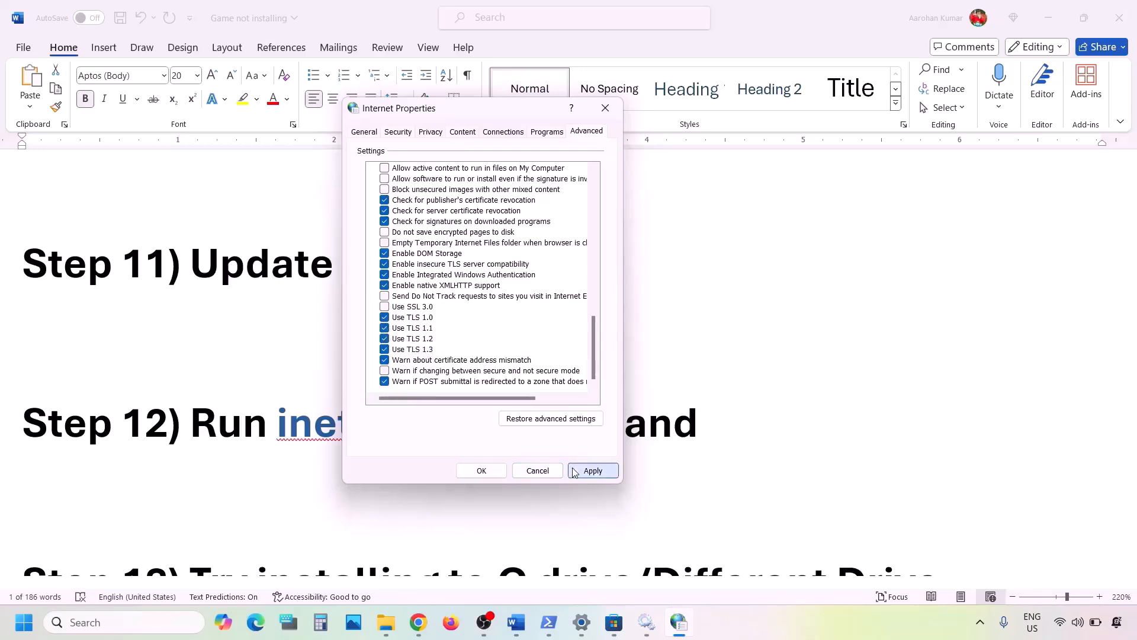
{"action": "left_click", "coordinate": [591, 471]}
{"action": "left_click", "coordinate": [474, 470]}
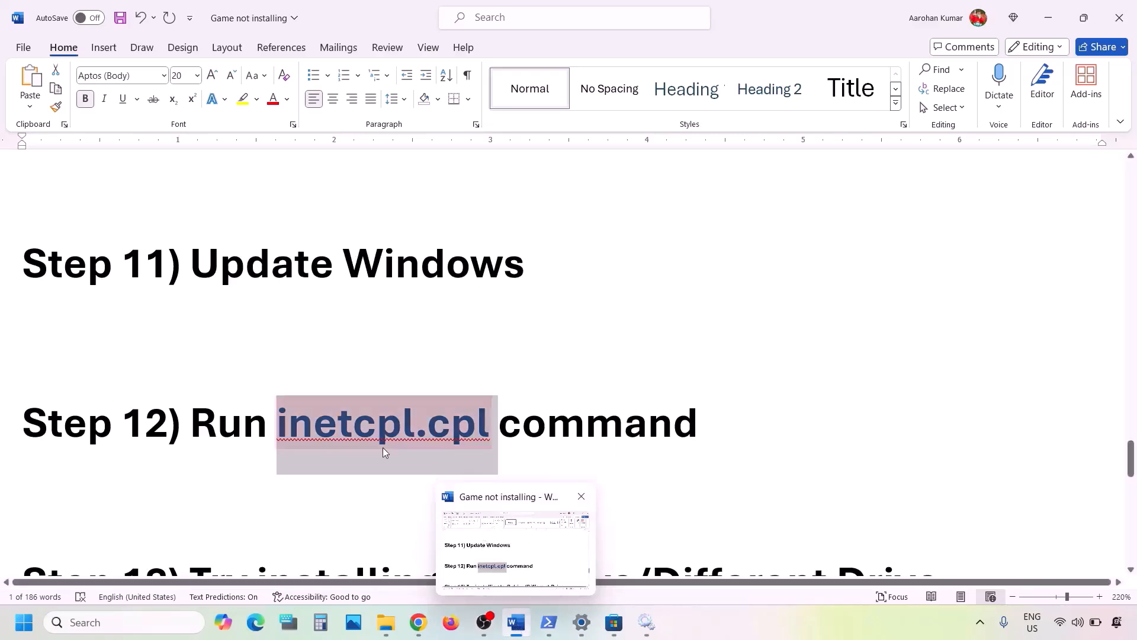
Find the next step in the Word notes, Try installing to C drive/Different Drive
{"action": "scroll", "coordinate": [384, 448], "scroll_direction": "down", "scroll_amount": 3}
{"action": "scroll", "coordinate": [383, 446], "scroll_direction": "up", "scroll_amount": 1}
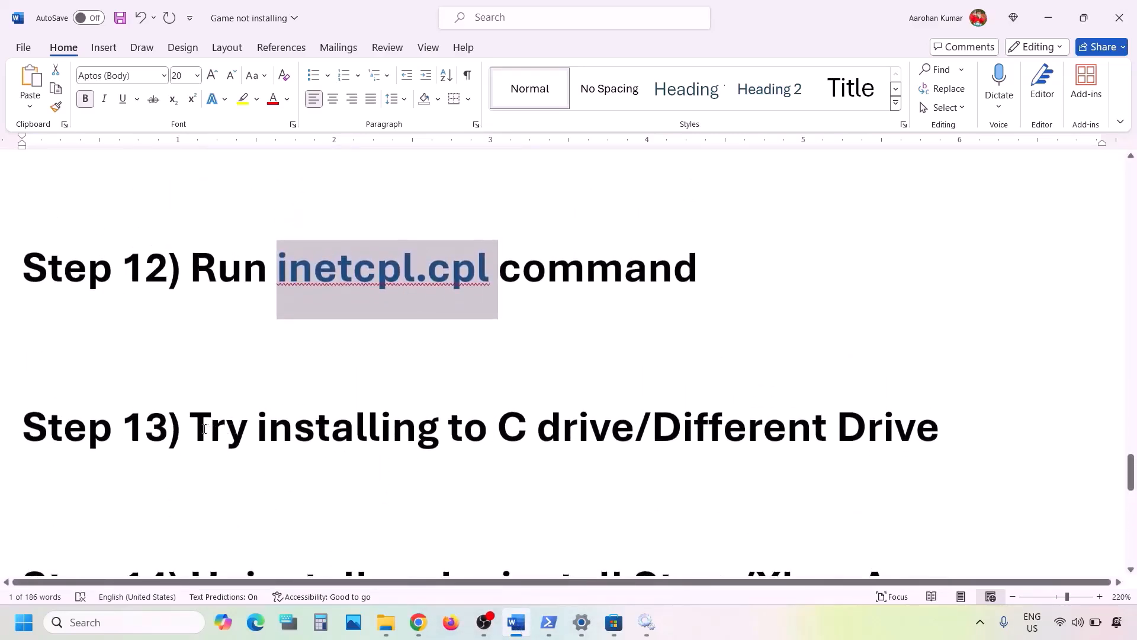
{"action": "left_click_drag", "start_coordinate": [200, 426], "coordinate": [769, 435]}
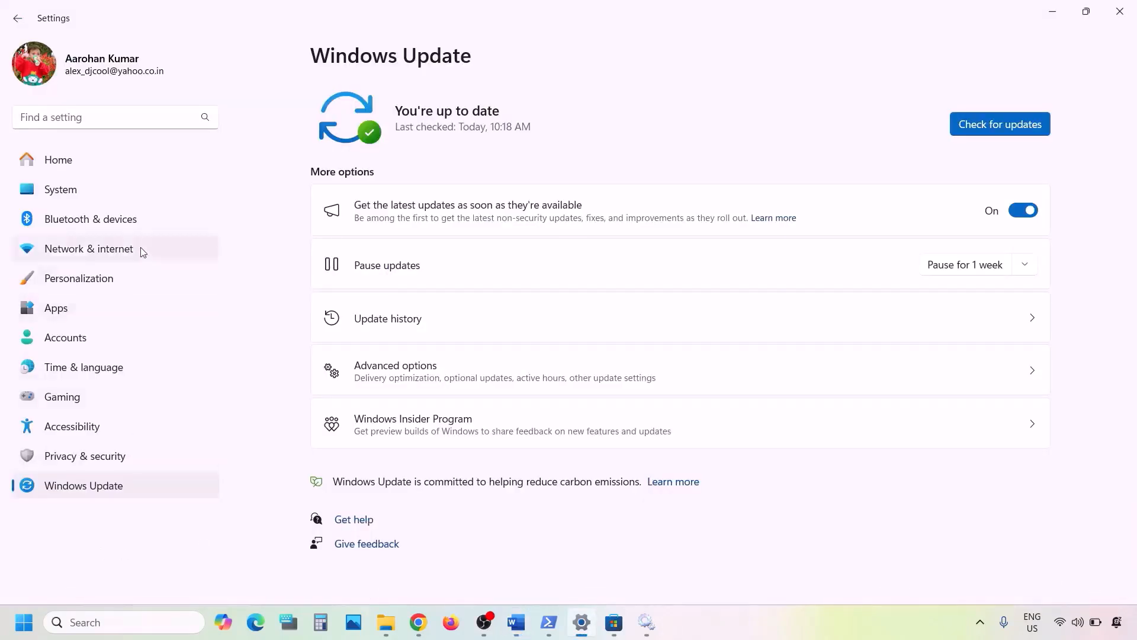
Open Storage's Where new content is saved settings, check the drive choices for new apps, and minimize Settings
{"action": "left_click", "coordinate": [62, 181]}
{"action": "scroll", "coordinate": [495, 323], "scroll_direction": "down", "scroll_amount": 2}
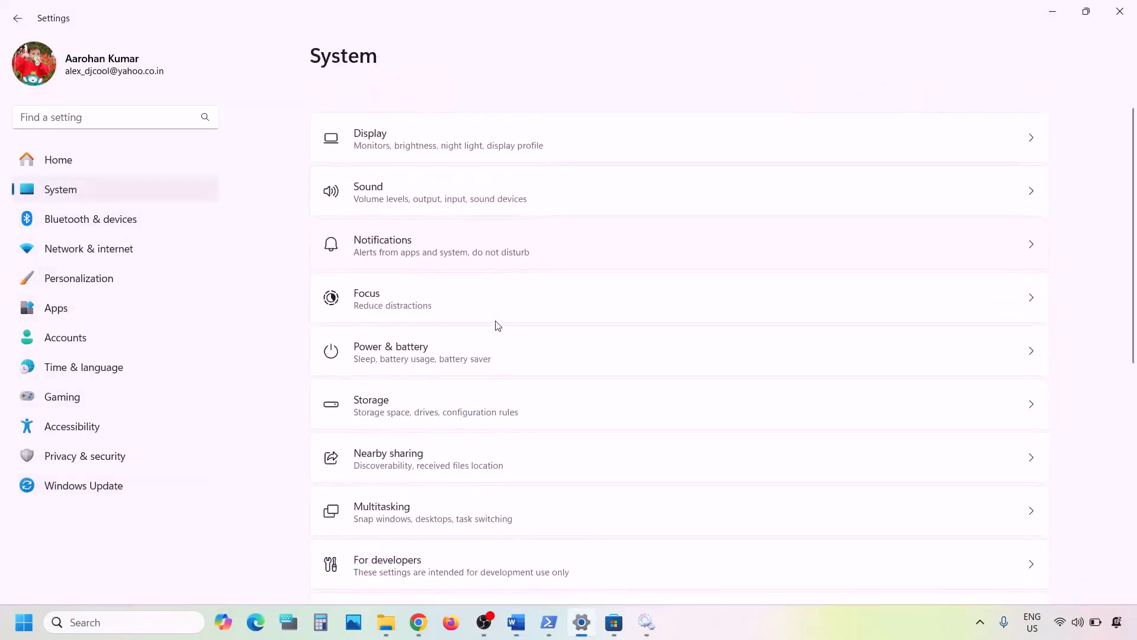
{"action": "left_click", "coordinate": [391, 396]}
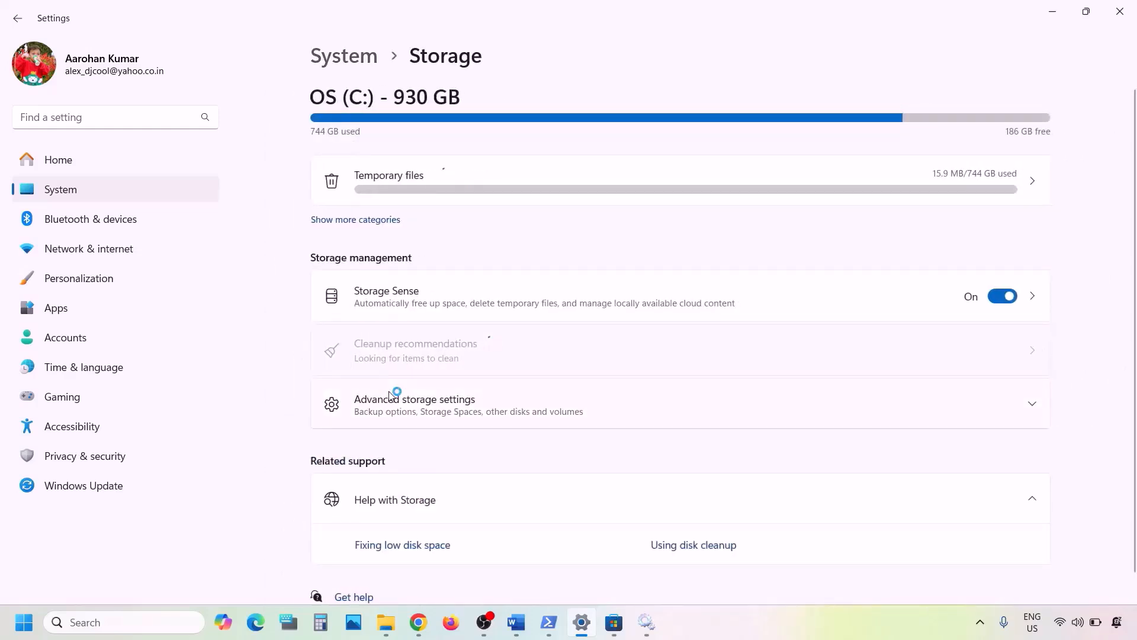
{"action": "scroll", "coordinate": [392, 394], "scroll_direction": "down", "scroll_amount": 1}
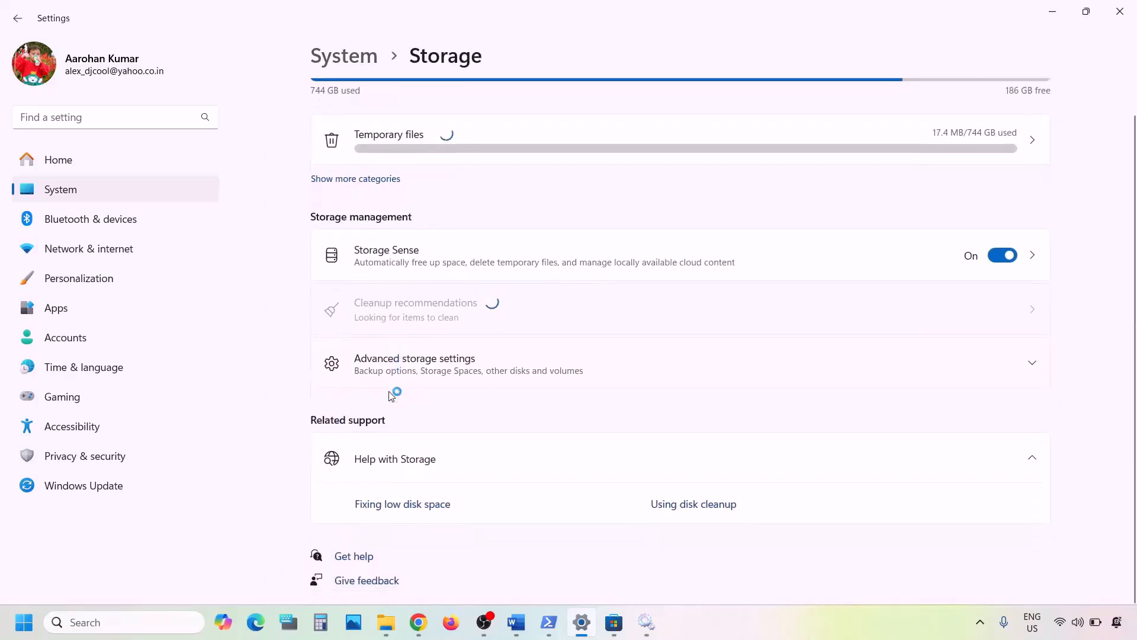
{"action": "left_click", "coordinate": [424, 369]}
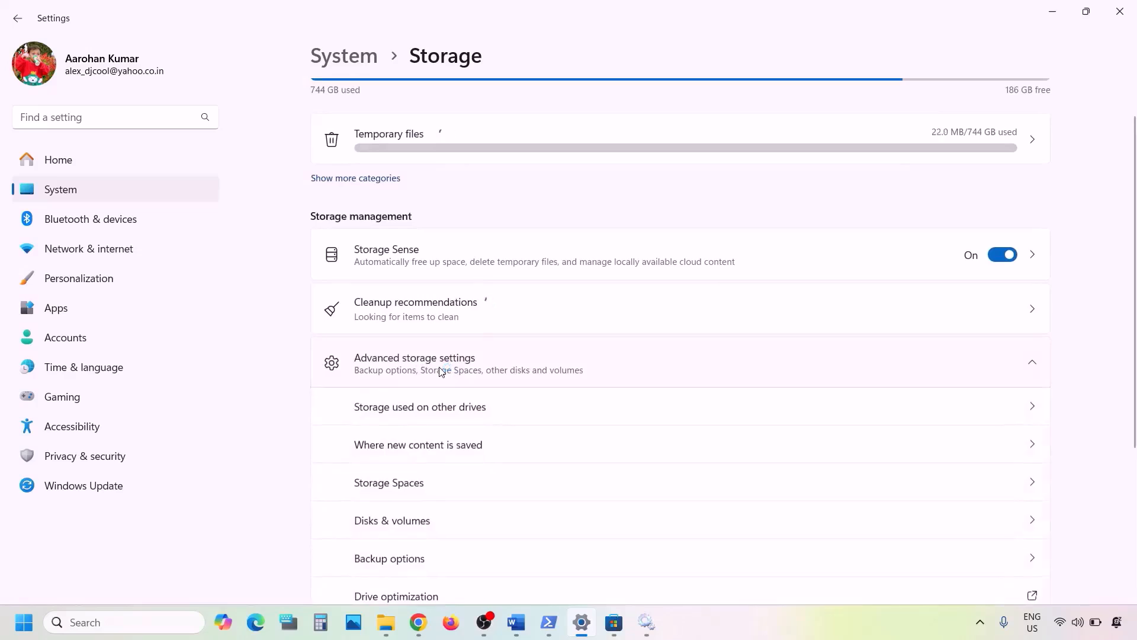
{"action": "scroll", "coordinate": [439, 372], "scroll_direction": "down", "scroll_amount": 1}
{"action": "scroll", "coordinate": [440, 371], "scroll_direction": "down", "scroll_amount": 1}
{"action": "scroll", "coordinate": [457, 336], "scroll_direction": "down", "scroll_amount": 1}
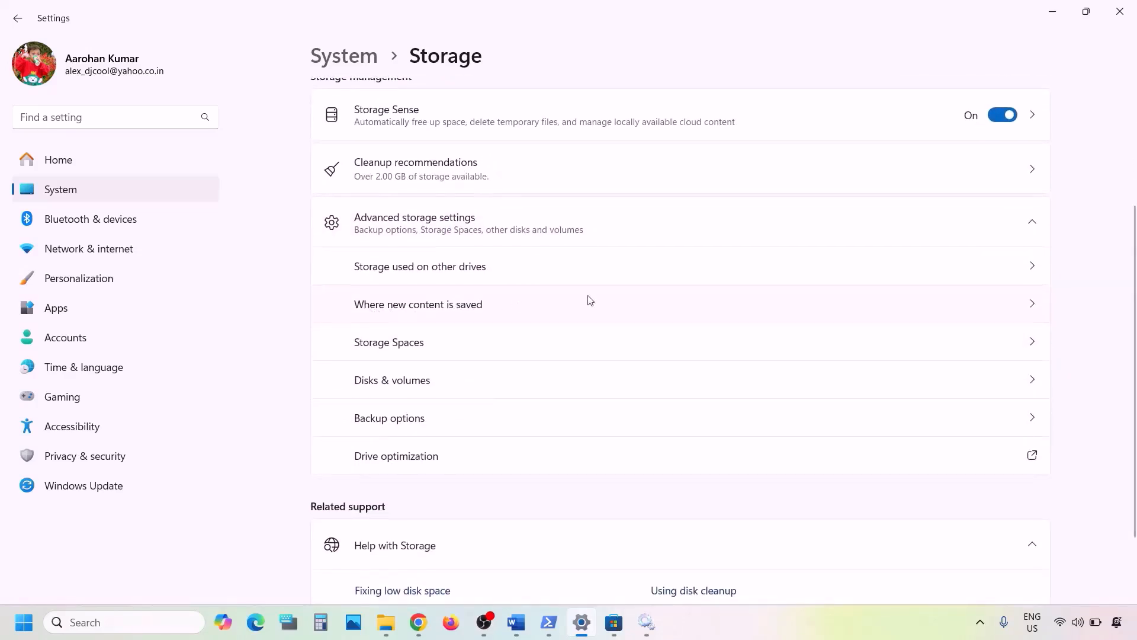
{"action": "scroll", "coordinate": [812, 373], "scroll_direction": "up", "scroll_amount": 4}
{"action": "scroll", "coordinate": [744, 386], "scroll_direction": "down", "scroll_amount": 2}
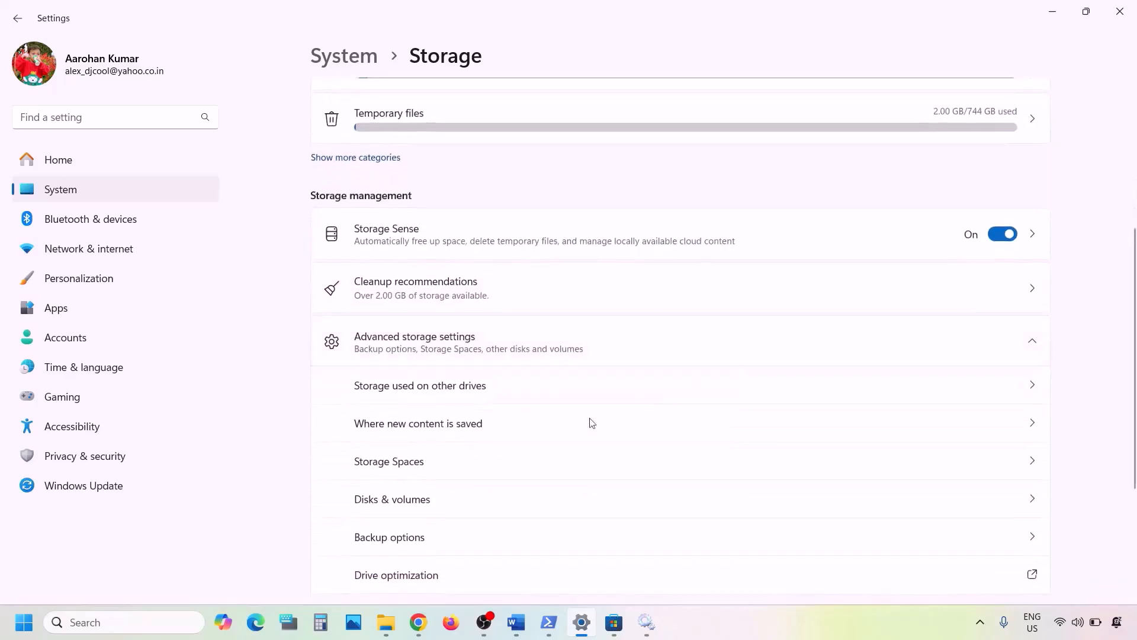
{"action": "left_click", "coordinate": [502, 431]}
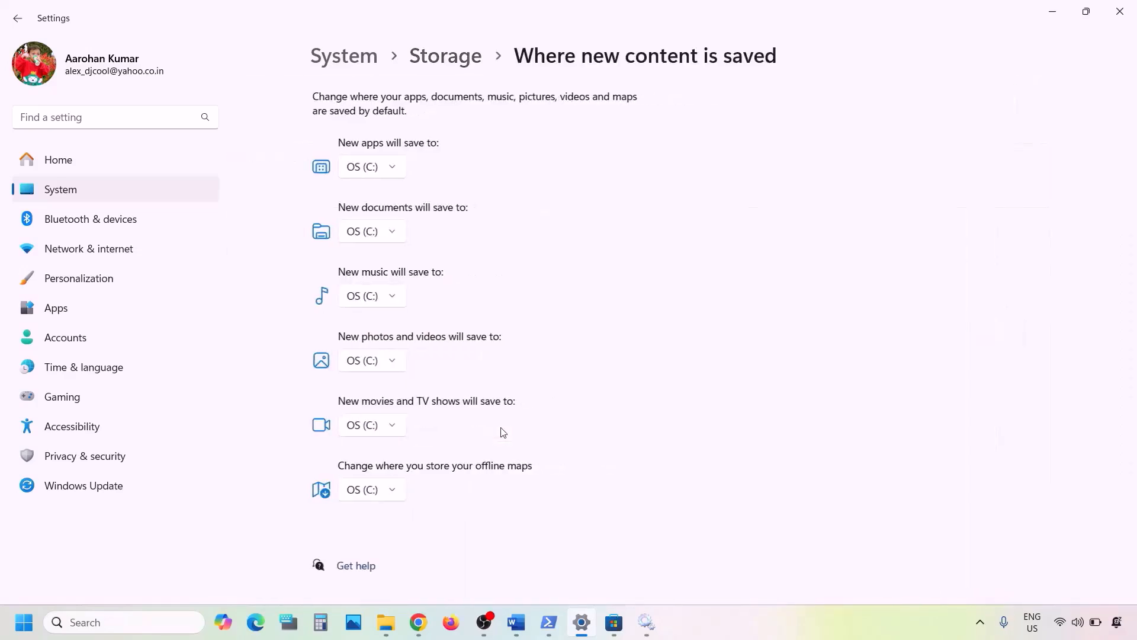
{"action": "left_click", "coordinate": [391, 170]}
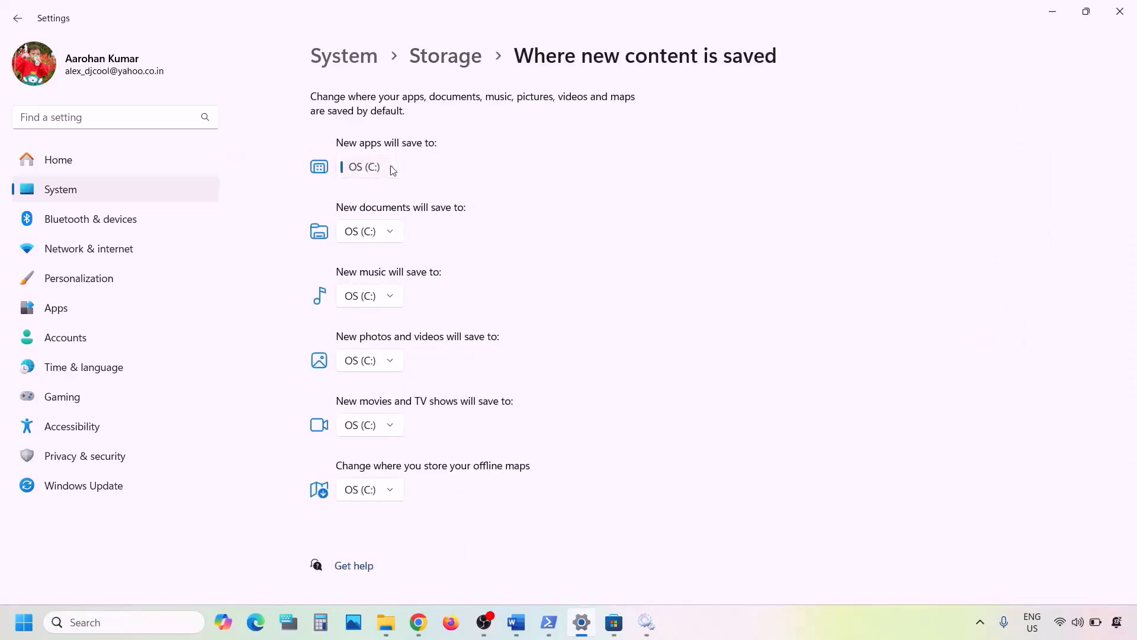
{"action": "left_click", "coordinate": [452, 173]}
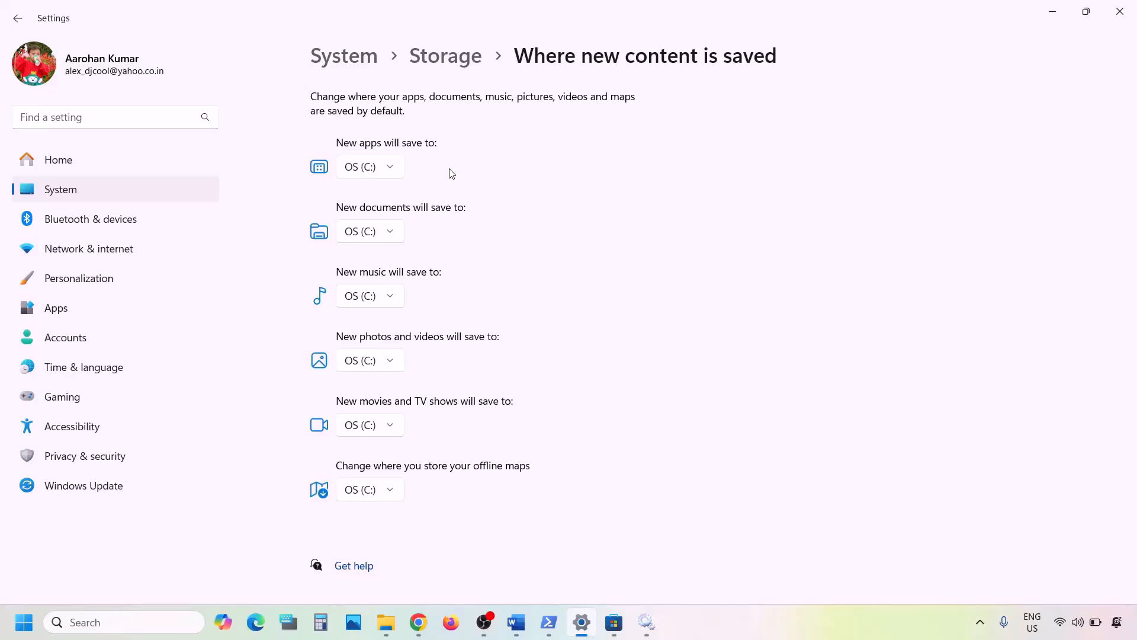
{"action": "left_click", "coordinate": [396, 170]}
{"action": "left_click", "coordinate": [441, 171]}
{"action": "left_click", "coordinate": [394, 171]}
{"action": "left_click", "coordinate": [435, 170]}
{"action": "left_click", "coordinate": [526, 627]}
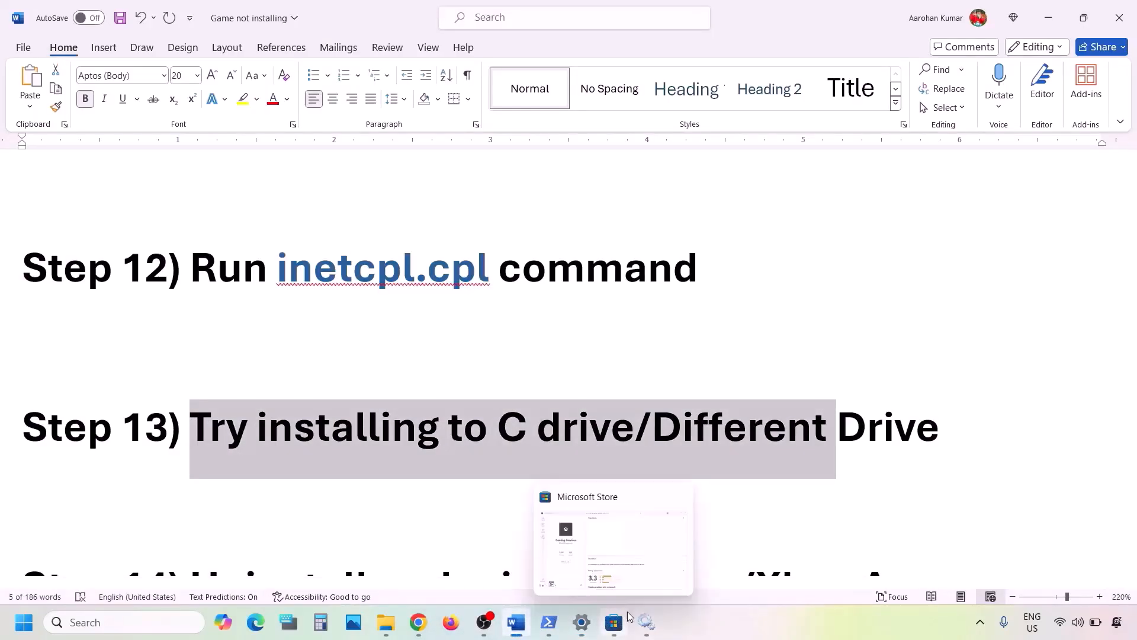
{"action": "left_click", "coordinate": [580, 621]}
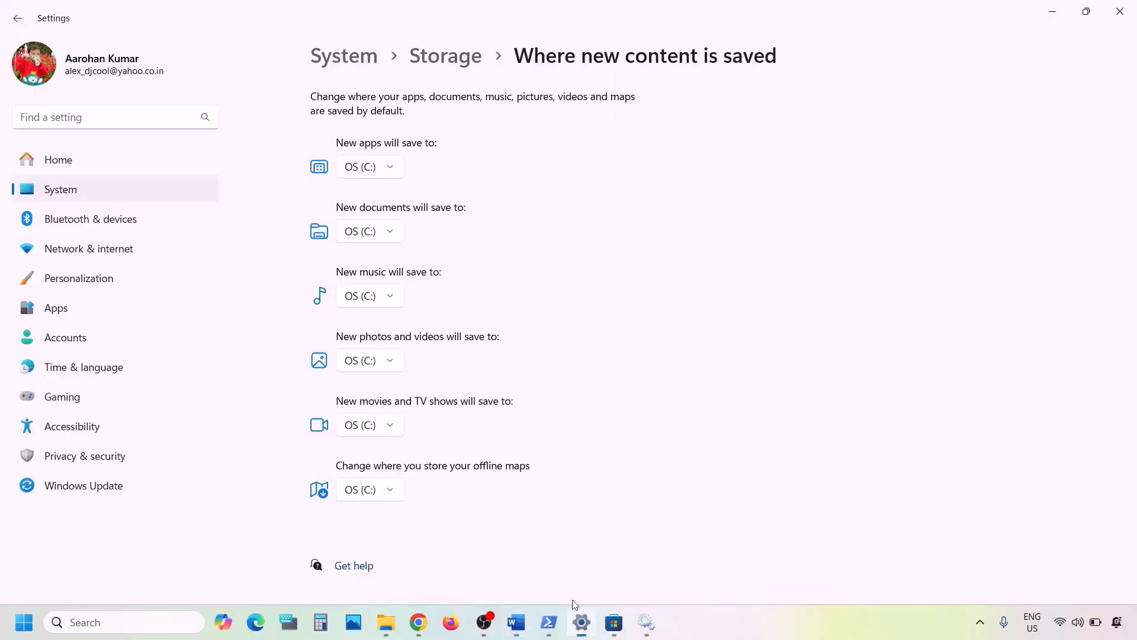
{"action": "left_click", "coordinate": [391, 172]}
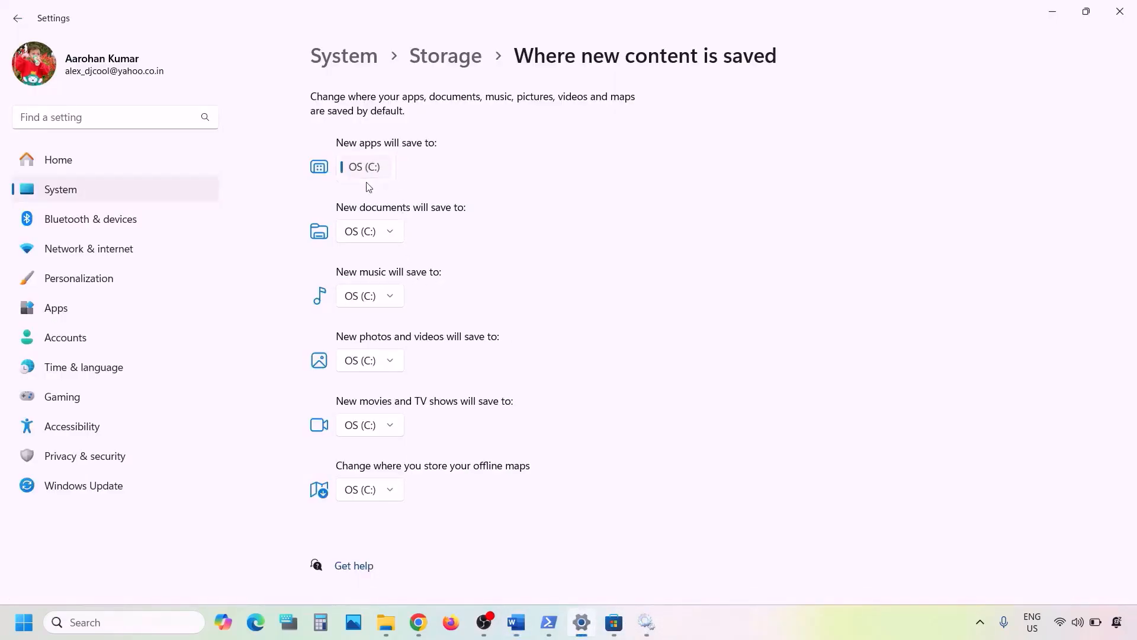
{"action": "left_click", "coordinate": [471, 171]}
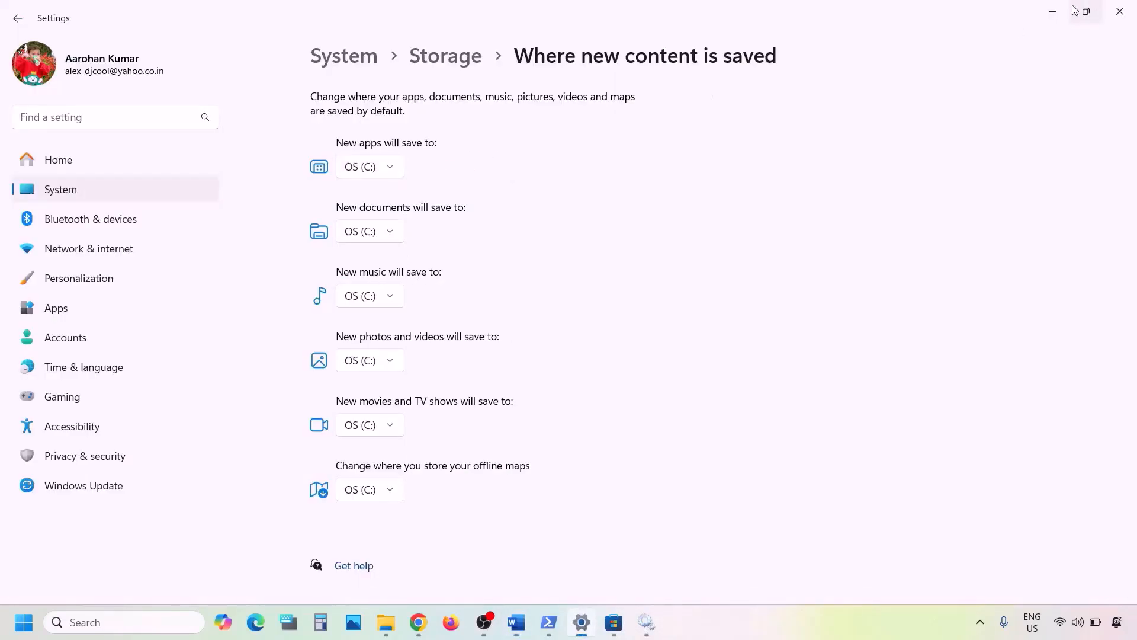
{"action": "left_click", "coordinate": [1053, 11]}
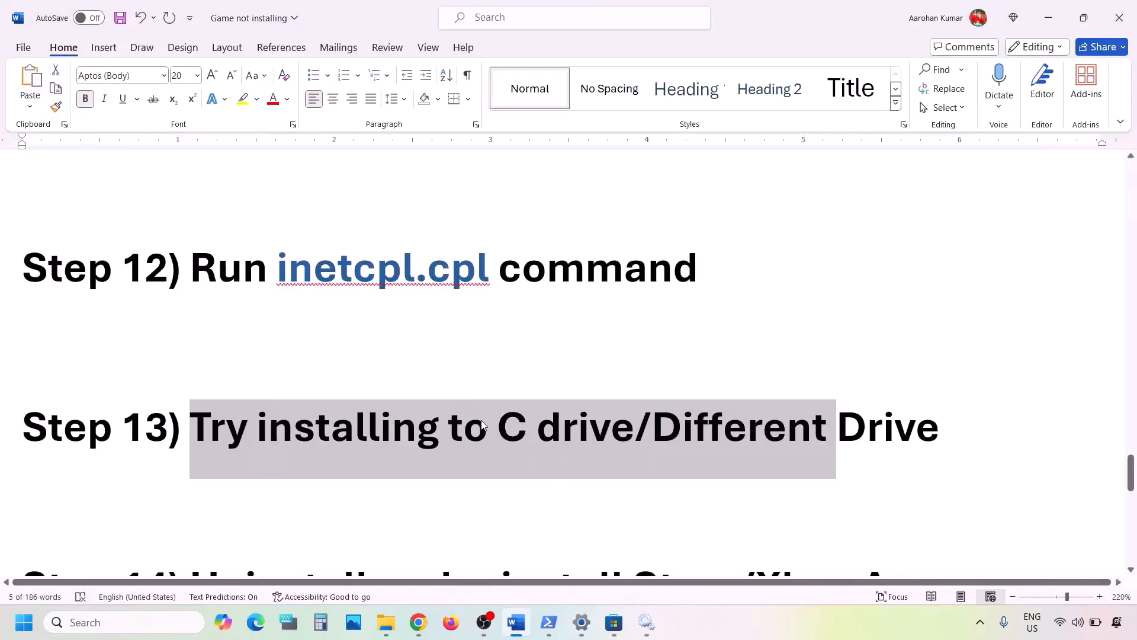
Locate Step 14 in the Word notes, Uninstall and reinstall Store/Xbox App
{"action": "left_click", "coordinate": [482, 424]}
{"action": "left_click_drag", "start_coordinate": [498, 426], "coordinate": [894, 433]}
{"action": "left_click", "coordinate": [687, 434]}
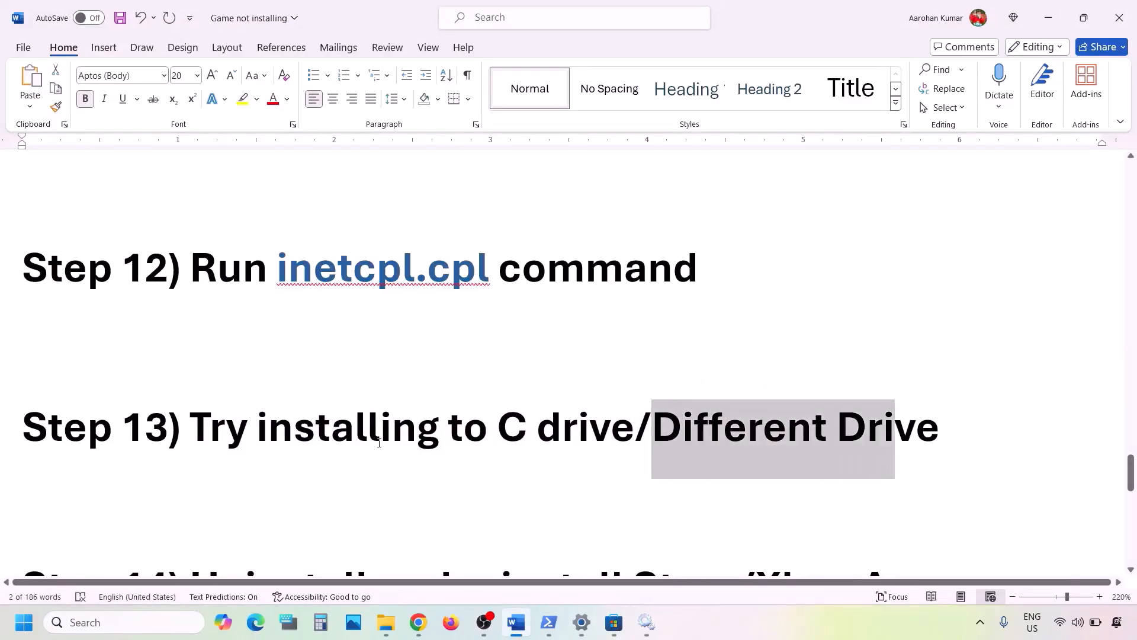
{"action": "scroll", "coordinate": [379, 444], "scroll_direction": "down", "scroll_amount": 6}
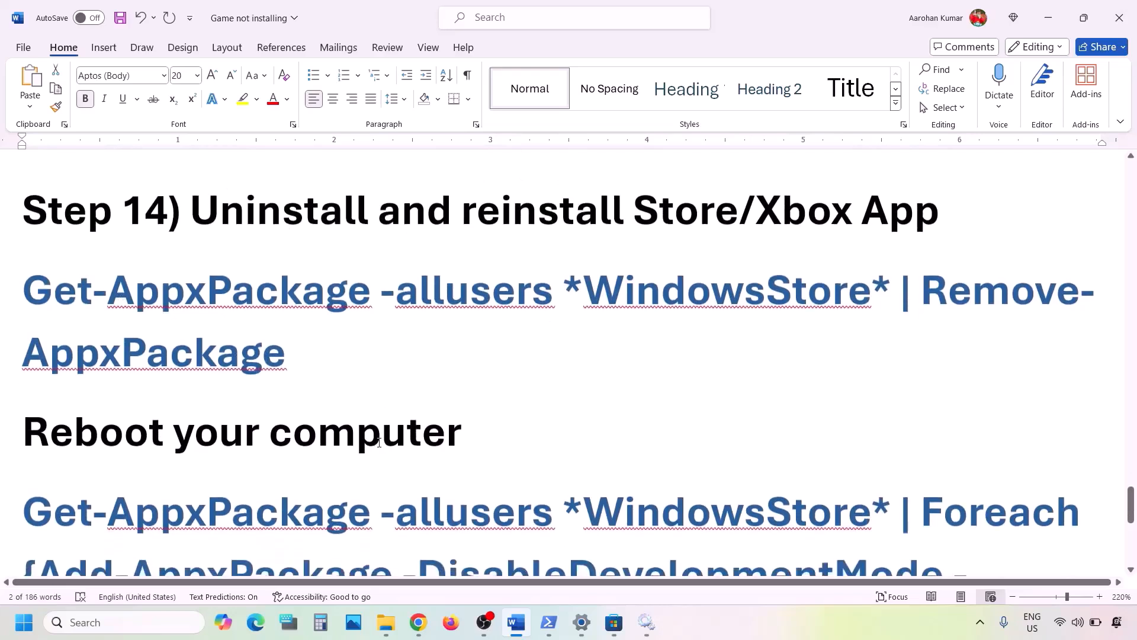
{"action": "left_click_drag", "start_coordinate": [222, 219], "coordinate": [942, 216]}
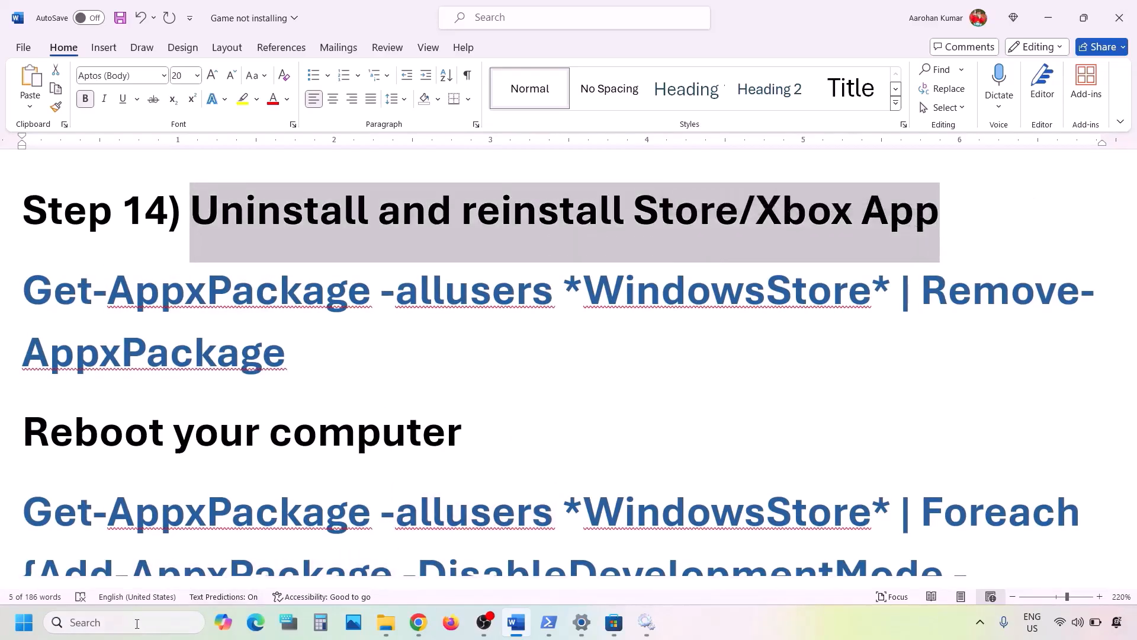
Search Windows for the Xbox app and uninstall it
{"action": "left_click", "coordinate": [118, 622]}
{"action": "type", "text": "xbox"}
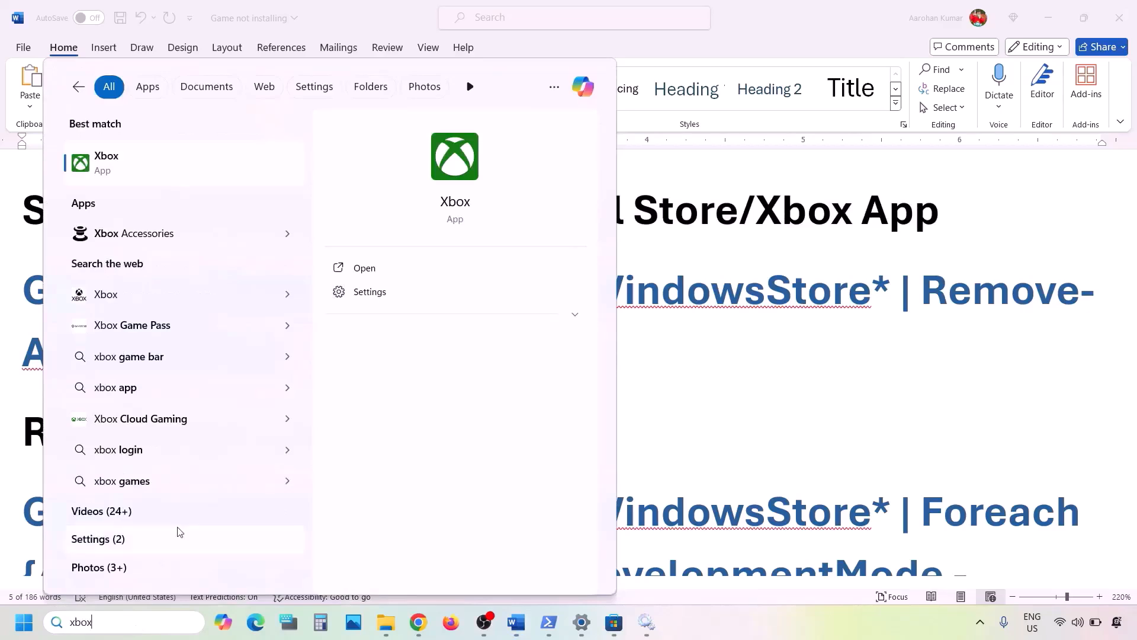
{"action": "right_click", "coordinate": [122, 172]}
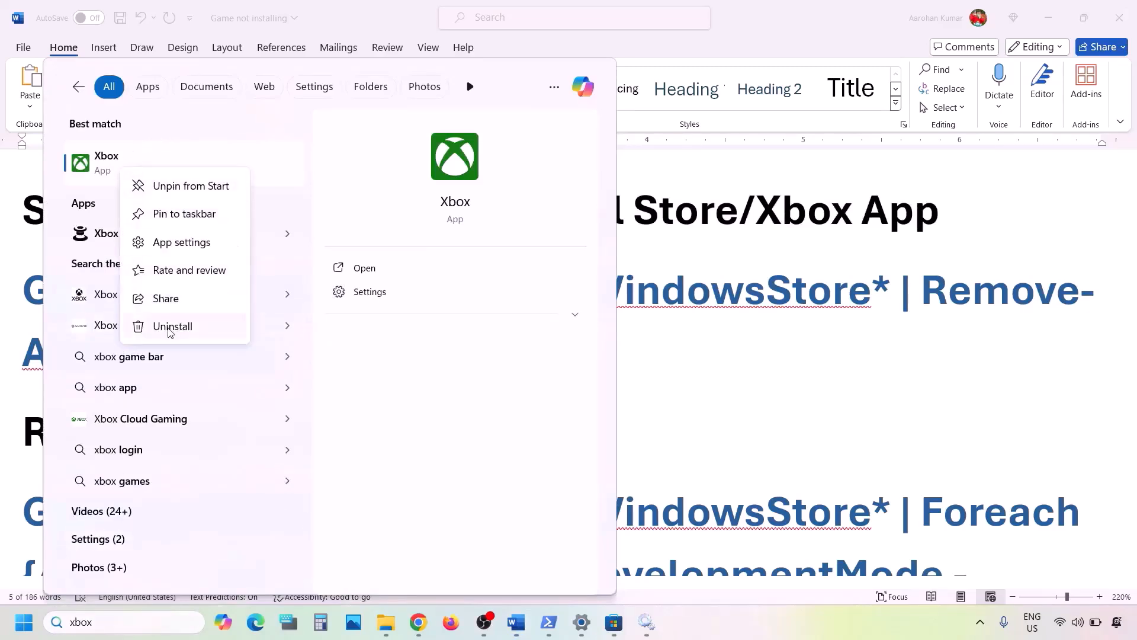
{"action": "left_click", "coordinate": [170, 326]}
{"action": "left_click", "coordinate": [278, 344]}
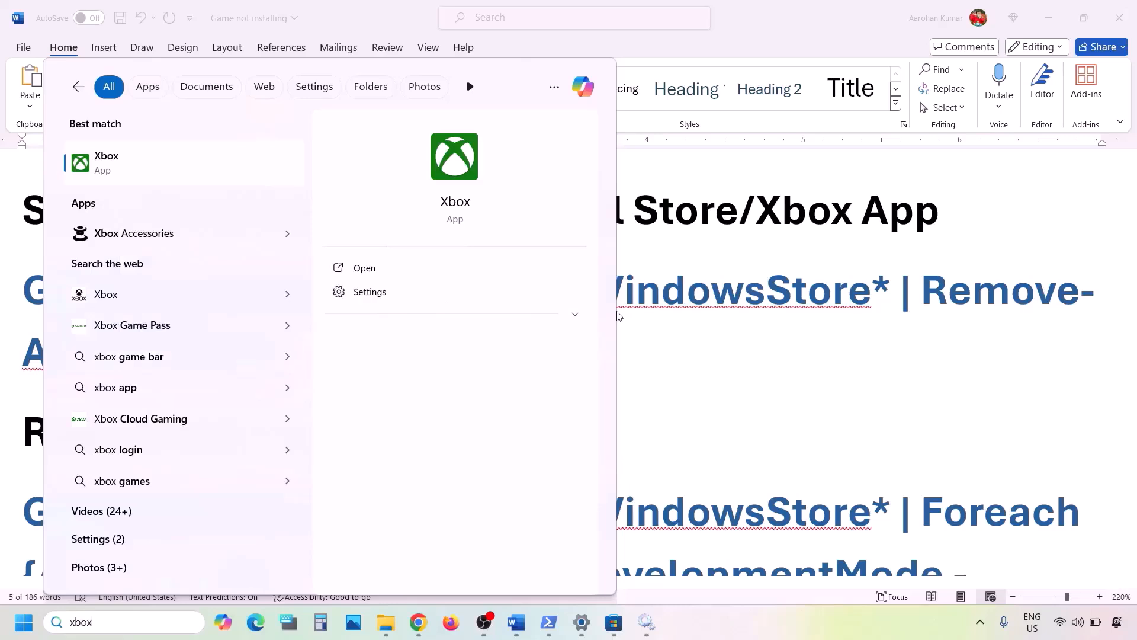
Switch to Microsoft Store, search for xbox, open the Xbox app page and start installing it
{"action": "left_click", "coordinate": [613, 622]}
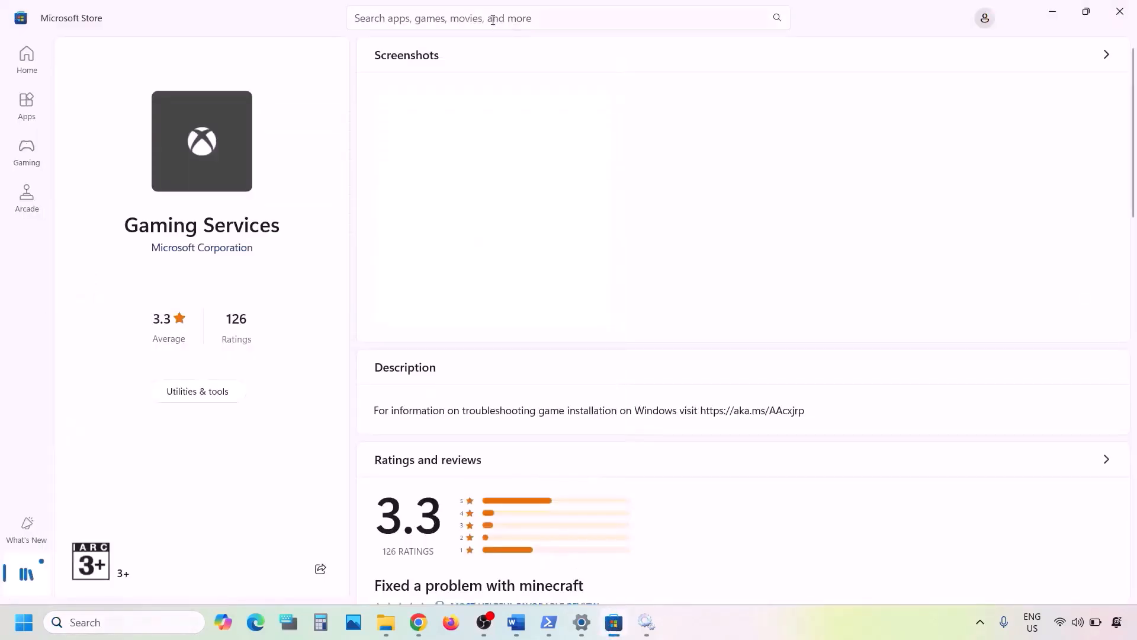
{"action": "left_click", "coordinate": [417, 14]}
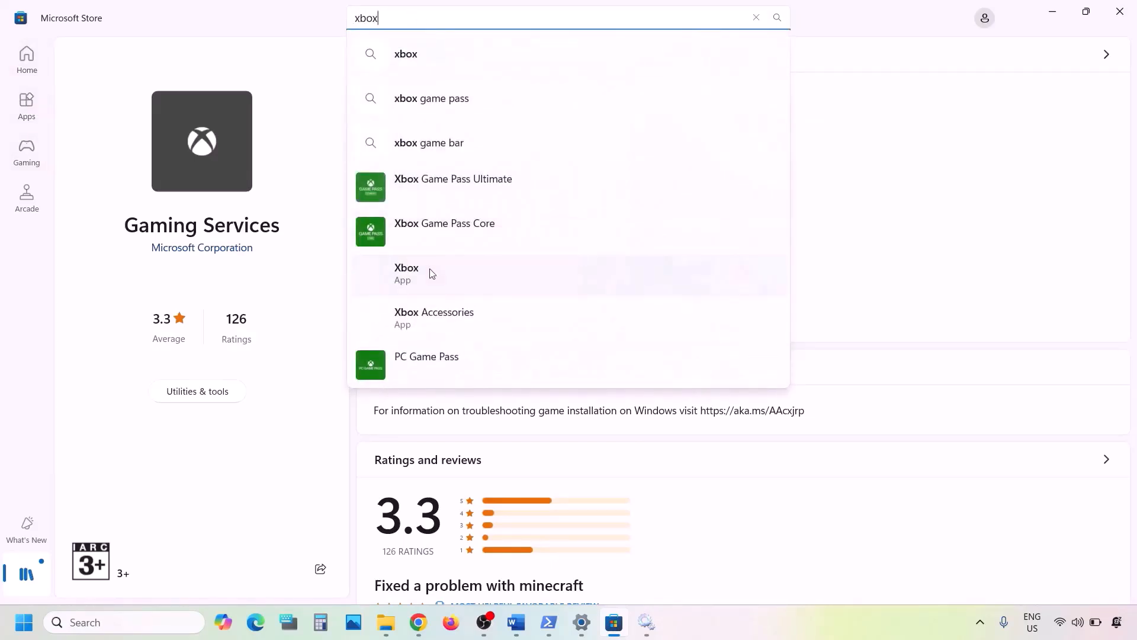
{"action": "left_click", "coordinate": [431, 273]}
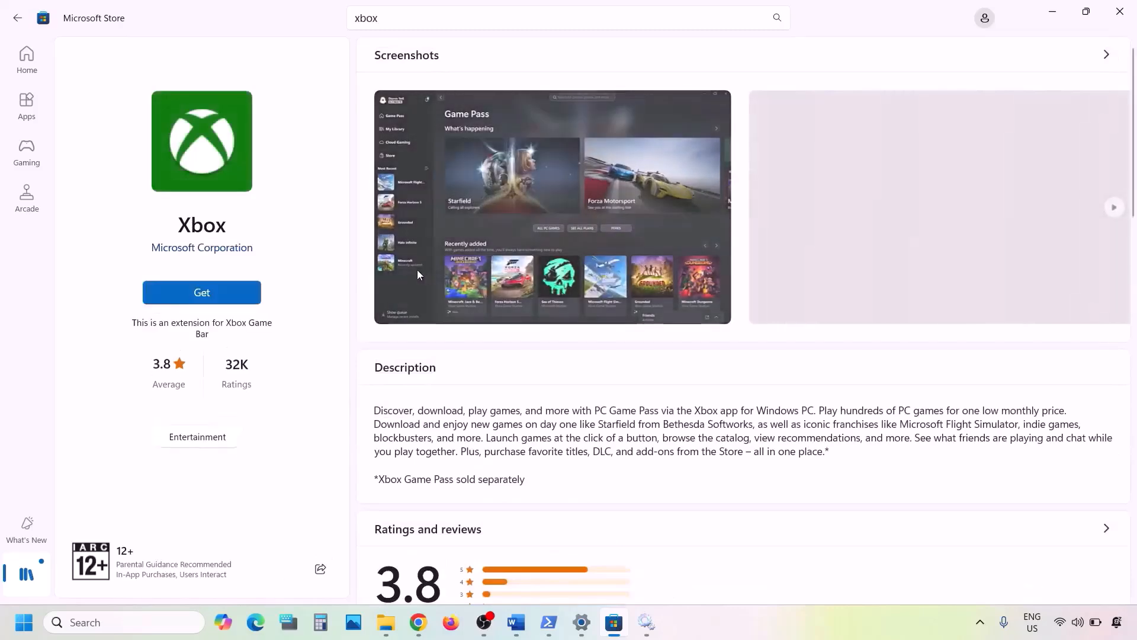
{"action": "left_click", "coordinate": [205, 291]}
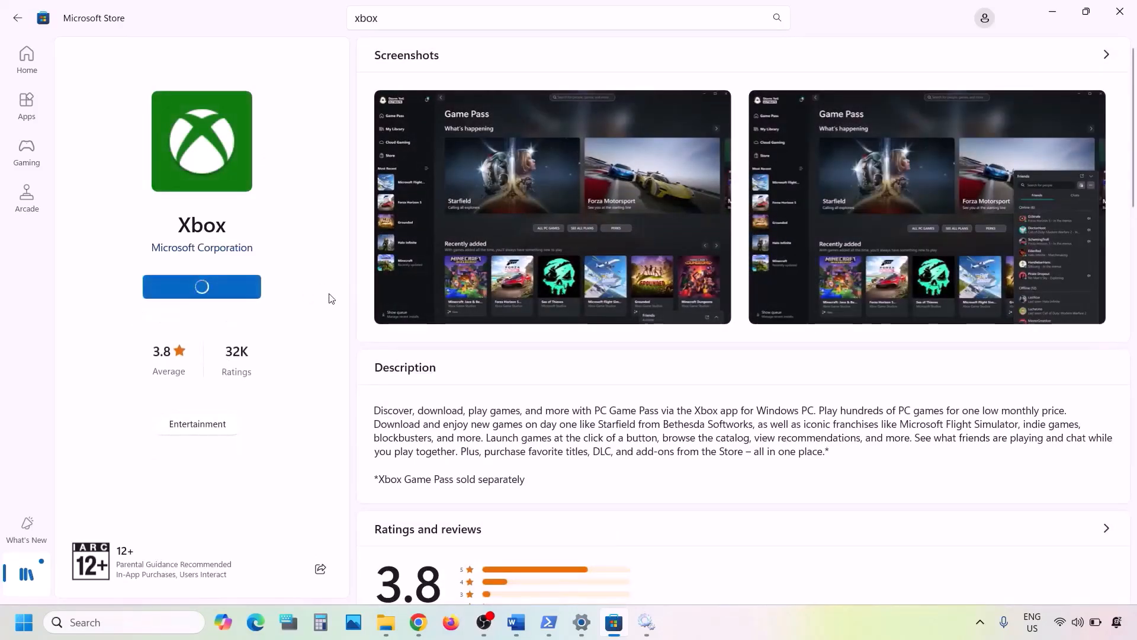
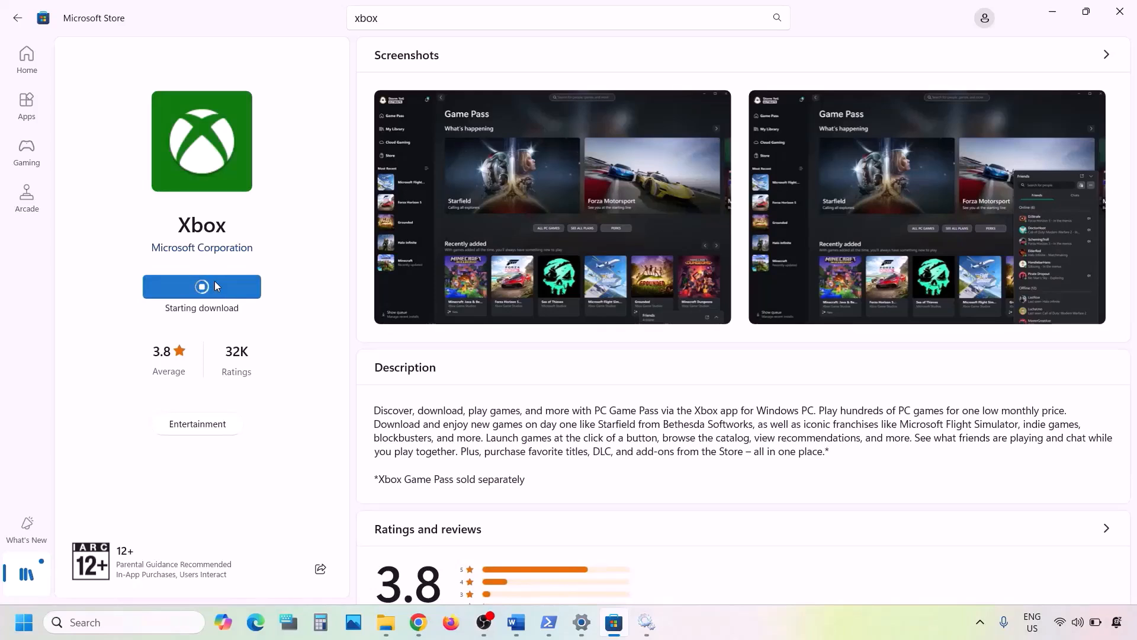
{"action": "left_click", "coordinate": [111, 625]}
{"action": "type", "text": "xbox"}
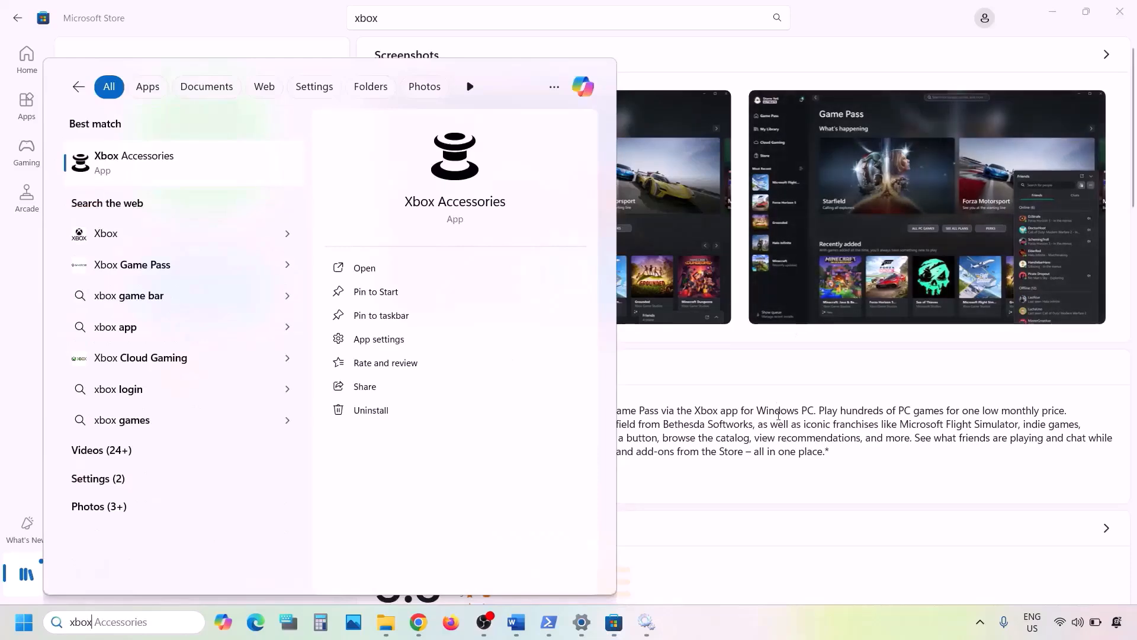
{"action": "left_click", "coordinate": [778, 415]}
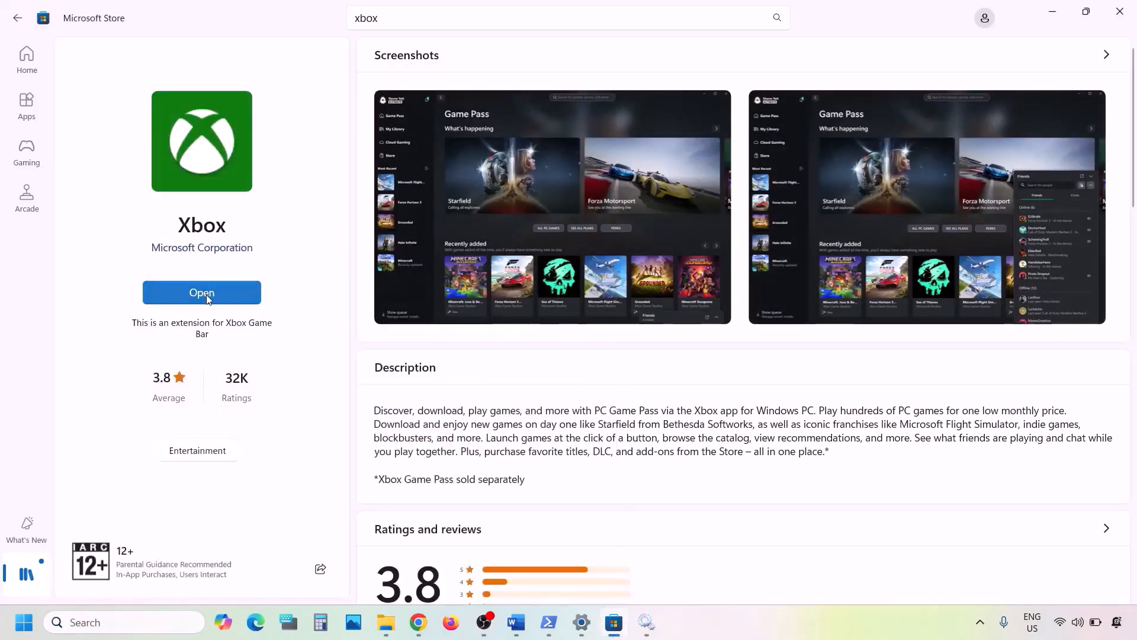
Search Windows for the Xbox app again and uninstall it from its search result
{"action": "left_click", "coordinate": [103, 622]}
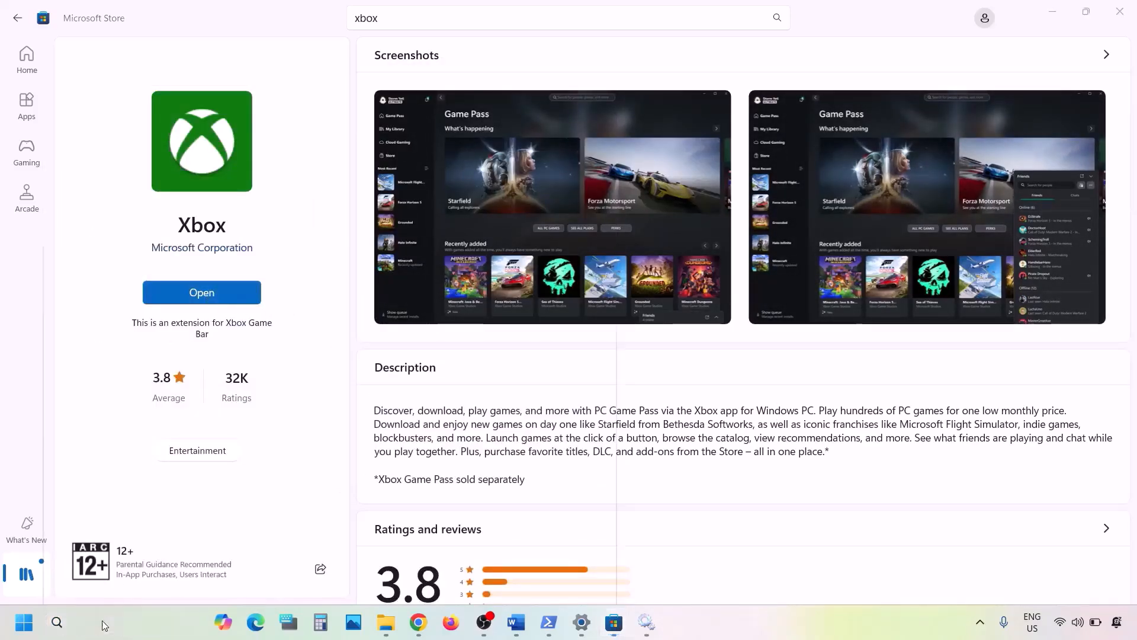
{"action": "type", "text": "xbox"}
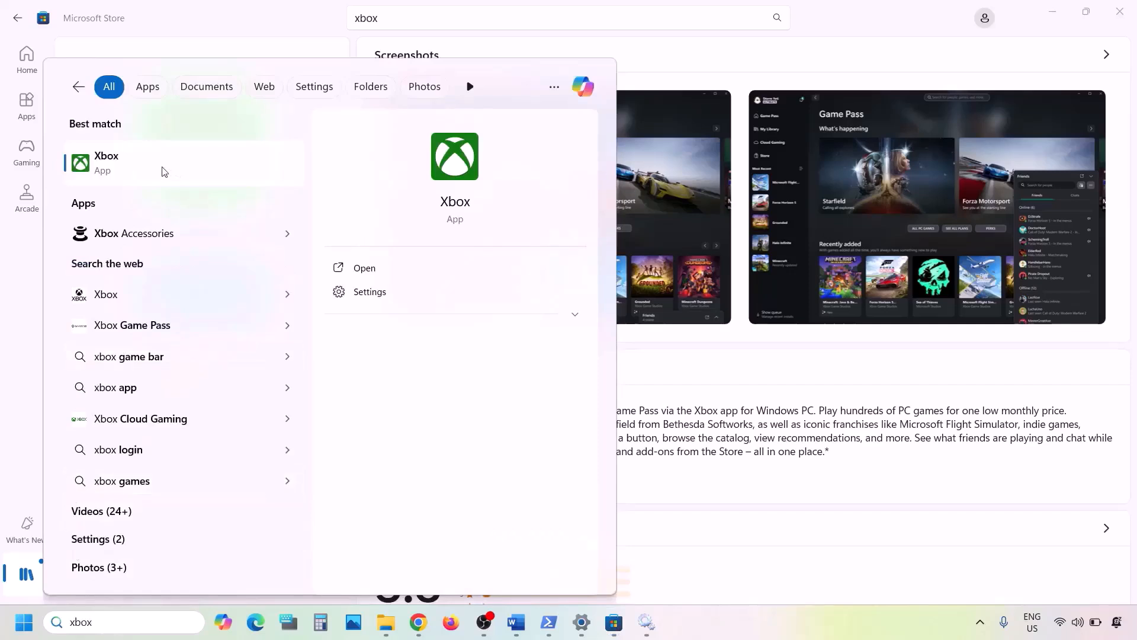
{"action": "right_click", "coordinate": [164, 172]}
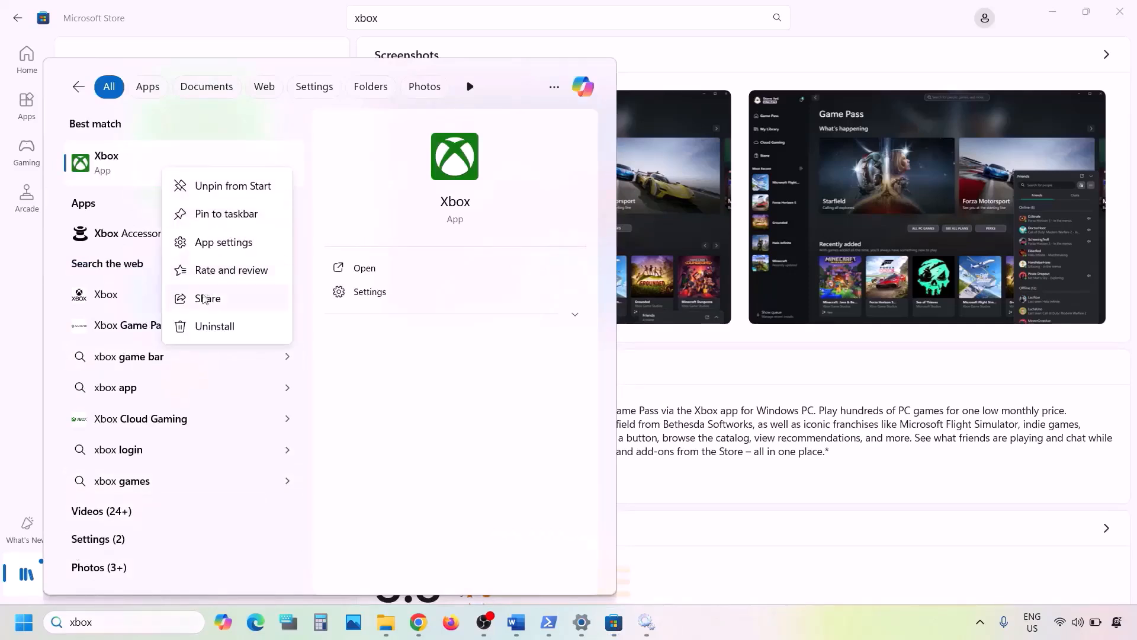
{"action": "left_click", "coordinate": [205, 327]}
{"action": "left_click", "coordinate": [312, 343]}
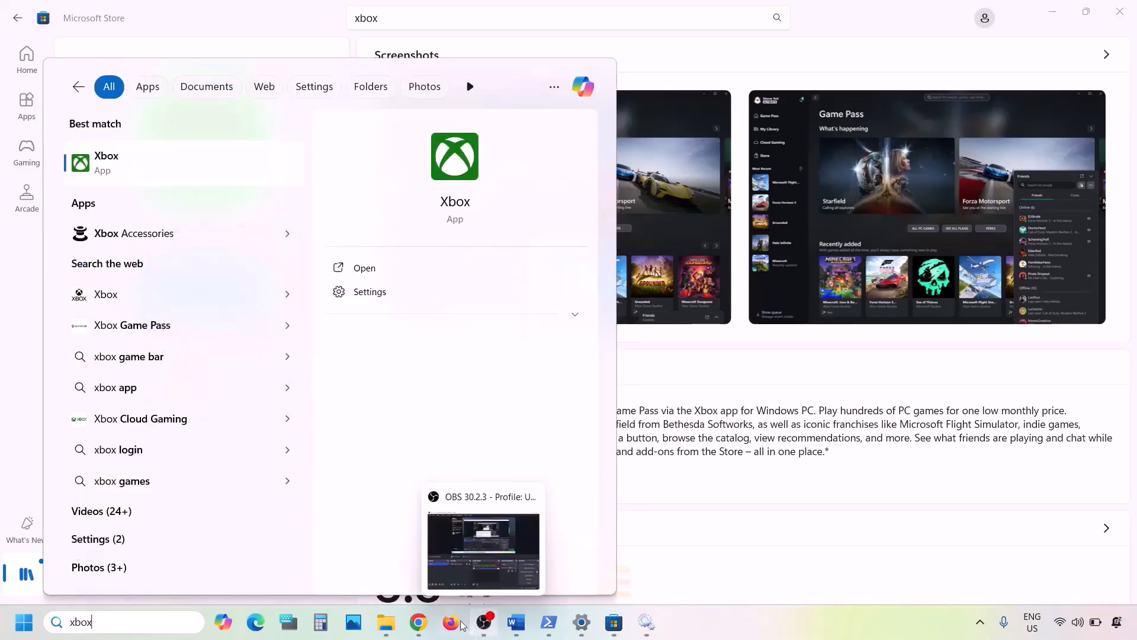
Switch to Chrome, open a new tab, search Google for xbox app and open the Xbox App for Windows PC page
{"action": "left_click", "coordinate": [419, 626]}
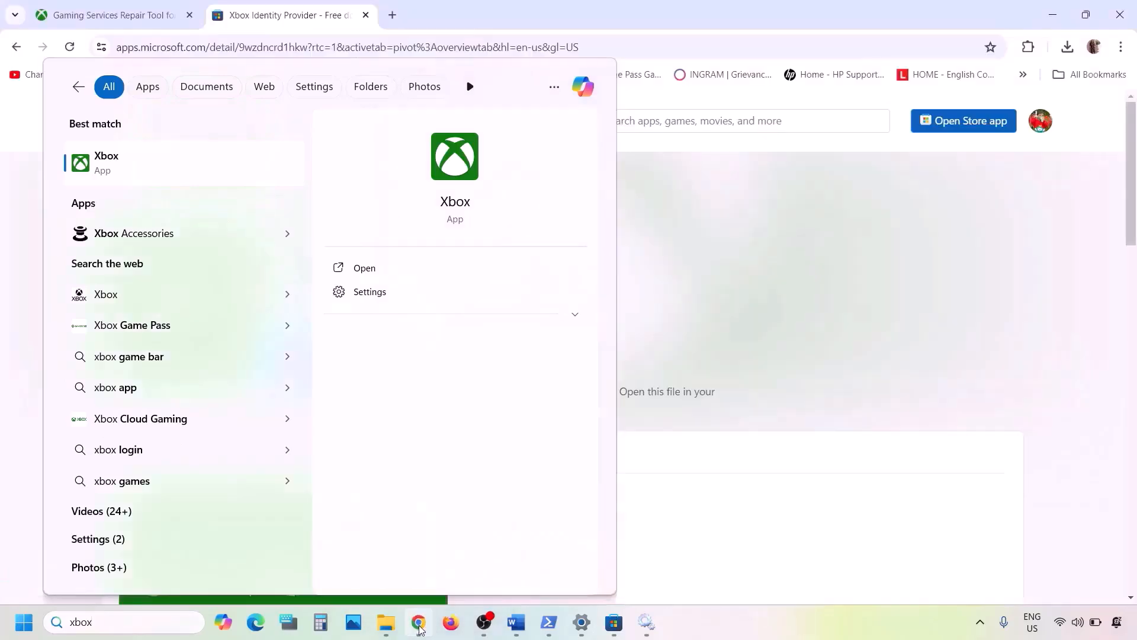
{"action": "left_click", "coordinate": [397, 16]}
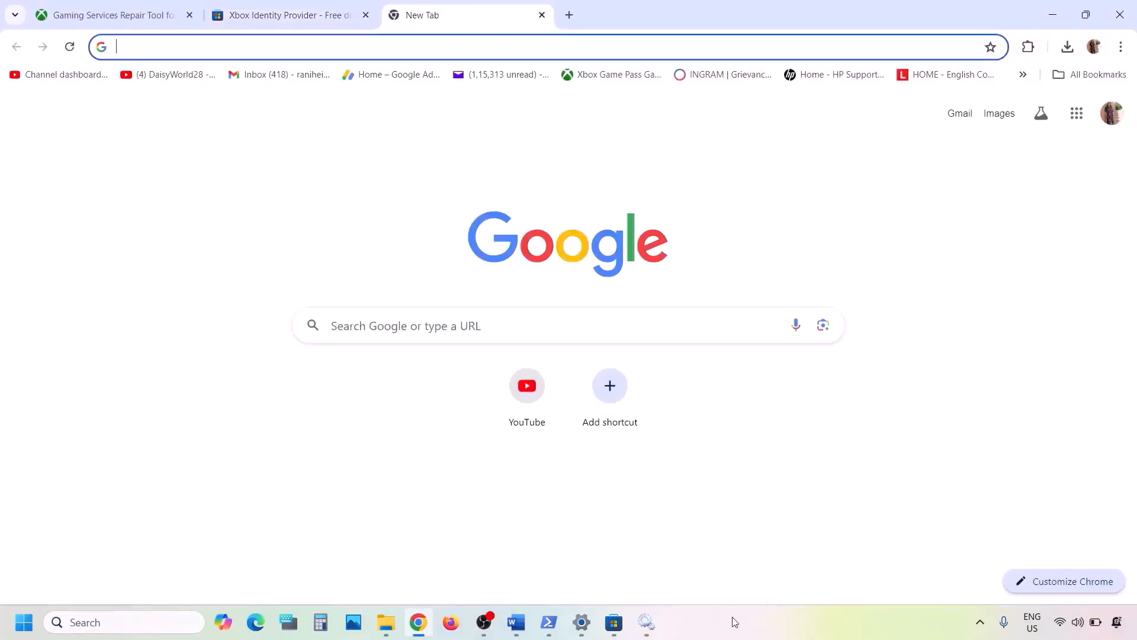
{"action": "type", "text": "xbox app"}
{"action": "key", "text": "Return"}
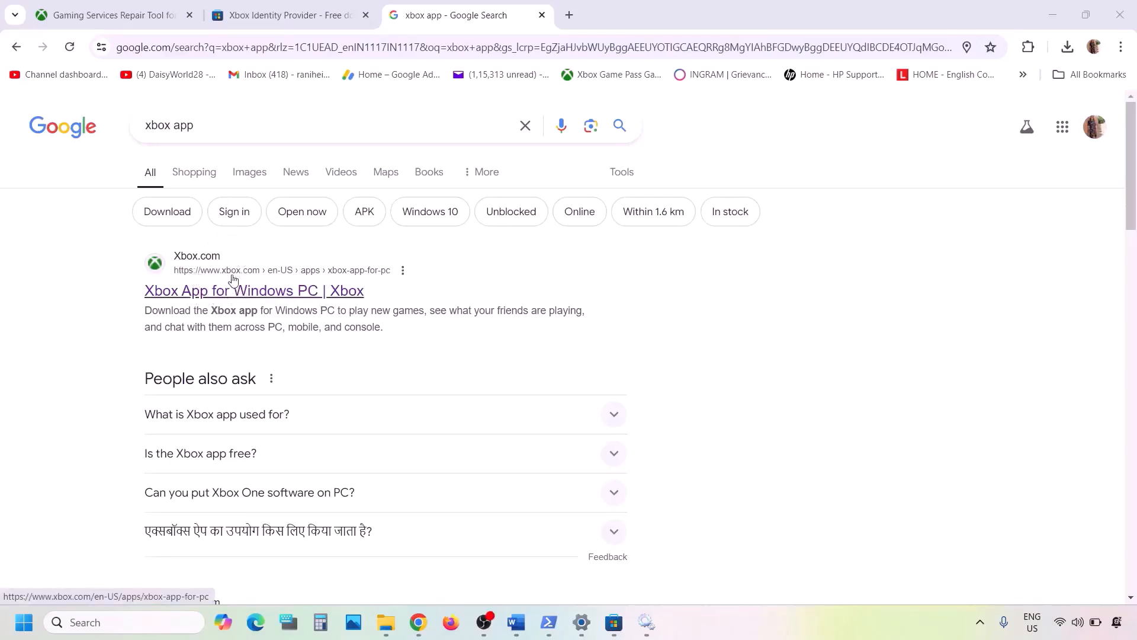
{"action": "left_click", "coordinate": [221, 296]}
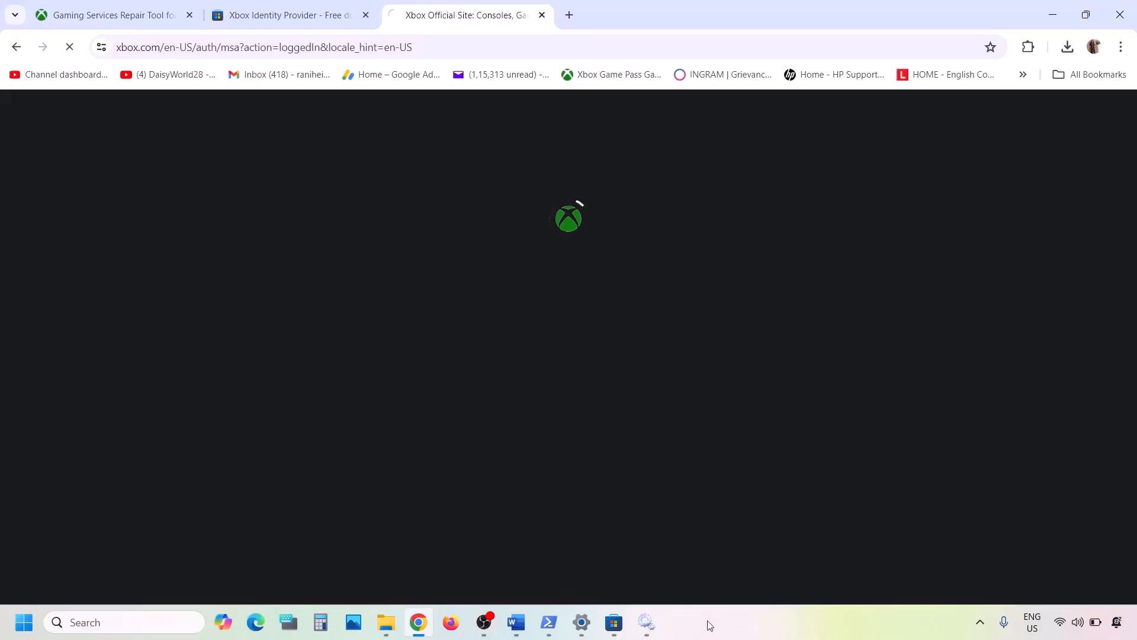
Download the Xbox app installer, run it, accept the Microsoft Software License Terms and install
{"action": "scroll", "coordinate": [604, 465], "scroll_direction": "down", "scroll_amount": 10}
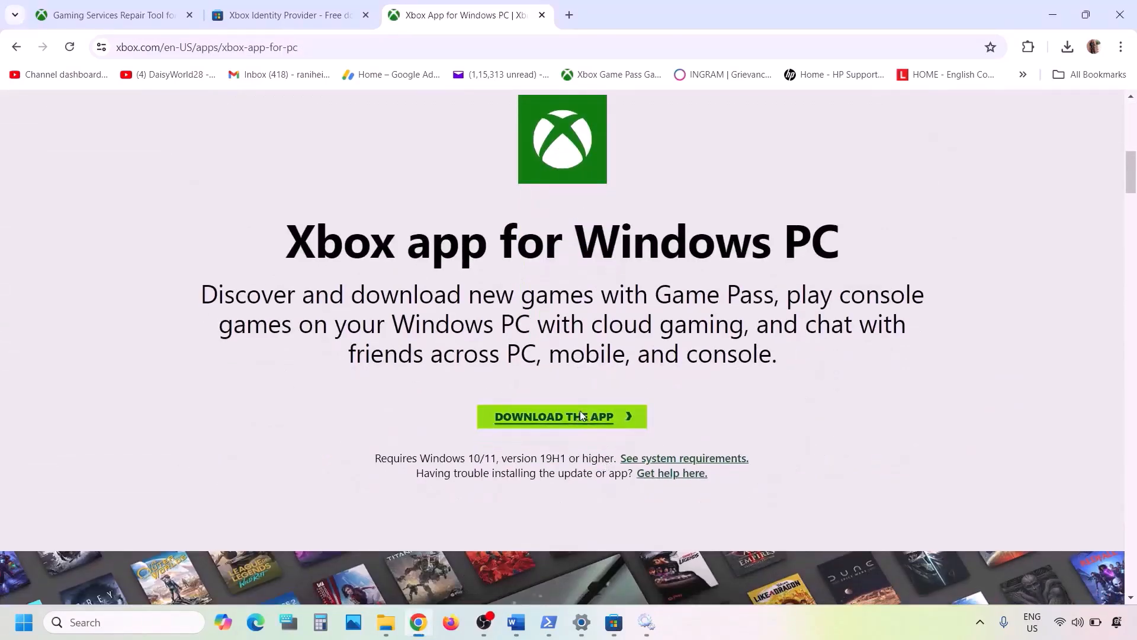
{"action": "left_click", "coordinate": [580, 416]}
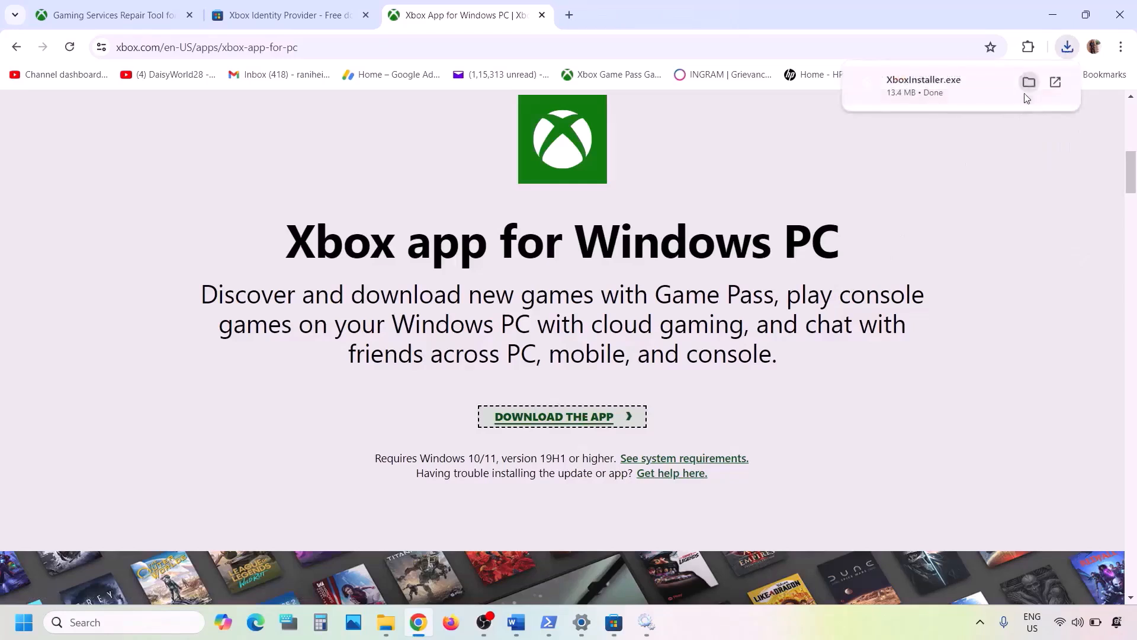
{"action": "left_click", "coordinate": [971, 88]}
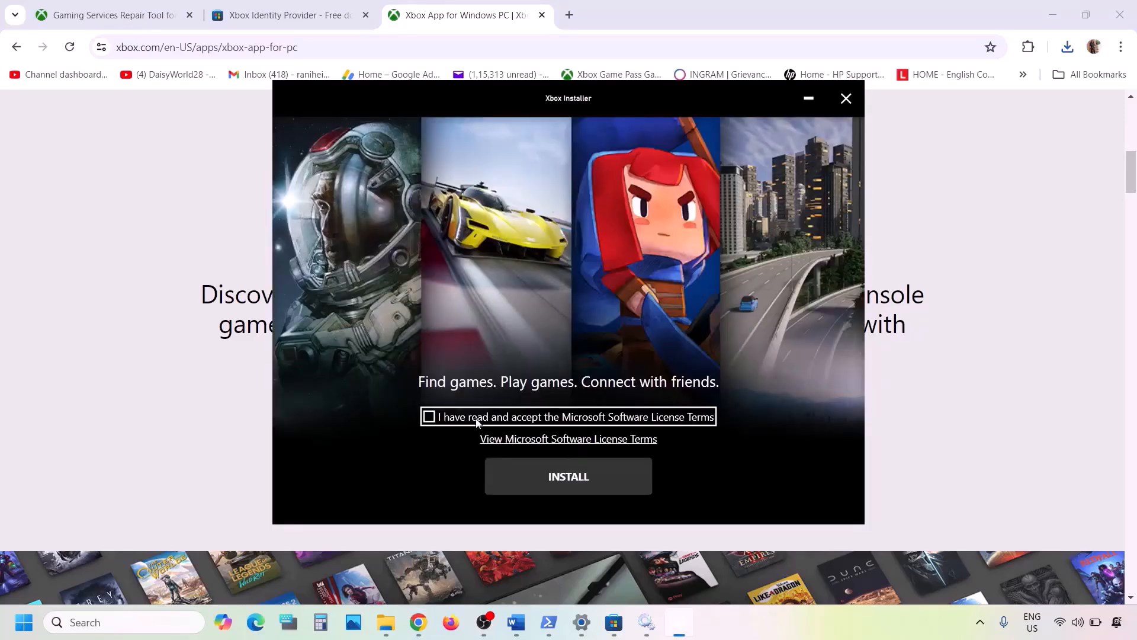
{"action": "left_click", "coordinate": [477, 418]}
{"action": "left_click", "coordinate": [591, 474]}
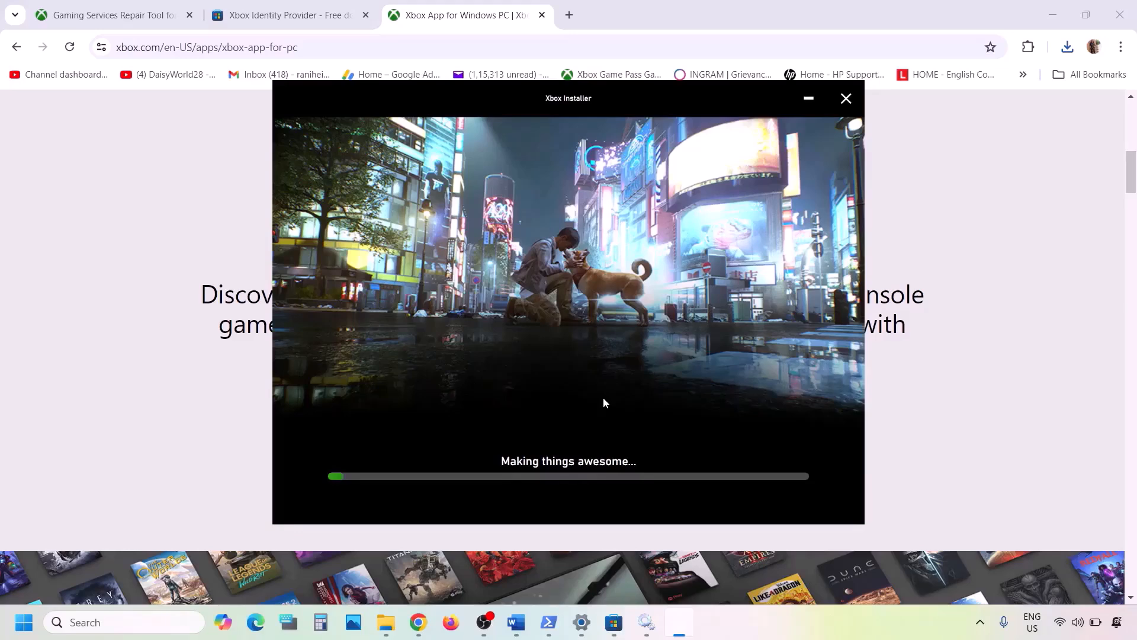
Return to the Word notes and copy the Get-AppxPackage -allusers *WindowsStore* | Remove-AppxPackage command
{"action": "left_click", "coordinate": [515, 622]}
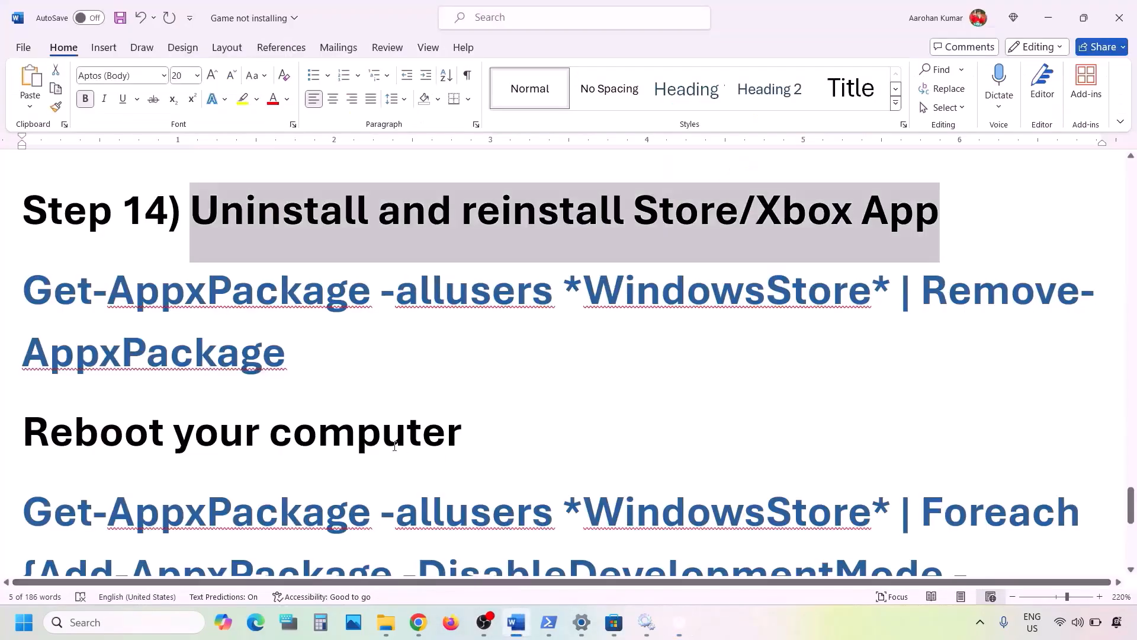
{"action": "scroll", "coordinate": [395, 446], "scroll_direction": "down", "scroll_amount": 1}
{"action": "scroll", "coordinate": [395, 445], "scroll_direction": "up", "scroll_amount": 2}
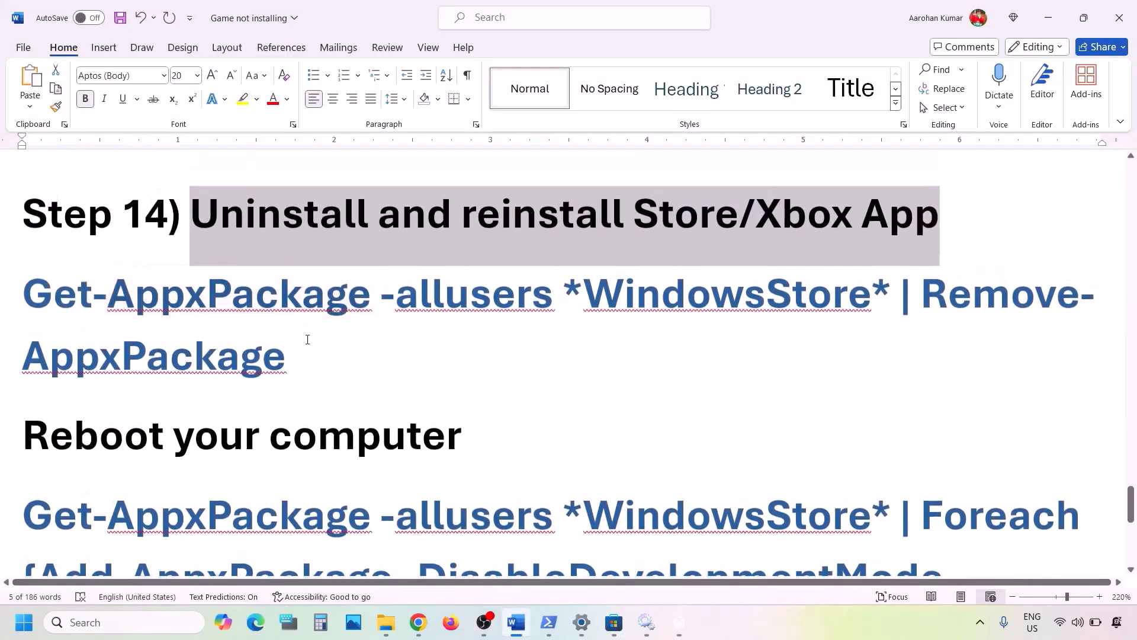
{"action": "left_click_drag", "start_coordinate": [310, 345], "coordinate": [24, 294]}
{"action": "right_click", "coordinate": [54, 268]}
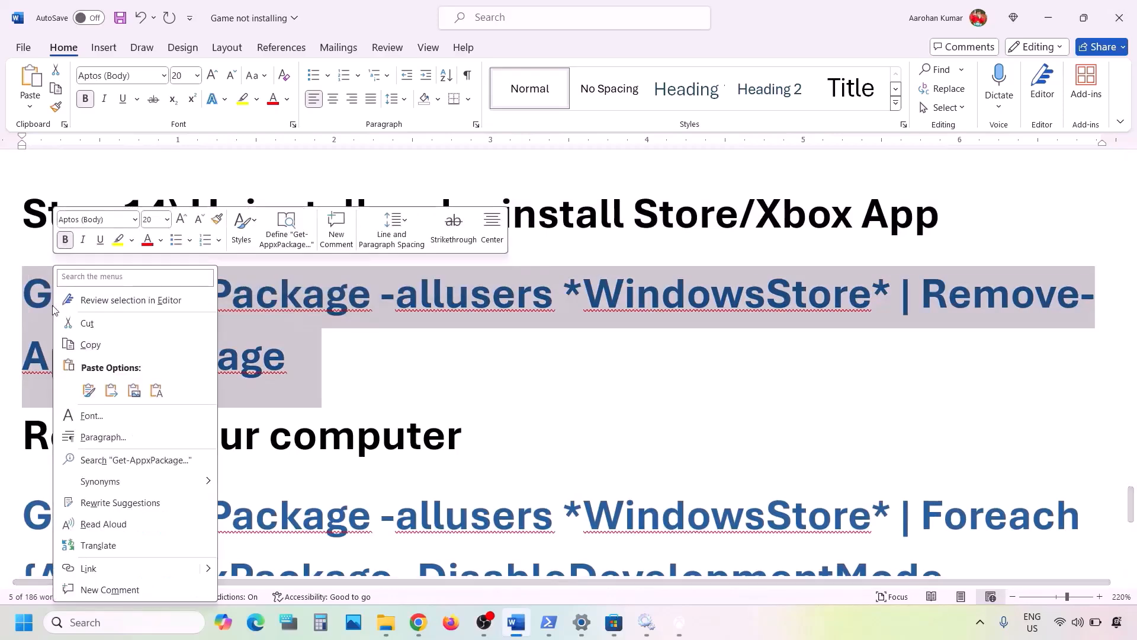
{"action": "left_click", "coordinate": [99, 340]}
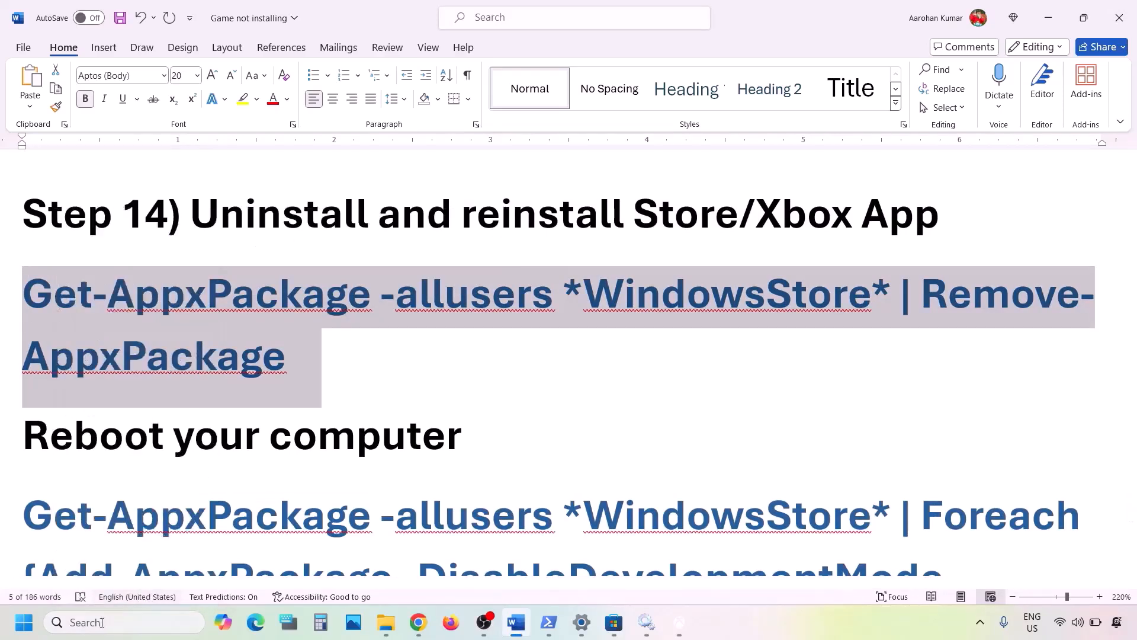
Open Windows PowerShell as administrator and run the copied Remove-AppxPackage command
{"action": "left_click", "coordinate": [100, 622]}
{"action": "type", "text": "pow"}
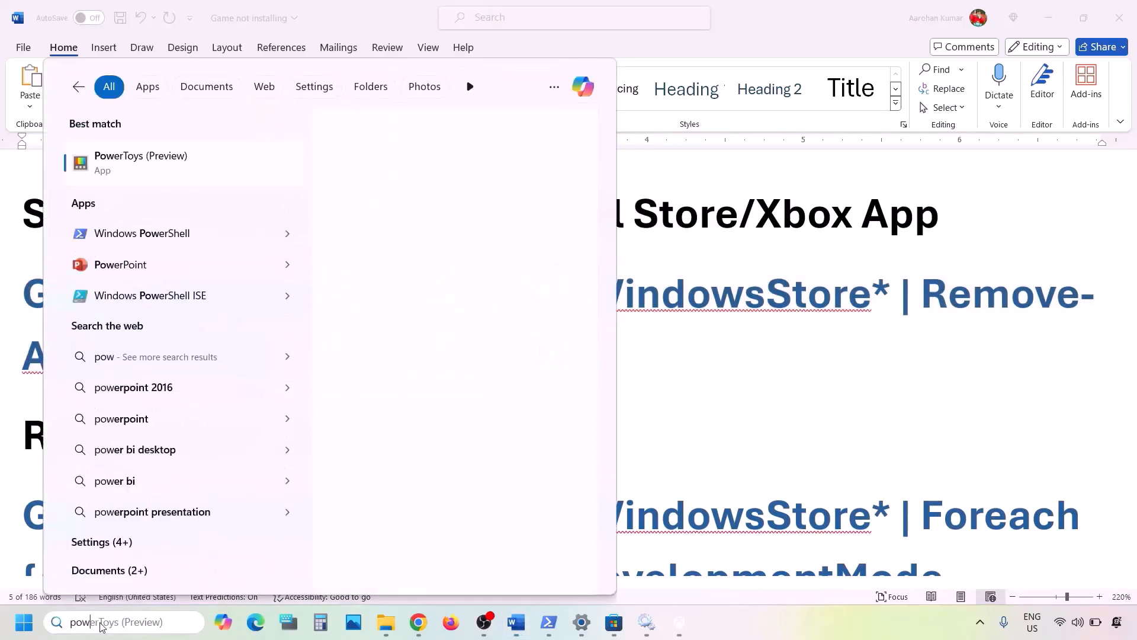
{"action": "type", "text": "ershell"}
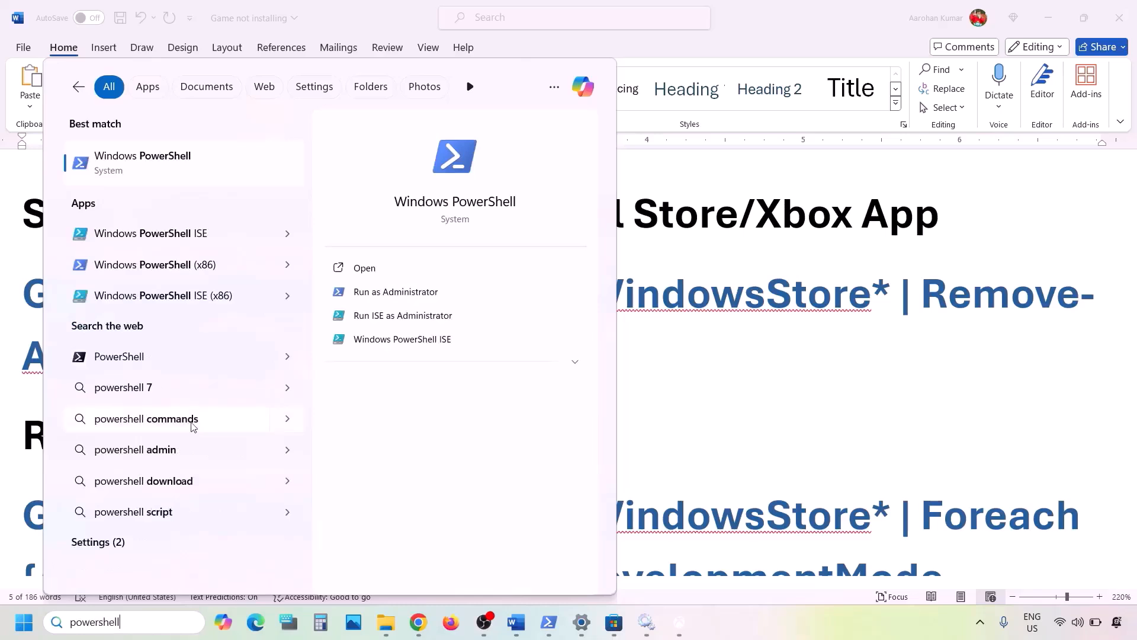
{"action": "right_click", "coordinate": [162, 175]}
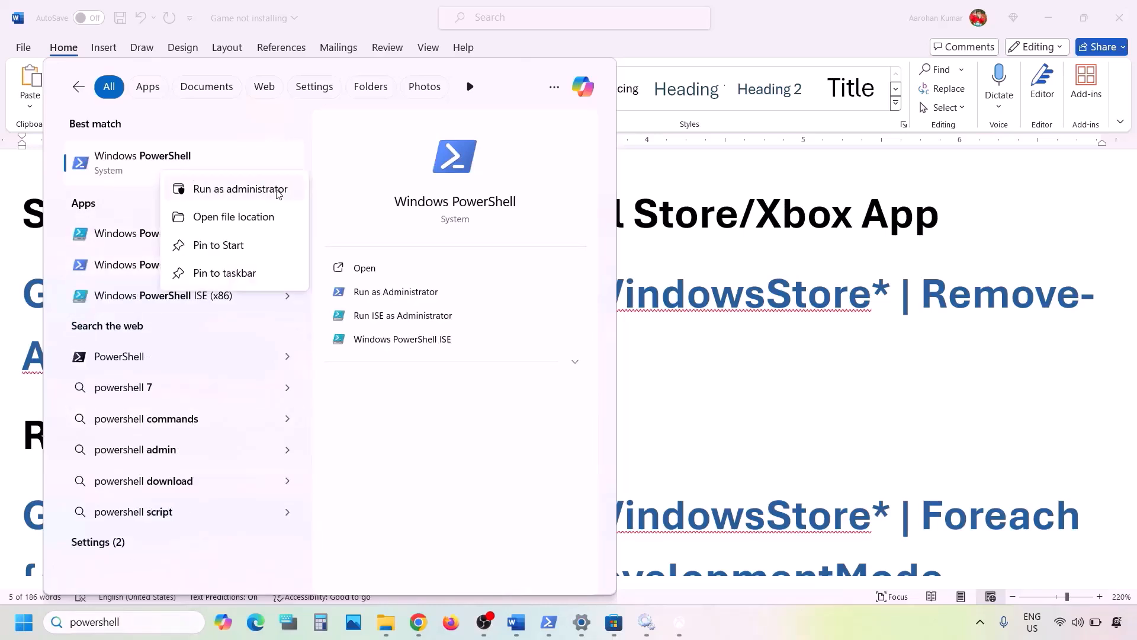
{"action": "left_click", "coordinate": [253, 189]}
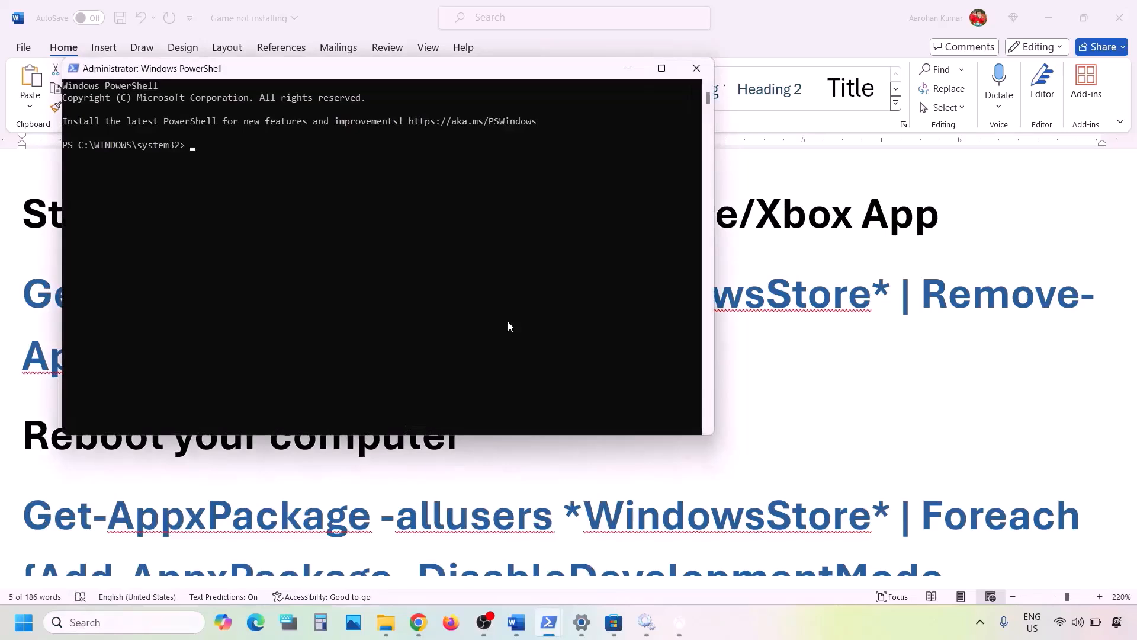
{"action": "type", "text": "Get-AppxPackage -allusers *WindowsStore* | Remove-AppxPackage"}
{"action": "key", "text": "Return"}
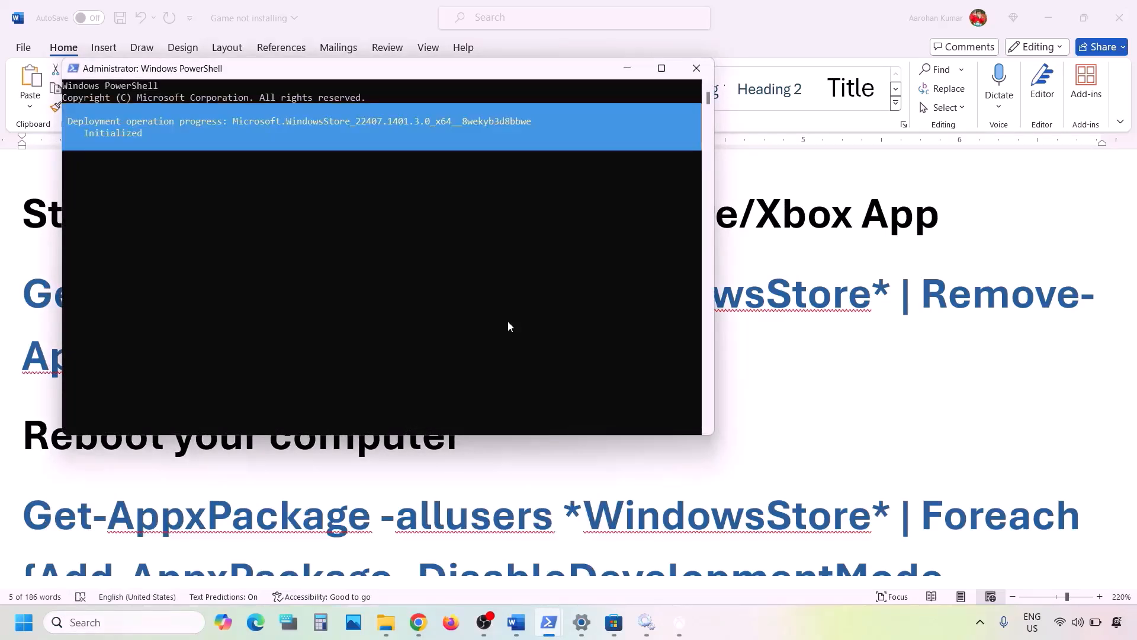
Return to the Word notes and copy the Foreach Add-AppxPackage -DisableDevelopmentMode -Register command
{"action": "key", "text": "alt+Tab"}
{"action": "scroll", "coordinate": [430, 388], "scroll_direction": "down", "scroll_amount": 5}
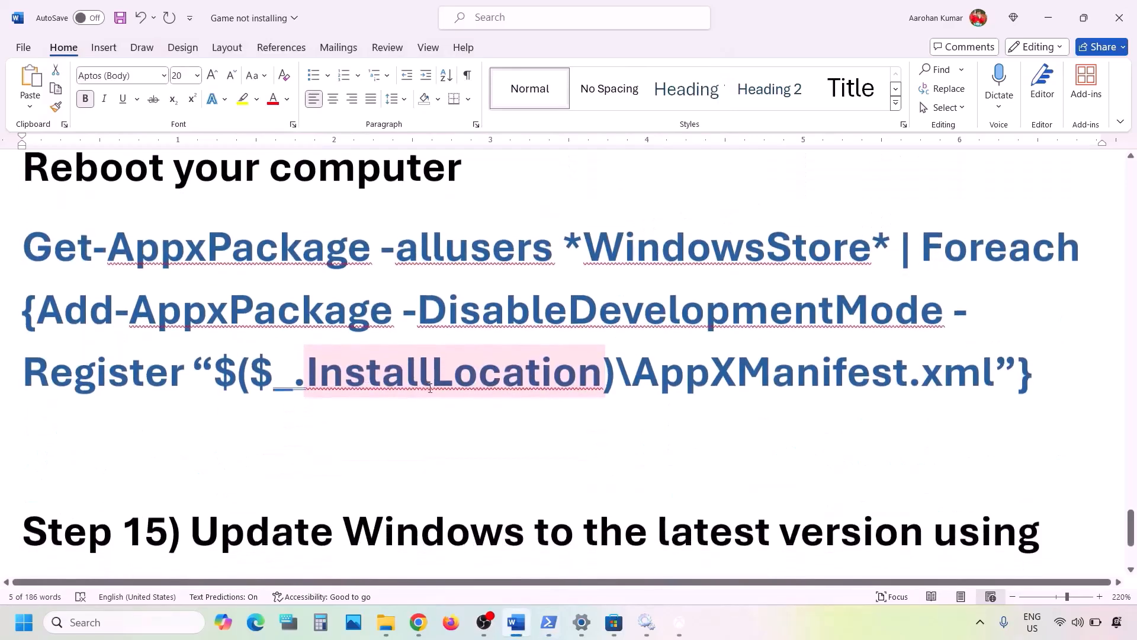
{"action": "left_click_drag", "start_coordinate": [1041, 361], "coordinate": [24, 243]}
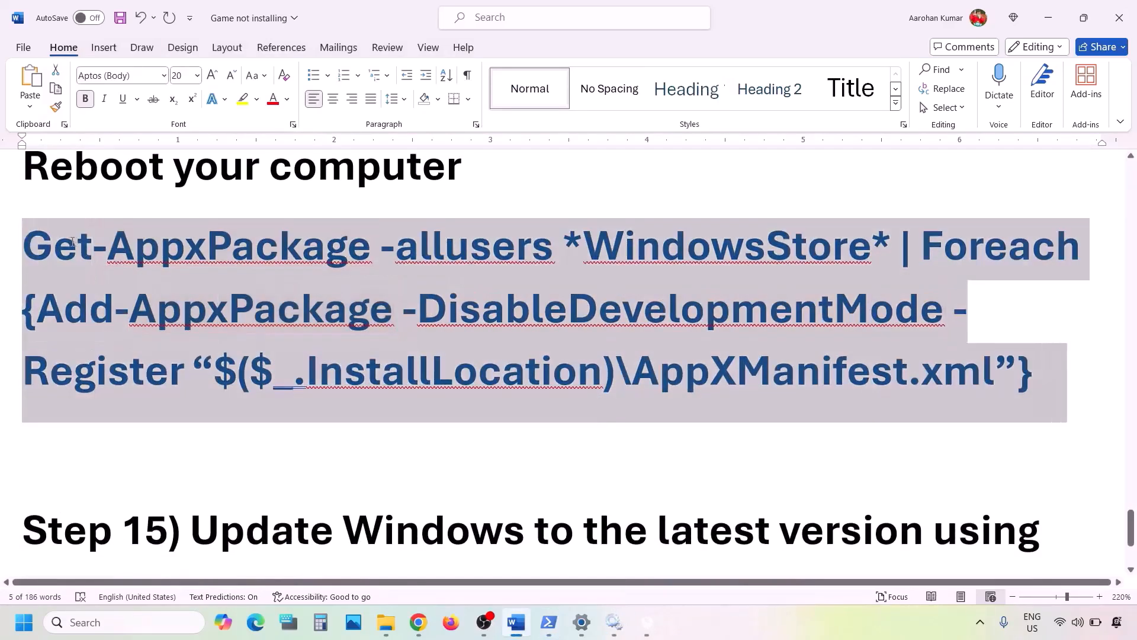
{"action": "right_click", "coordinate": [72, 244]}
{"action": "left_click", "coordinate": [107, 320]}
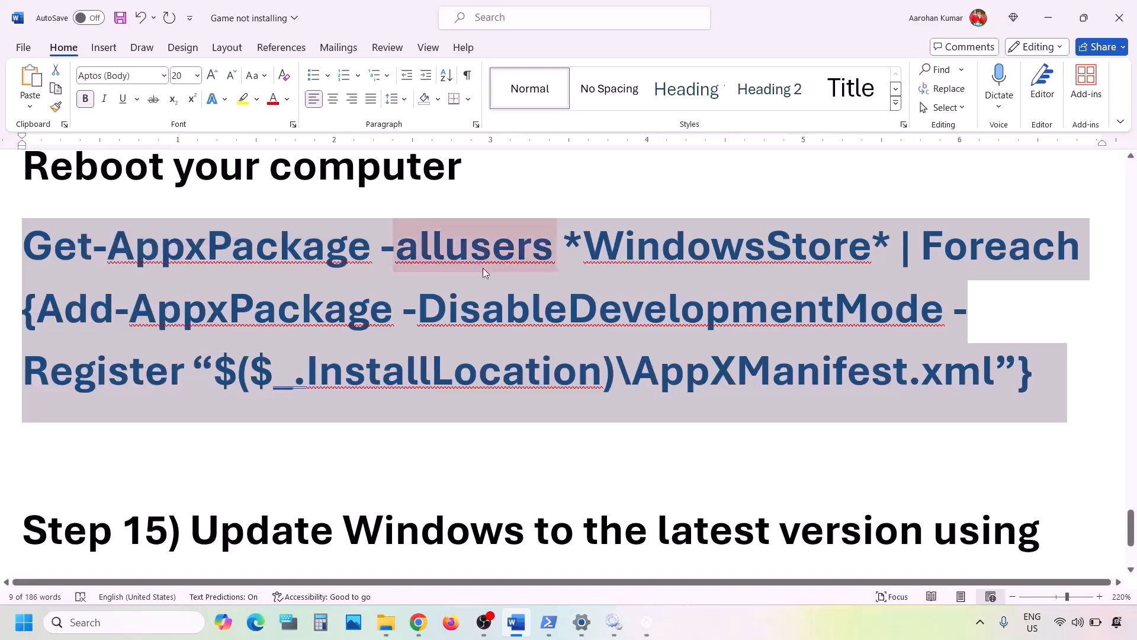
Paste and run the Store re-register command in the administrator PowerShell window
{"action": "mouse_move", "coordinate": [558, 627]}
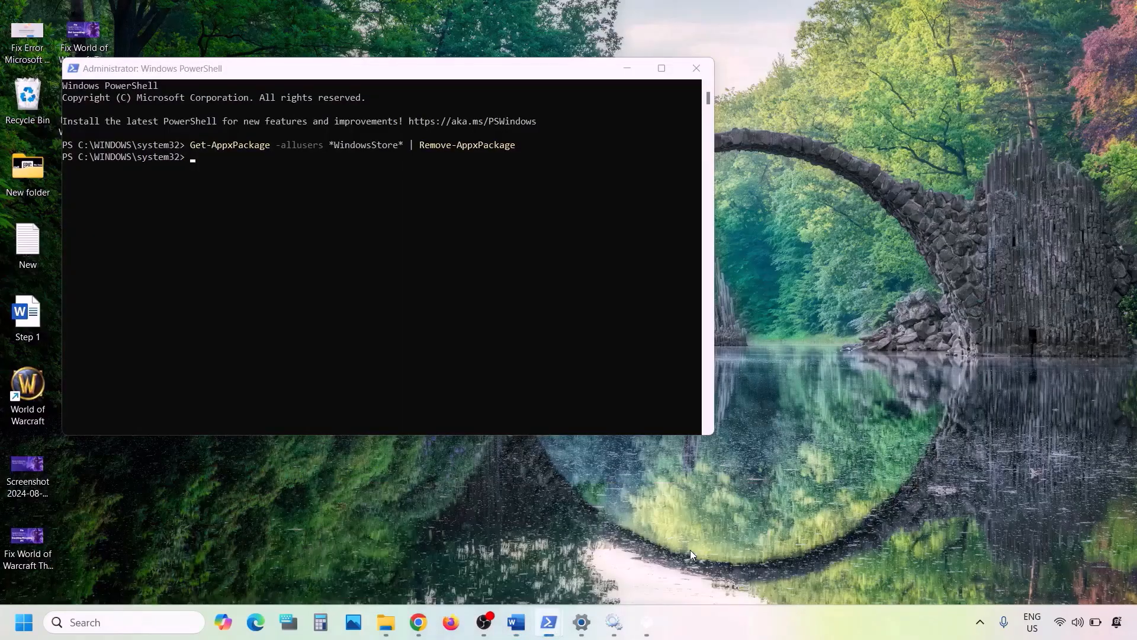
{"action": "left_click", "coordinate": [690, 549]}
{"action": "right_click", "coordinate": [446, 299]}
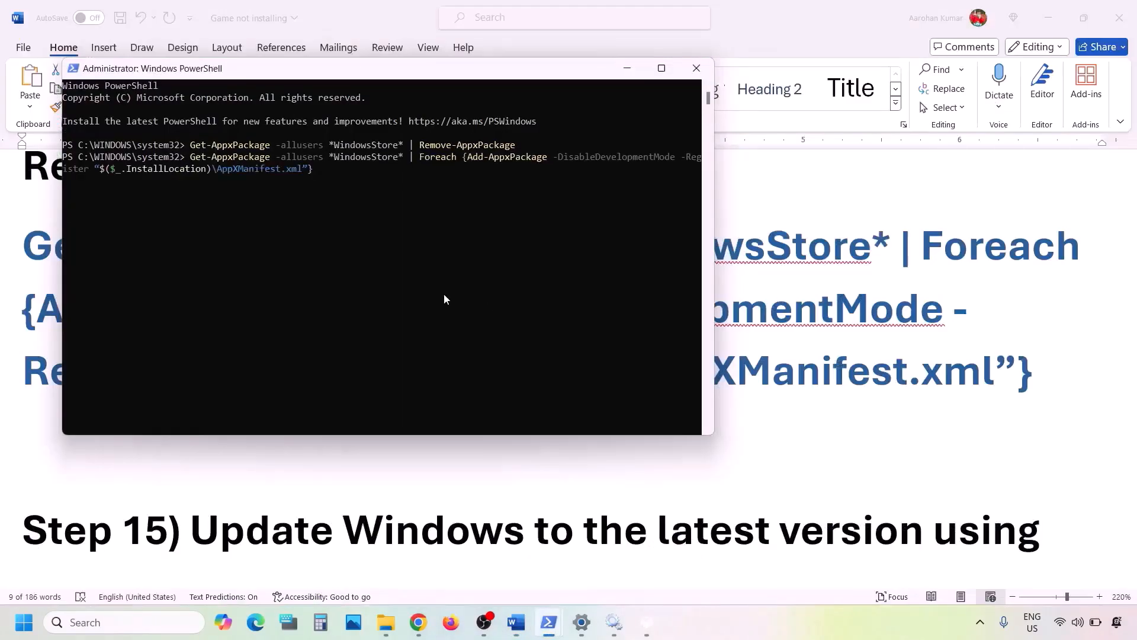
{"action": "key", "text": "Return"}
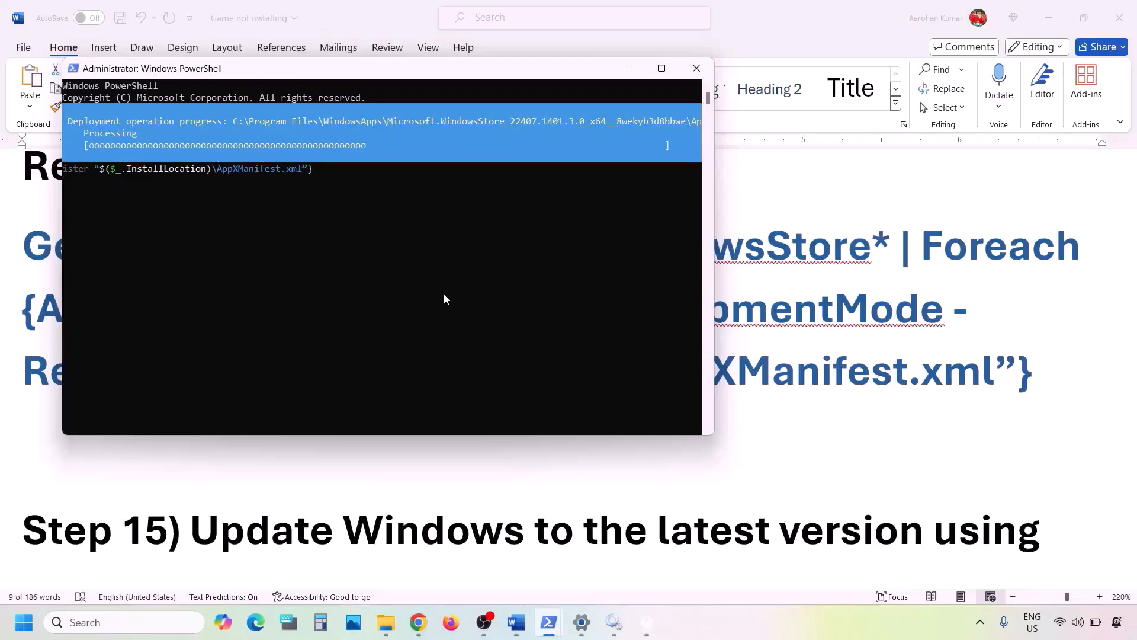
Search Windows for Microsoft Store and open it
{"action": "left_click", "coordinate": [121, 622]}
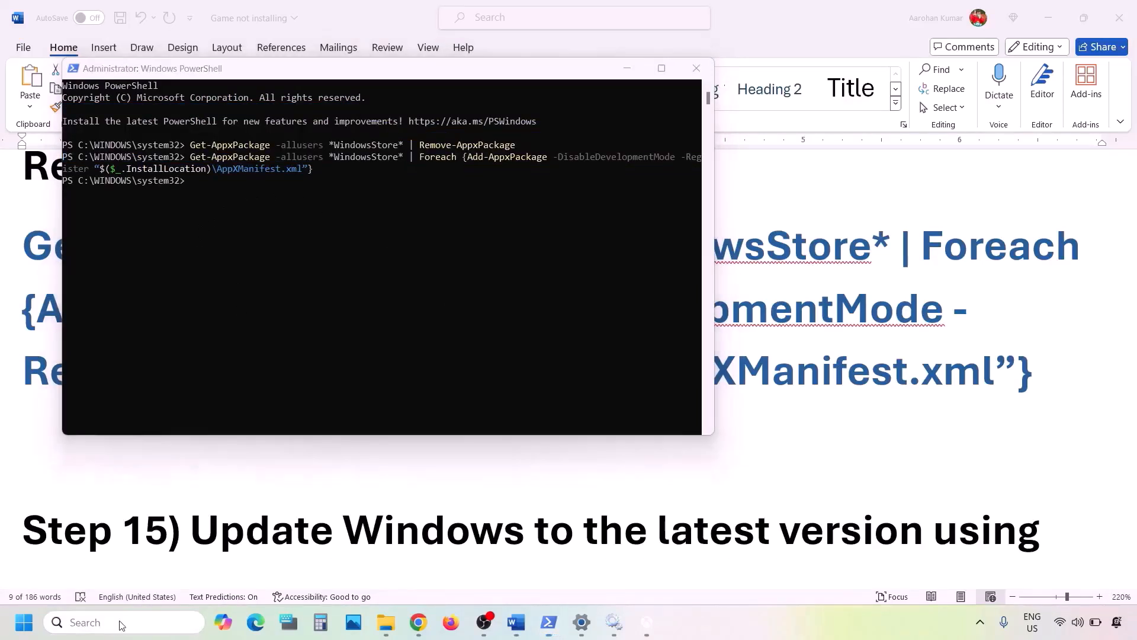
{"action": "type", "text": "store"}
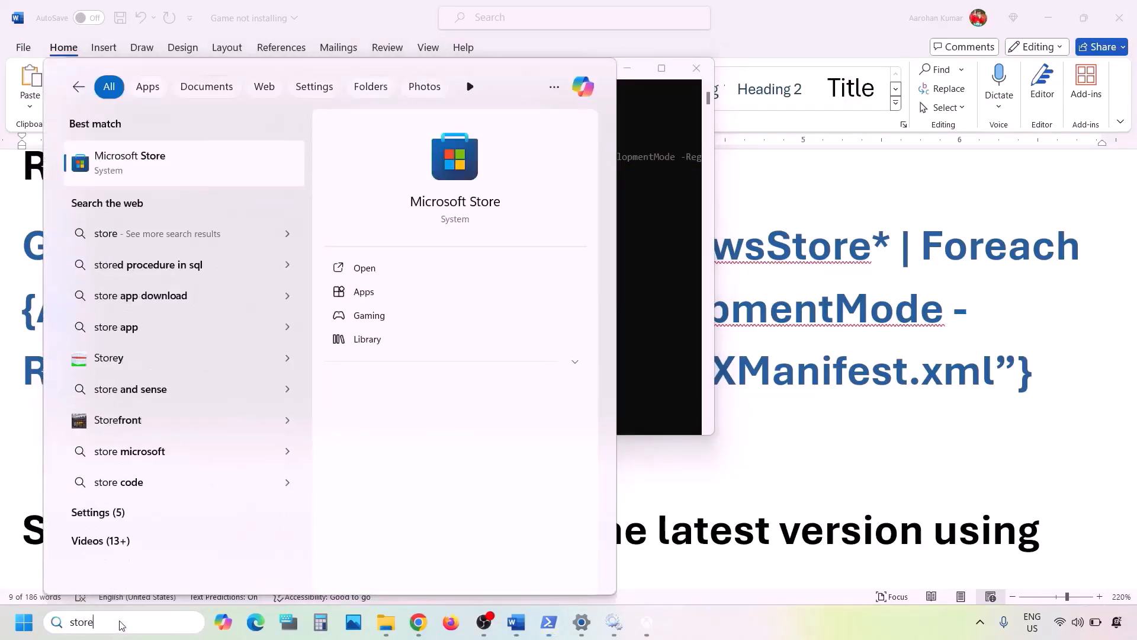
{"action": "key", "text": "Return"}
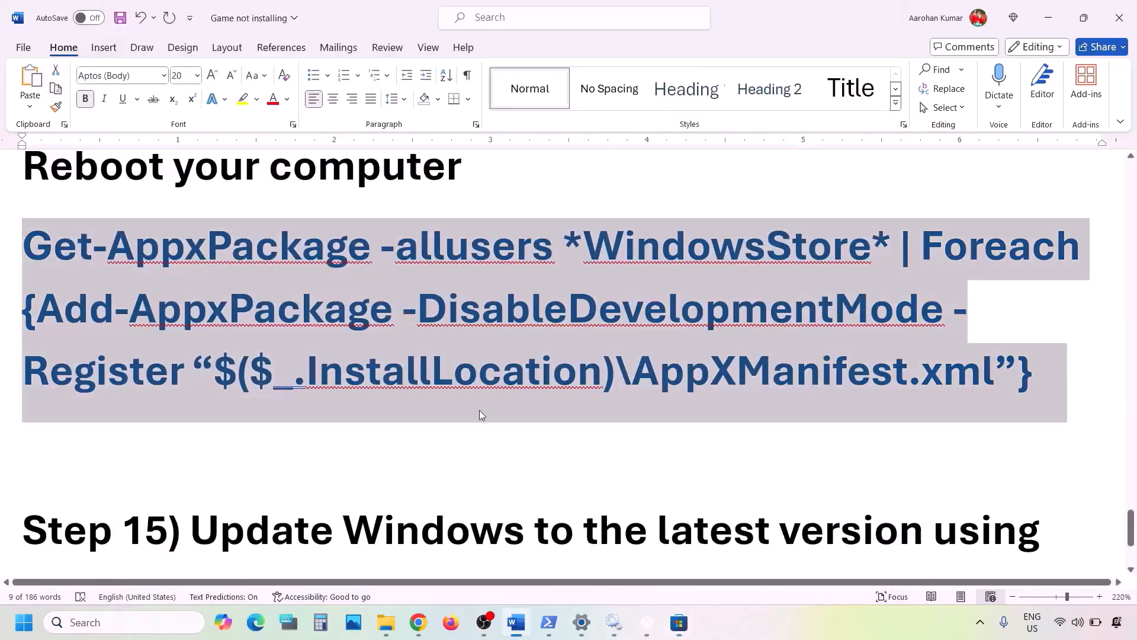
Locate Step 15 in the Word notes, Update Windows to the latest version using media creation tool
{"action": "scroll", "coordinate": [481, 415], "scroll_direction": "down", "scroll_amount": 3}
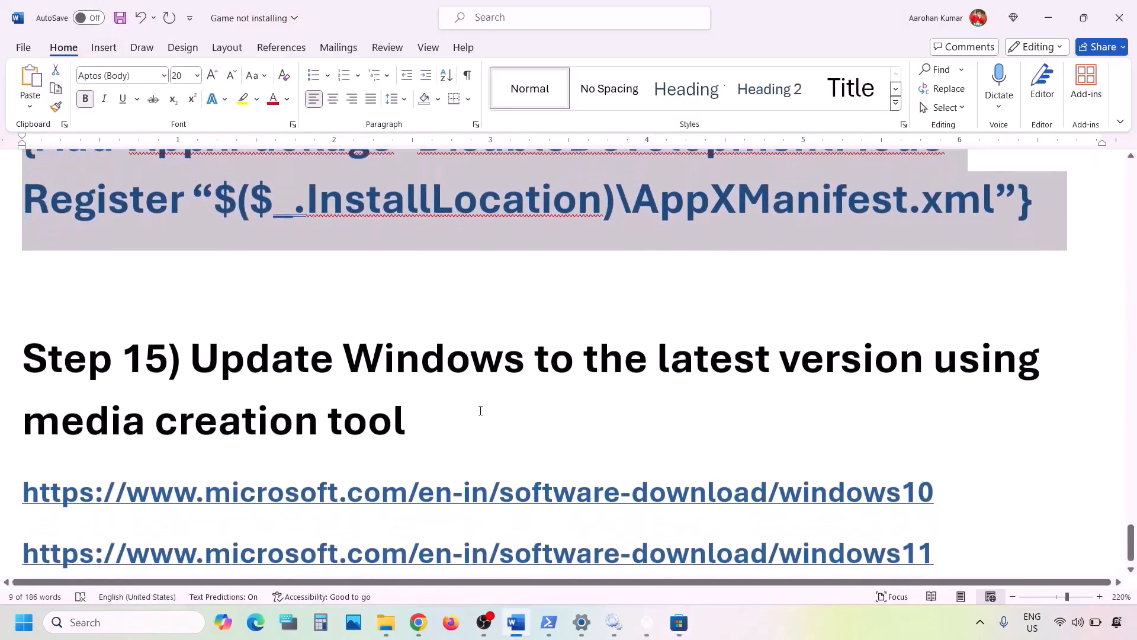
{"action": "left_click_drag", "start_coordinate": [202, 350], "coordinate": [415, 448]}
{"action": "scroll", "coordinate": [415, 425], "scroll_direction": "down", "scroll_amount": 1}
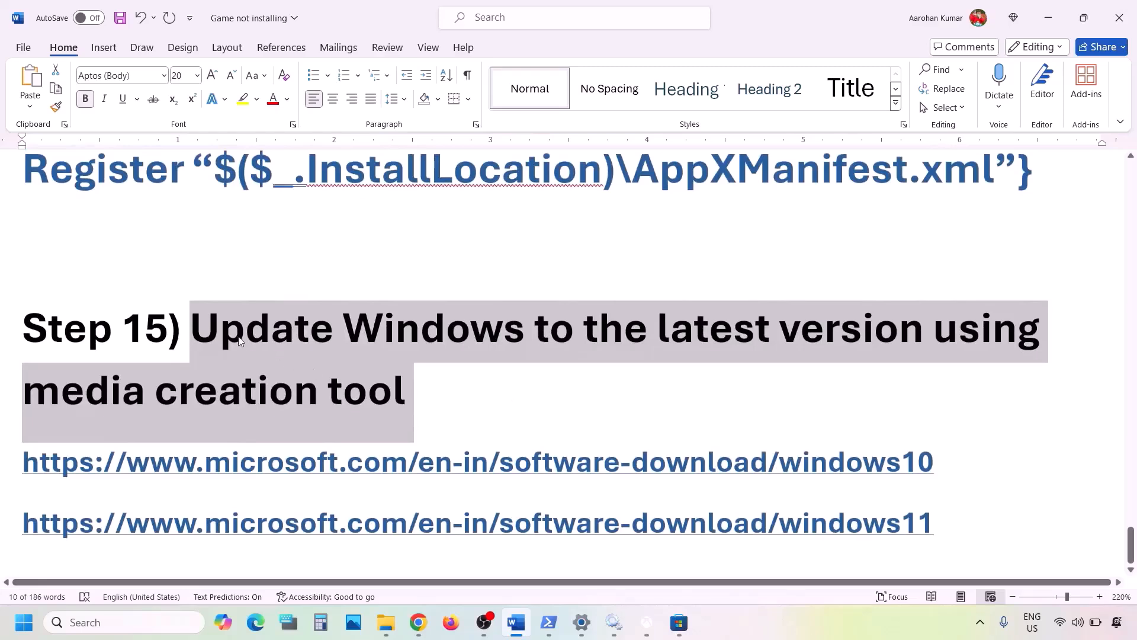
{"action": "left_click", "coordinate": [200, 332]}
{"action": "left_click_drag", "start_coordinate": [200, 331], "coordinate": [457, 375]}
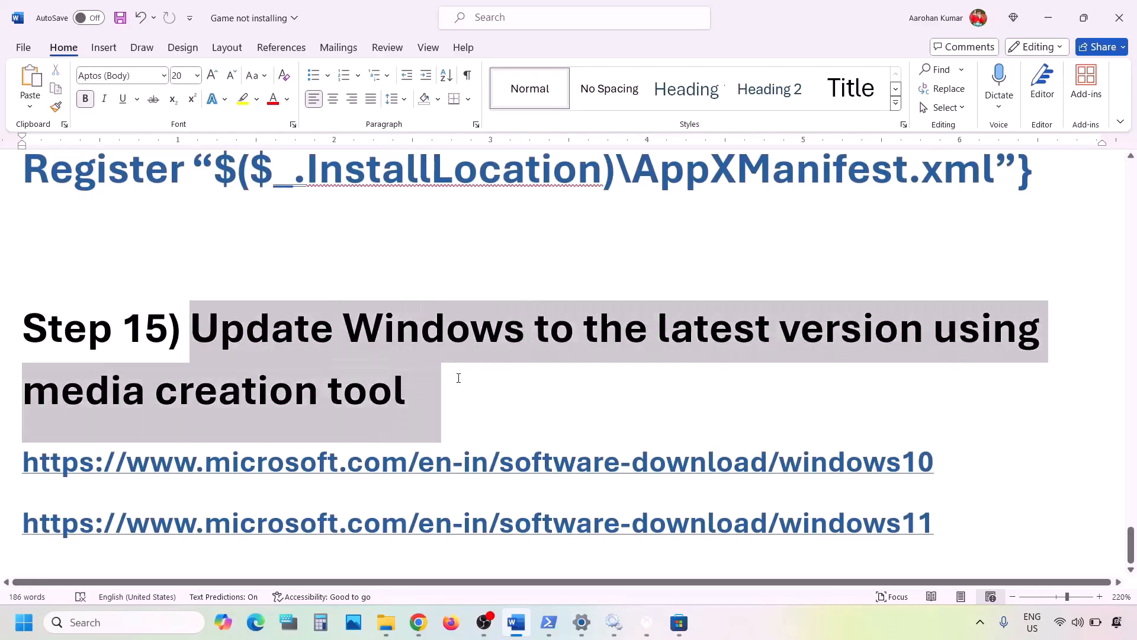
Open the Windows 10 software download link listed under Step 15 of the Word notes
{"action": "left_click", "coordinate": [815, 613]}
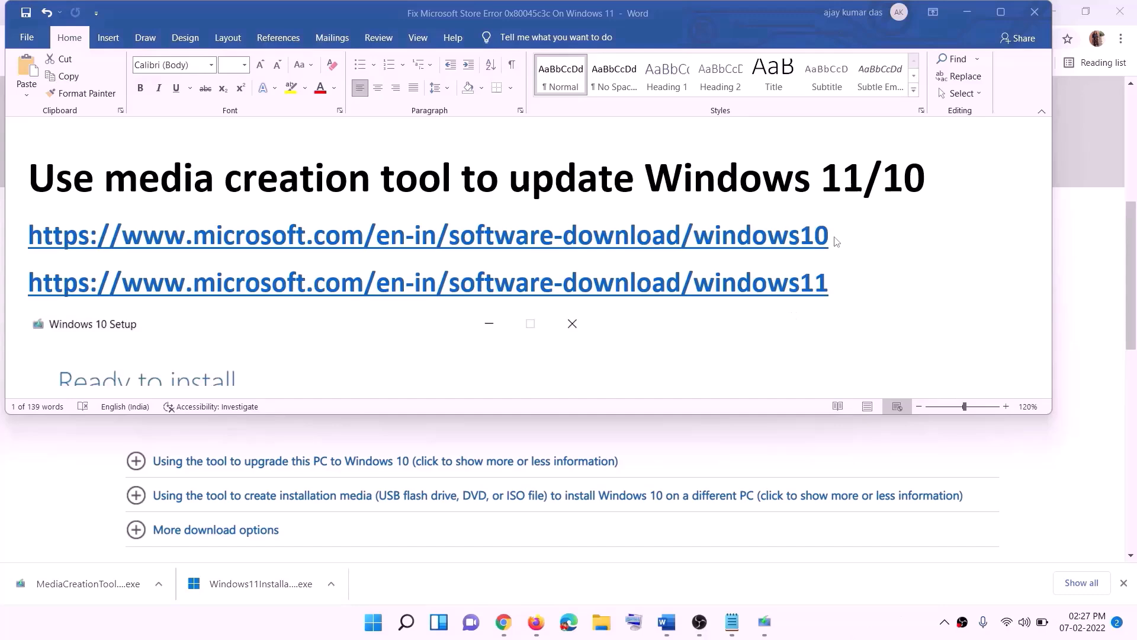
{"action": "left_click", "coordinate": [837, 254]}
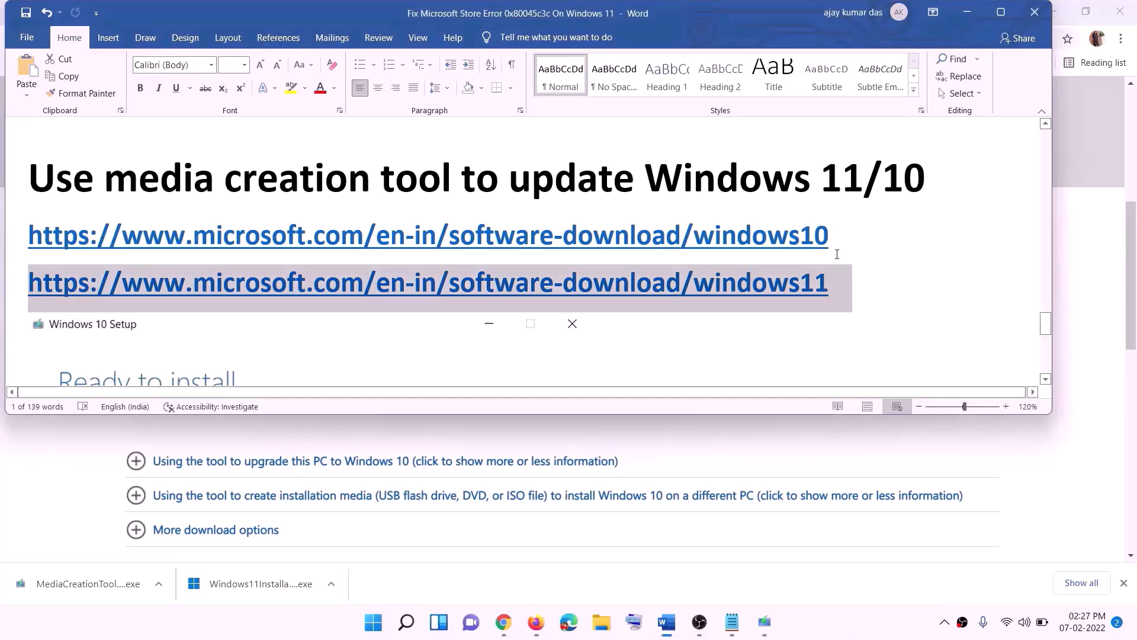
{"action": "triple_click", "coordinate": [334, 227]}
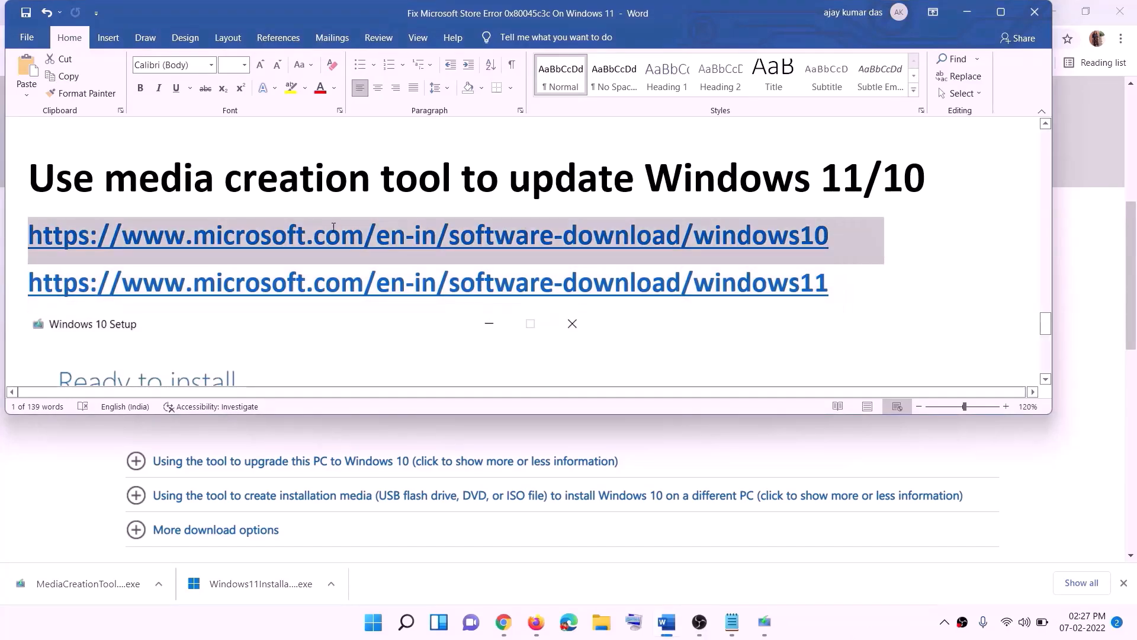
{"action": "triple_click", "coordinate": [846, 283]}
{"action": "left_click", "coordinate": [967, 12]}
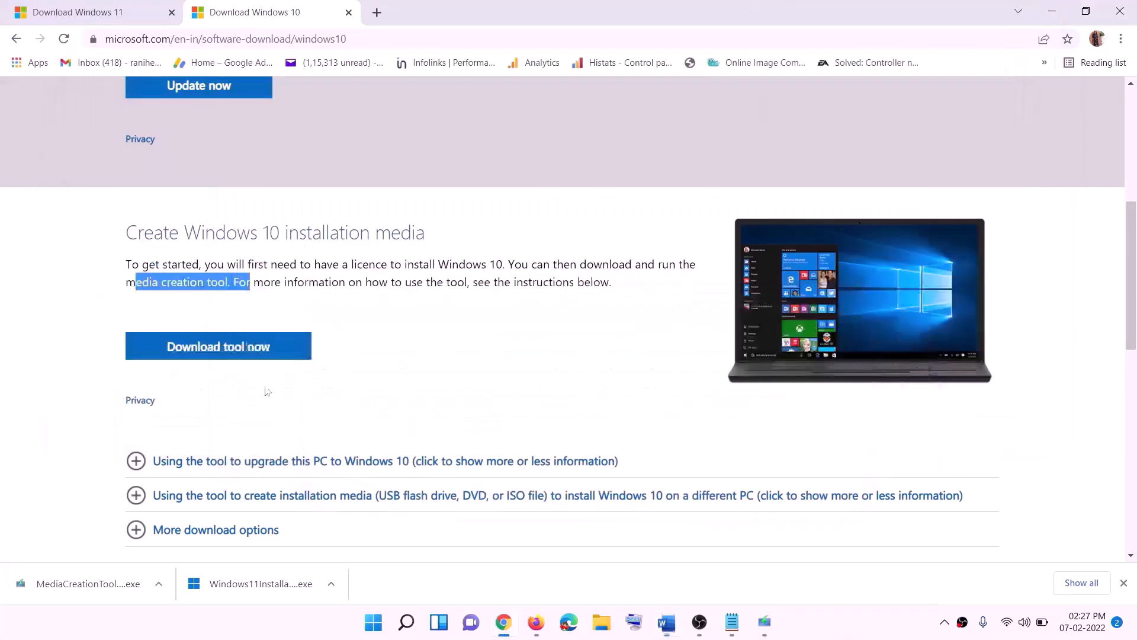
Run the Windows 10 media creation tool, accept the licence terms and choose Upgrade this PC now
{"action": "scroll", "coordinate": [265, 391], "scroll_direction": "up", "scroll_amount": 6}
{"action": "scroll", "coordinate": [382, 331], "scroll_direction": "down", "scroll_amount": 5}
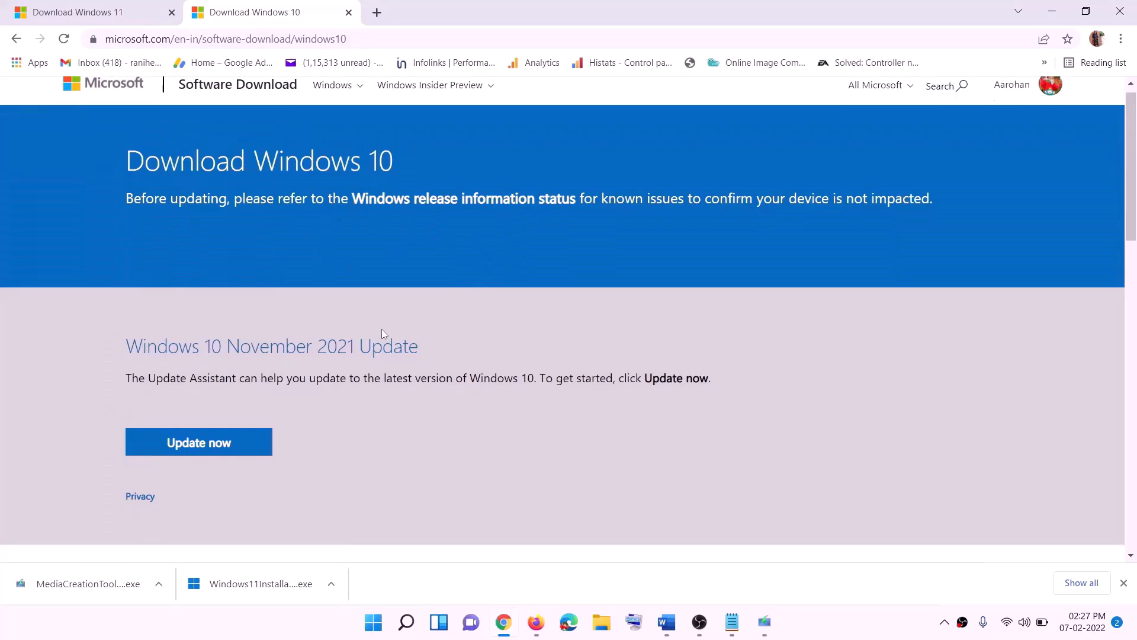
{"action": "left_click_drag", "start_coordinate": [136, 356], "coordinate": [253, 356]}
{"action": "scroll", "coordinate": [254, 355], "scroll_direction": "down", "scroll_amount": 3}
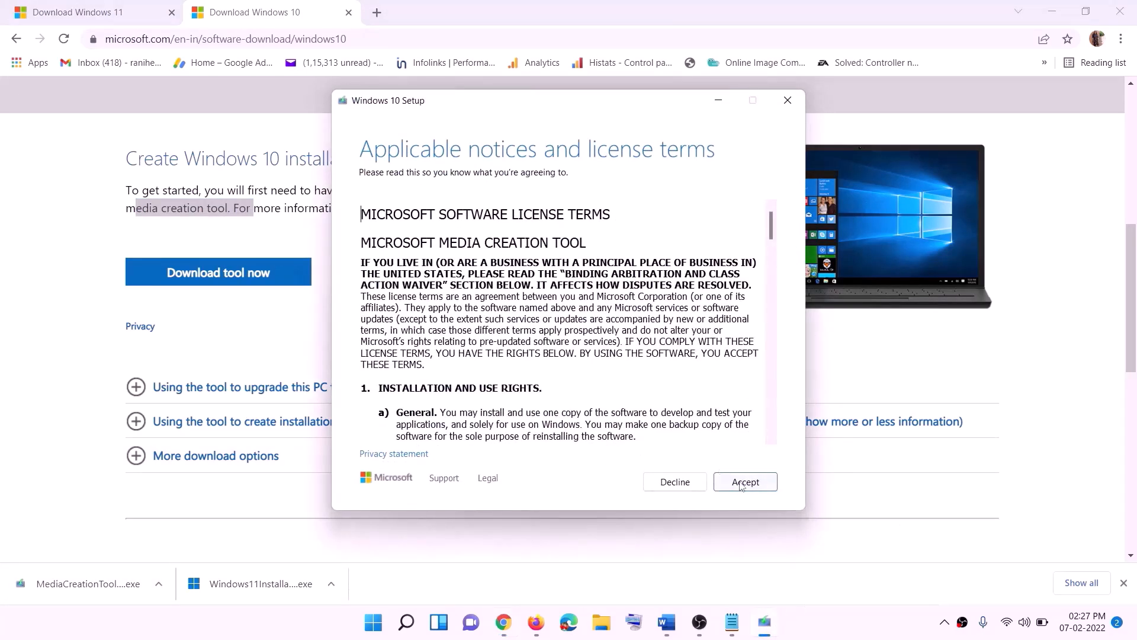
{"action": "left_click", "coordinate": [741, 485]}
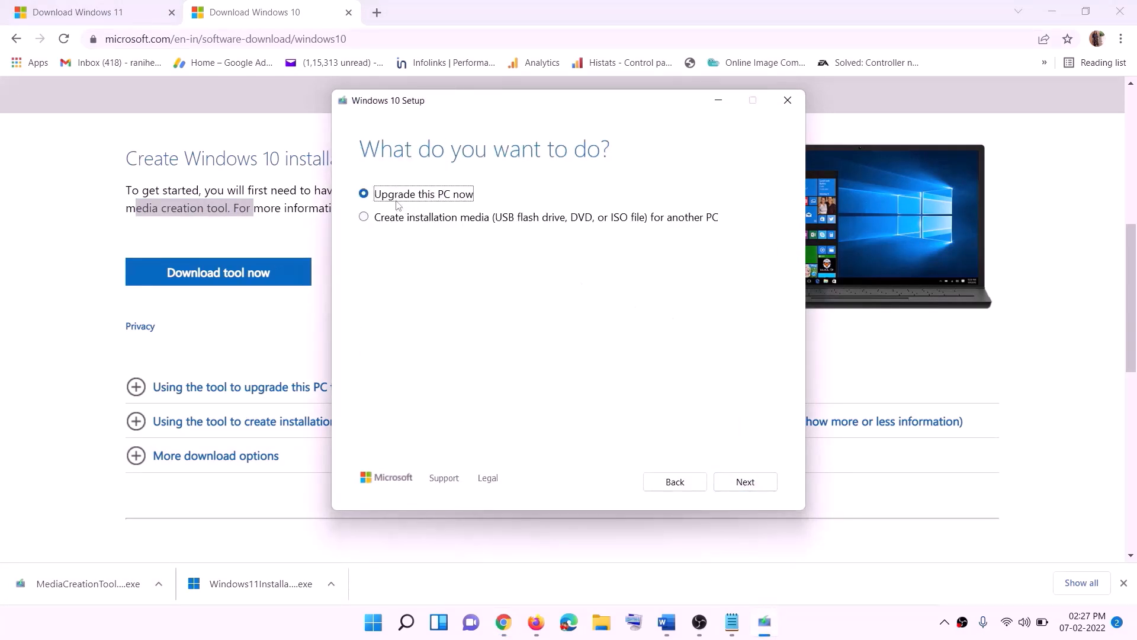
{"action": "left_click", "coordinate": [745, 483]}
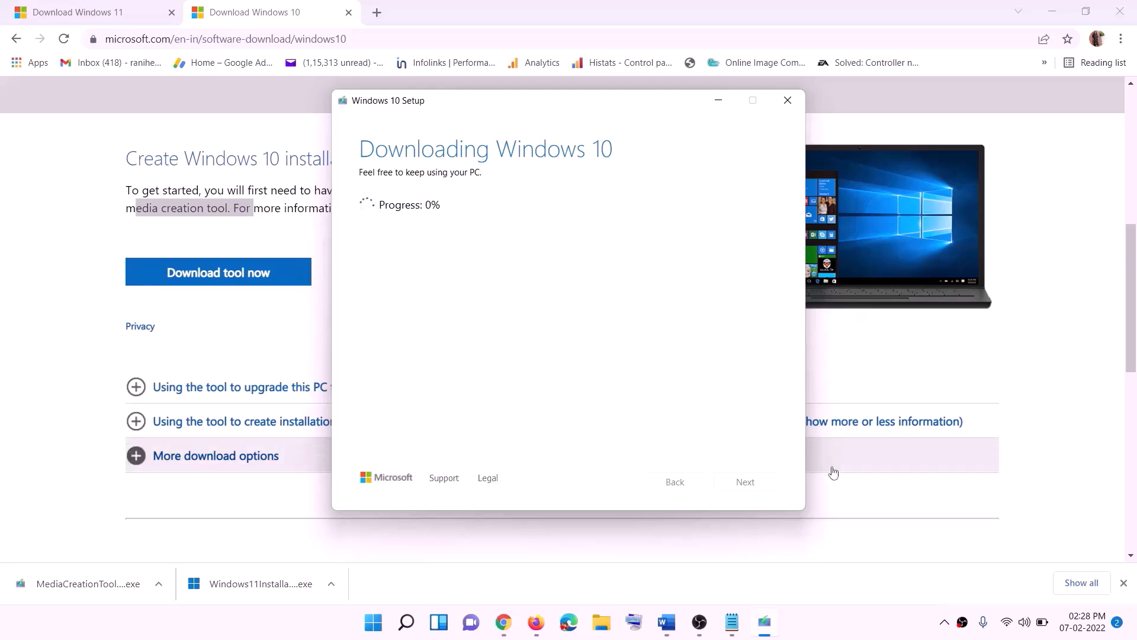
Review the Ready to install summary screenshot for Windows 10 in the Word notes
{"action": "left_click", "coordinate": [840, 631]}
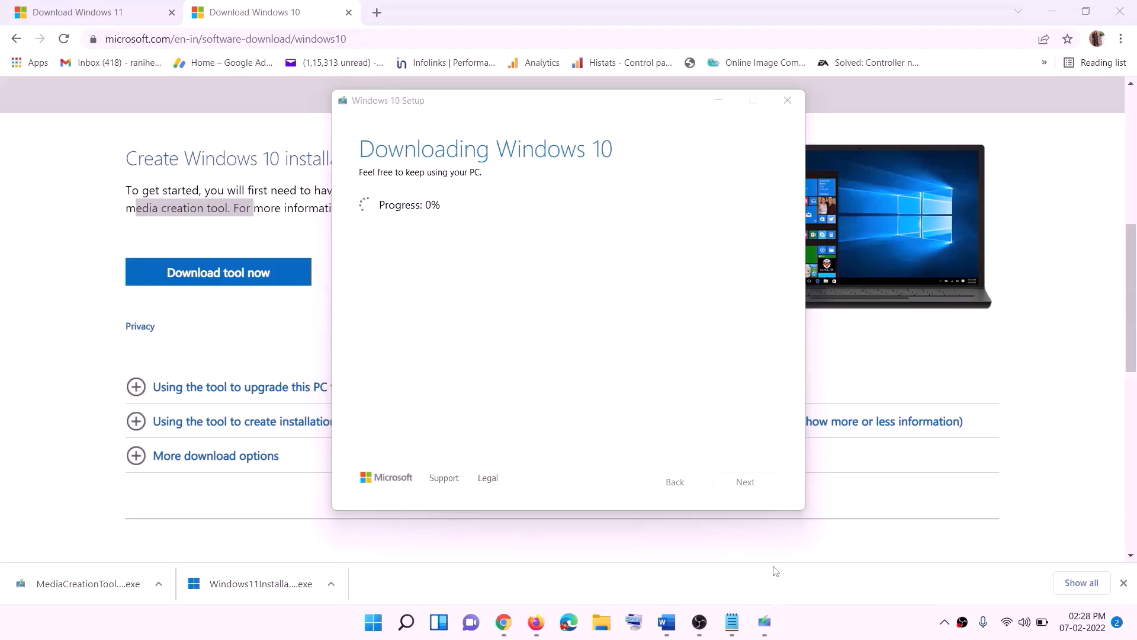
{"action": "left_click", "coordinate": [669, 625]}
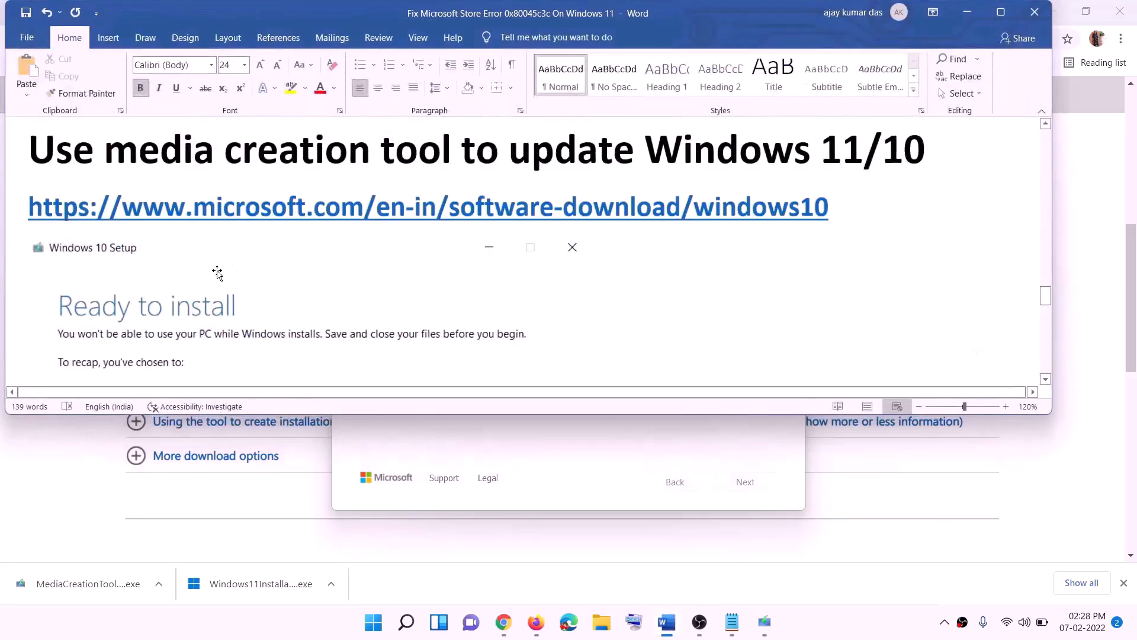
{"action": "scroll", "coordinate": [122, 289], "scroll_direction": "down", "scroll_amount": 1}
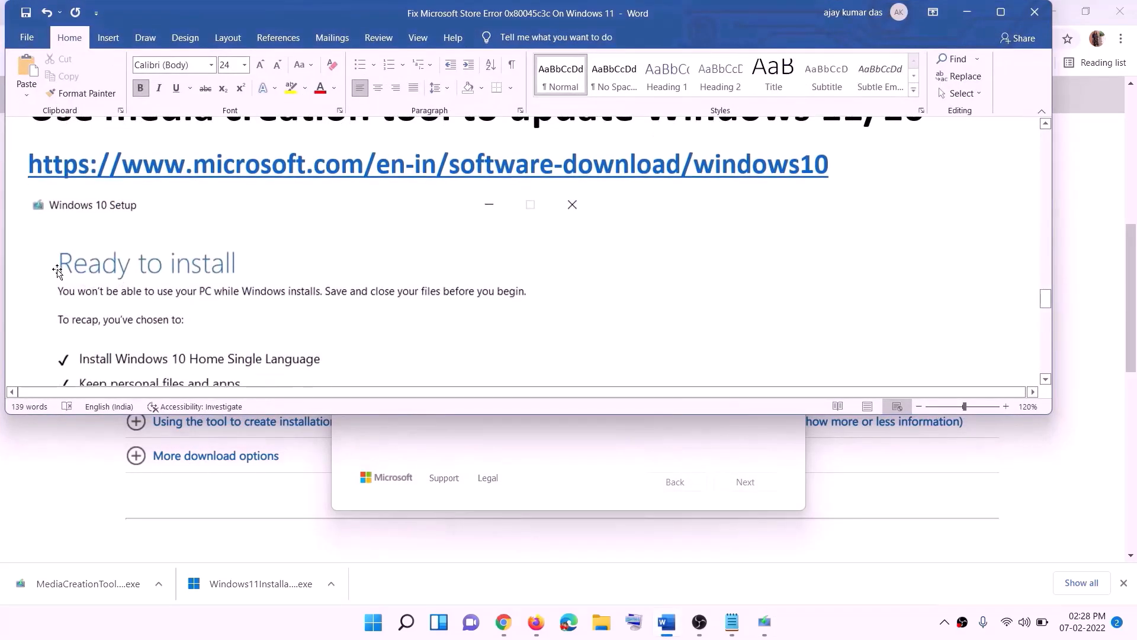
{"action": "left_click", "coordinate": [1001, 12]}
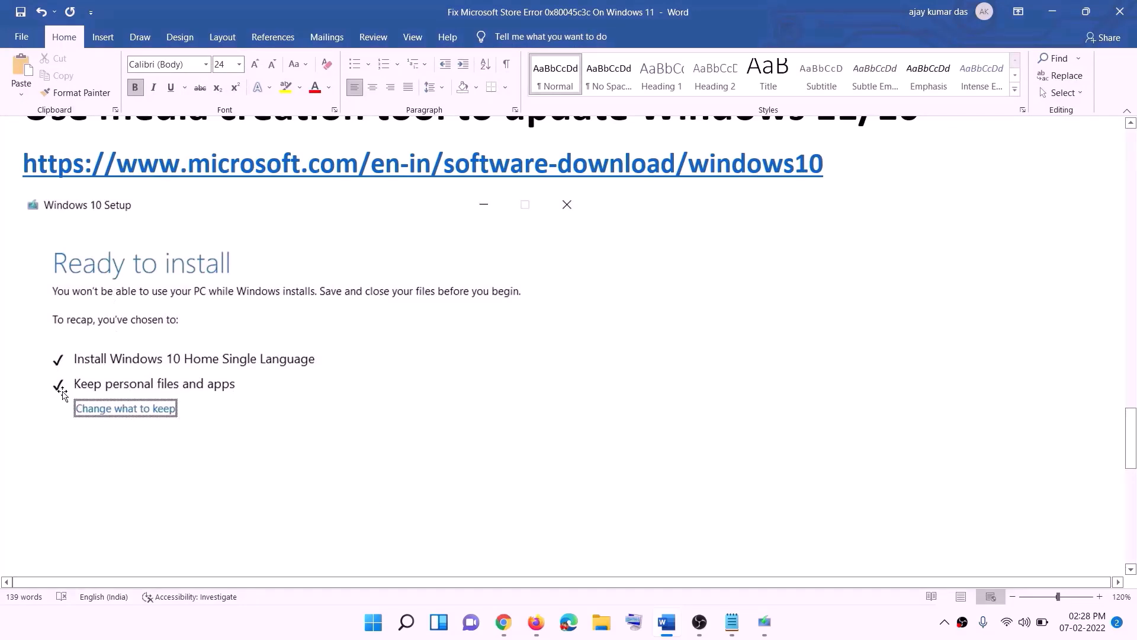
{"action": "scroll", "coordinate": [564, 409], "scroll_direction": "down", "scroll_amount": 3}
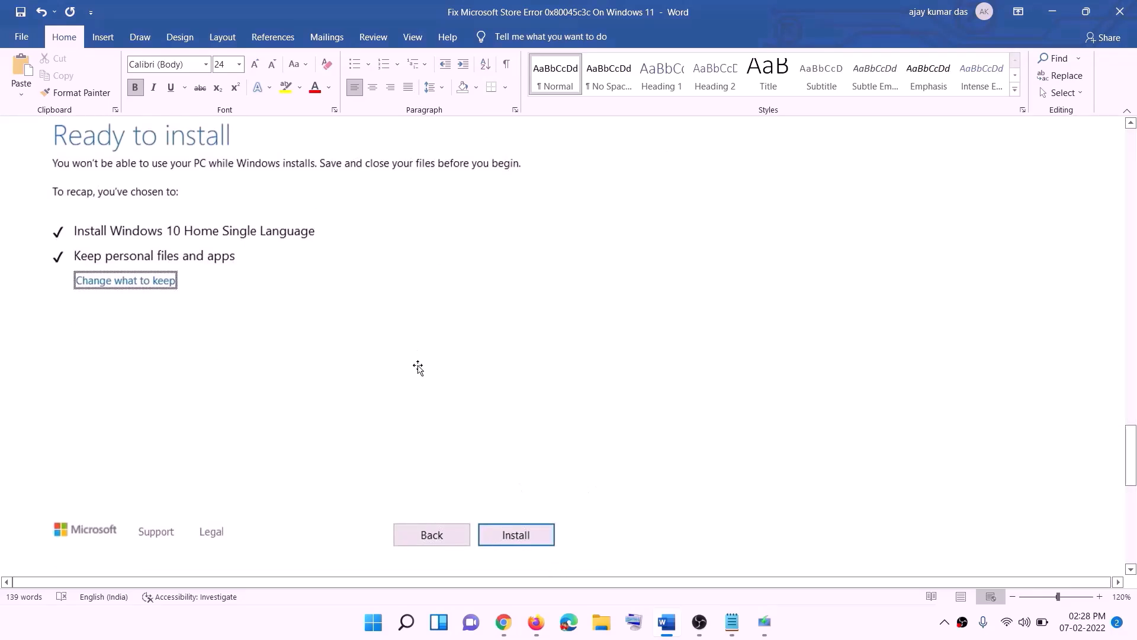
{"action": "scroll", "coordinate": [465, 367], "scroll_direction": "up", "scroll_amount": 1}
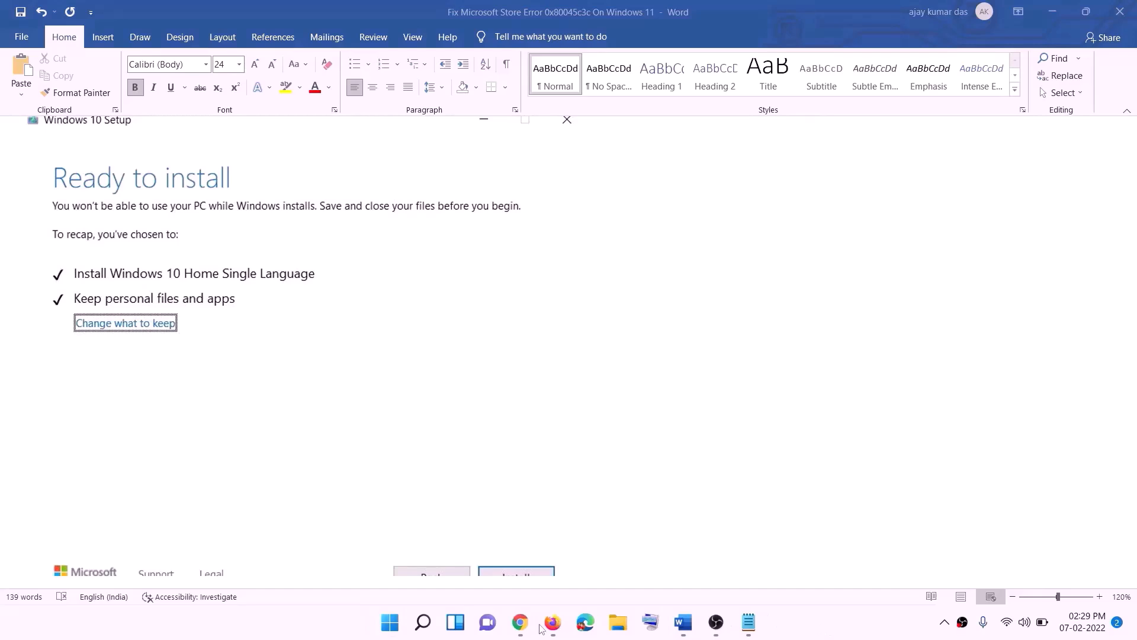
On the Windows 11 download page, download the media creation tool under Create Windows 11 Installation Media
{"action": "left_click", "coordinate": [522, 623]}
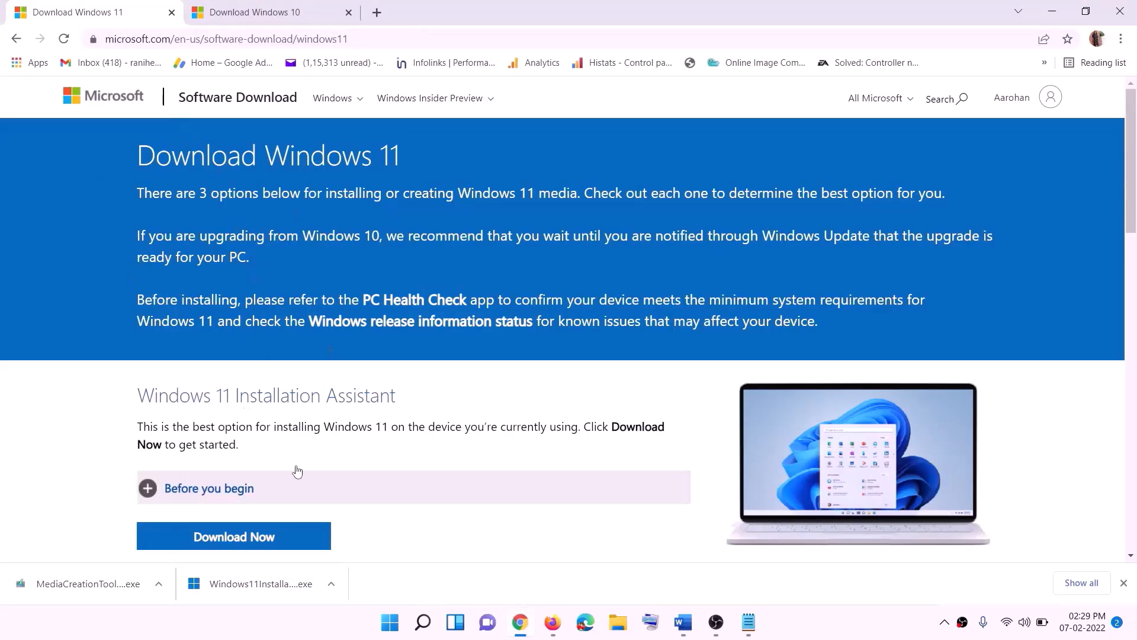
{"action": "scroll", "coordinate": [353, 400], "scroll_direction": "down", "scroll_amount": 5}
{"action": "left_click_drag", "start_coordinate": [214, 351], "coordinate": [329, 351]}
{"action": "left_click", "coordinate": [226, 453]}
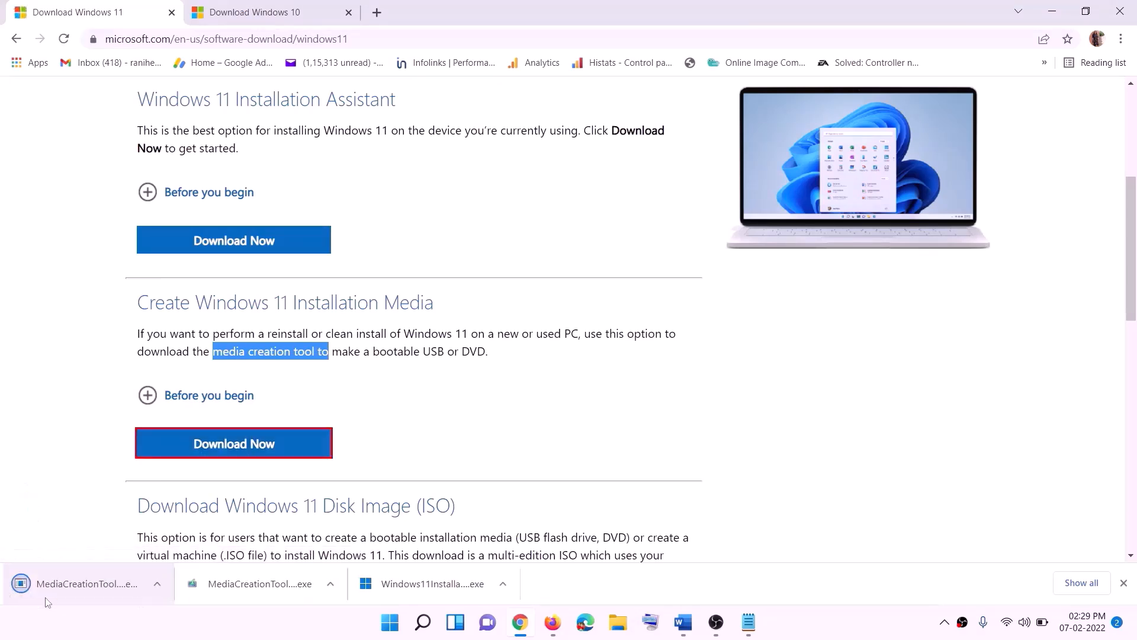
Launch the downloaded media creation tool with administrator approval and accept its licence terms
{"action": "left_click", "coordinate": [77, 588]}
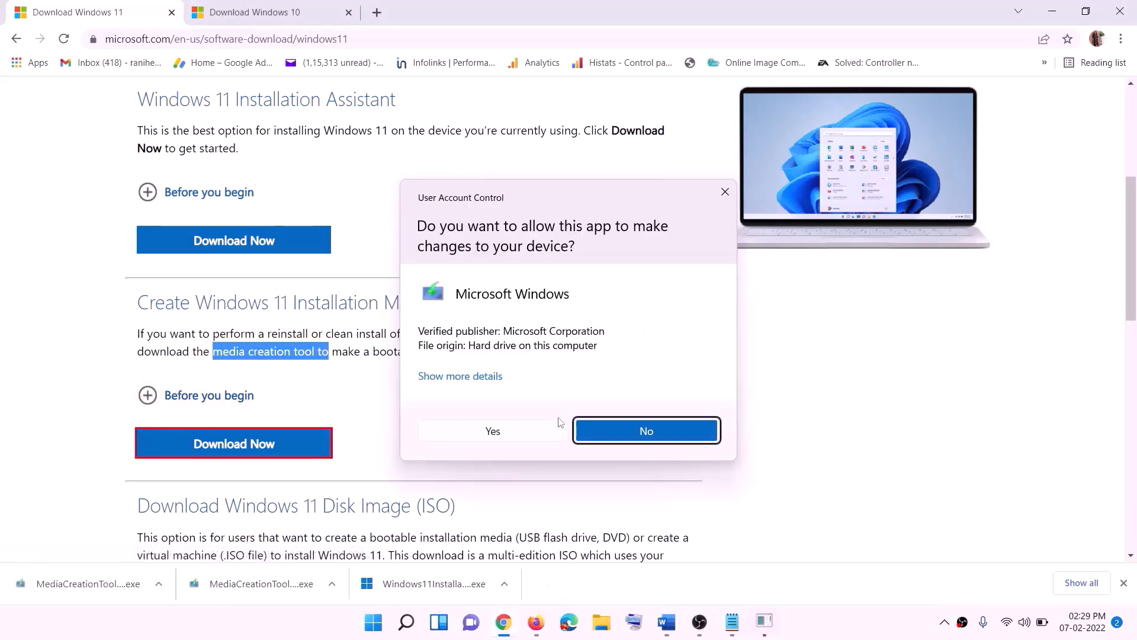
{"action": "left_click", "coordinate": [503, 434]}
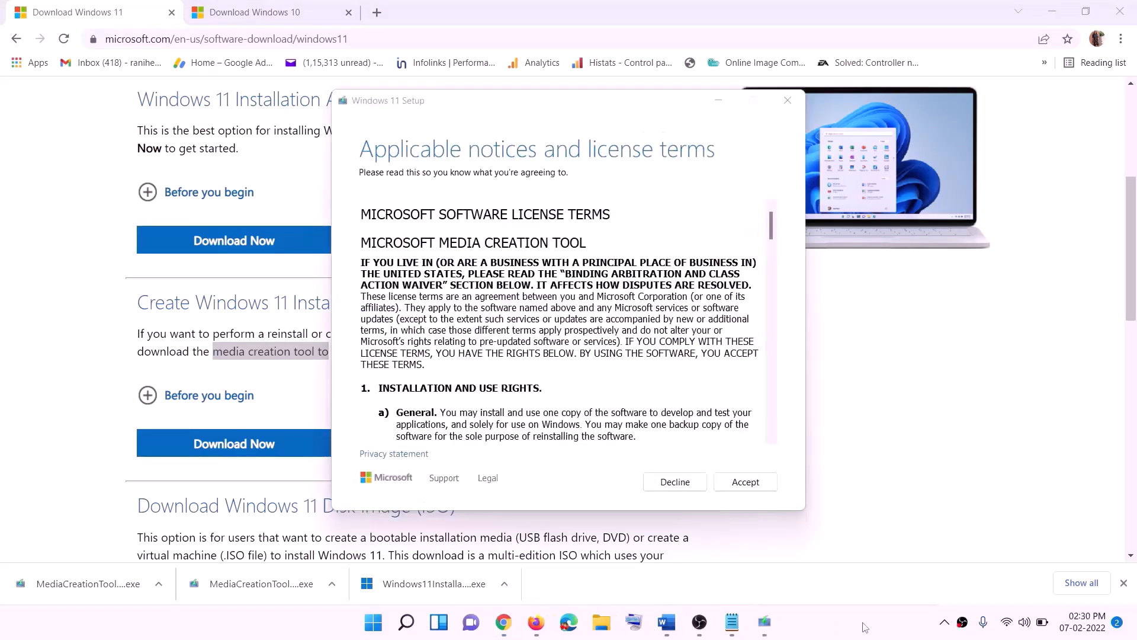
{"action": "left_click", "coordinate": [730, 482]}
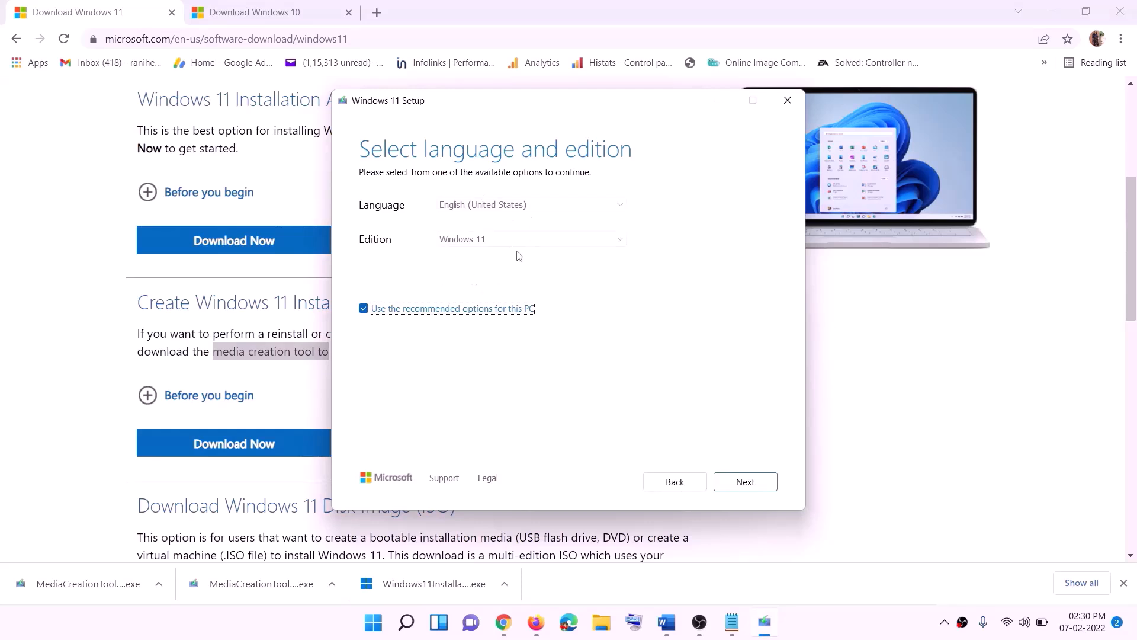
Create a Windows 11 ISO file named Windows on the Desktop using the recommended language and edition
{"action": "left_click", "coordinate": [738, 481]}
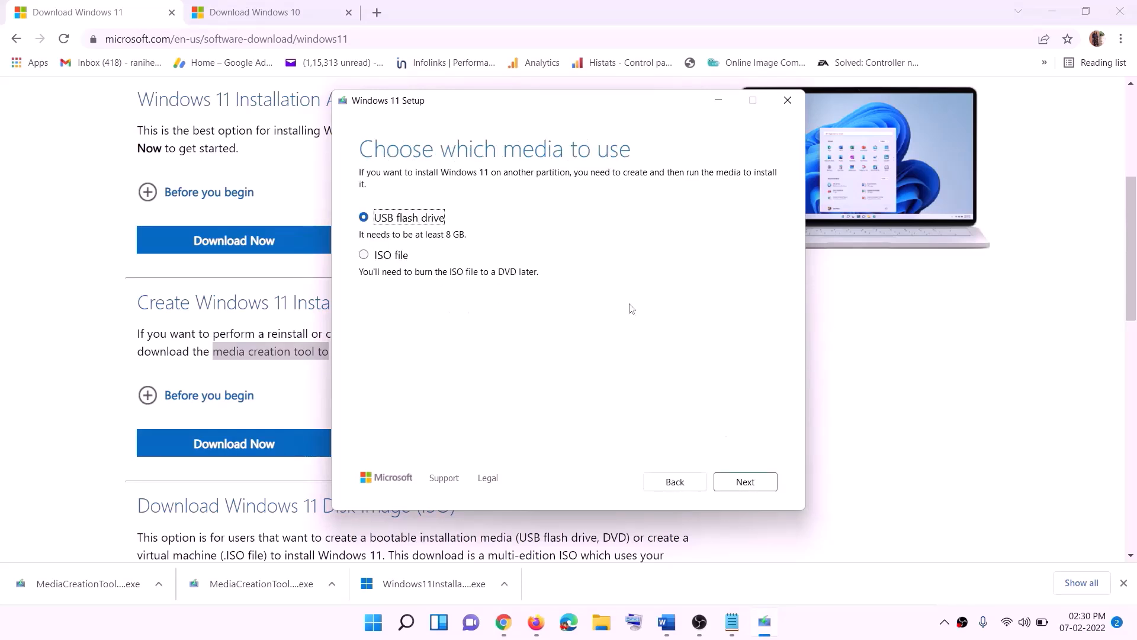
{"action": "left_click", "coordinate": [391, 255]}
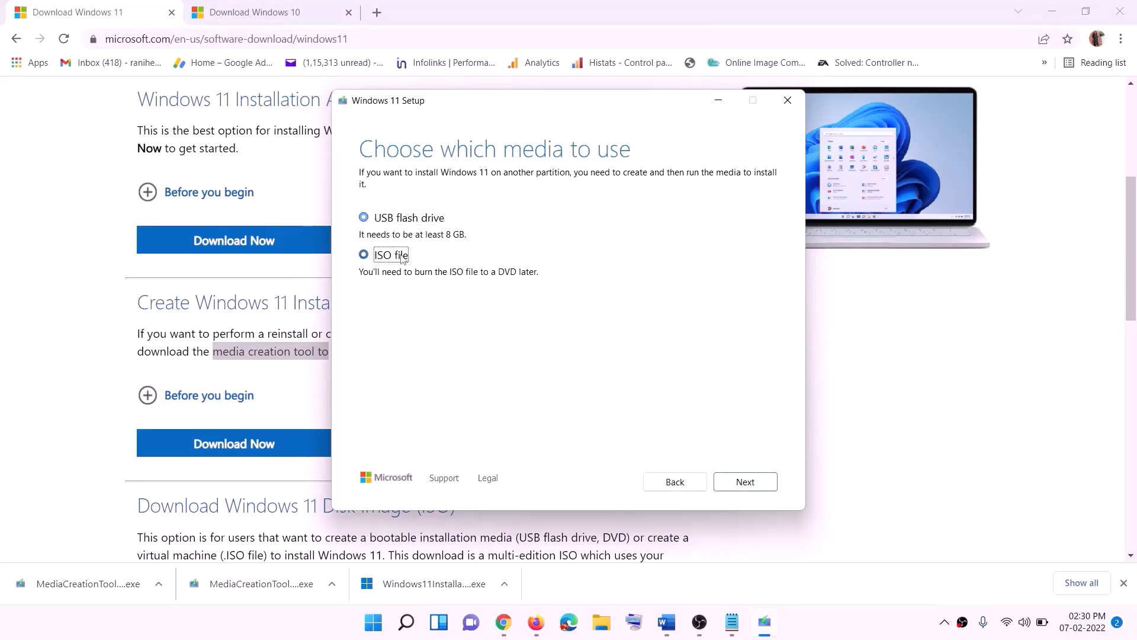
{"action": "left_click", "coordinate": [748, 481]}
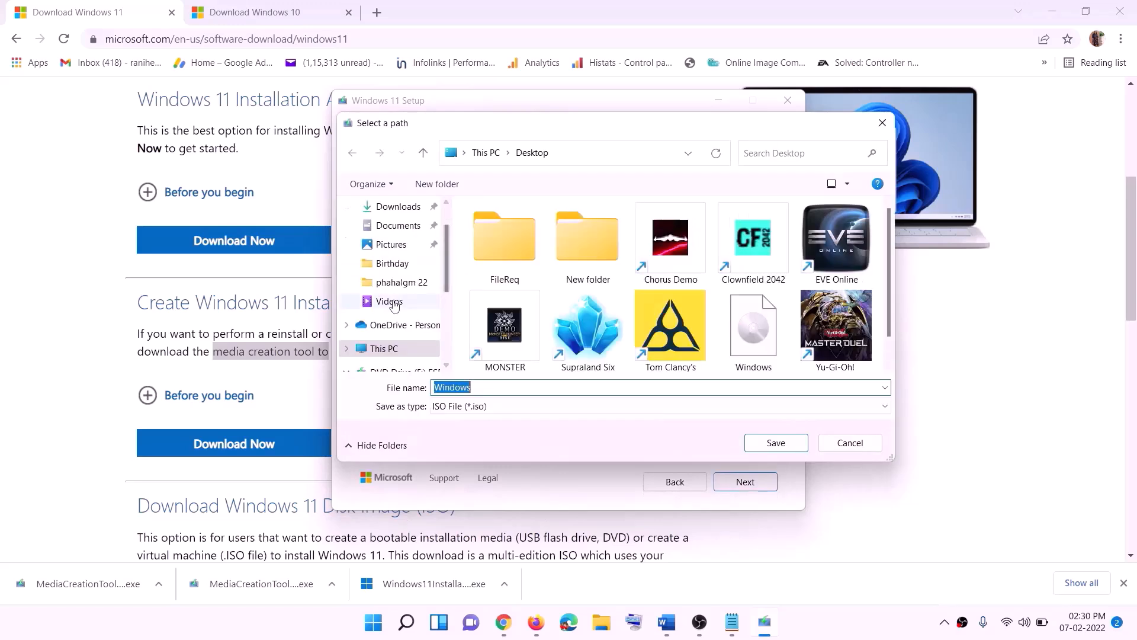
{"action": "scroll", "coordinate": [395, 305], "scroll_direction": "up", "scroll_amount": 2}
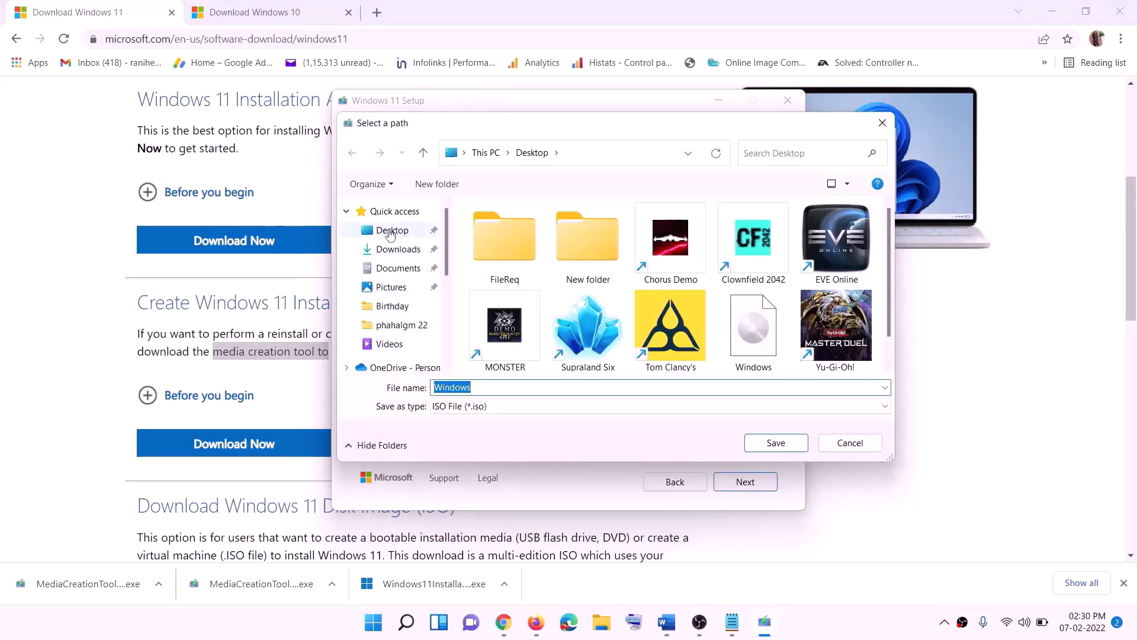
{"action": "left_click", "coordinate": [391, 232]}
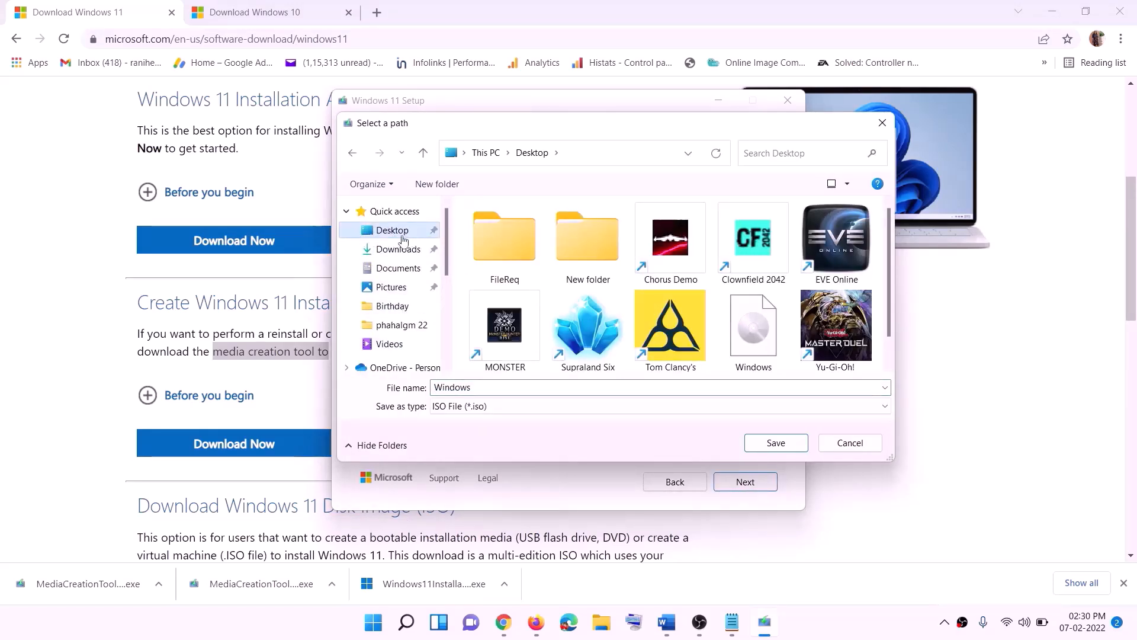
{"action": "left_click", "coordinate": [778, 444]}
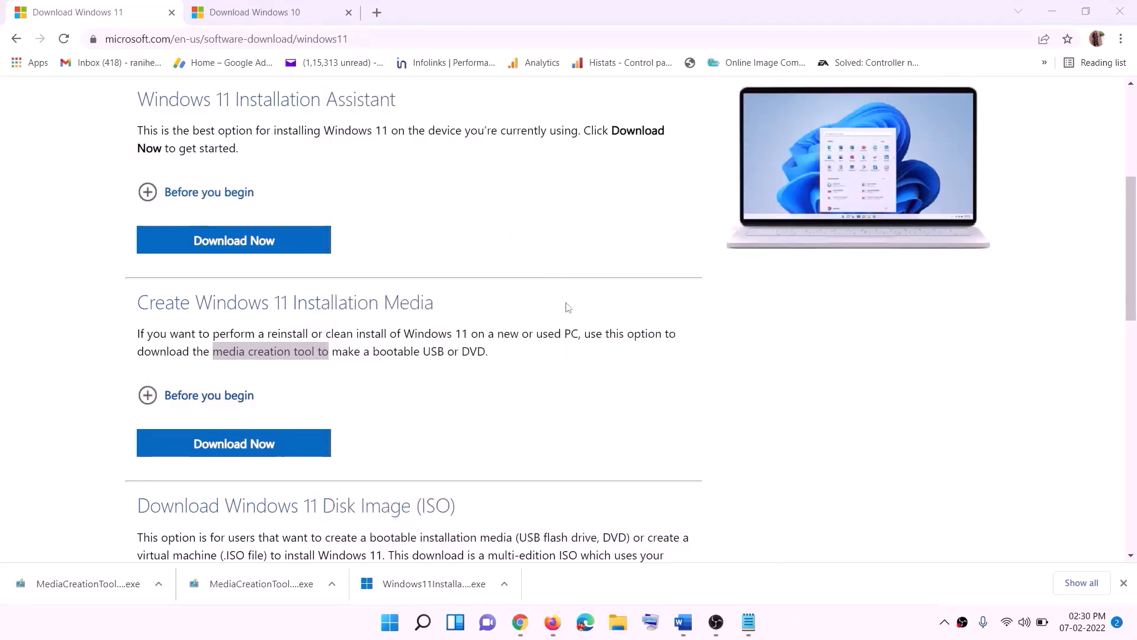
Mount the Windows ISO from the desktop, run its setup and continue past the Install Windows 11 page
{"action": "key", "text": "super+d"}
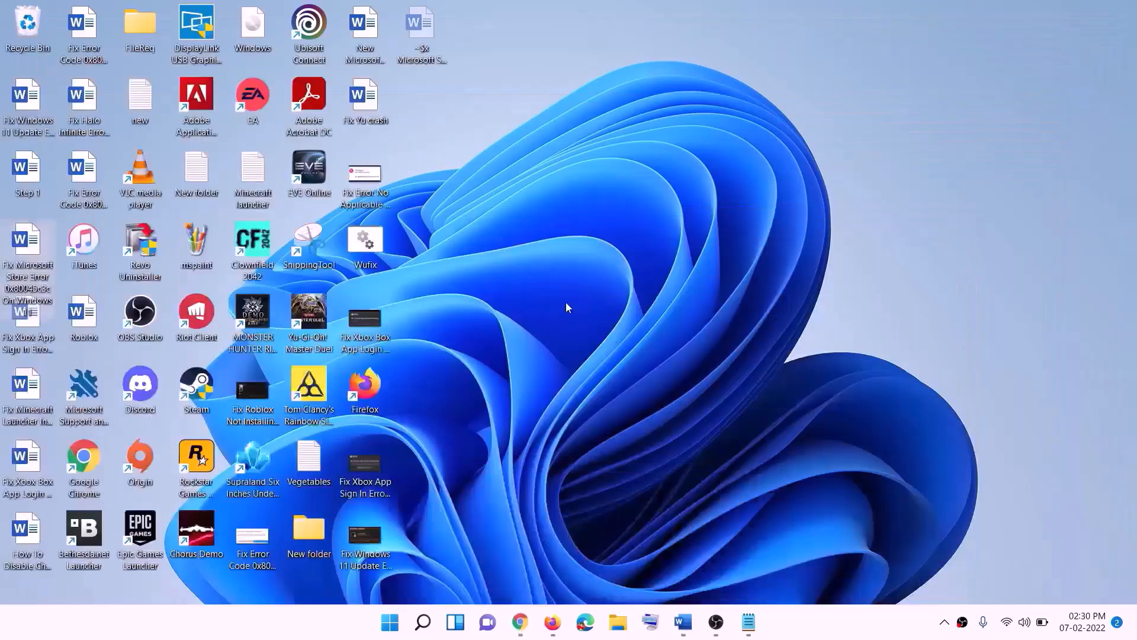
{"action": "left_click_drag", "start_coordinate": [265, 31], "coordinate": [454, 365]}
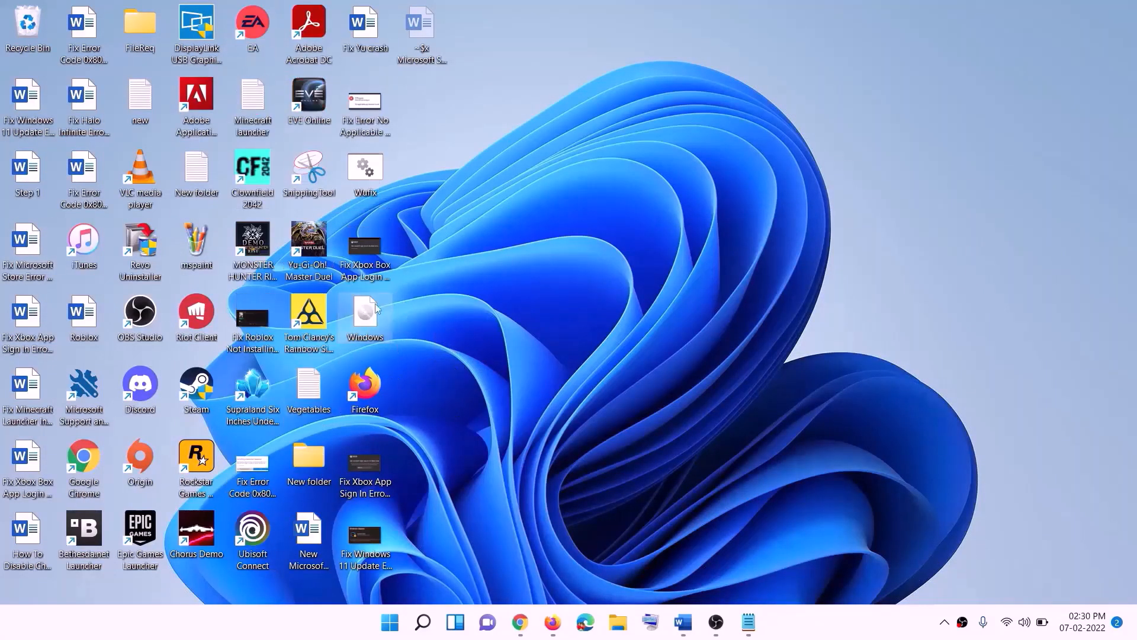
{"action": "double_click", "coordinate": [373, 324]}
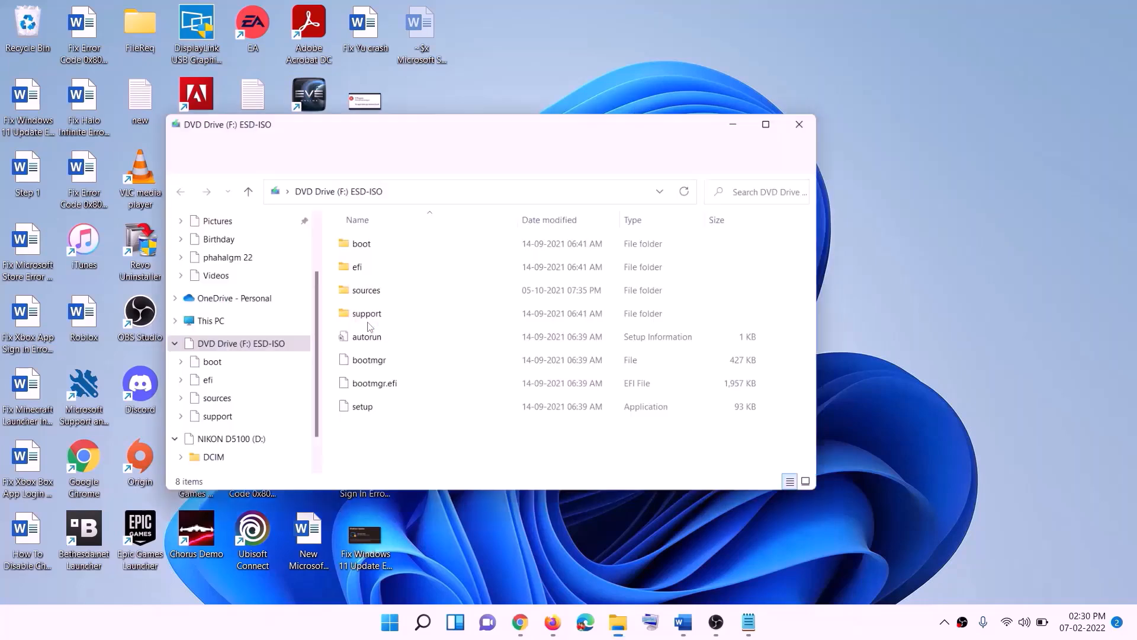
{"action": "left_click", "coordinate": [360, 415]}
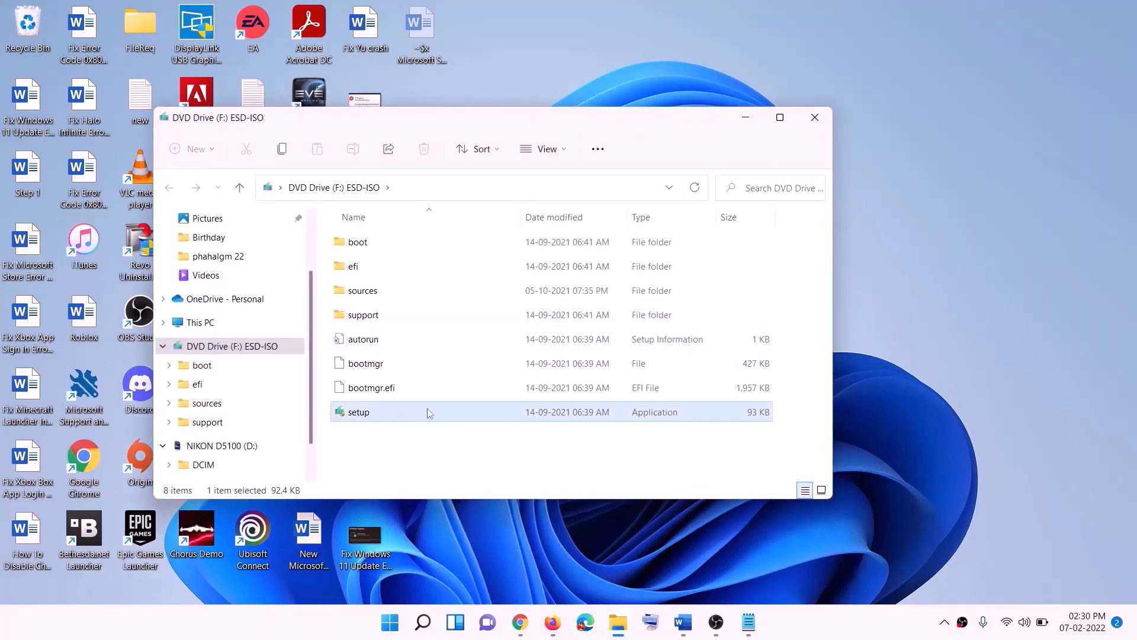
{"action": "double_click", "coordinate": [387, 412]}
{"action": "left_click", "coordinate": [457, 464]}
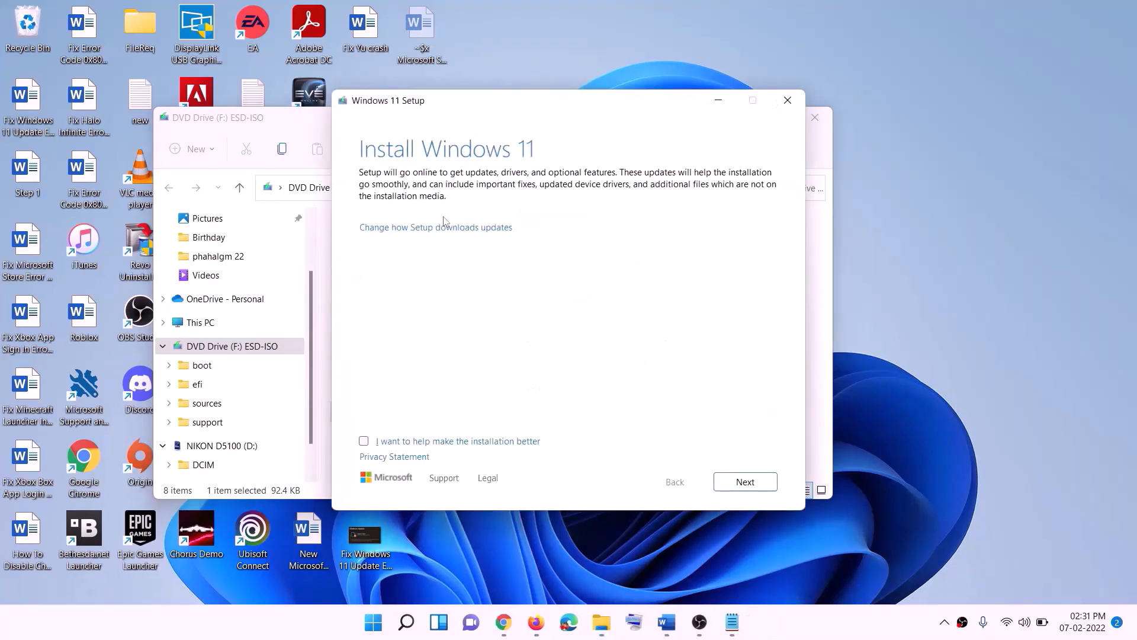
{"action": "left_click", "coordinate": [751, 483]}
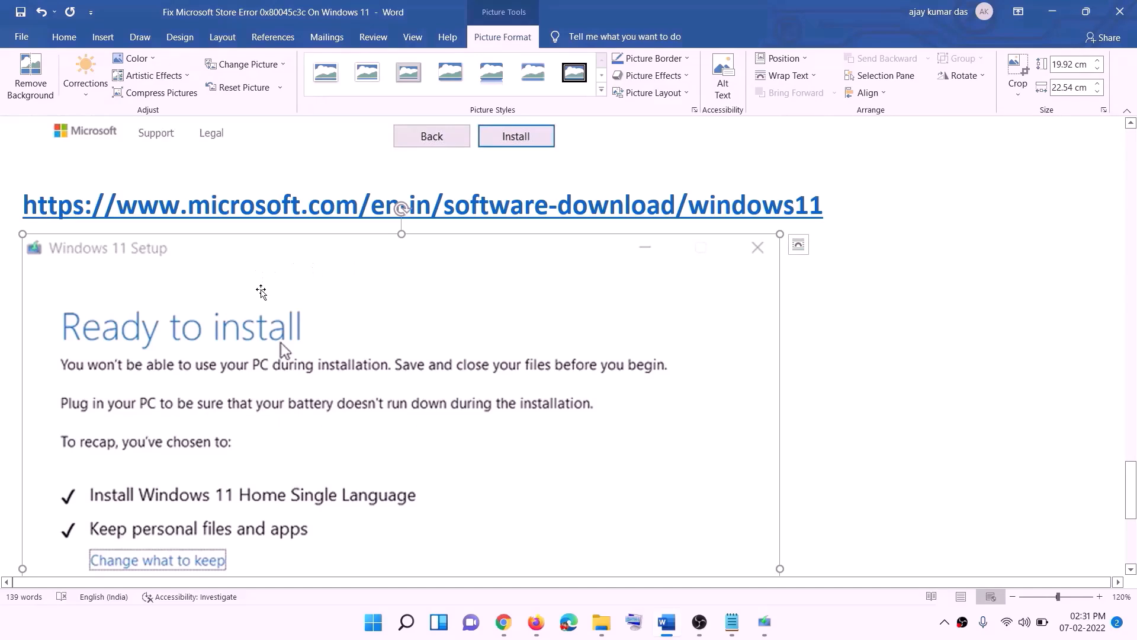
Review the Windows 11 Ready to install summary screenshot in the Word notes
{"action": "scroll", "coordinate": [261, 290], "scroll_direction": "down", "scroll_amount": 3}
{"action": "scroll", "coordinate": [314, 217], "scroll_direction": "down", "scroll_amount": 1}
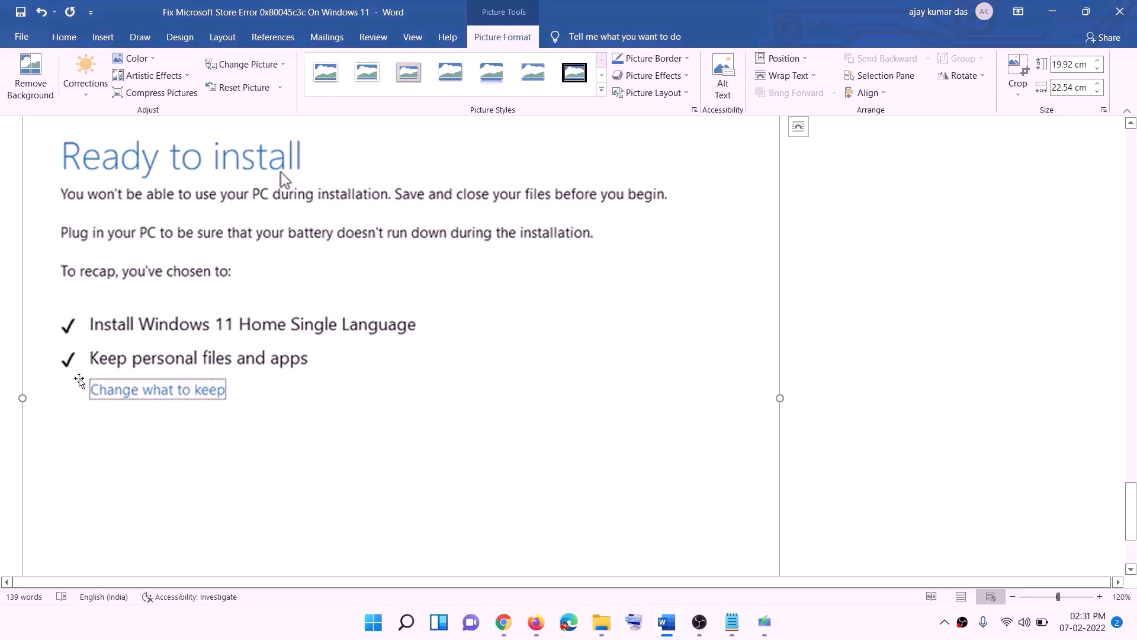
{"action": "scroll", "coordinate": [415, 371], "scroll_direction": "down", "scroll_amount": 2}
{"action": "scroll", "coordinate": [429, 371], "scroll_direction": "down", "scroll_amount": 2}
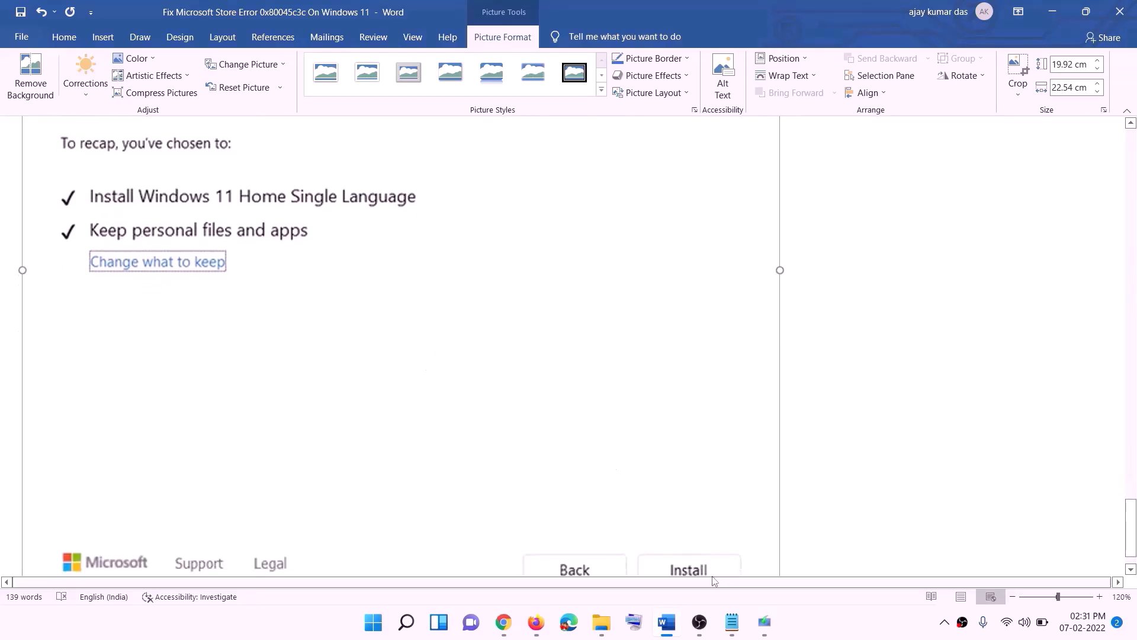
{"action": "scroll", "coordinate": [605, 438], "scroll_direction": "up", "scroll_amount": 5}
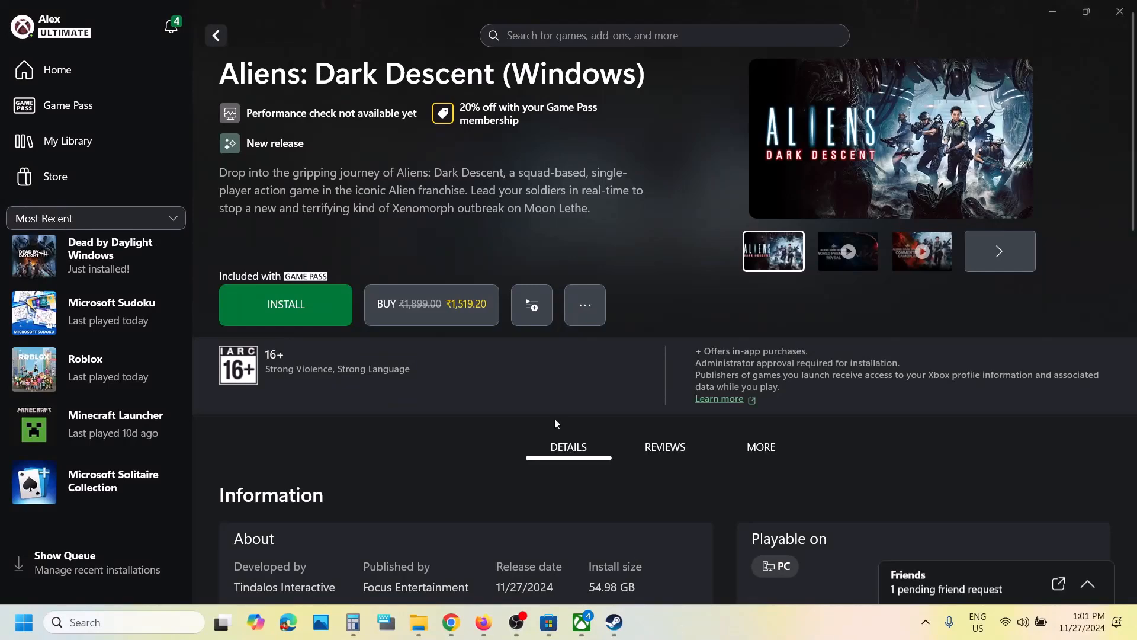
Install Aliens: Dark Descent from the Xbox app to the C:\XboxGames drive location
{"action": "left_click", "coordinate": [304, 310]}
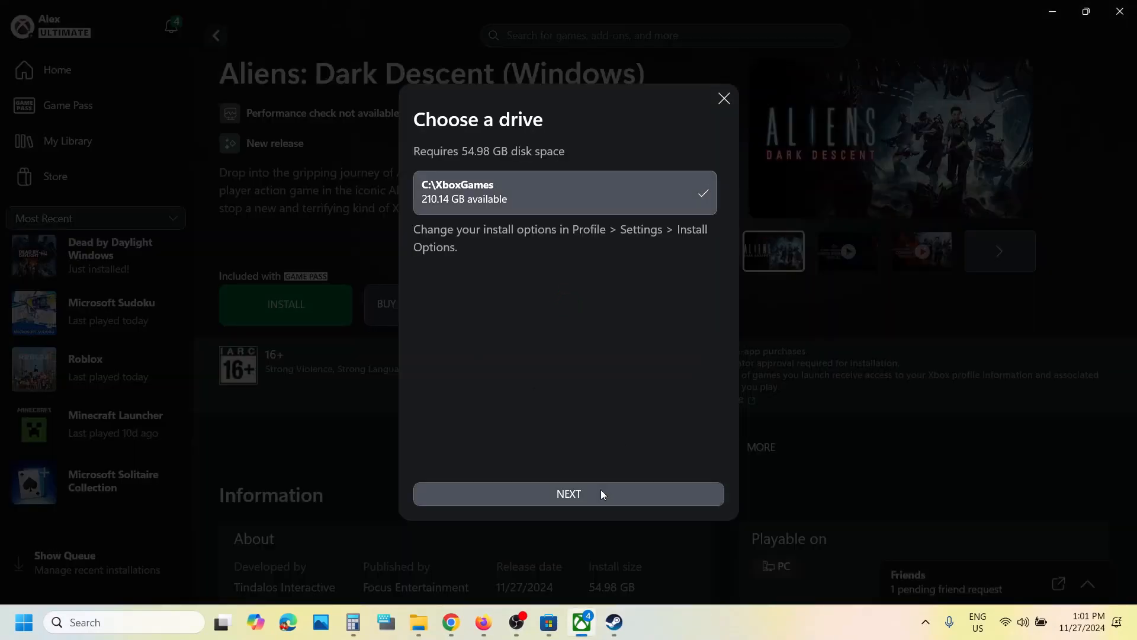
{"action": "left_click", "coordinate": [601, 493]}
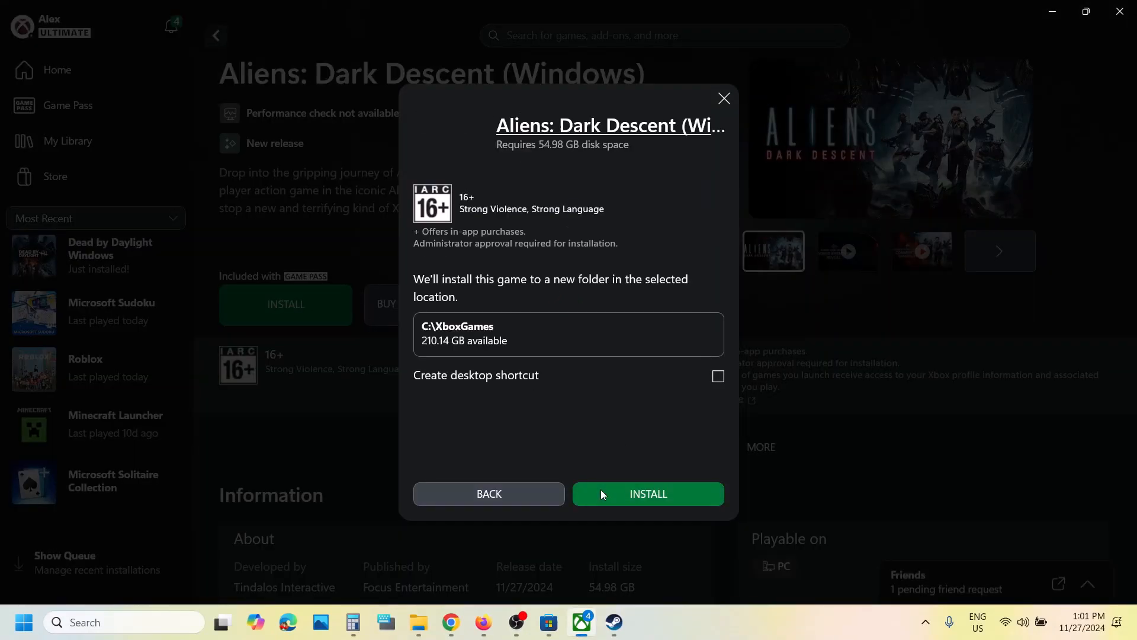
{"action": "left_click", "coordinate": [647, 494]}
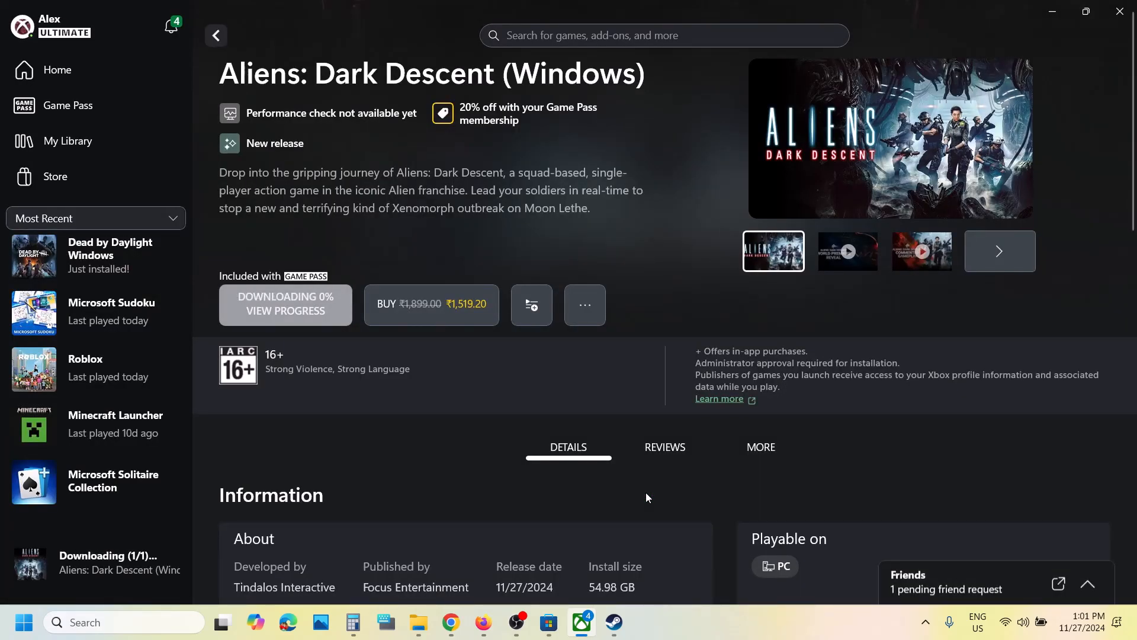